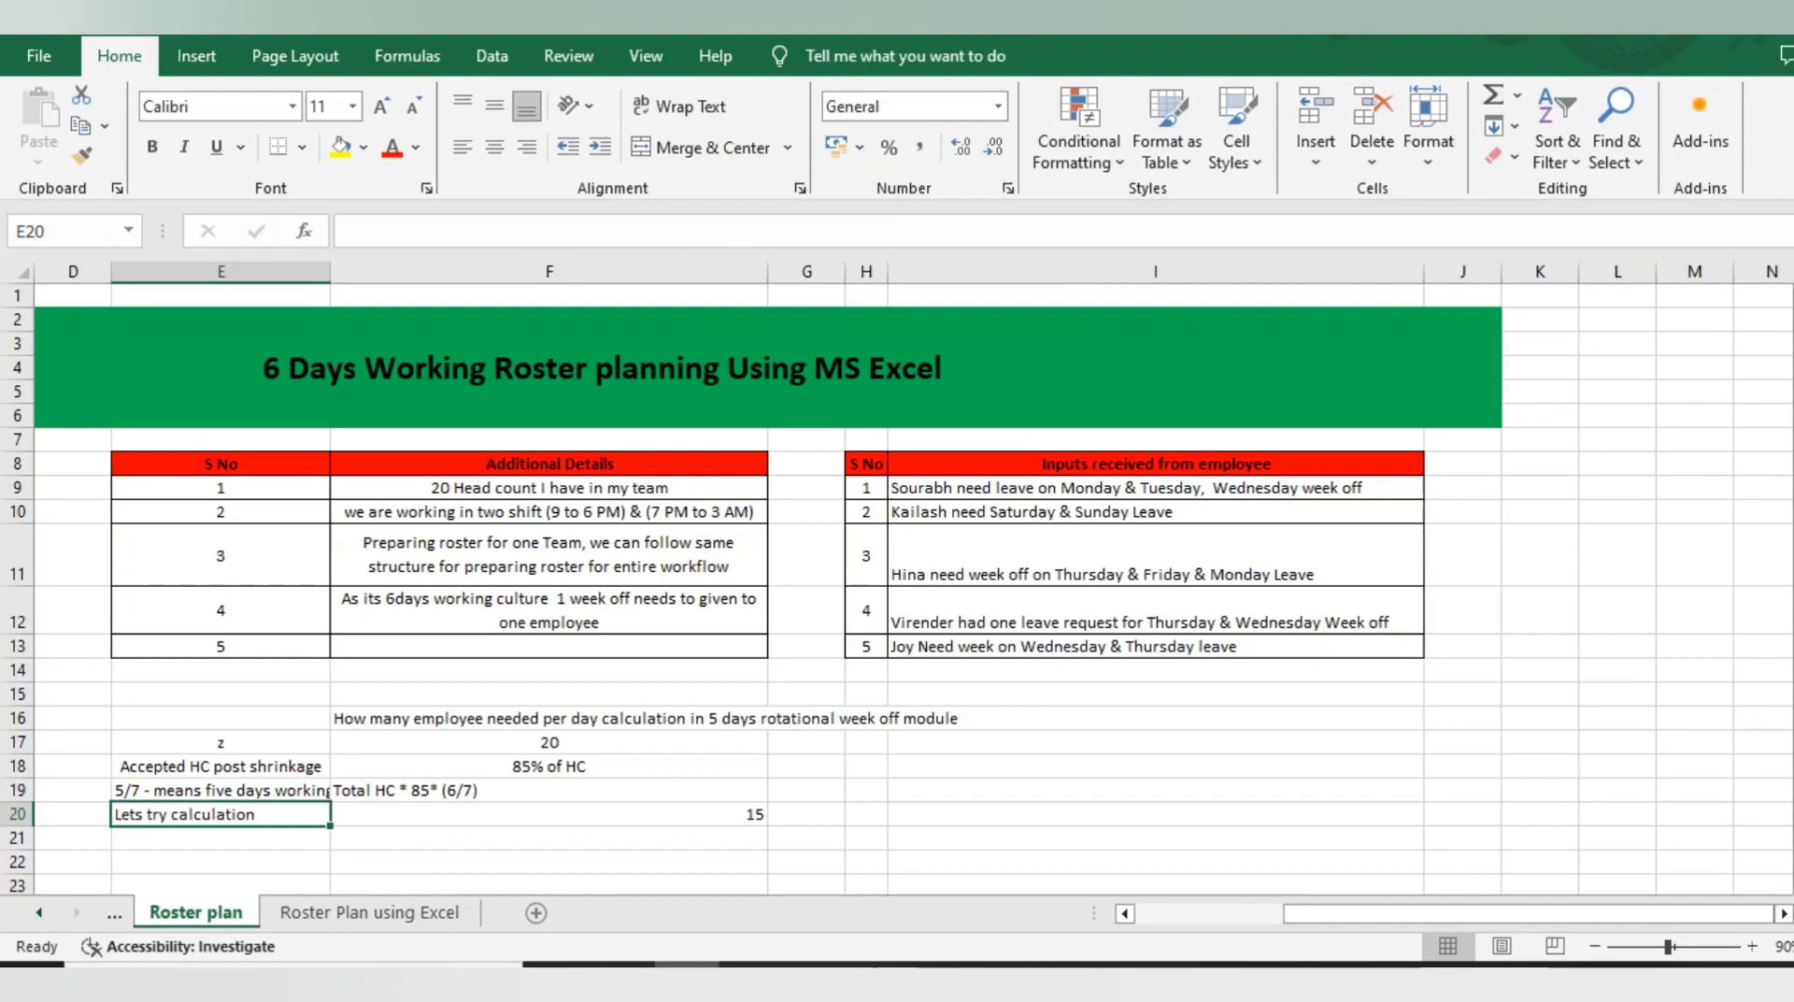
# Step: Look over the roster planning title and the three information tables on the Roster plan sheet
pyautogui.click(602, 368)
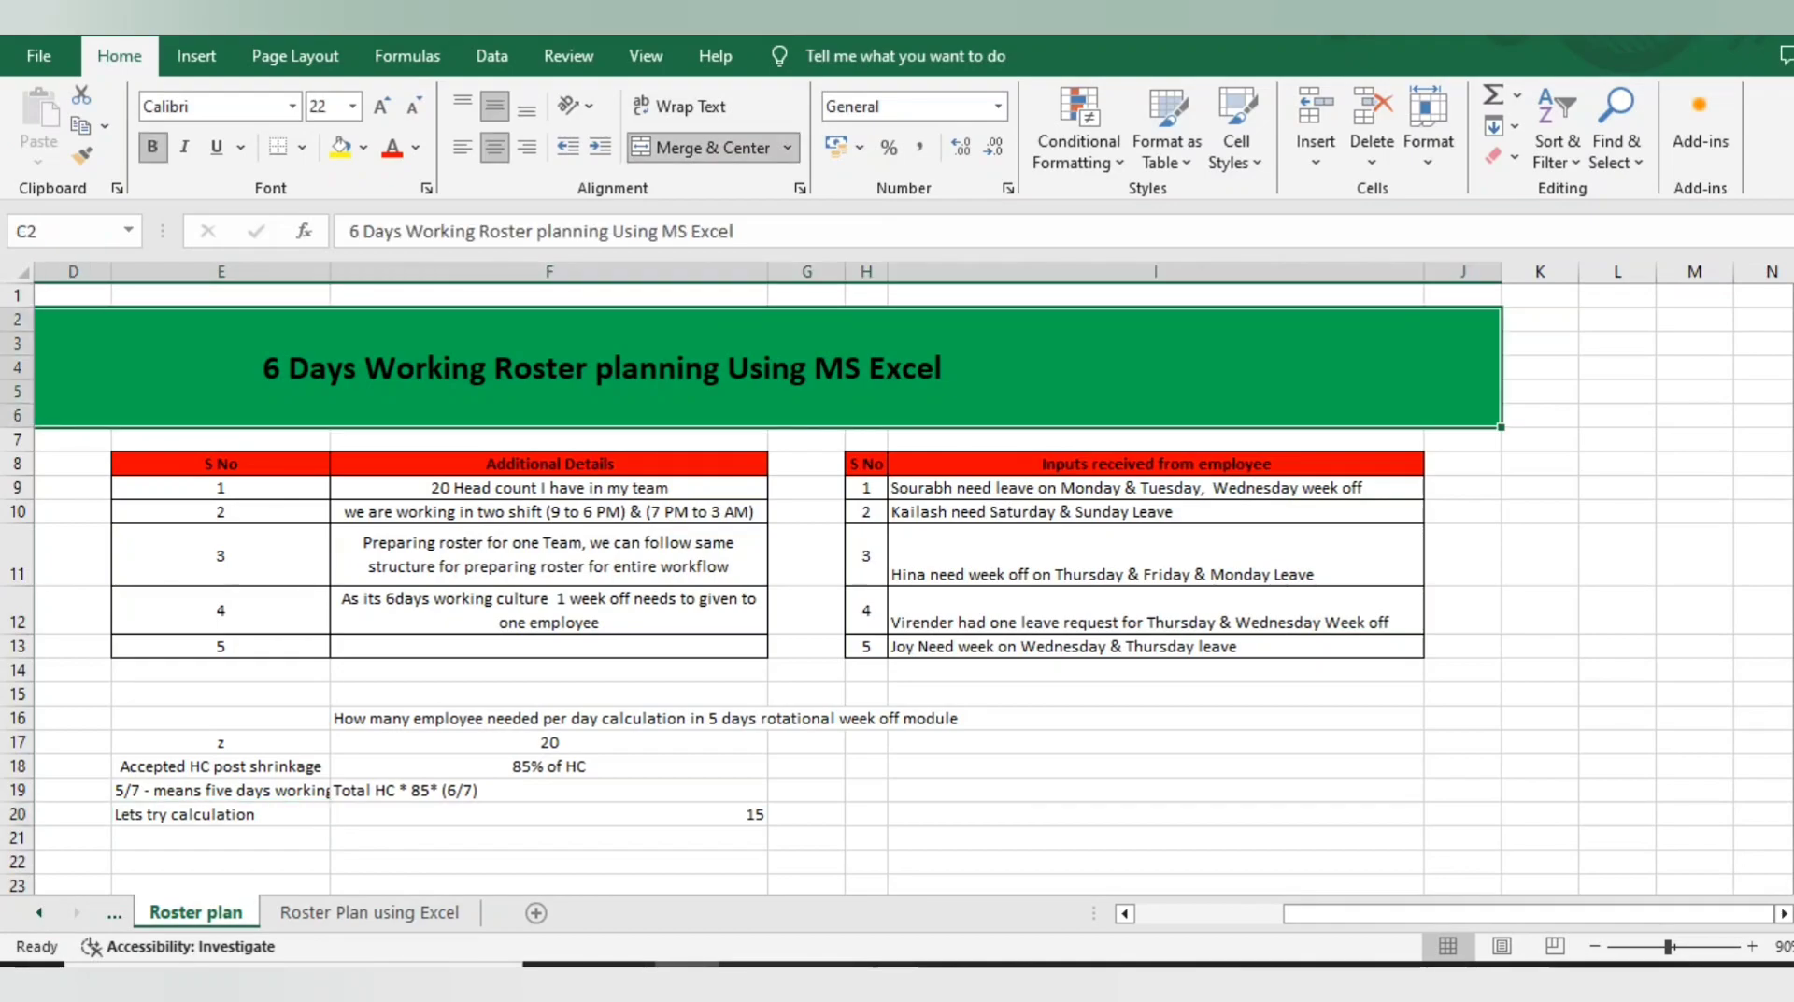
pyautogui.hscroll(-3, 898, 578)
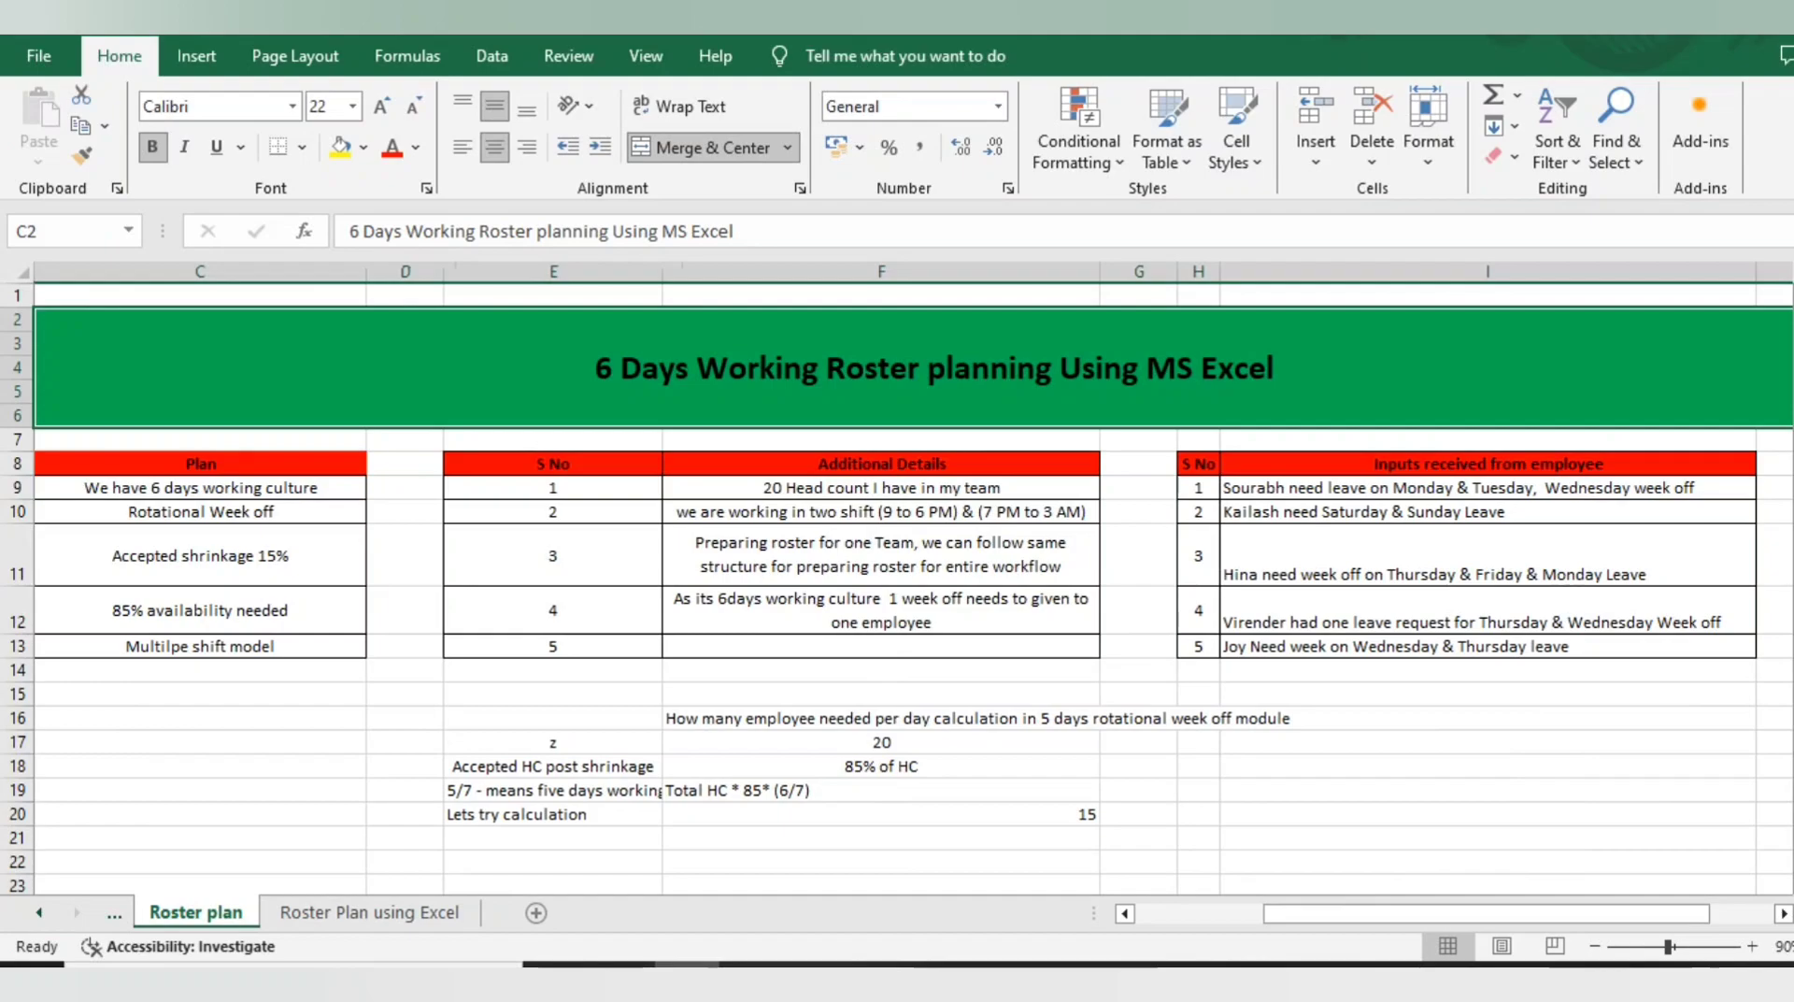
pyautogui.click(552, 670)
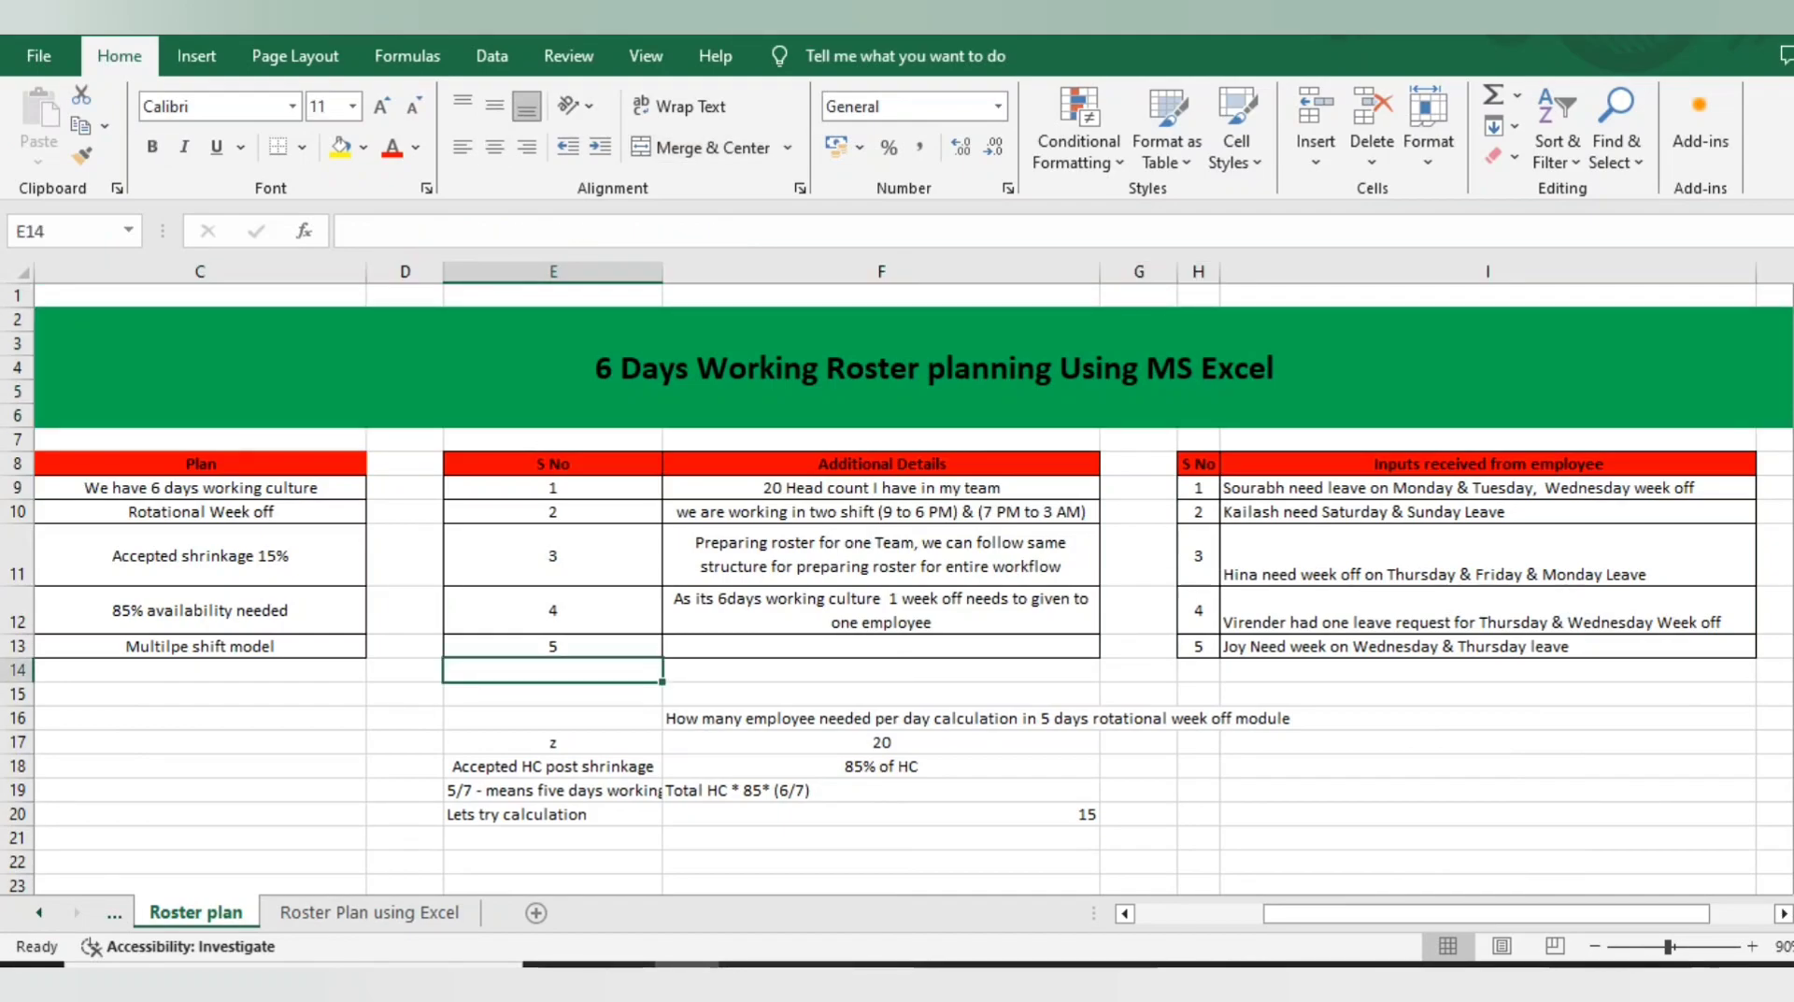
pyautogui.hscroll(4, 898, 579)
pyautogui.hscroll(-6, 897, 579)
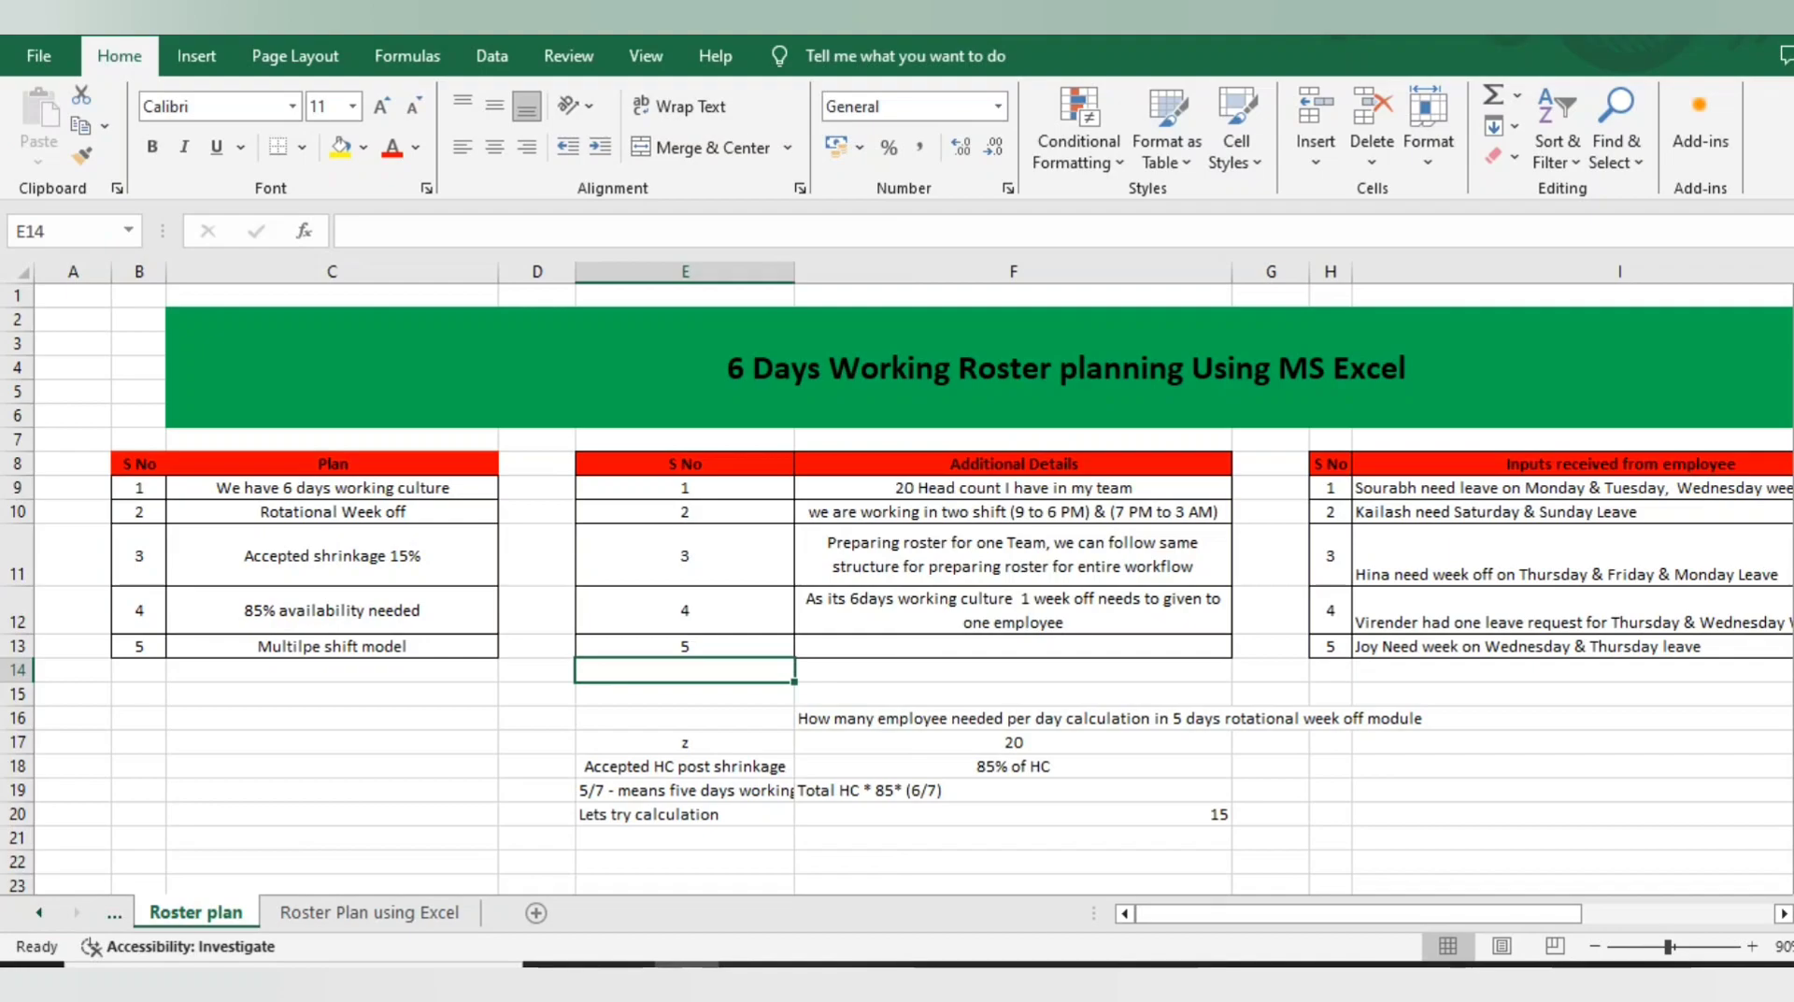
# Step: Review the five entries of the Plan table, covering working days, week off, shrinkage, availability and shift model
pyautogui.click(685, 464)
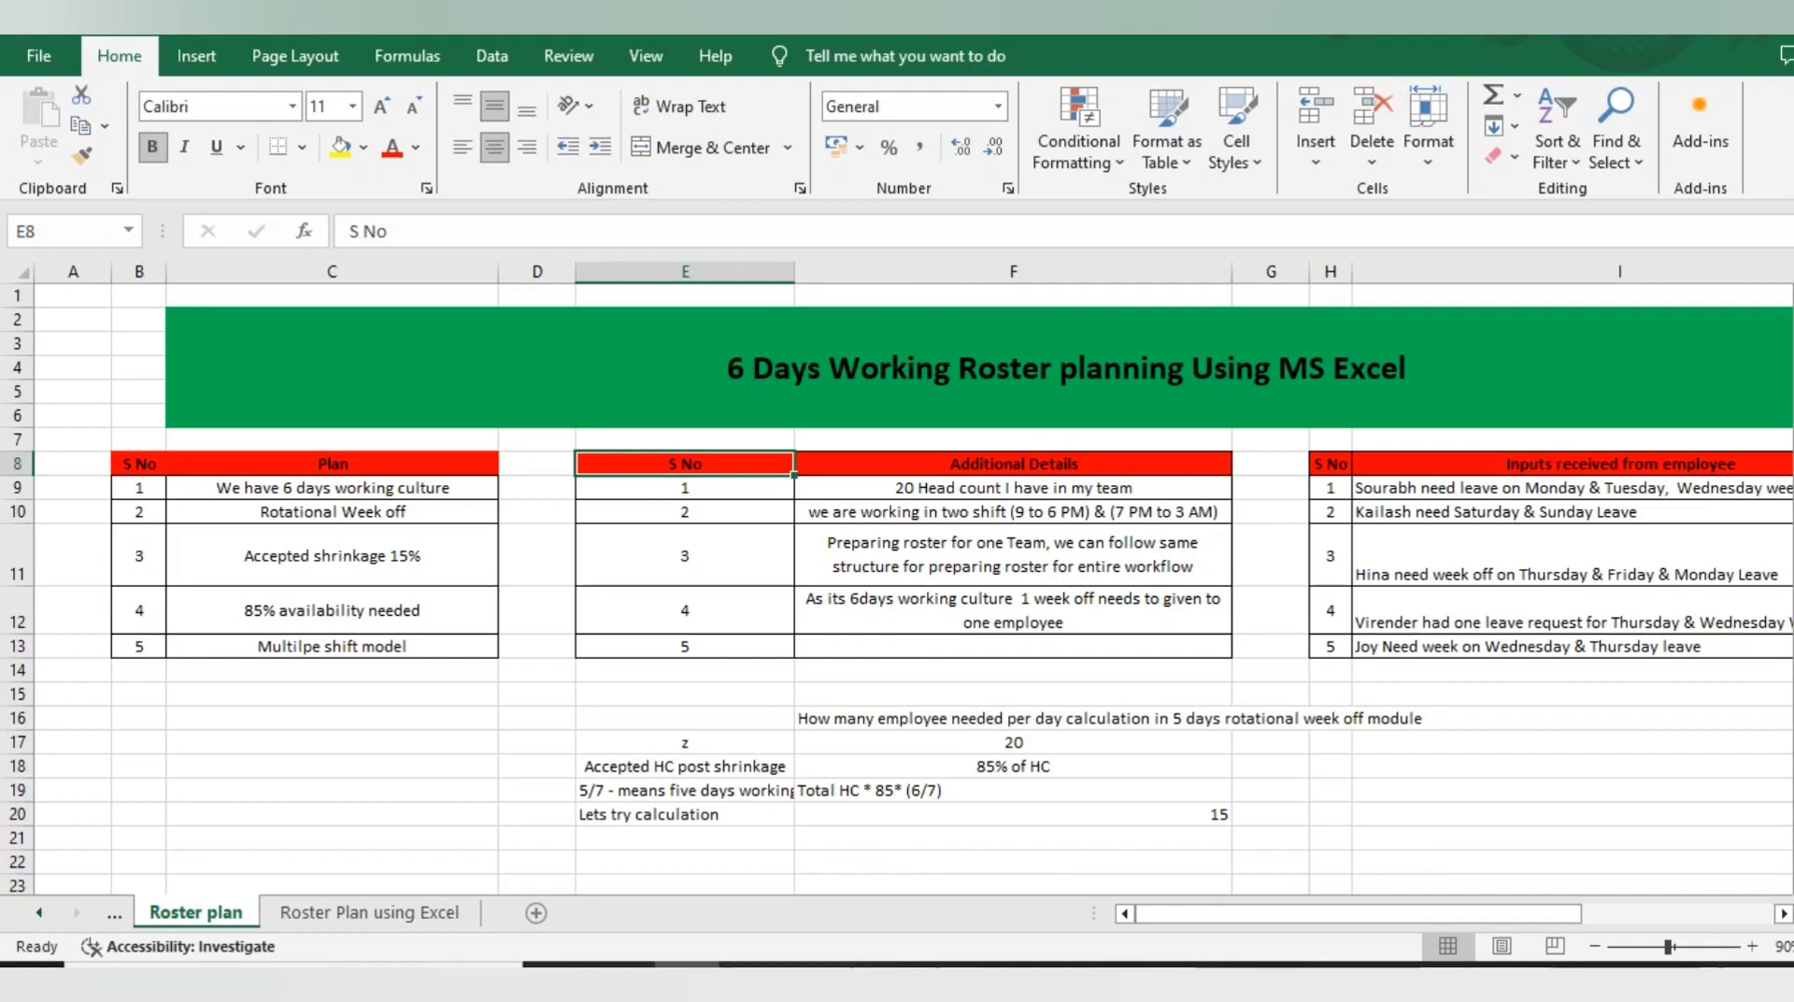
pyautogui.click(332, 488)
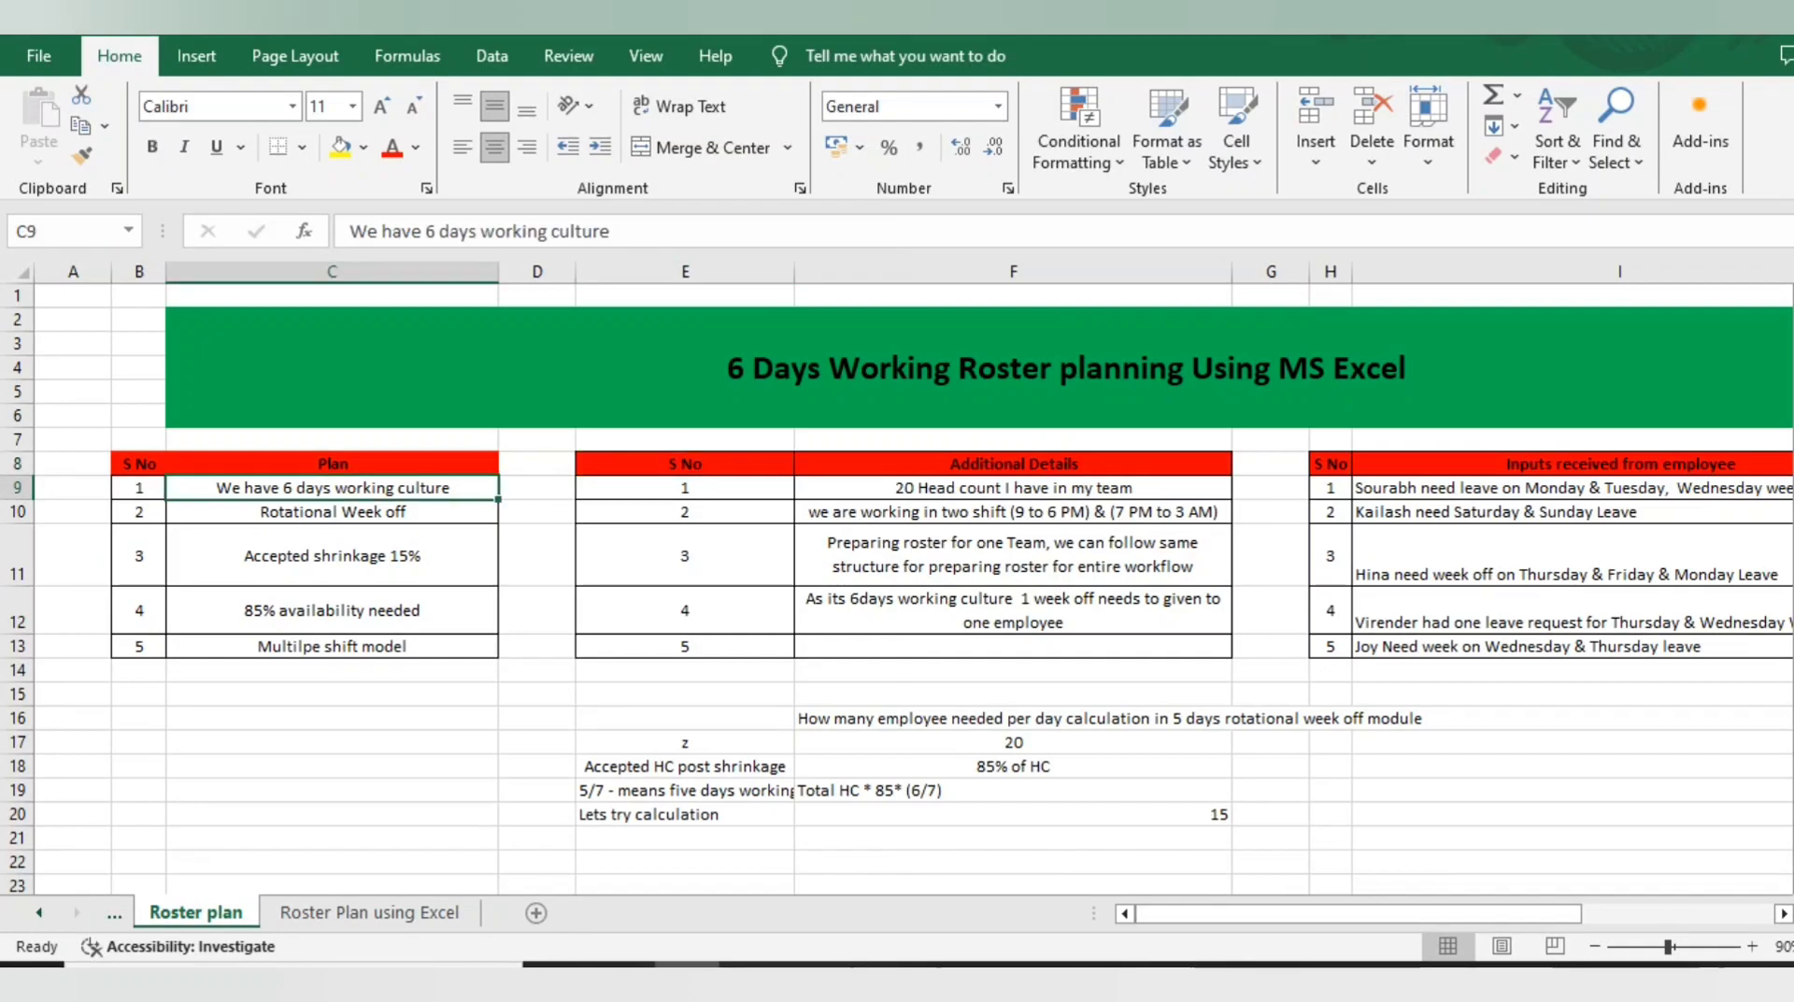
pyautogui.hotkey('ctrl', 'shift', 'Down')
pyautogui.press('Right')
pyautogui.press('Right')
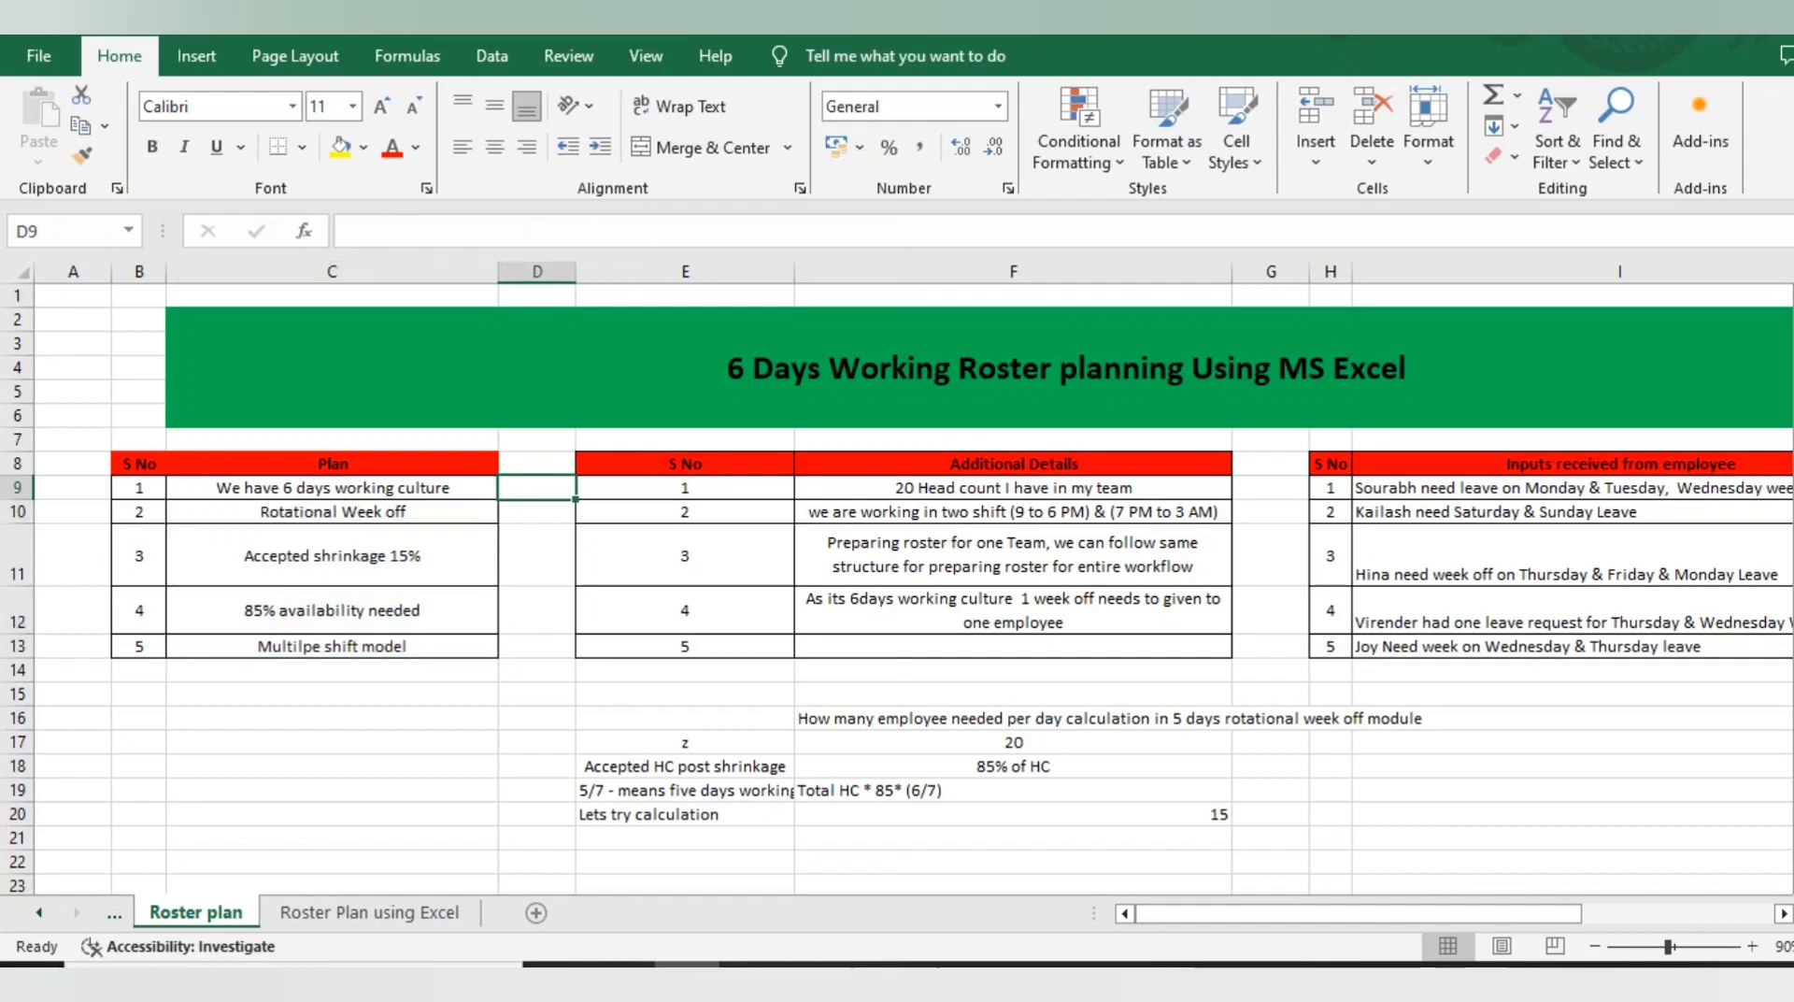
pyautogui.press('Right')
pyautogui.hotkey('ctrl', 'shift', 'Down')
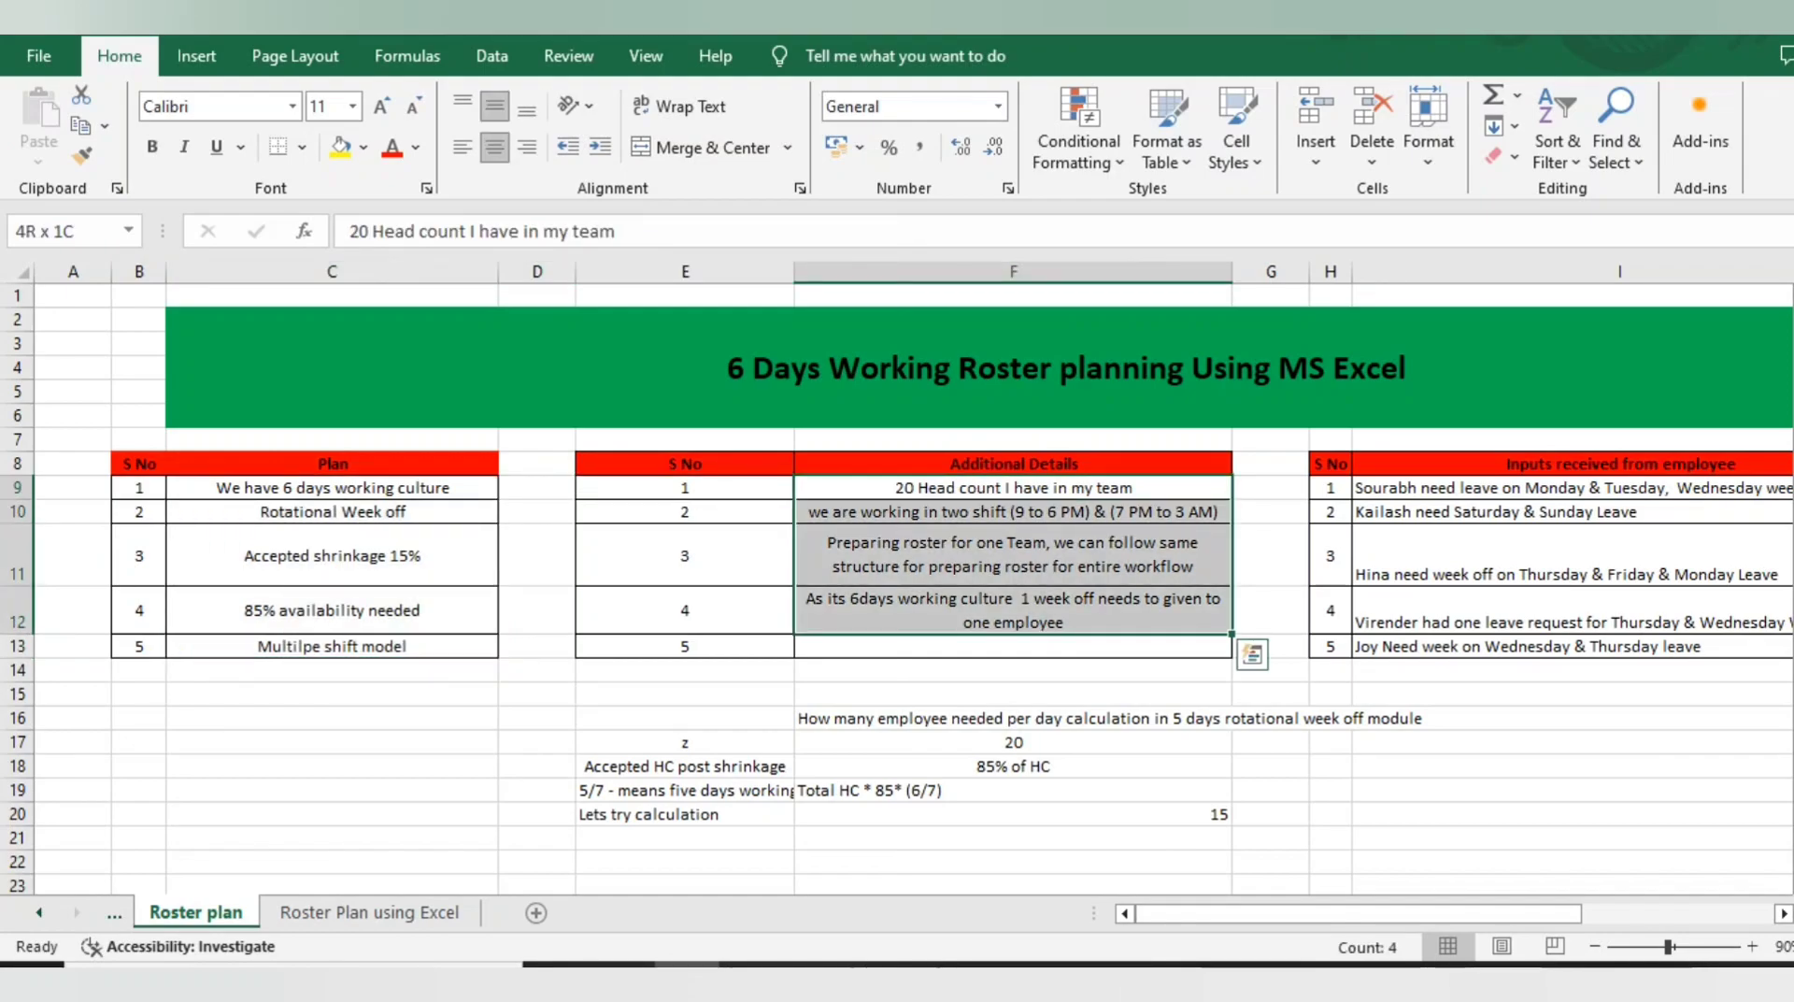
pyautogui.press('Left')
pyautogui.press('Left')
pyautogui.press('Left')
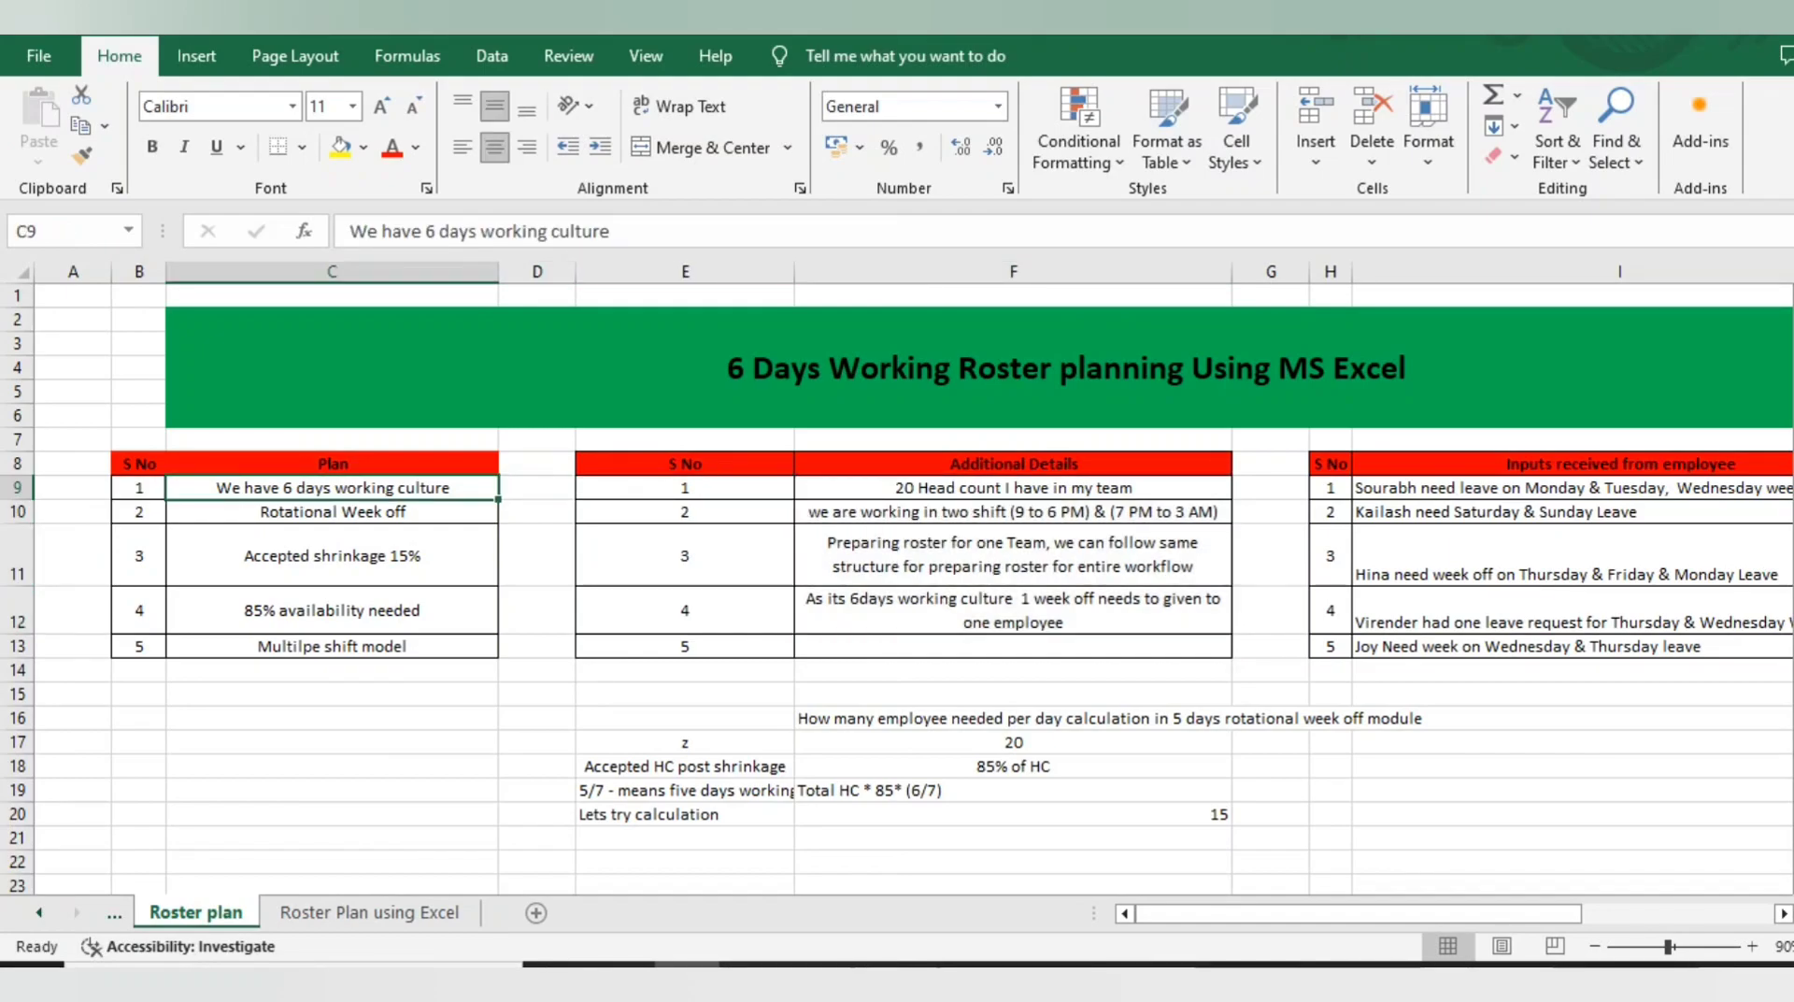
pyautogui.press('Down')
pyautogui.press('Down')
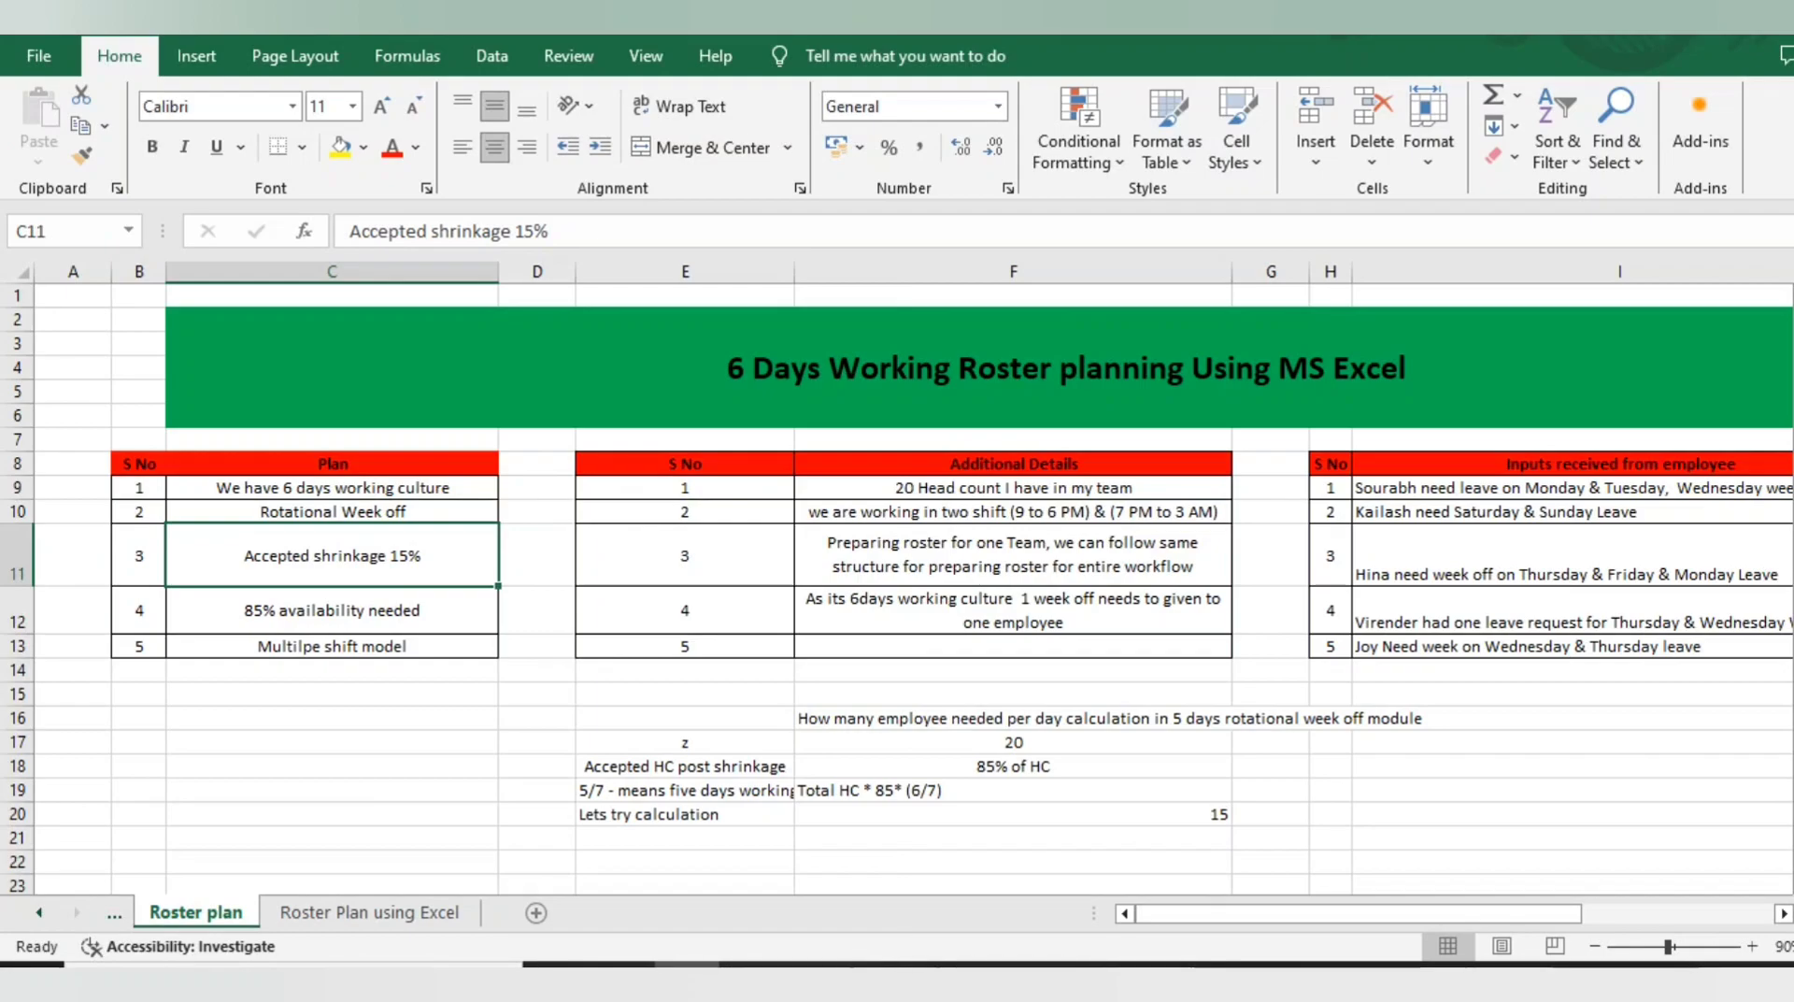
pyautogui.click(332, 610)
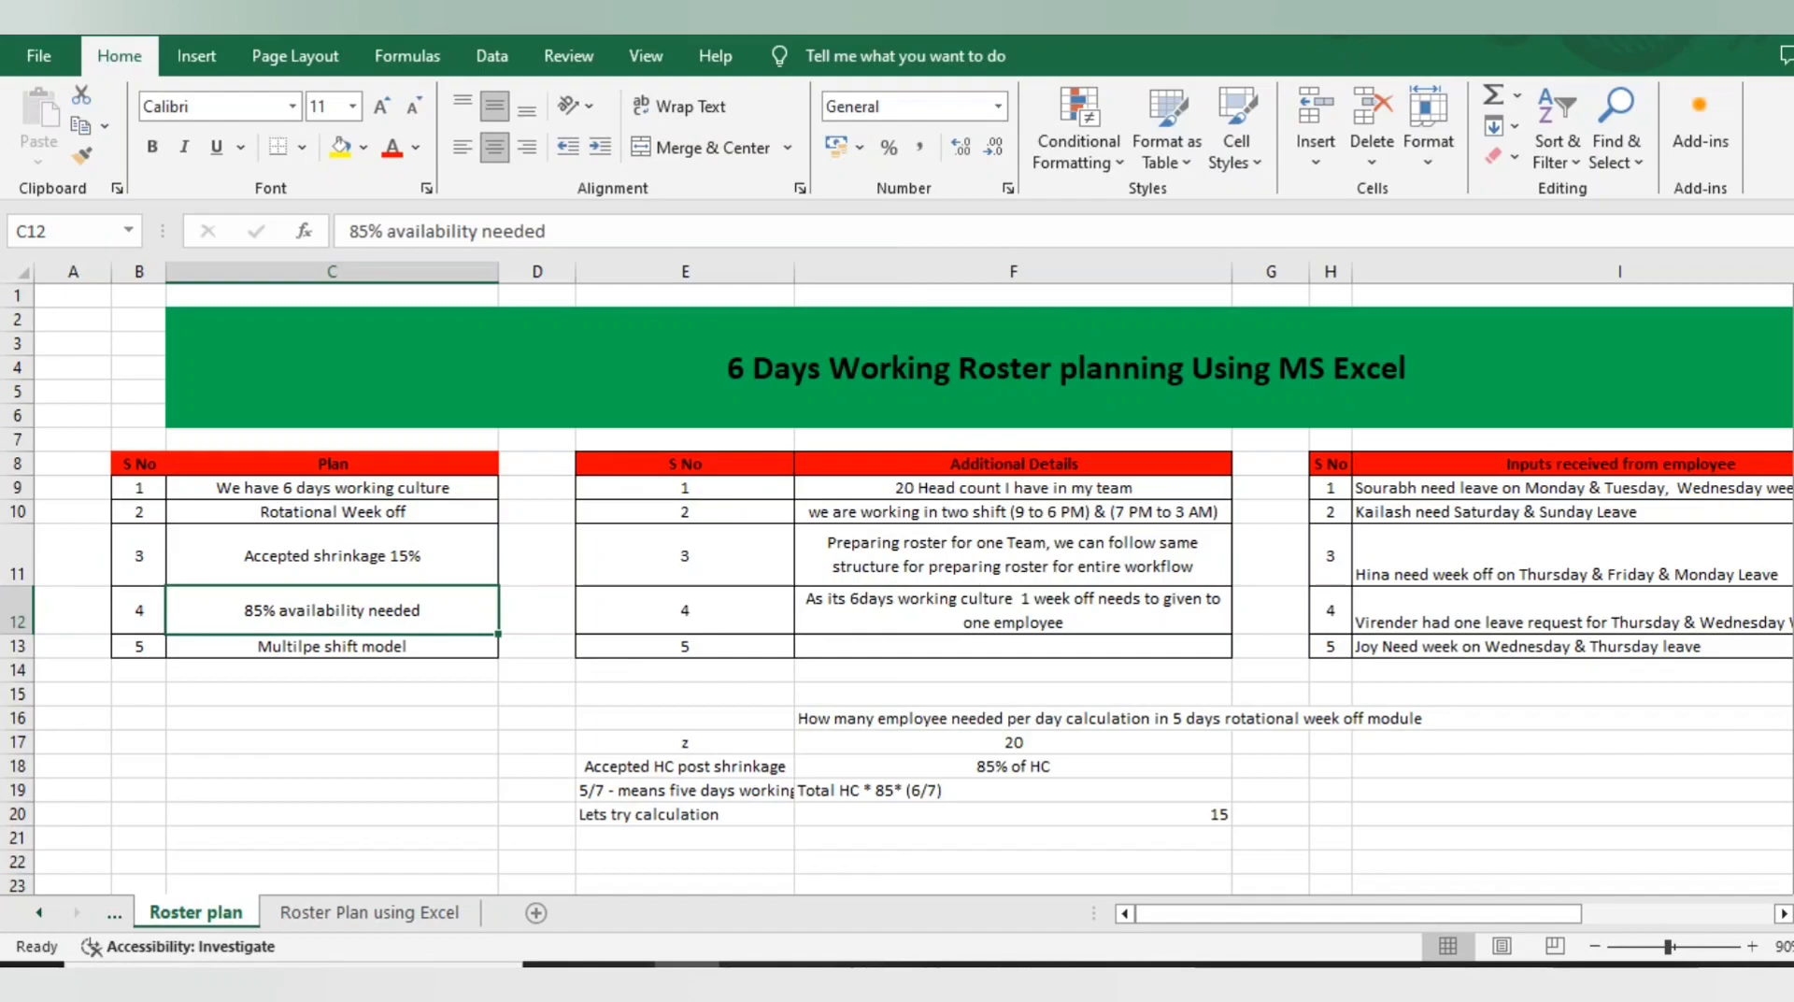
pyautogui.click(332, 646)
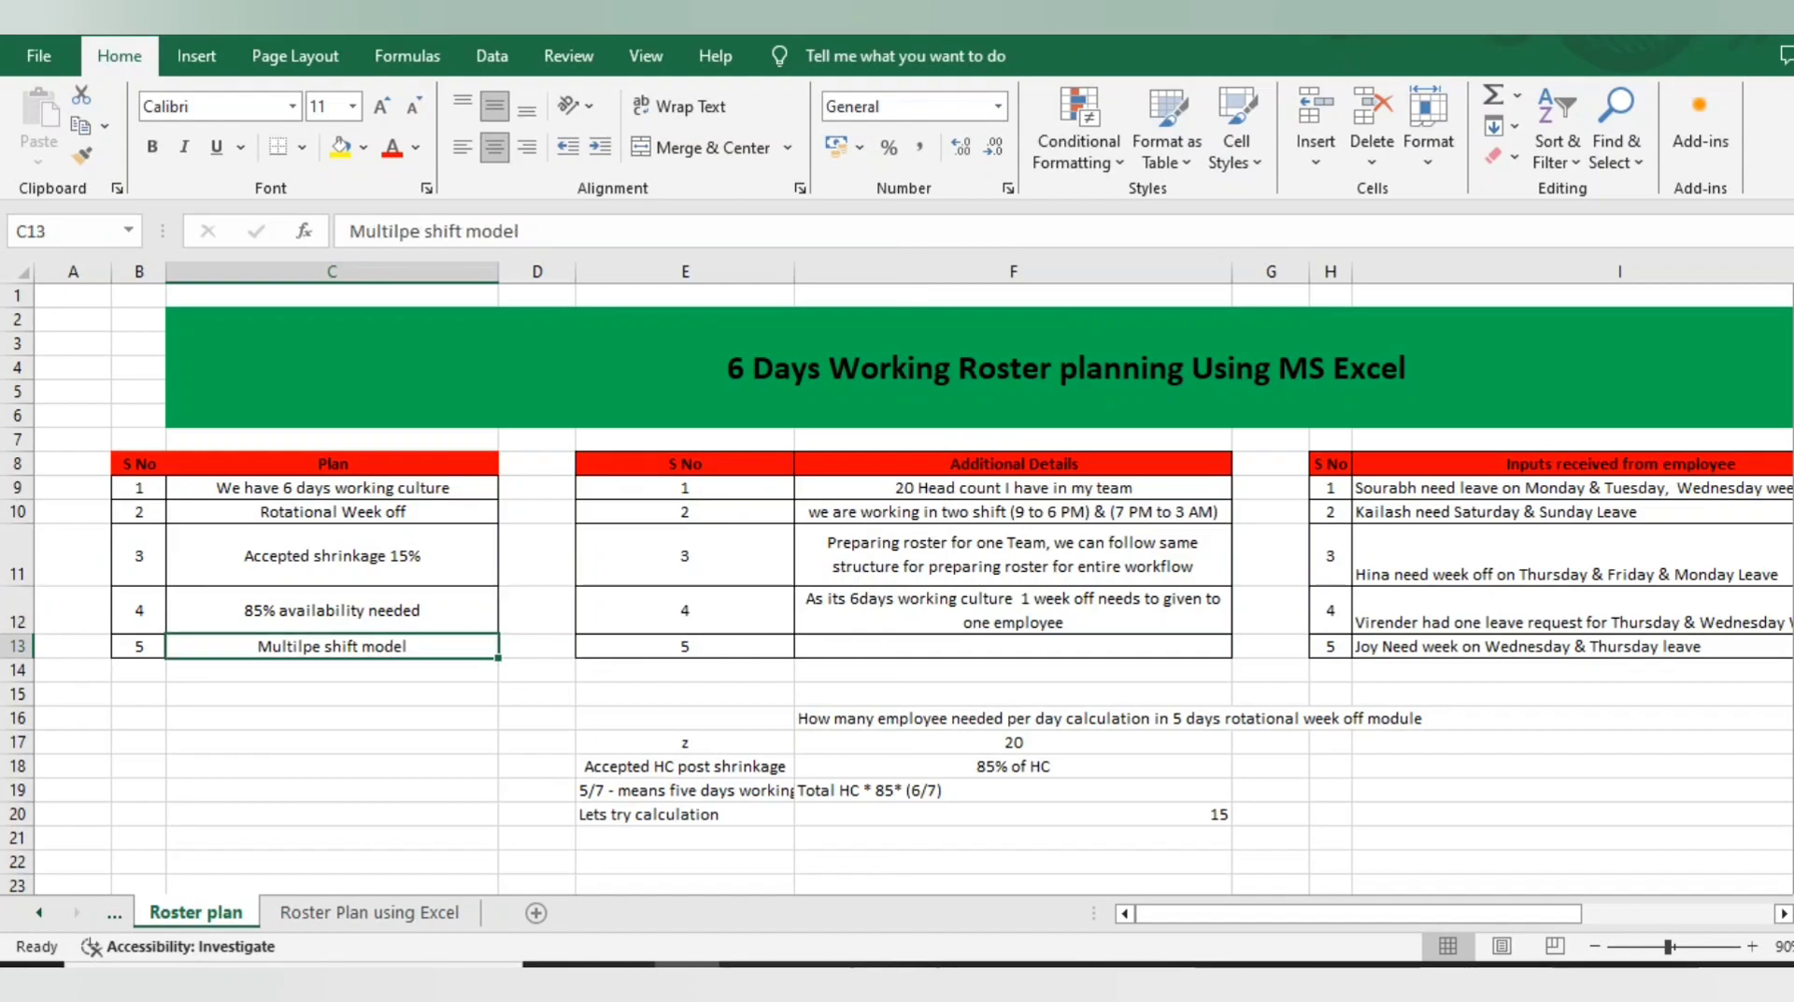
# Step: Review the Additional Details table, covering head count, shift timings, roster structure and week off per employee
pyautogui.press('Right')
pyautogui.press('Right')
pyautogui.press('Right')
pyautogui.press('Up')
pyautogui.press('Up')
pyautogui.press('Up')
pyautogui.press('Up')
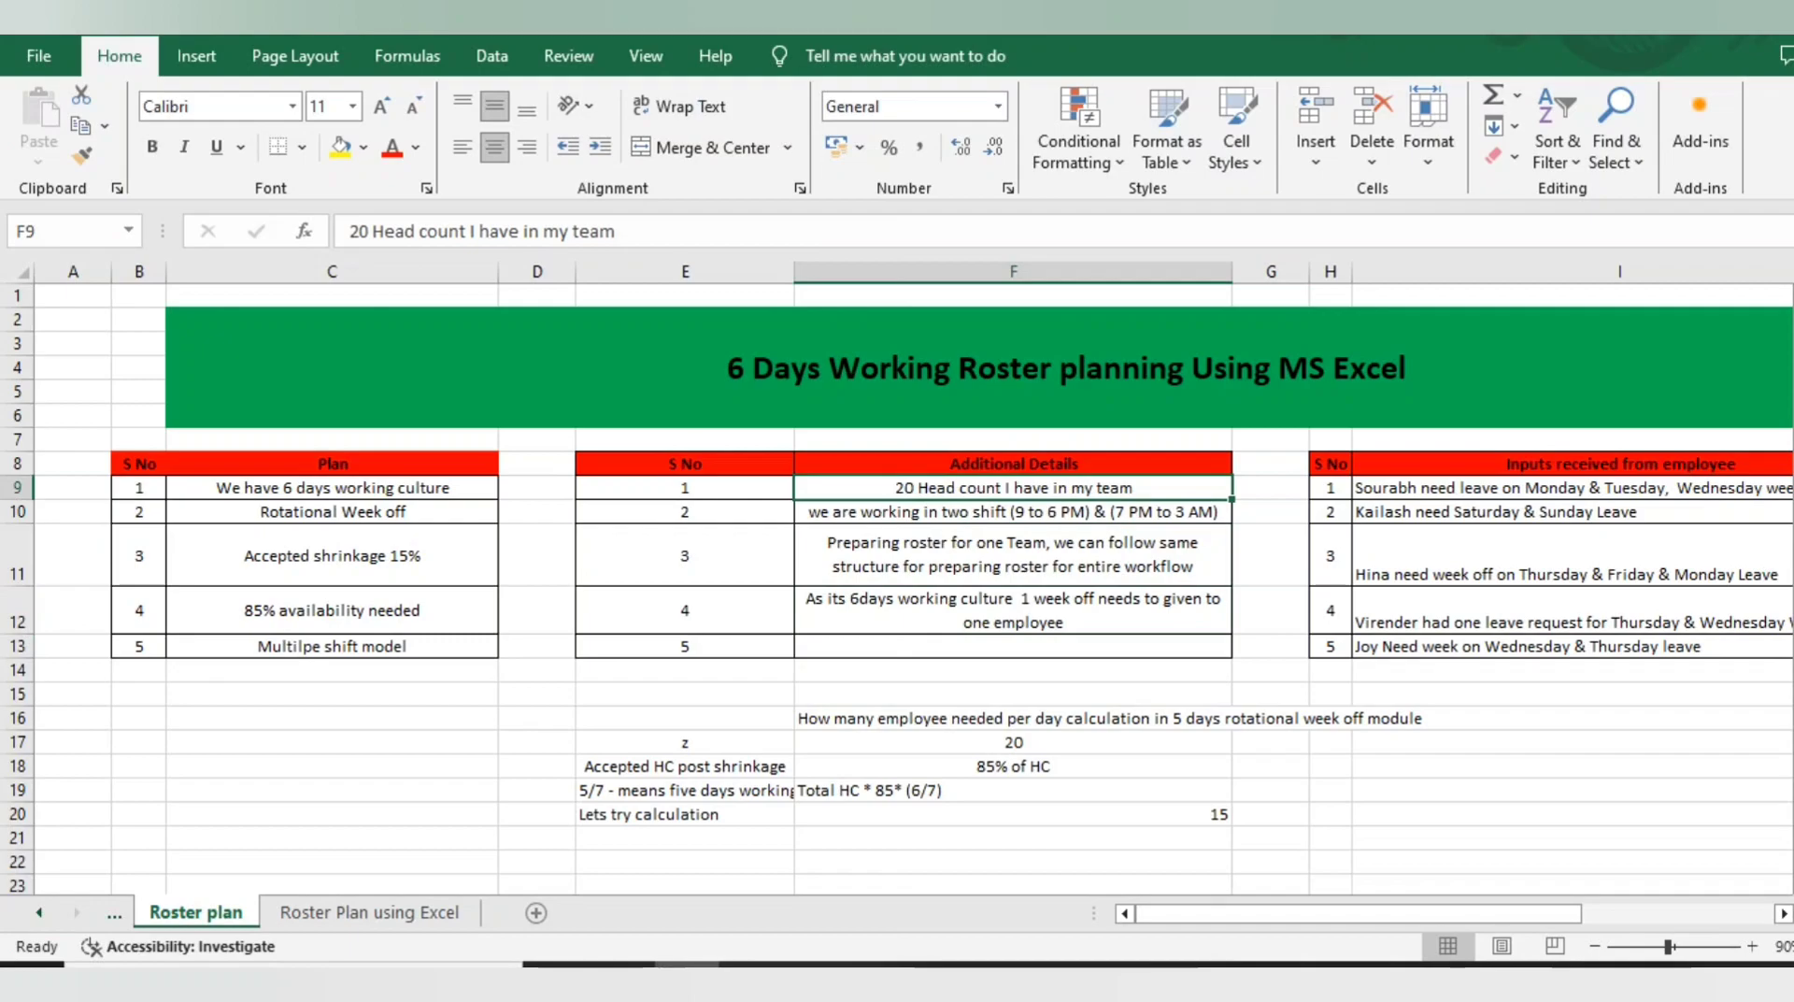
pyautogui.press('Down')
pyautogui.press('Up')
pyautogui.press('Down')
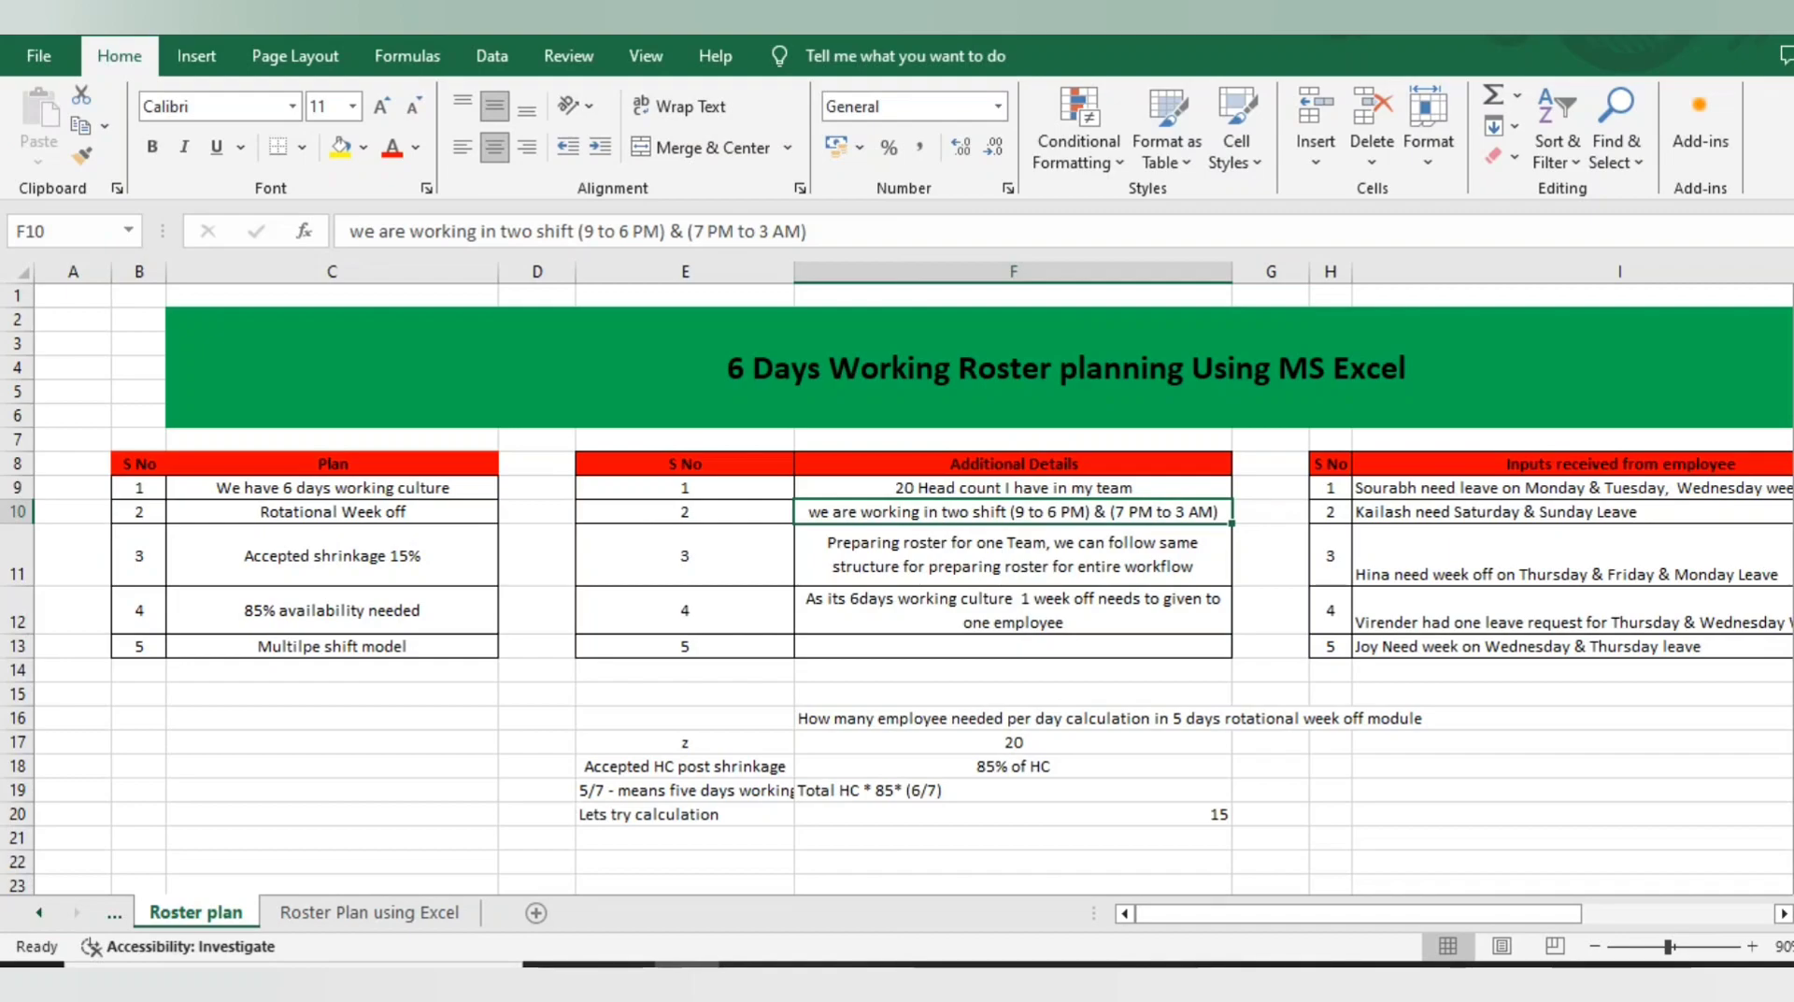
pyautogui.press('Down')
pyautogui.press('Down')
pyautogui.press('Down')
pyautogui.press('Up')
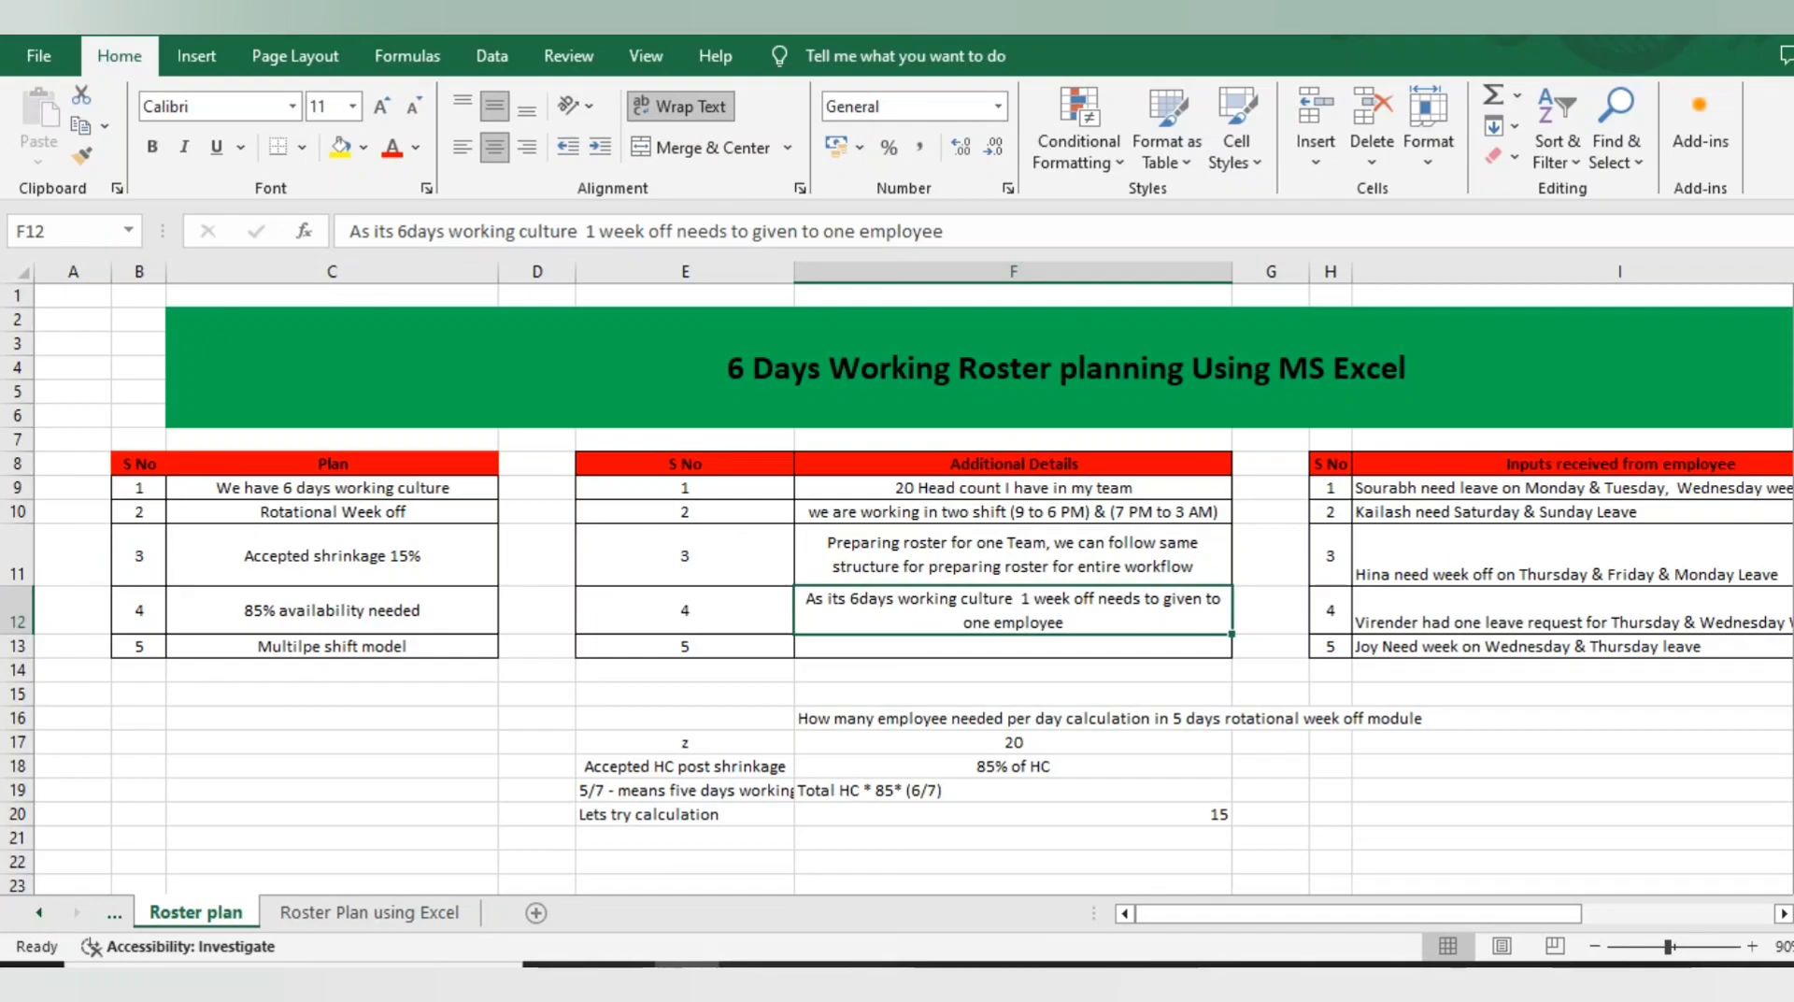
# Step: Copy the complete "Inputs received from employee" table, including its header row and S No column
pyautogui.press('Right')
pyautogui.press('Right')
pyautogui.press('Right')
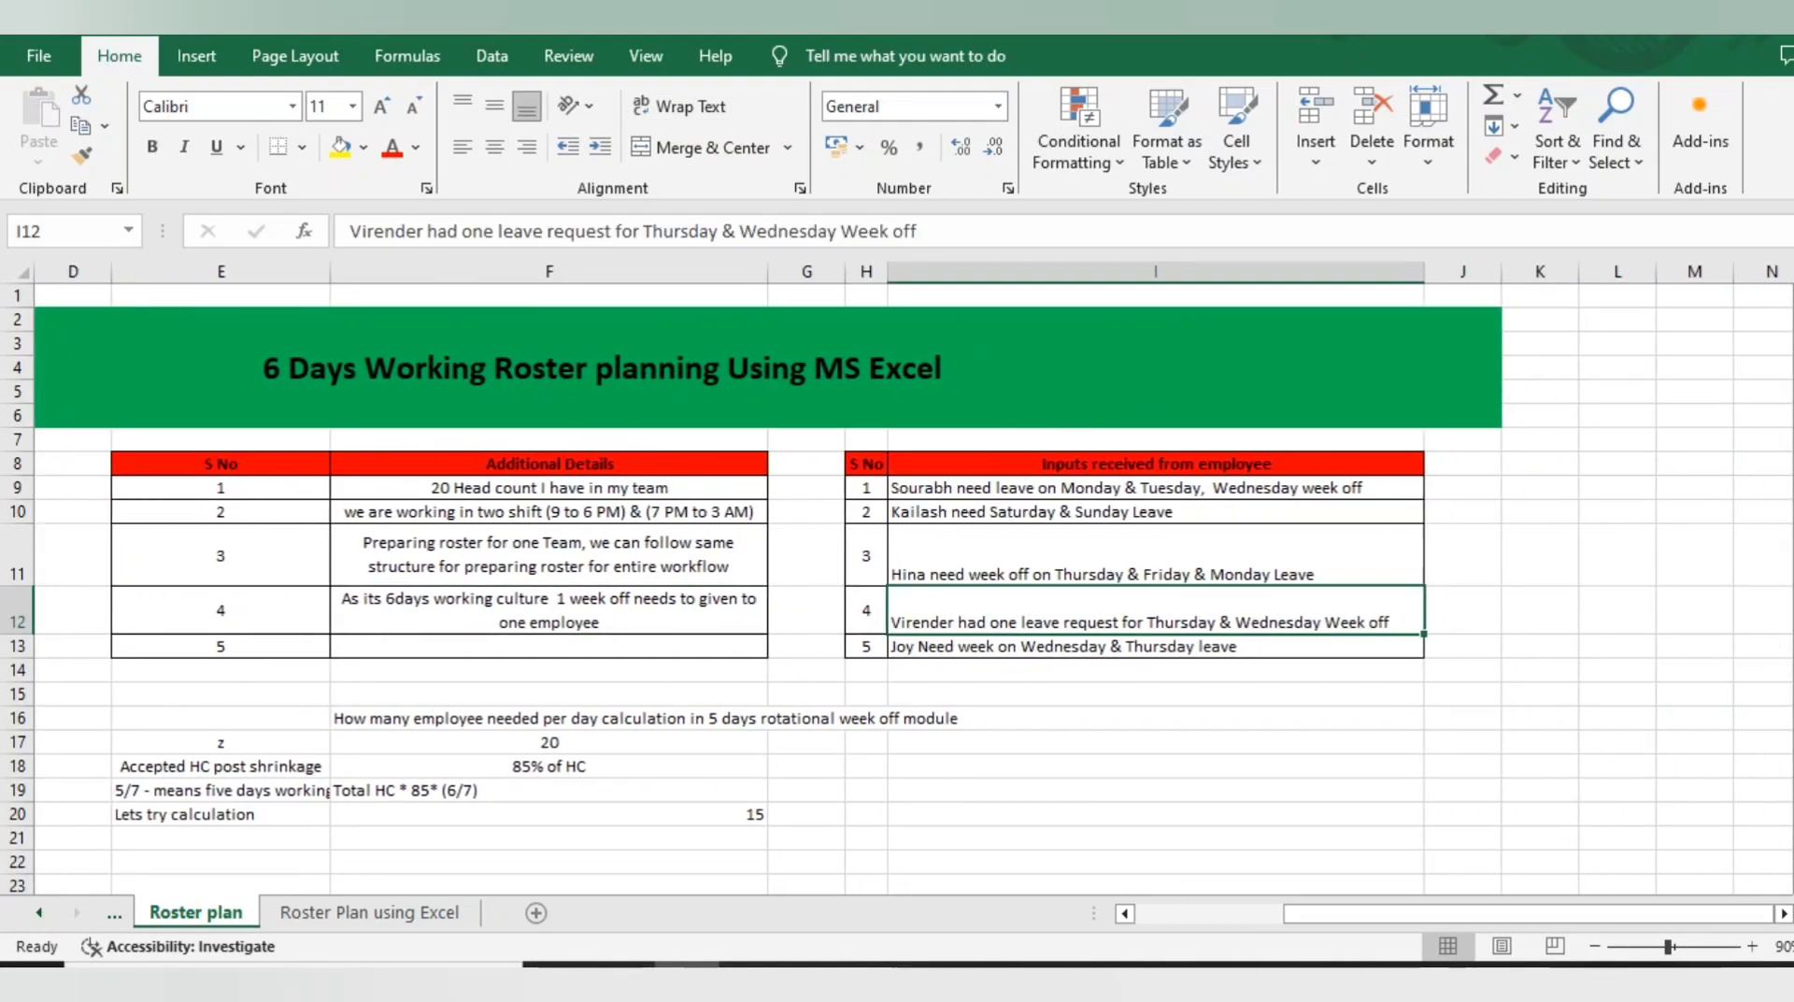
pyautogui.press('Left')
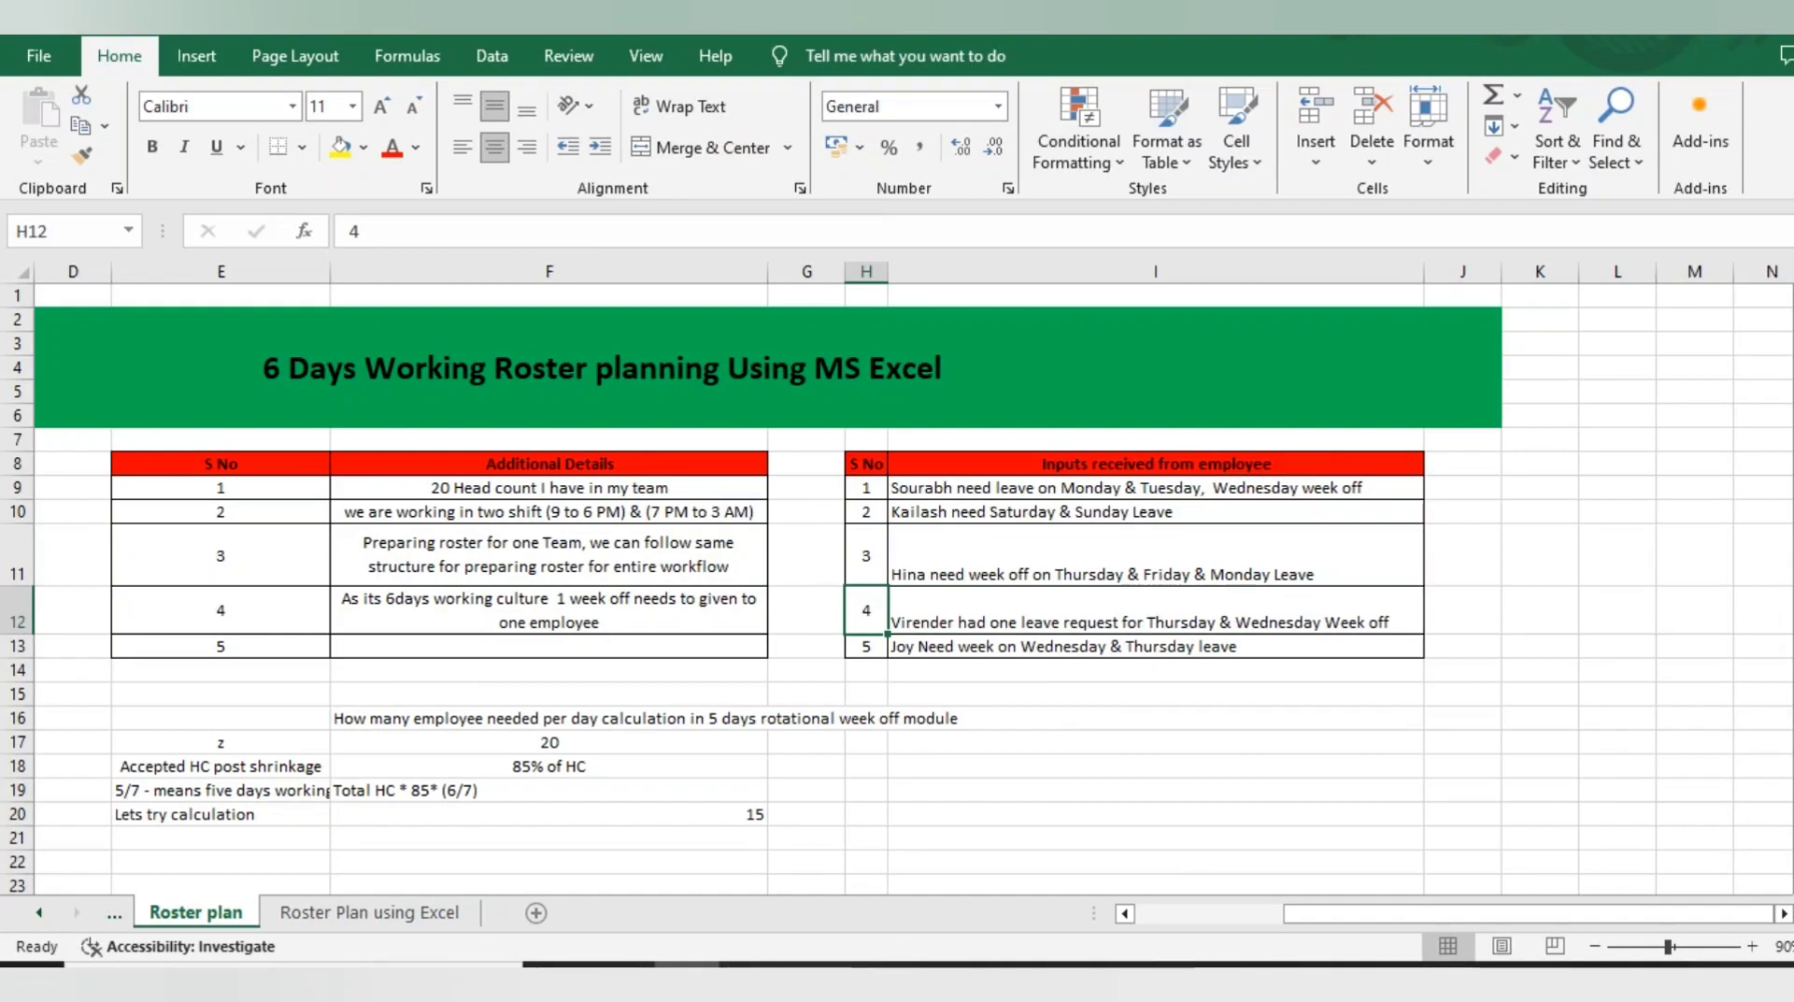
pyautogui.click(1156, 512)
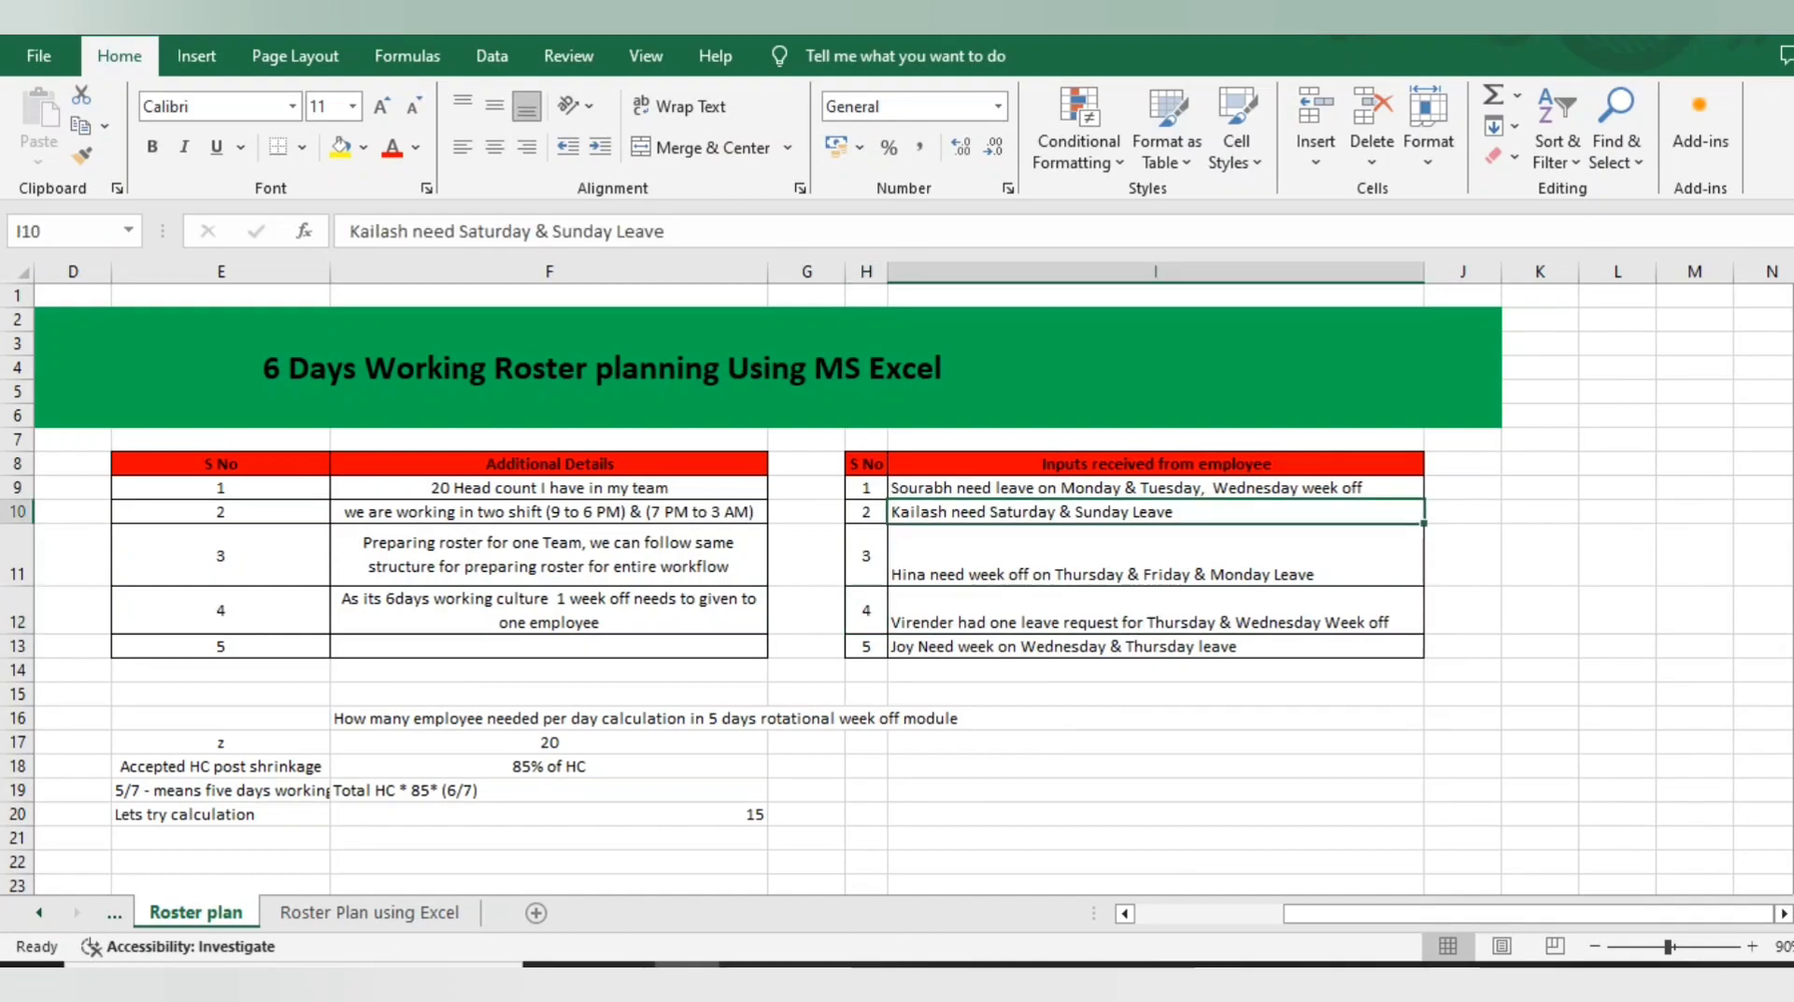
pyautogui.press('Up')
pyautogui.press('Left')
pyautogui.press('Up')
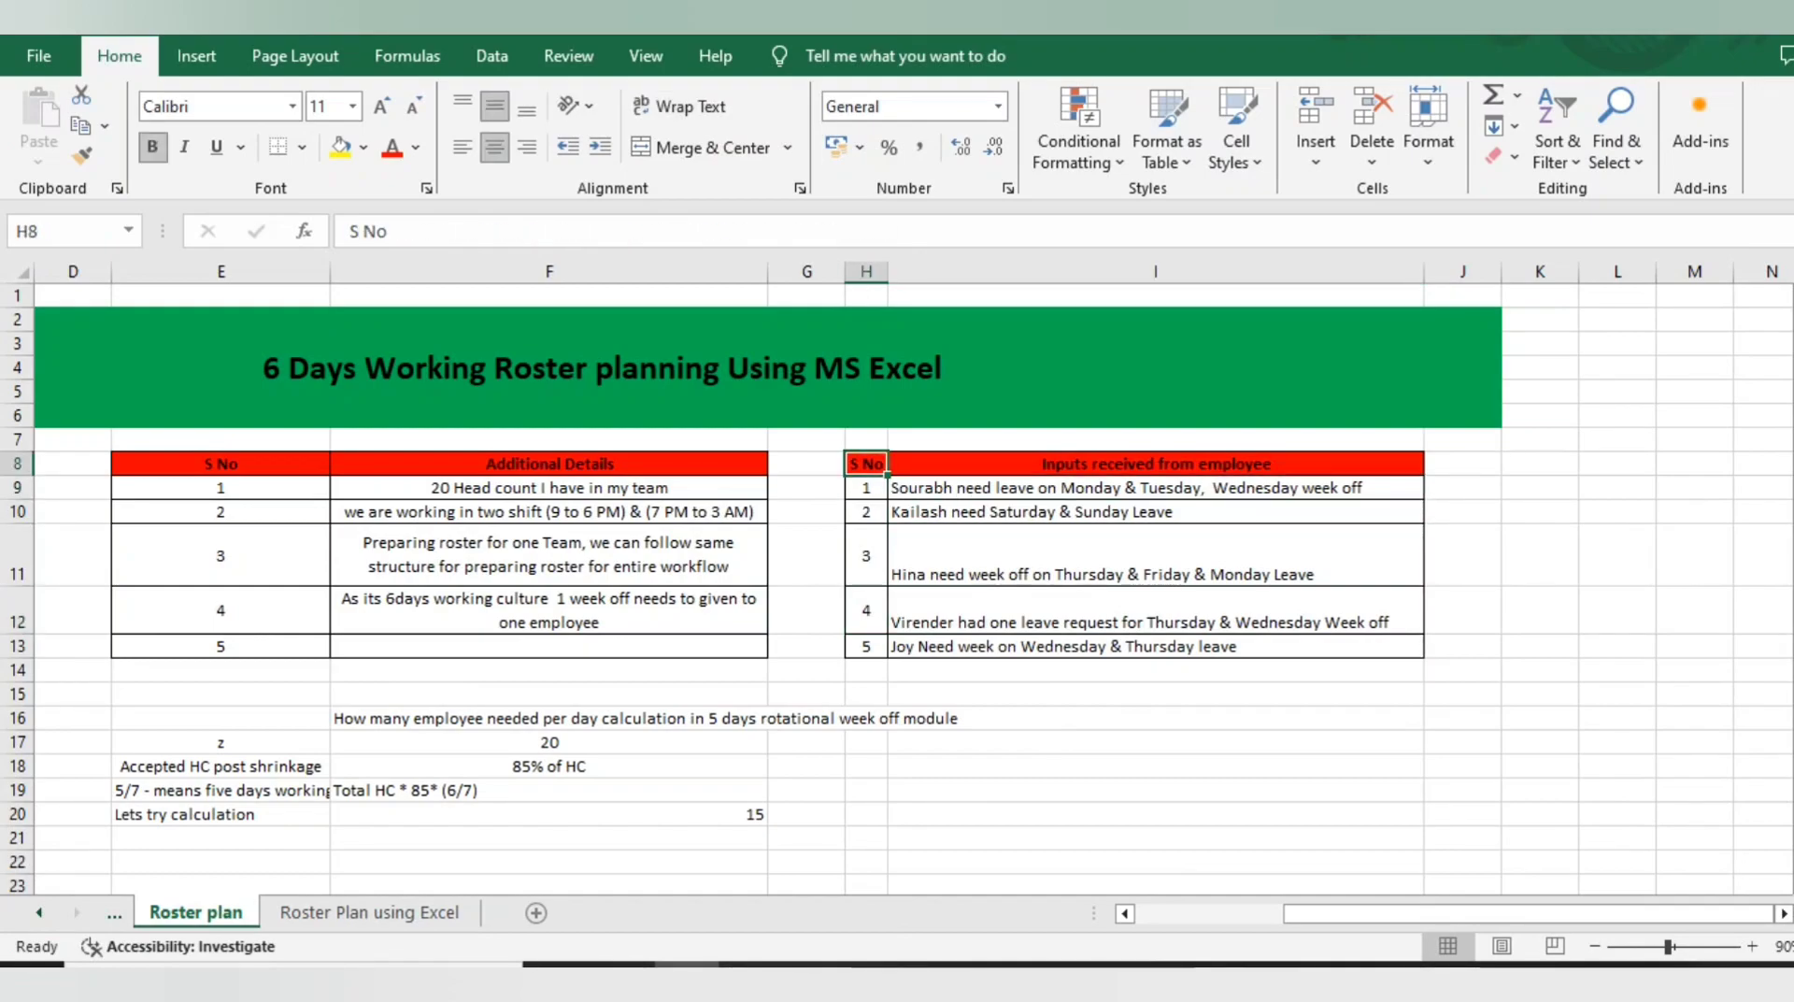
pyautogui.hotkey('shift', 'Down')
pyautogui.hotkey('shift', 'Down')
pyautogui.hotkey('shift', 'Down')
pyautogui.hotkey('shift', 'Down')
pyautogui.hotkey('shift', 'Down')
pyautogui.hotkey('shift', 'Right')
pyautogui.hotkey('ctrl', 'c')
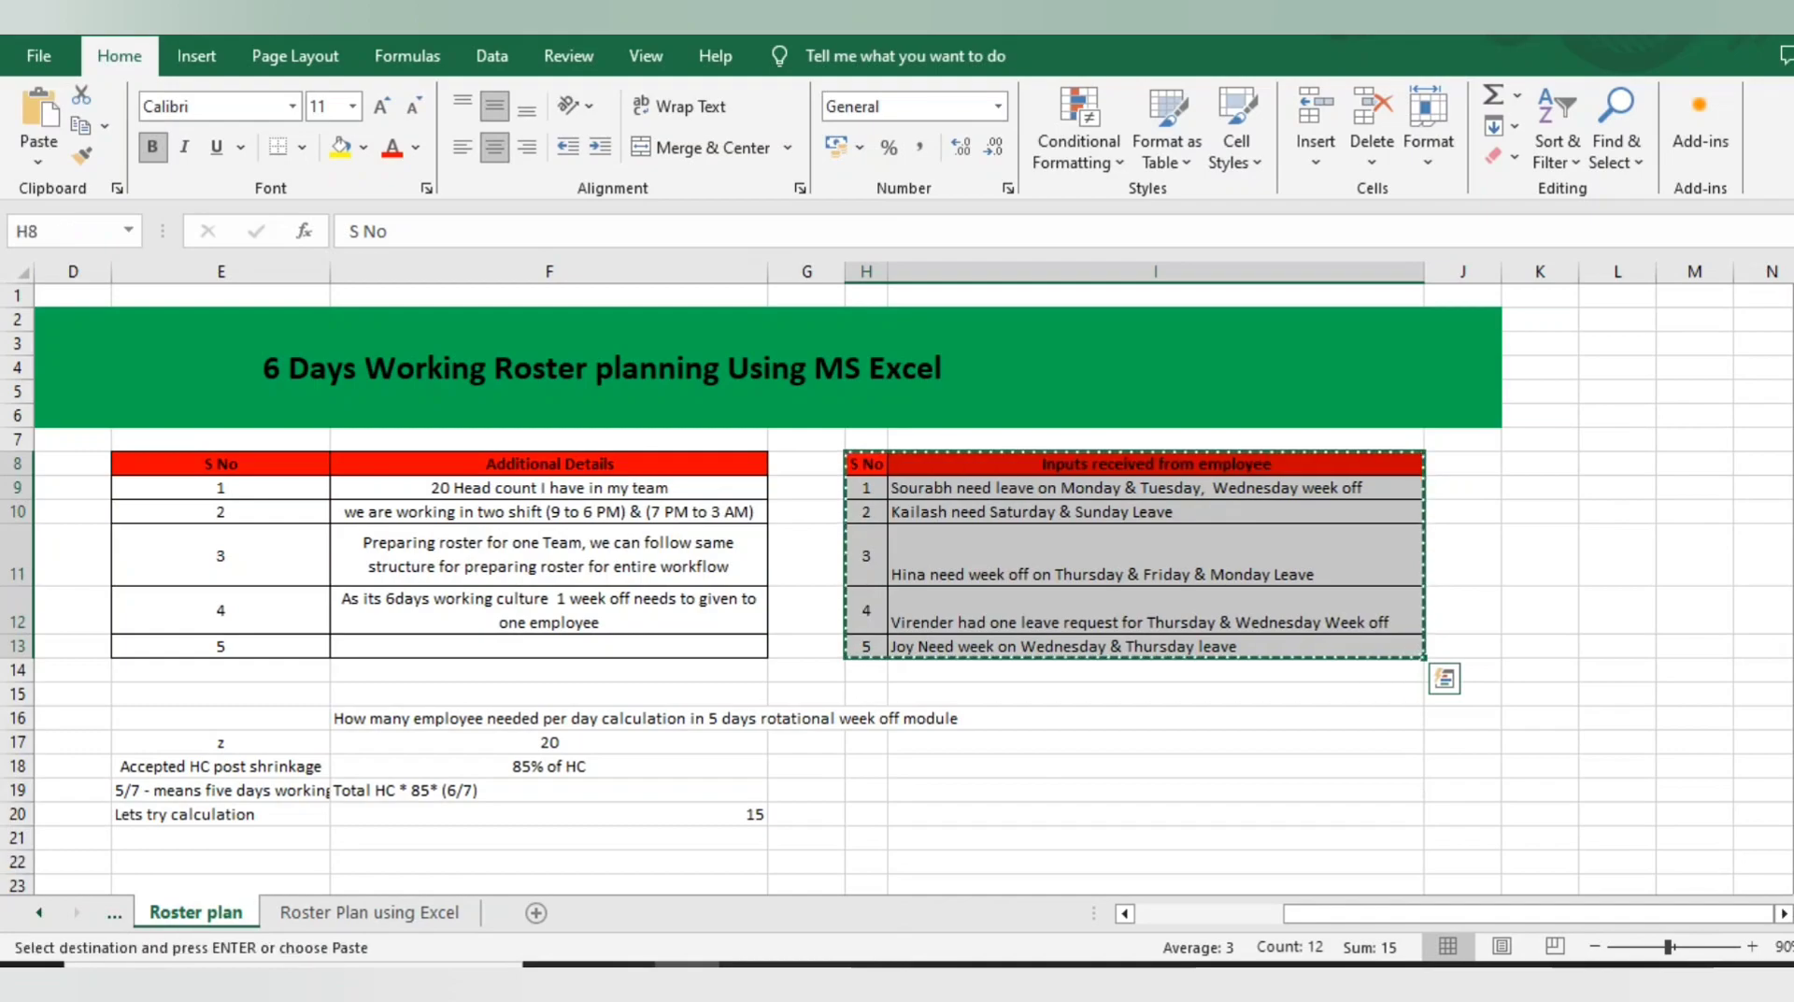
# Step: Paste the copied employee inputs table over the empty one starting at cell O4 on the "Roster Plan using Excel" sheet
pyautogui.hotkey('ctrl', 'pagedown')
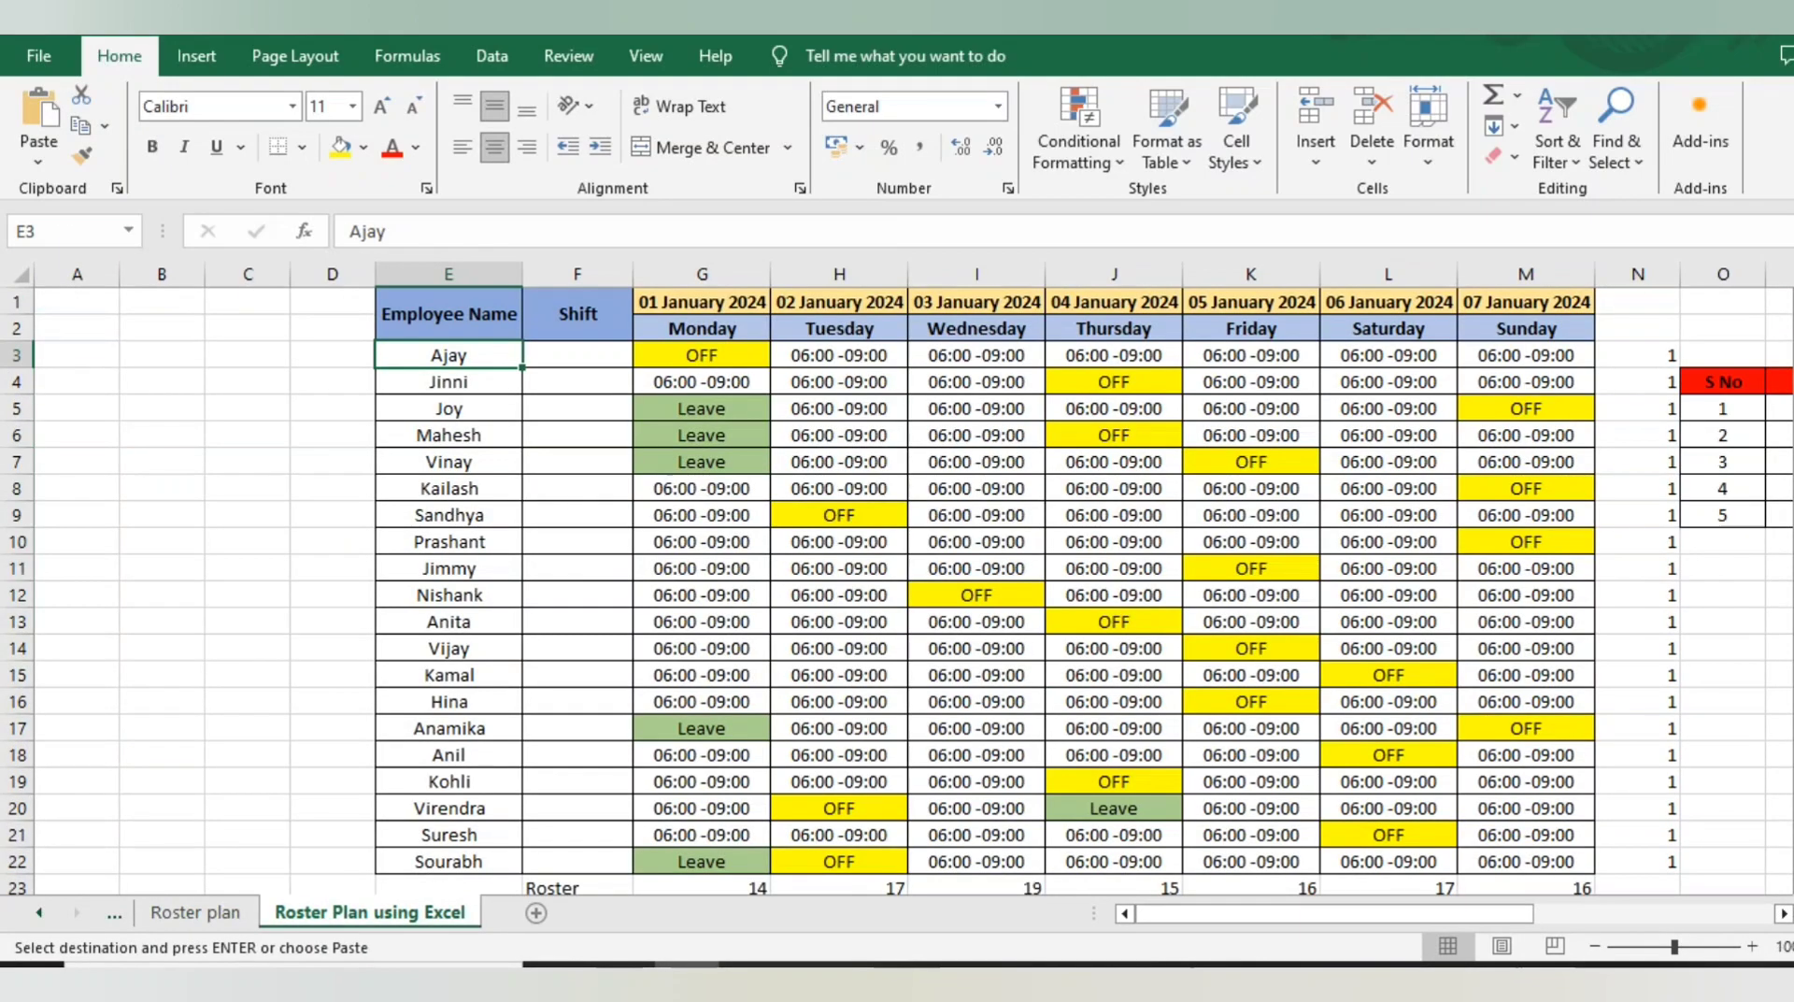
pyautogui.hscroll(6, 897, 580)
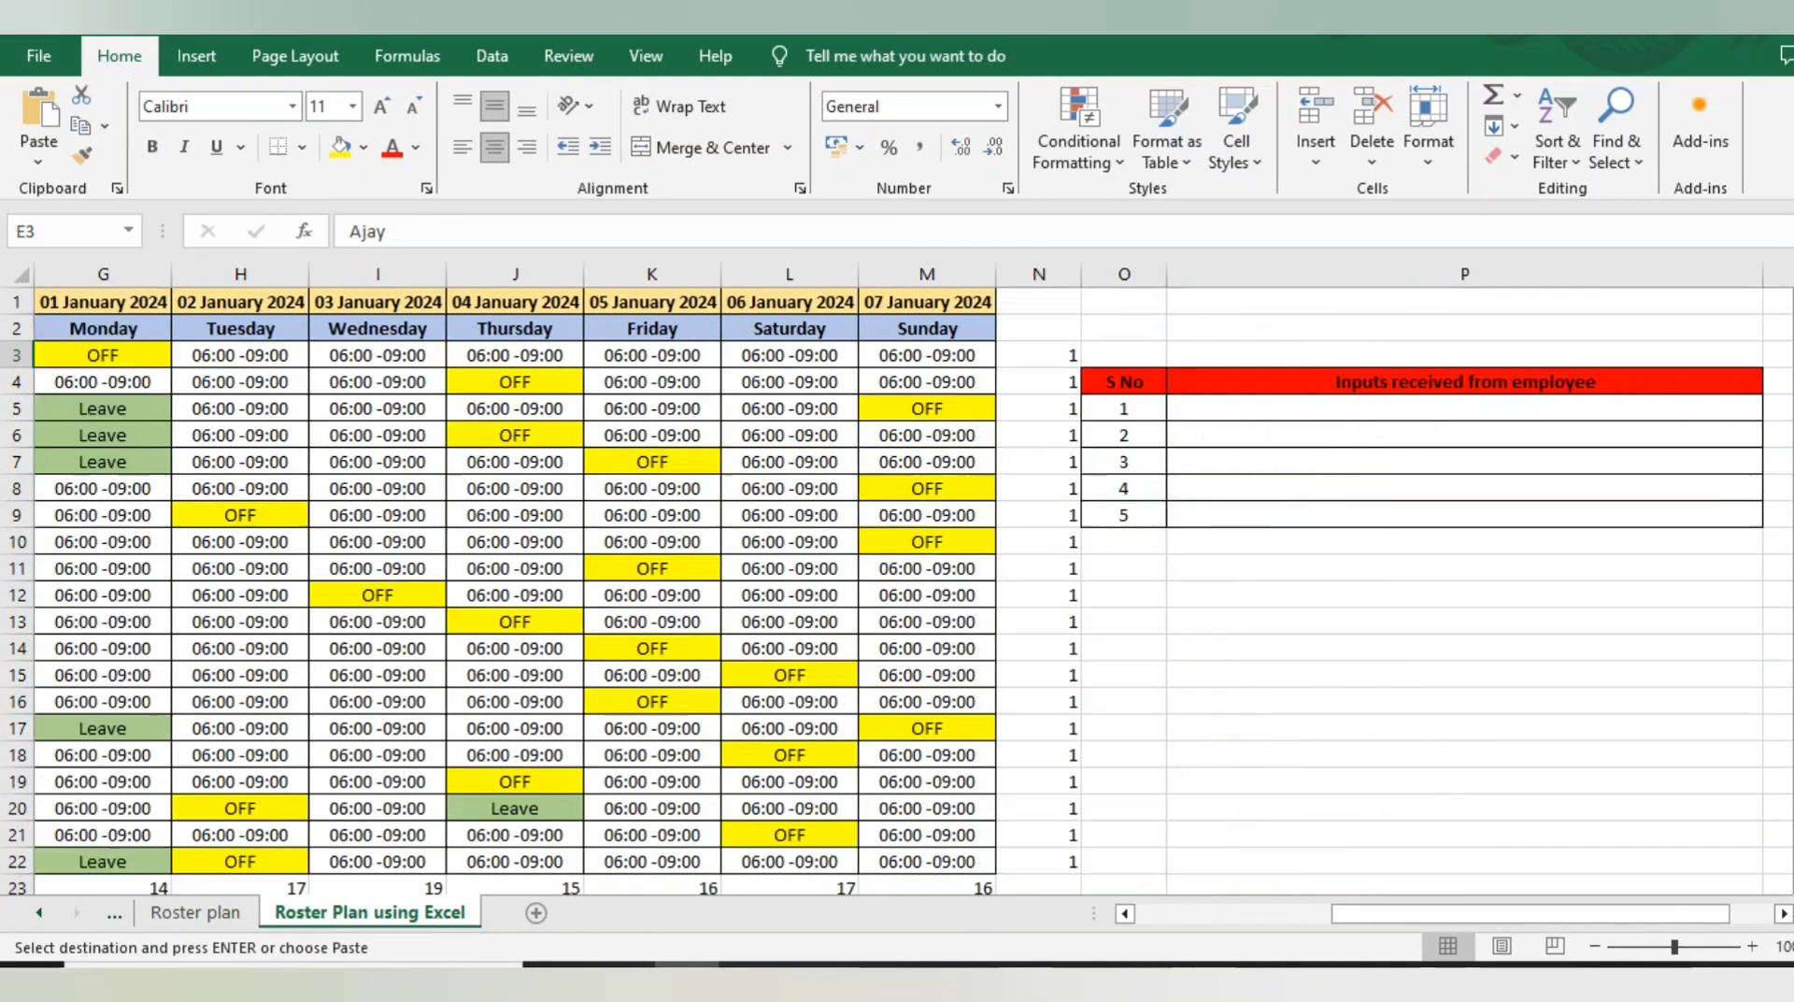
pyautogui.click(1124, 382)
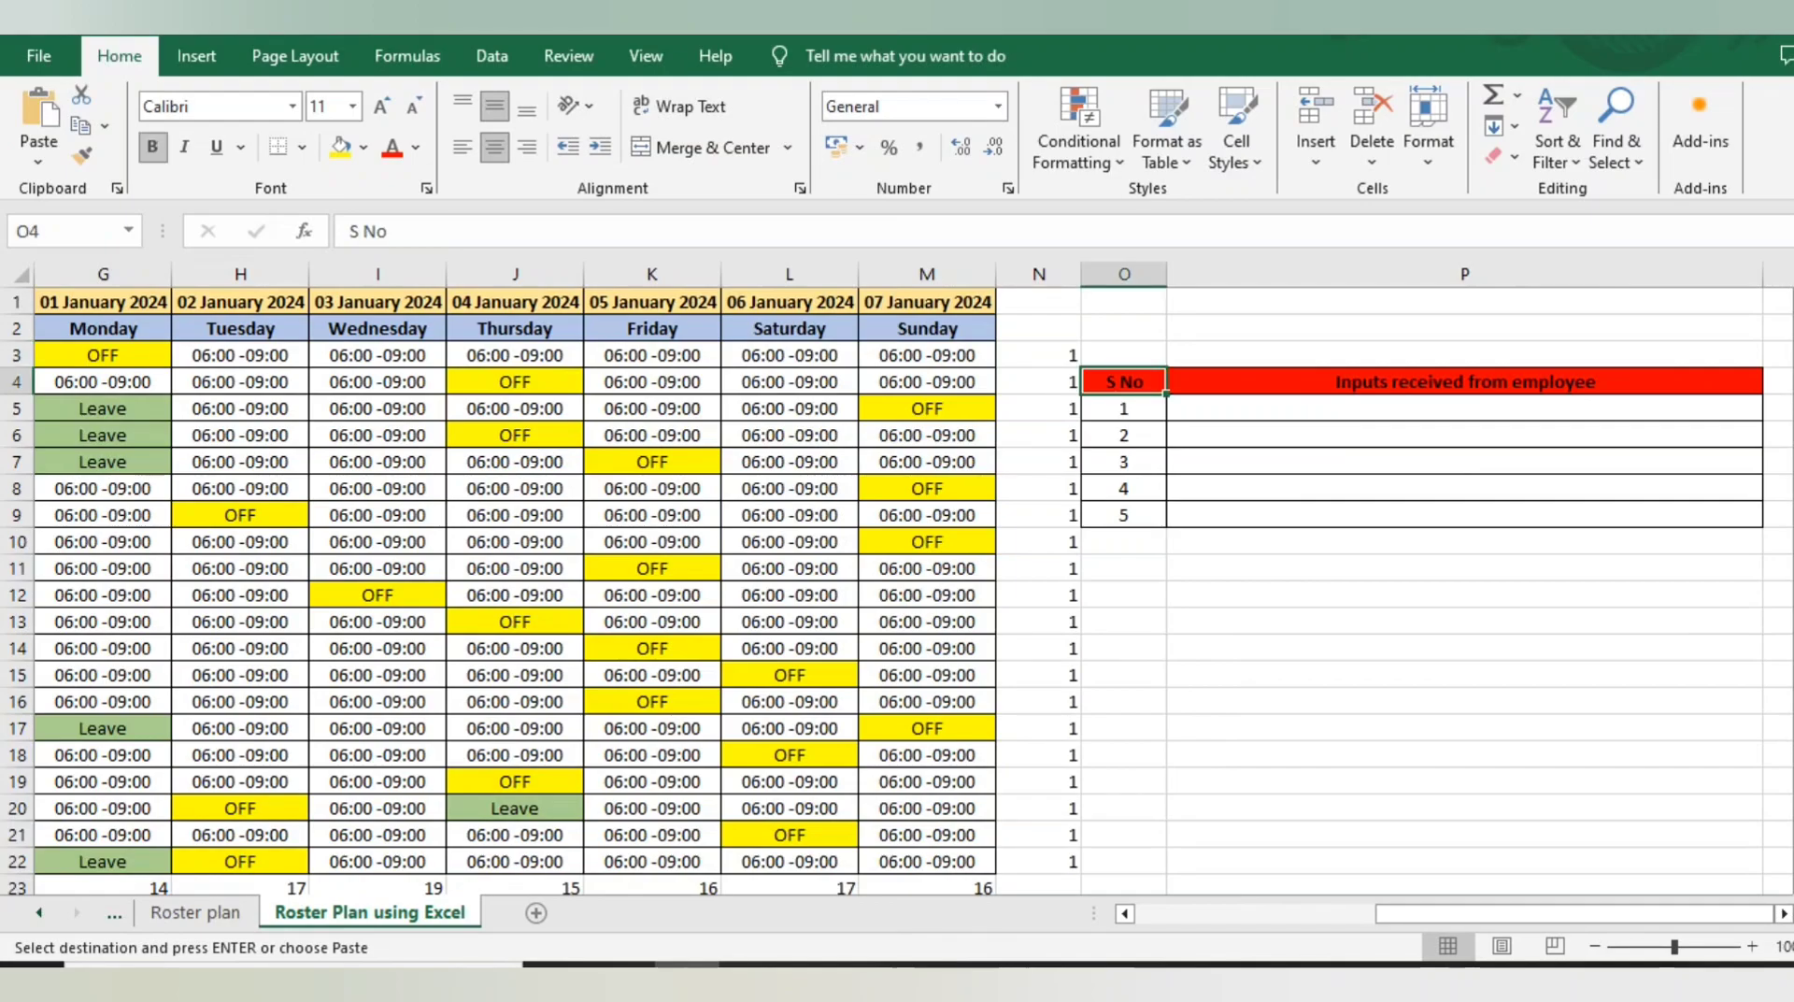
pyautogui.hotkey('ctrl', 'v')
# Step: Examine the Employee Name column of the roster, from its header to the last employee
pyautogui.press('Left')
pyautogui.press('Right')
pyautogui.hotkey('ctrl', 'Left')
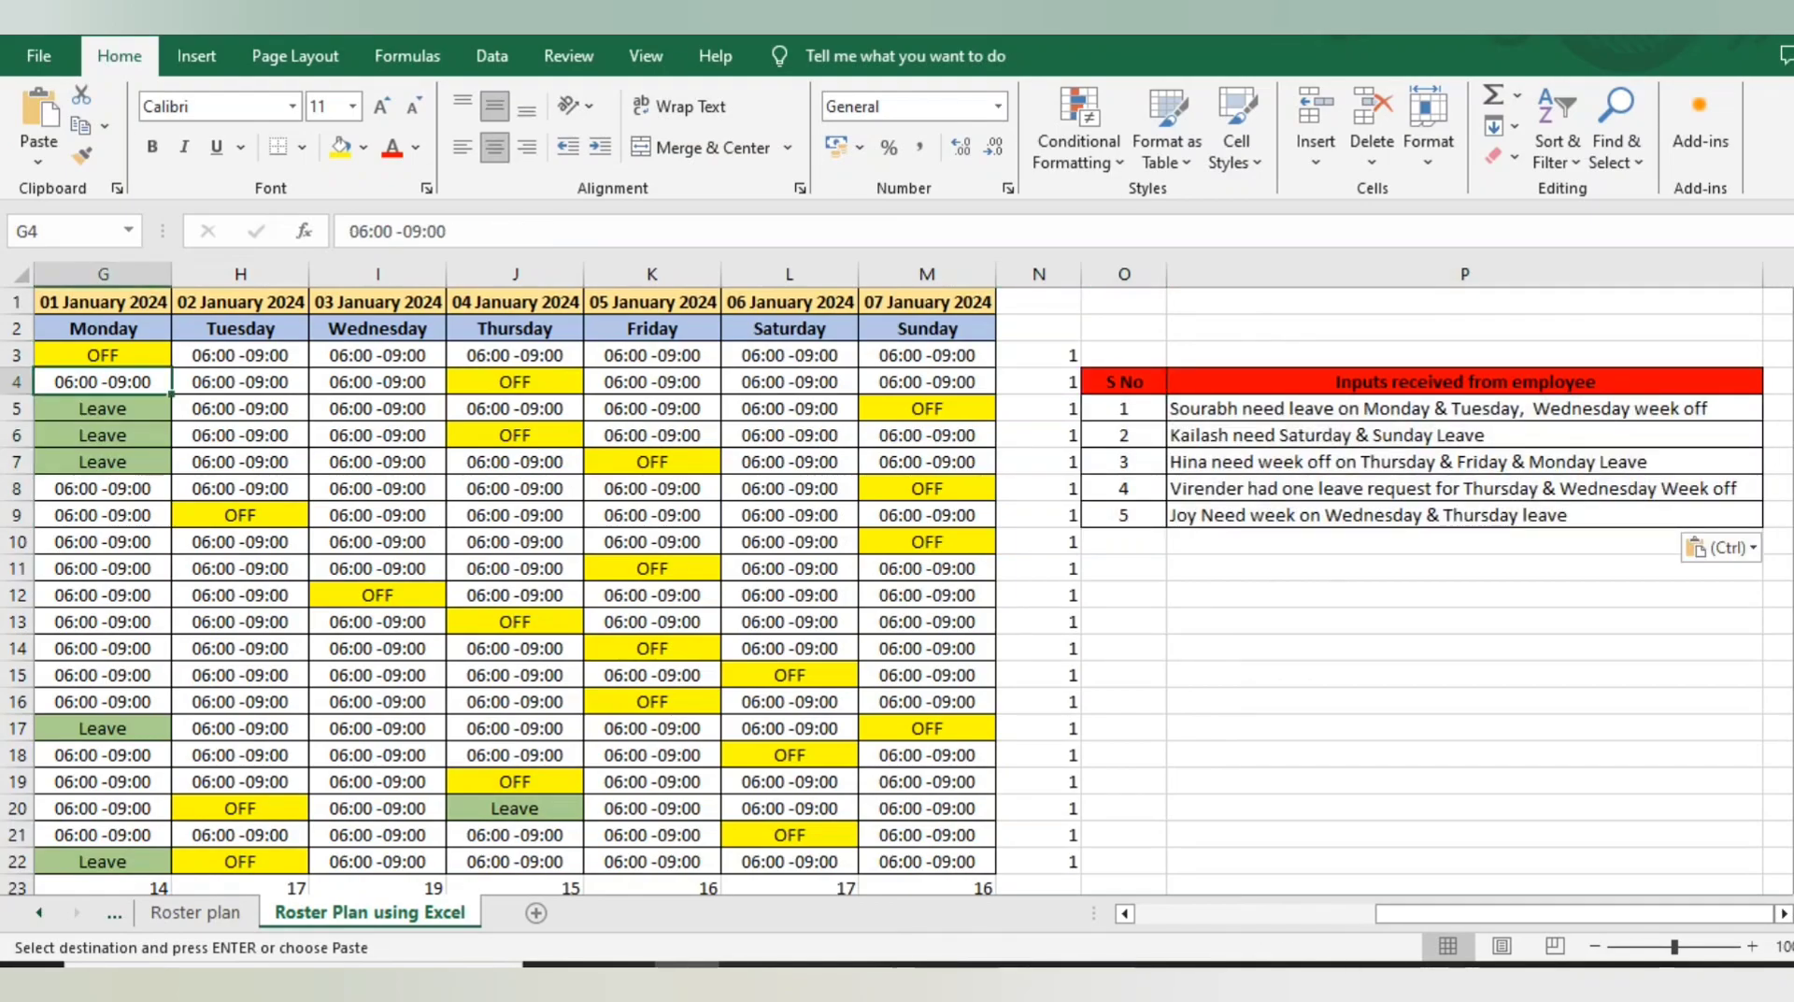
pyautogui.press('Left')
pyautogui.press('Left')
pyautogui.press('Left')
pyautogui.press('Right')
pyautogui.press('Up')
pyautogui.hotkey('ctrl', 'shift', 'Down')
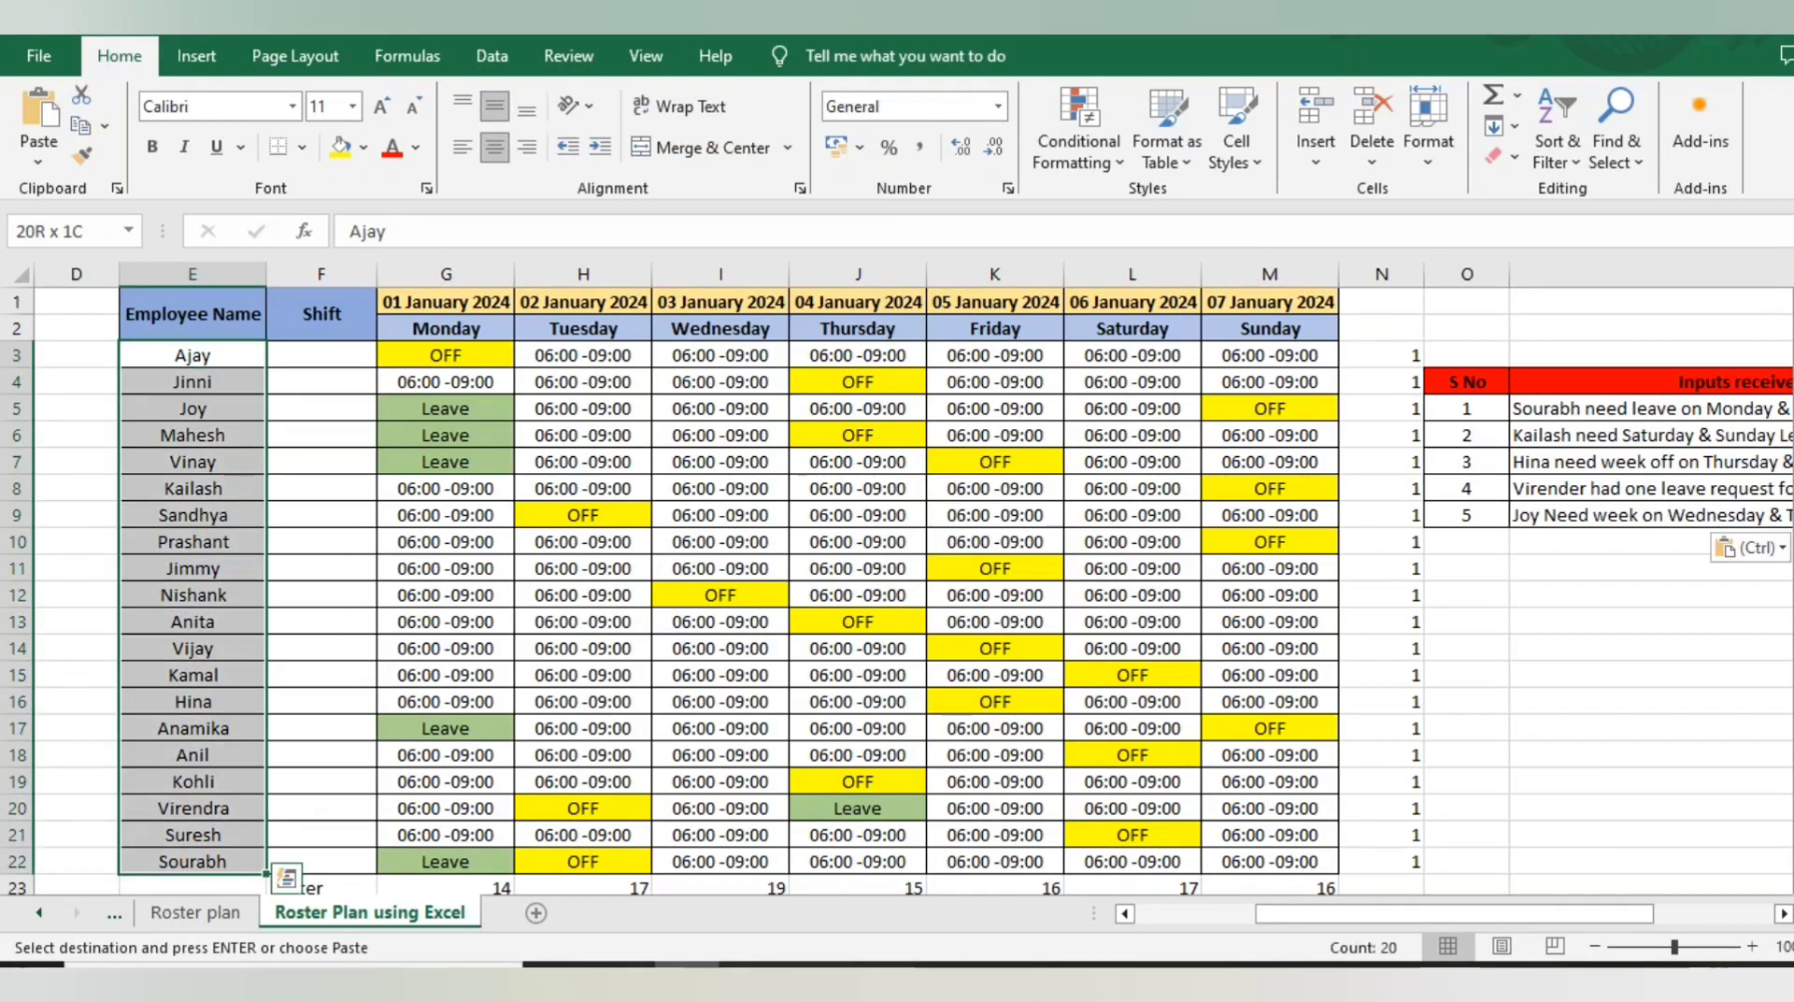
pyautogui.press('Up')
pyautogui.hotkey('ctrl', 'shift', 'Down')
pyautogui.hotkey('ctrl', 'shift', 'Down')
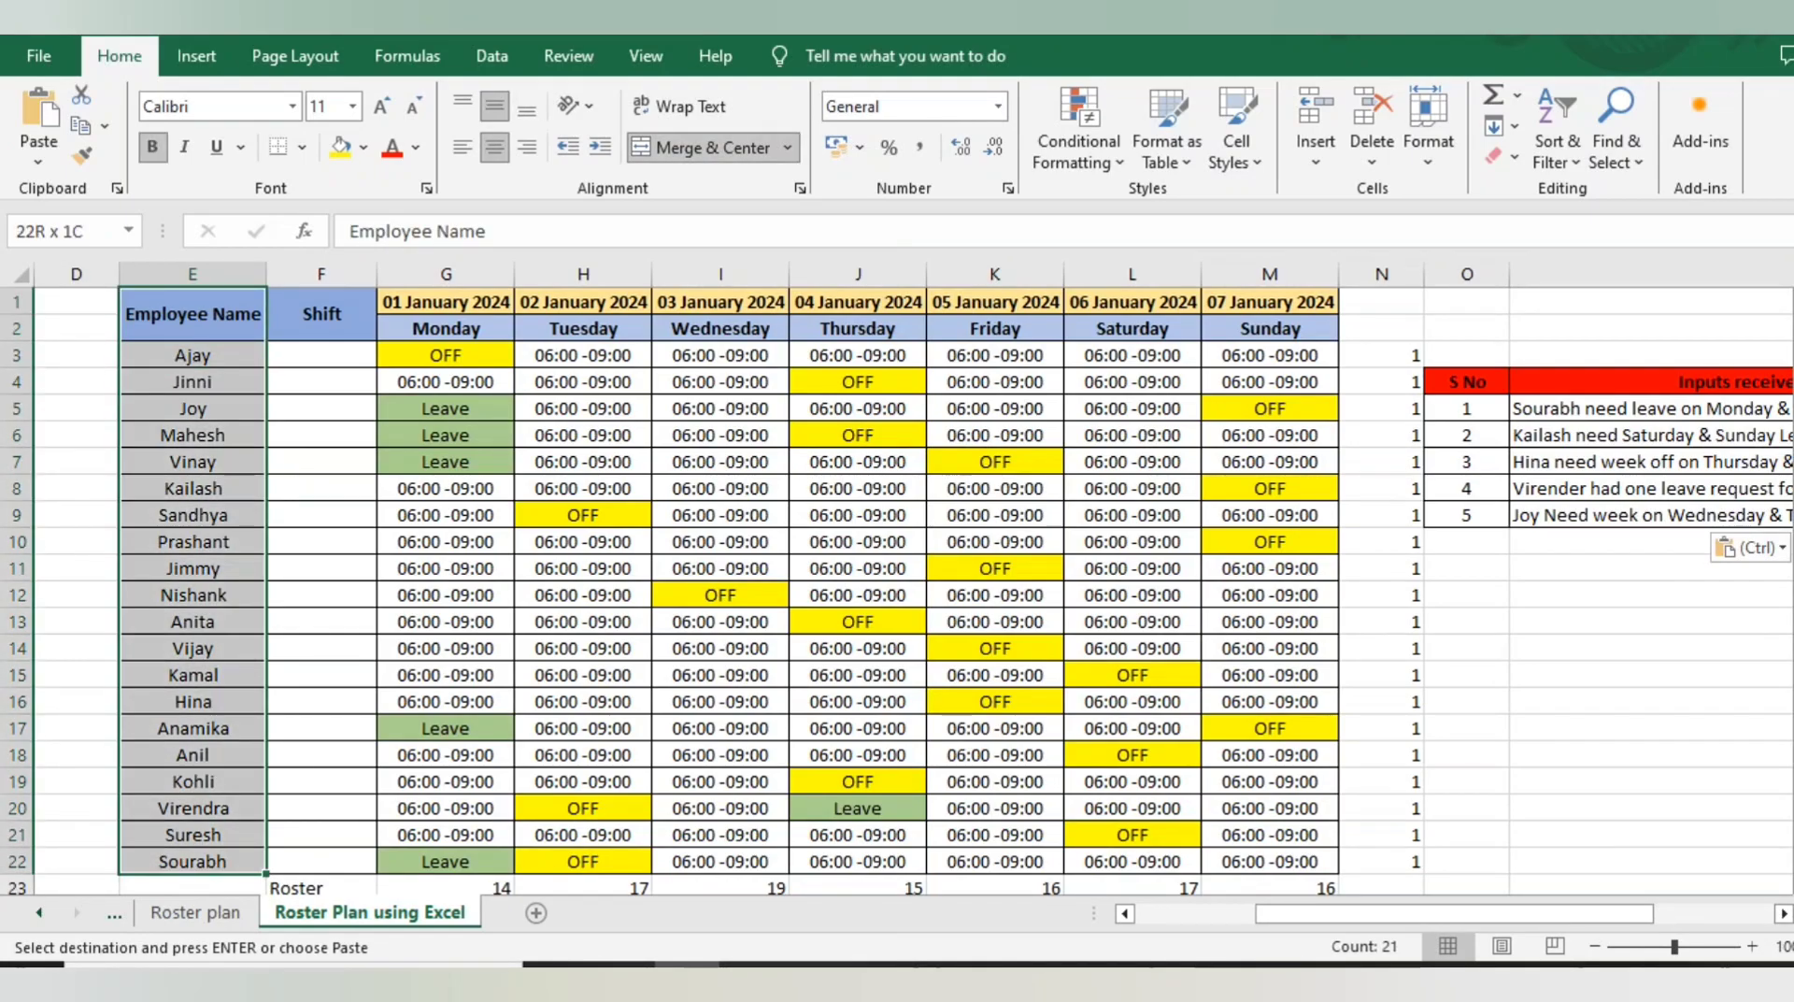
# Step: Examine the roster's date and weekday header rows from 01 January 2024 to 07 January 2024
pyautogui.press('Right')
pyautogui.press('Right')
pyautogui.hotkey('ctrl', 'shift', 'Right')
pyautogui.press('Up')
pyautogui.hotkey('ctrl', 'shift', 'Right')
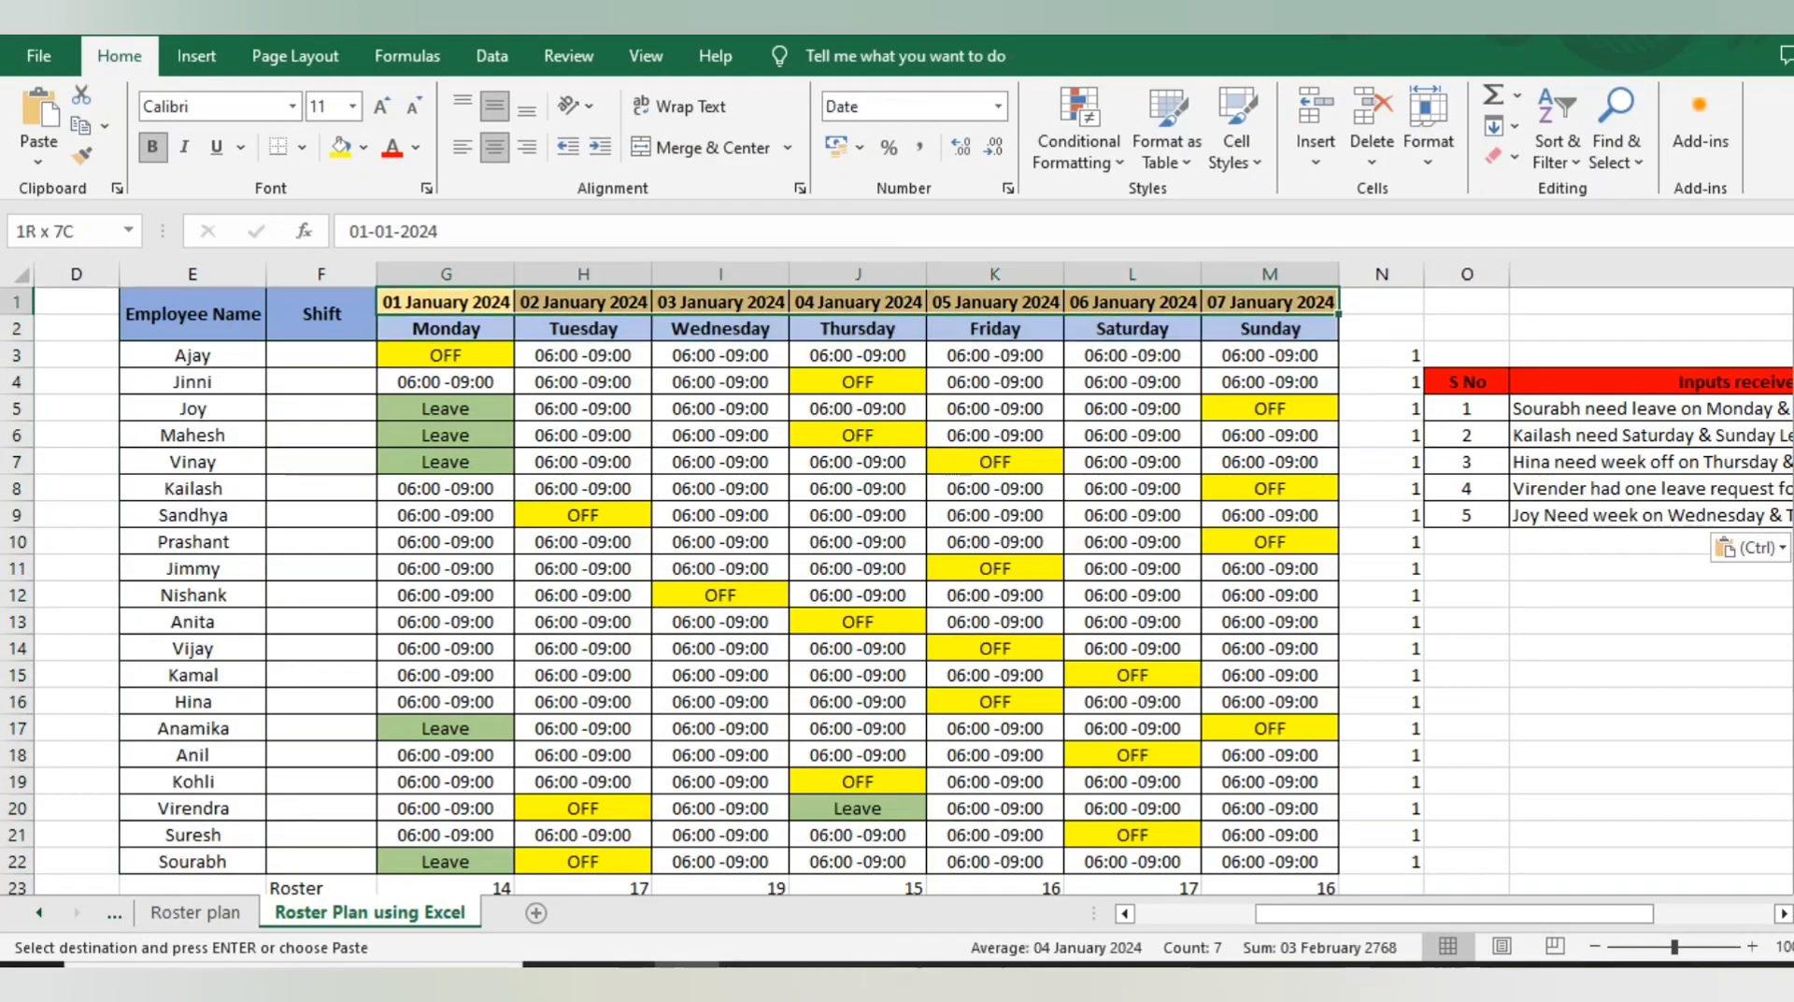
pyautogui.hotkey('shift', 'Down')
pyautogui.press('Left')
pyautogui.press('Right')
pyautogui.press('Down')
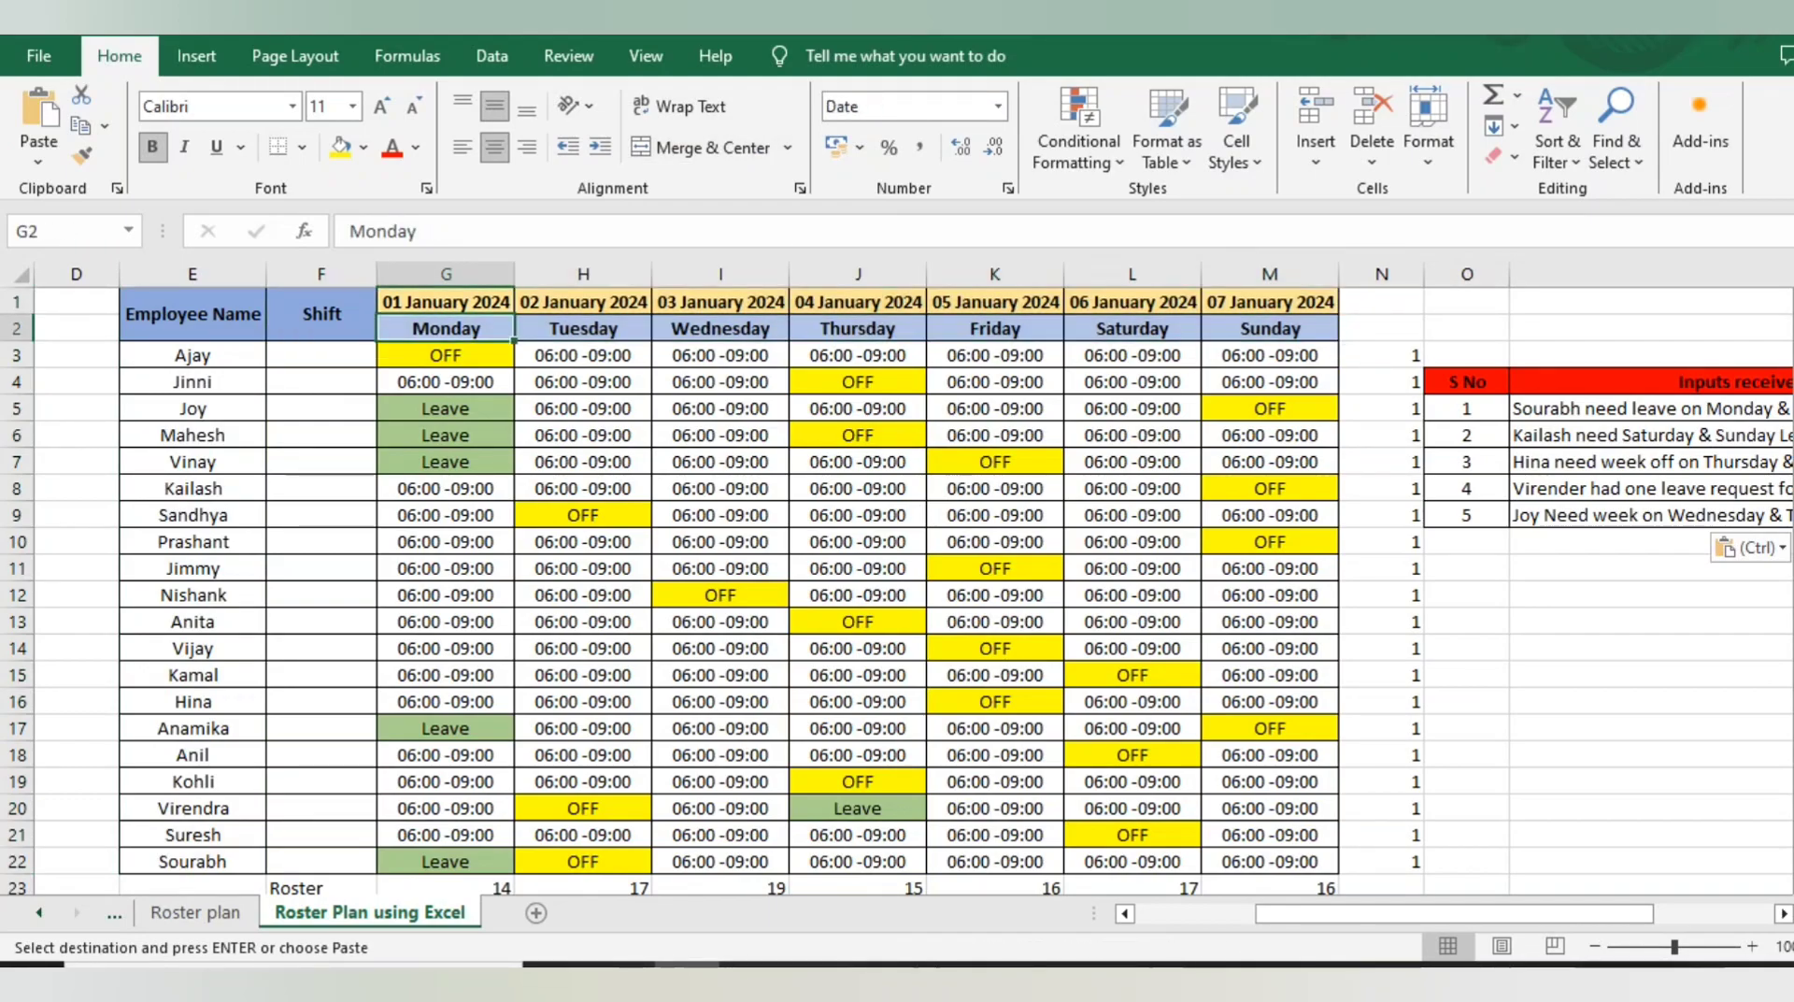
pyautogui.hotkey('ctrl', 'shift', 'Right')
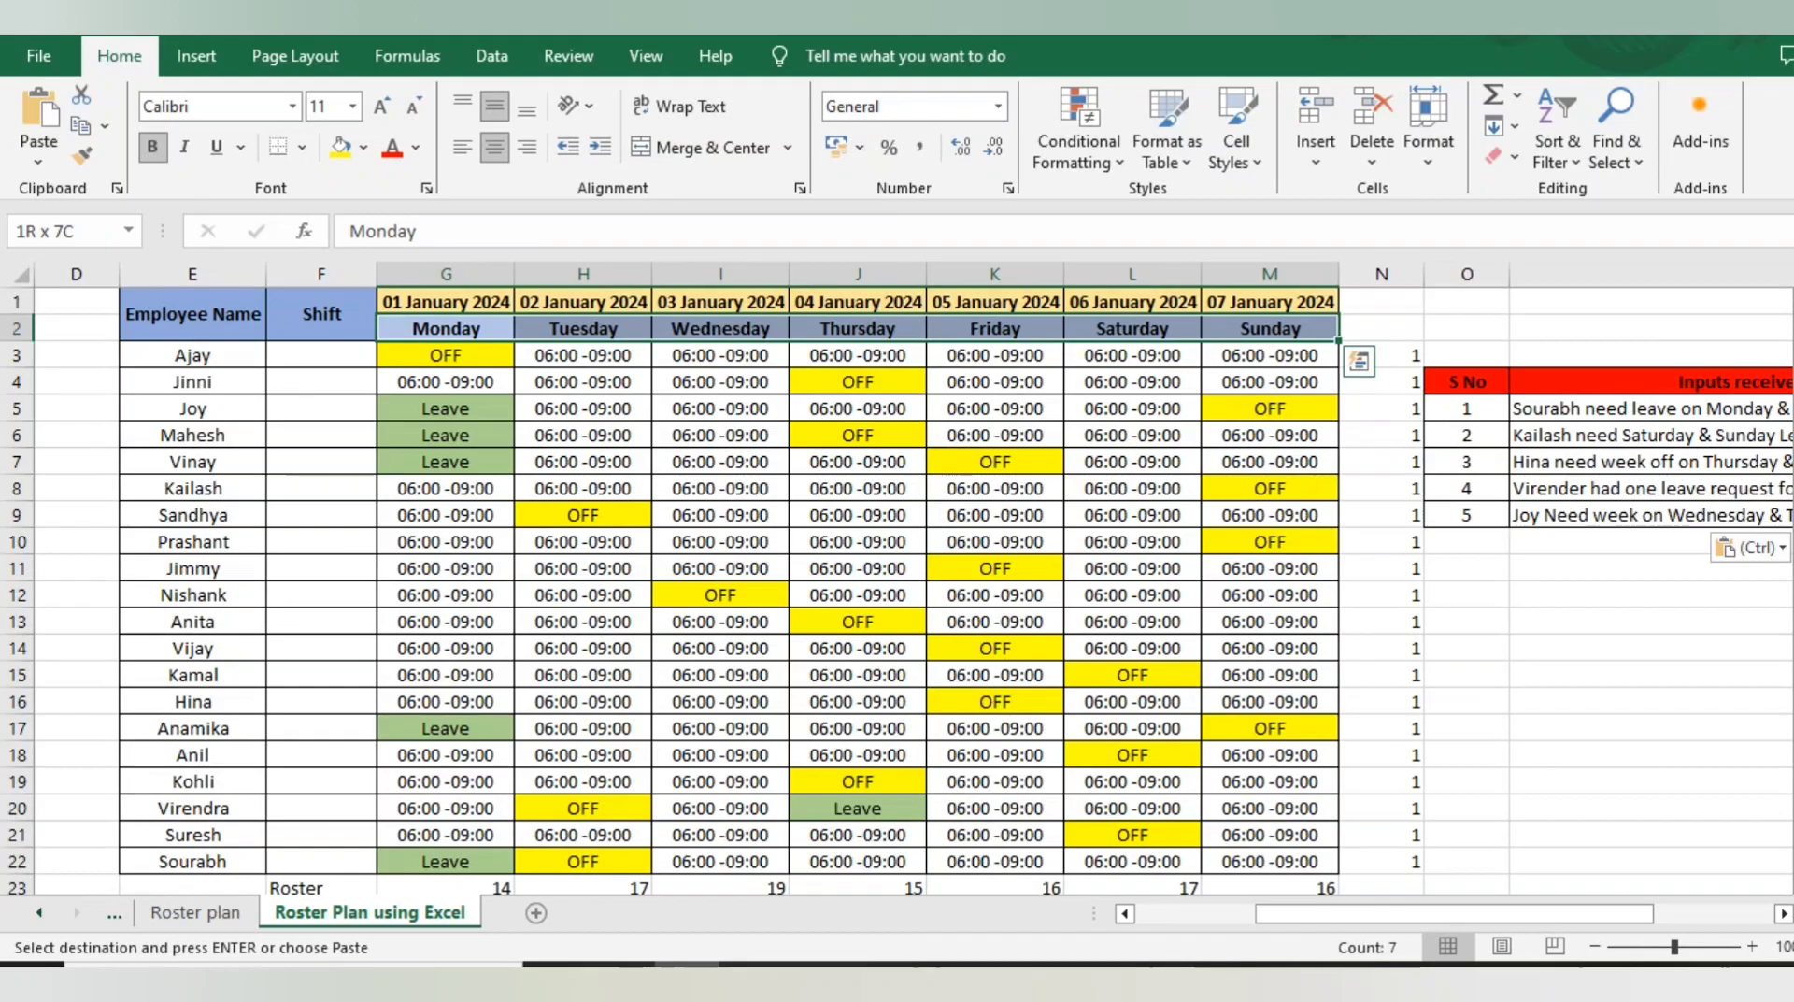
# Step: Examine the shift, OFF and Leave entries in the roster grid and the summary rows beneath it
pyautogui.press('Left')
pyautogui.press('Right')
pyautogui.press('Down')
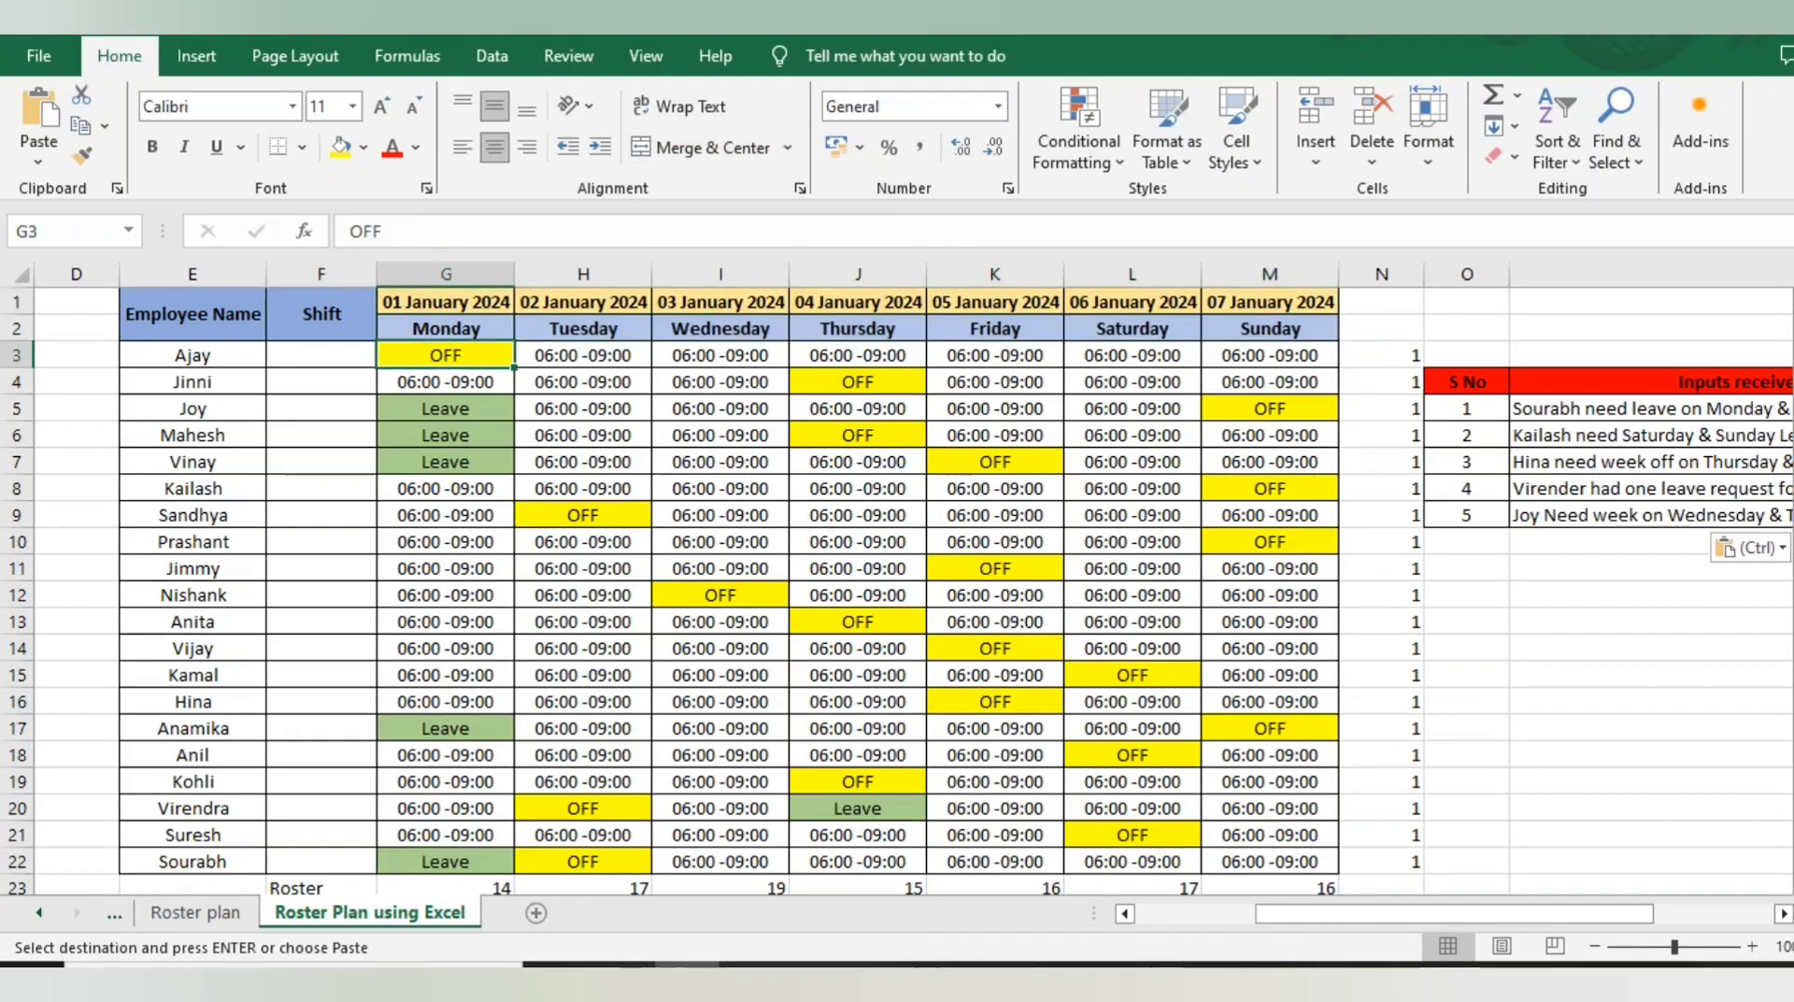
pyautogui.hotkey('ctrl', 'shift', 'Down')
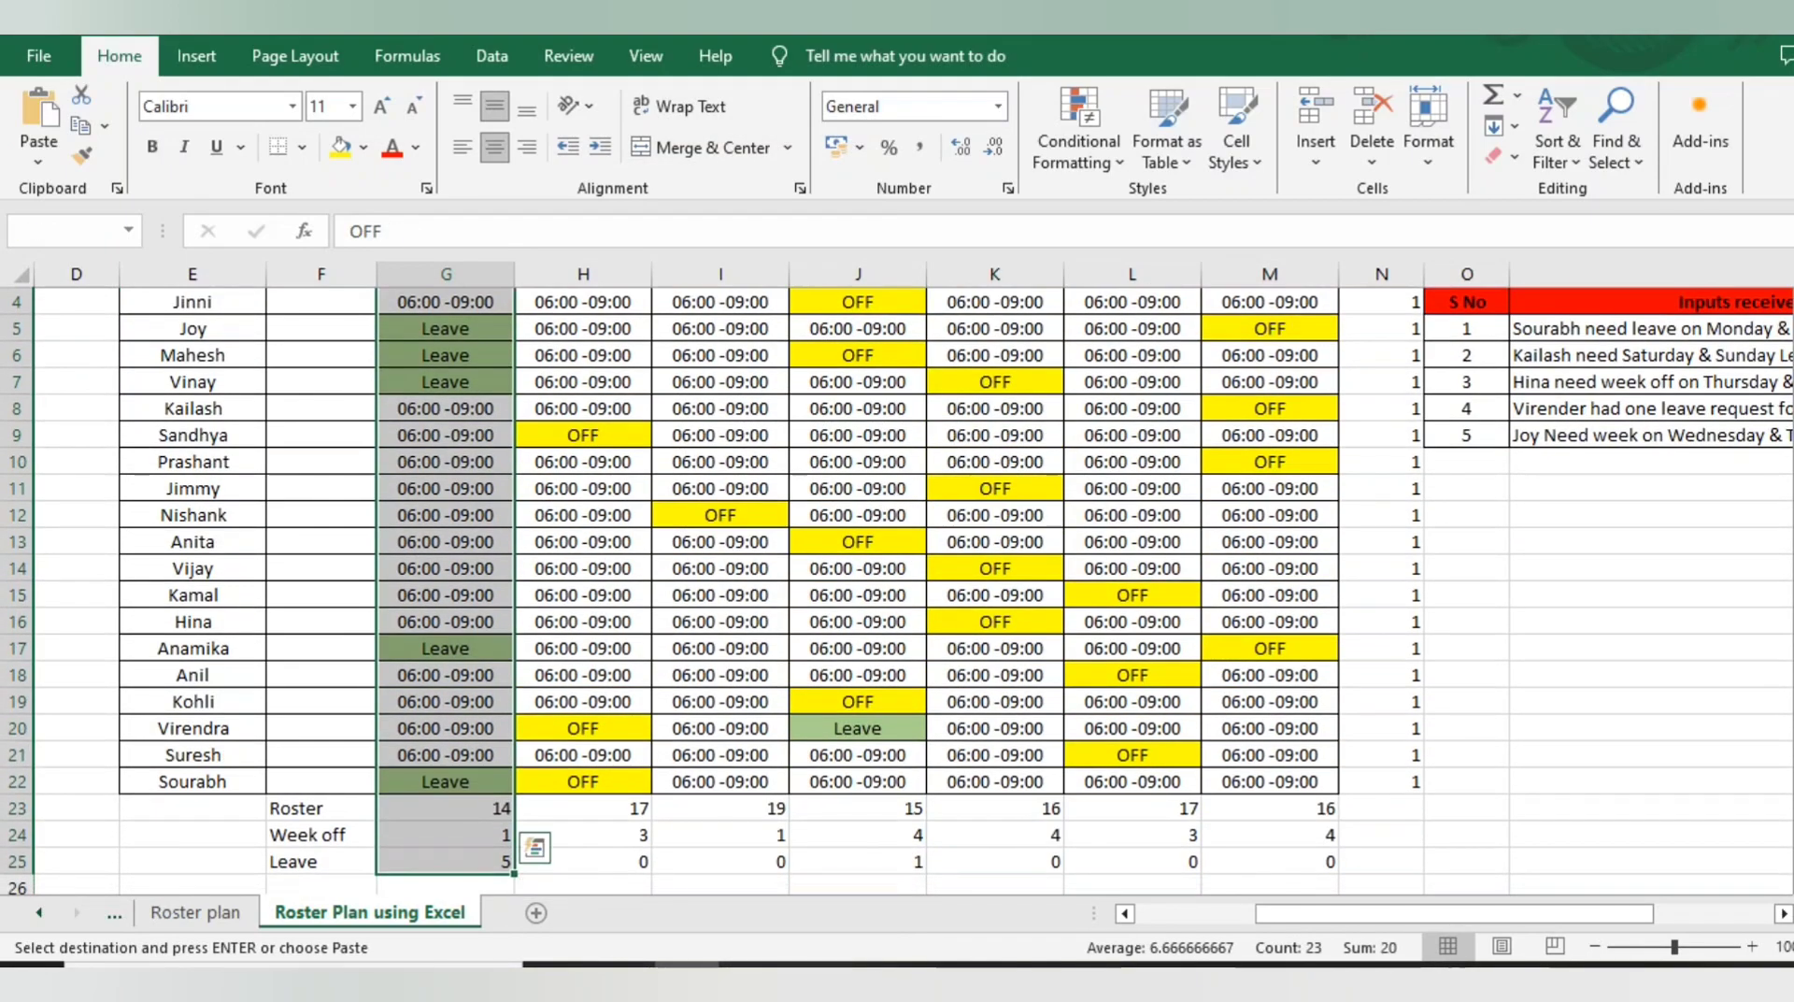
pyautogui.hotkey('shift', 'Up')
pyautogui.hotkey('ctrl', 'Up')
pyautogui.press('Down')
pyautogui.press('Down')
pyautogui.hotkey('ctrl', 'shift', 'Right')
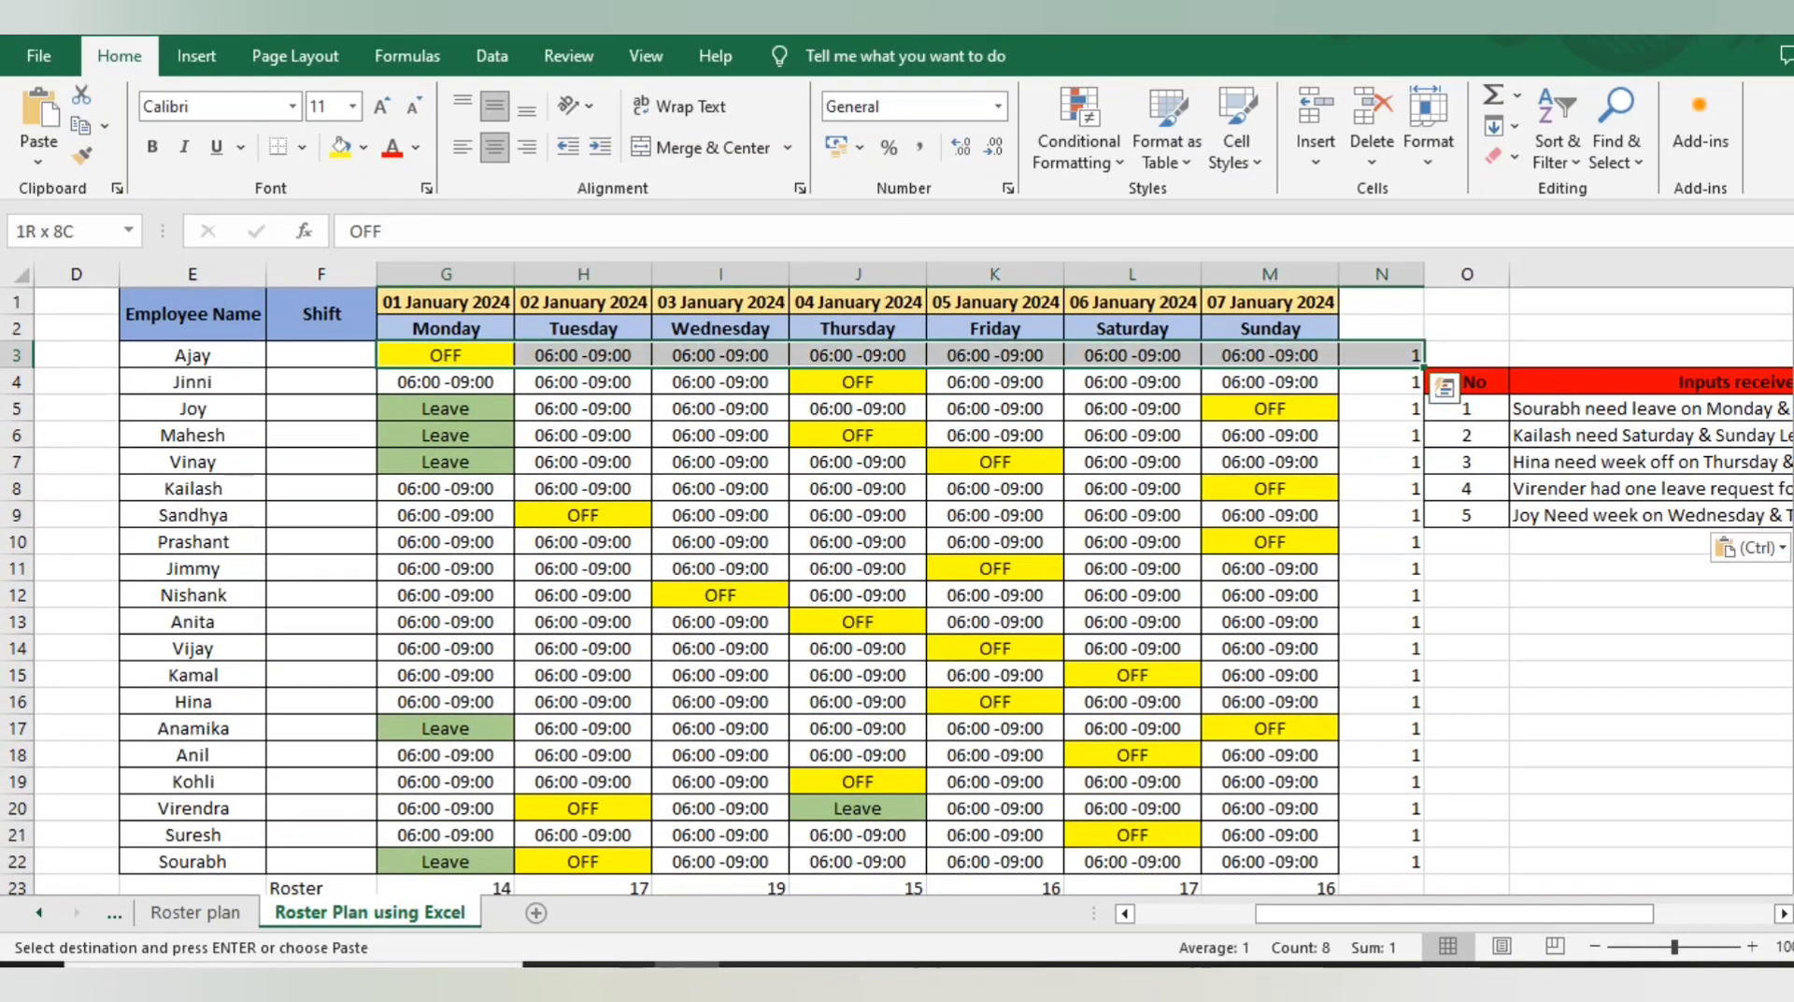
pyautogui.hotkey('shift', 'Down')
pyautogui.hotkey('shift', 'Down')
pyautogui.hotkey('shift', 'Down')
pyautogui.hotkey('shift', 'Down')
pyautogui.hotkey('shift', 'Down')
pyautogui.hotkey('shift', 'Down')
pyautogui.moveTo(1382, 515); pyautogui.dragTo(1423, 874)
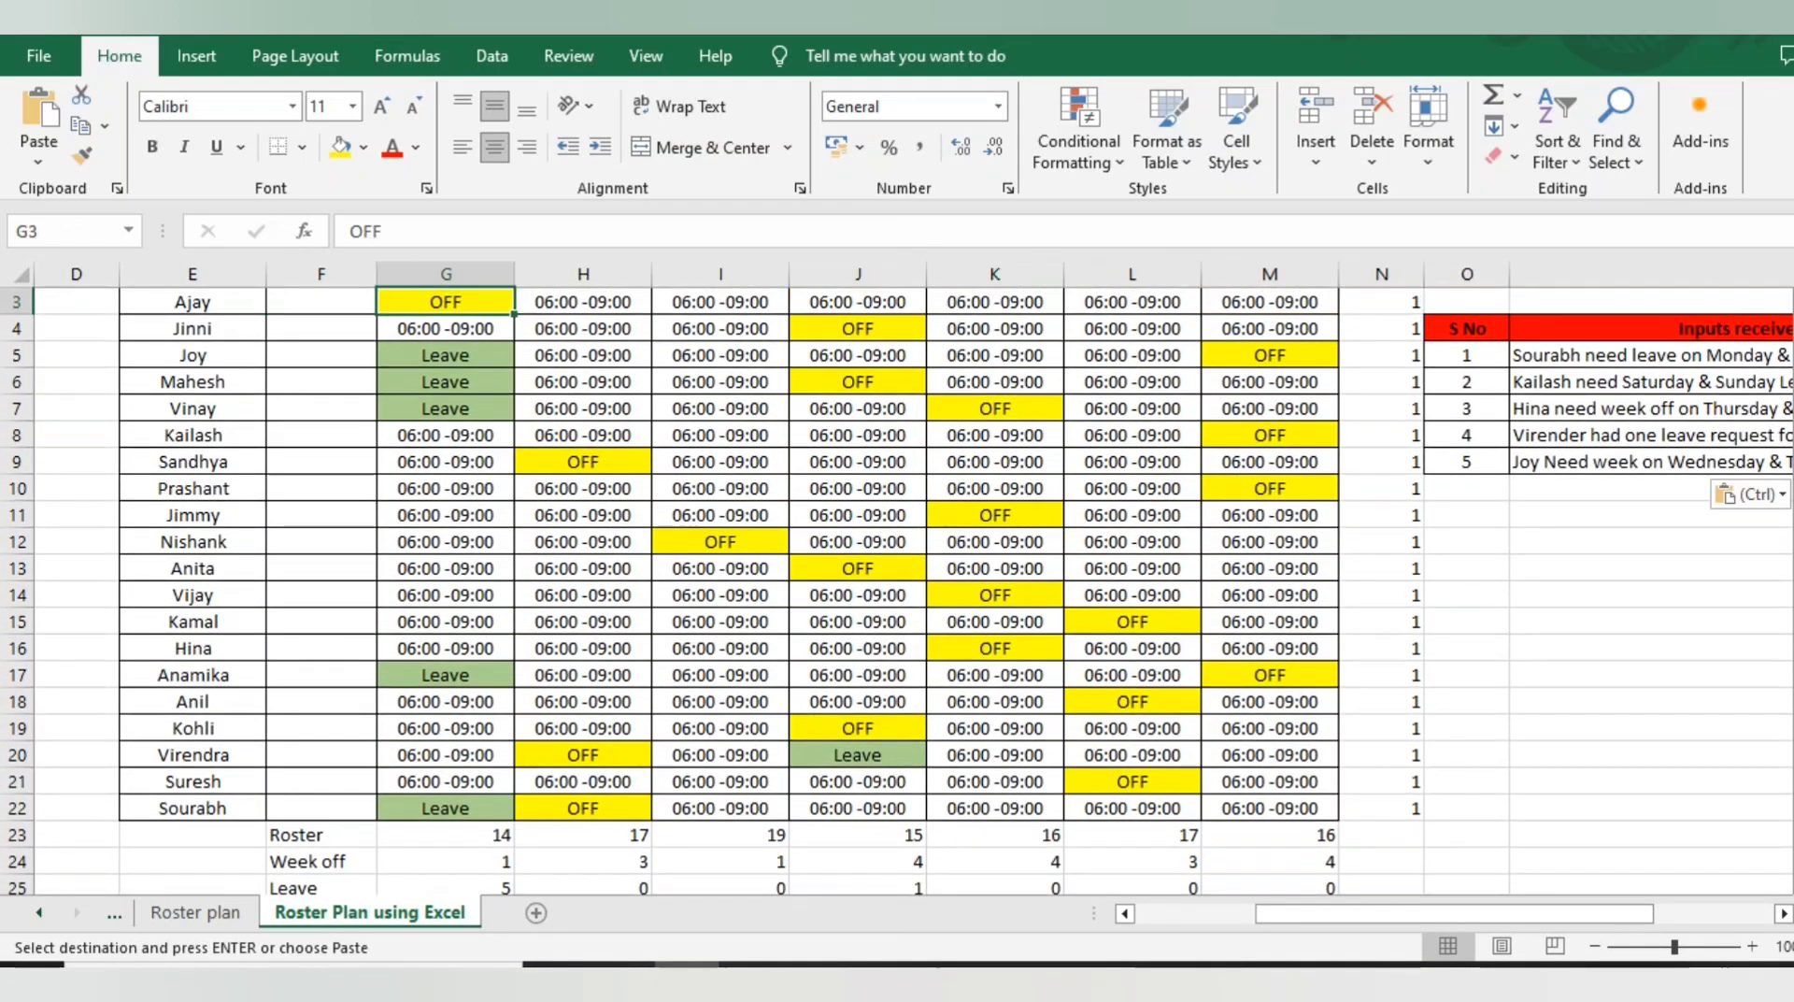
# Step: Return to the Roster plan sheet and examine the shrinkage row and the required headcount formula in F19
pyautogui.click(196, 912)
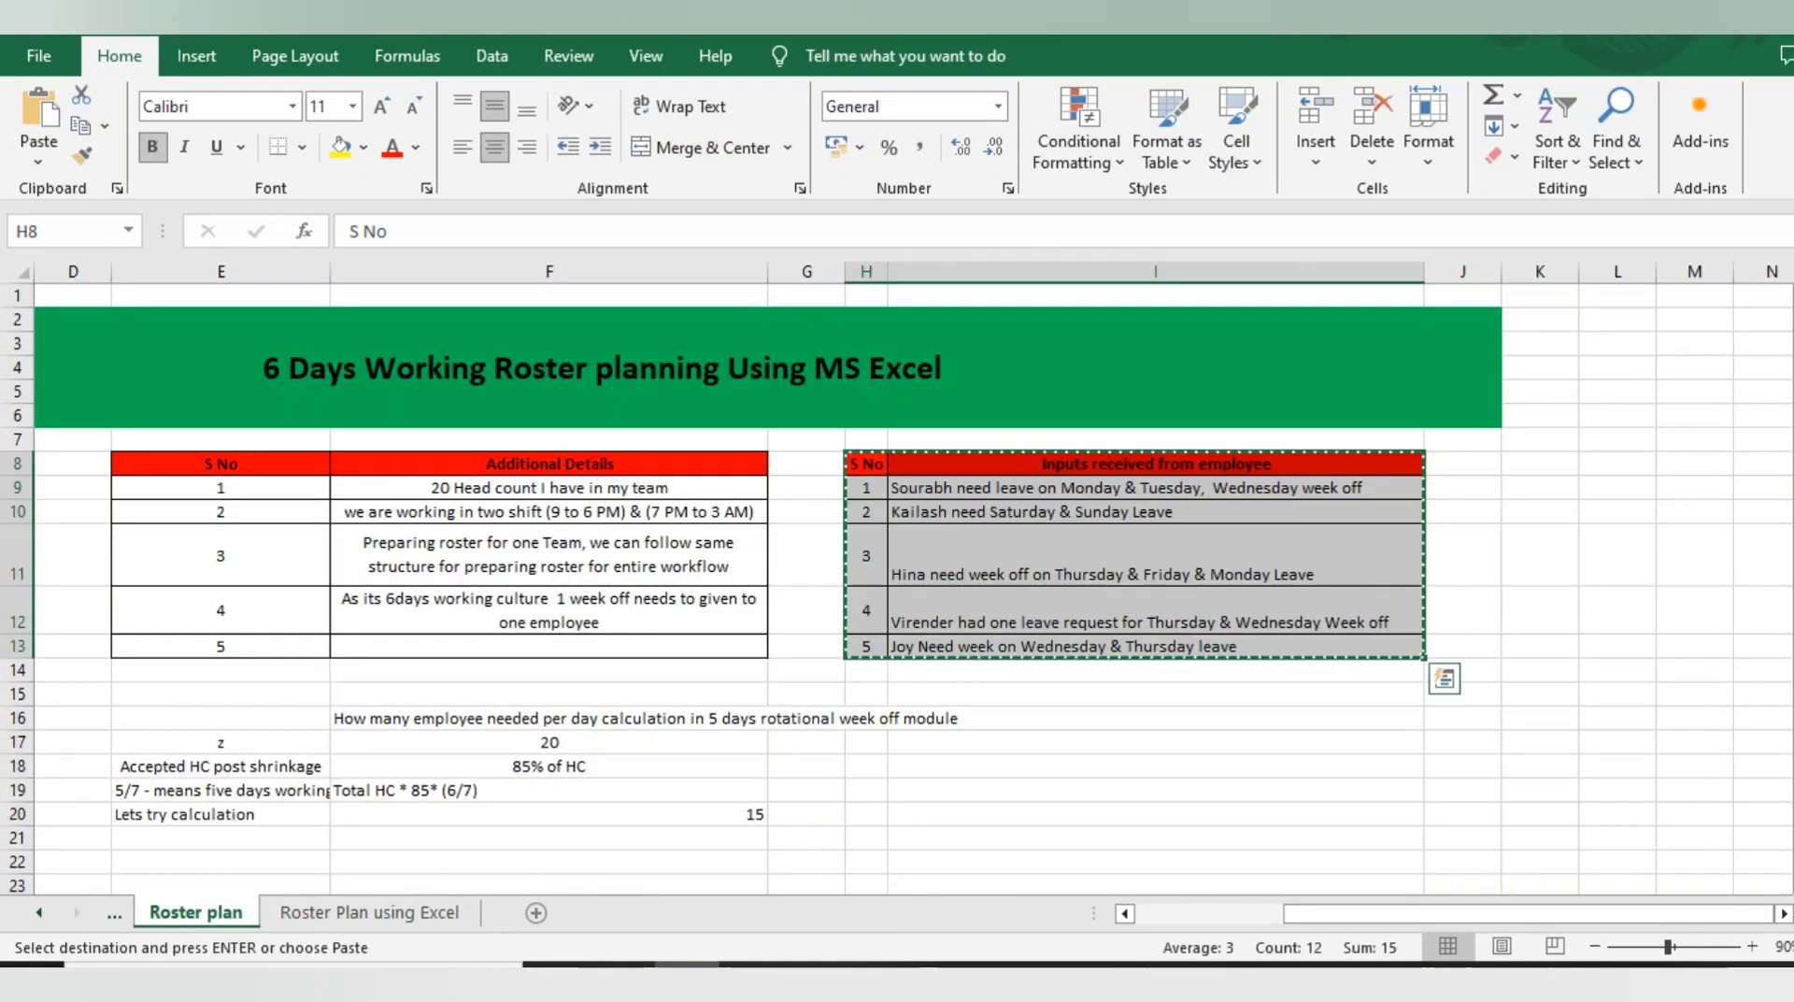
pyautogui.click(548, 766)
pyautogui.press('Left')
pyautogui.press('Down')
pyautogui.press('Right')
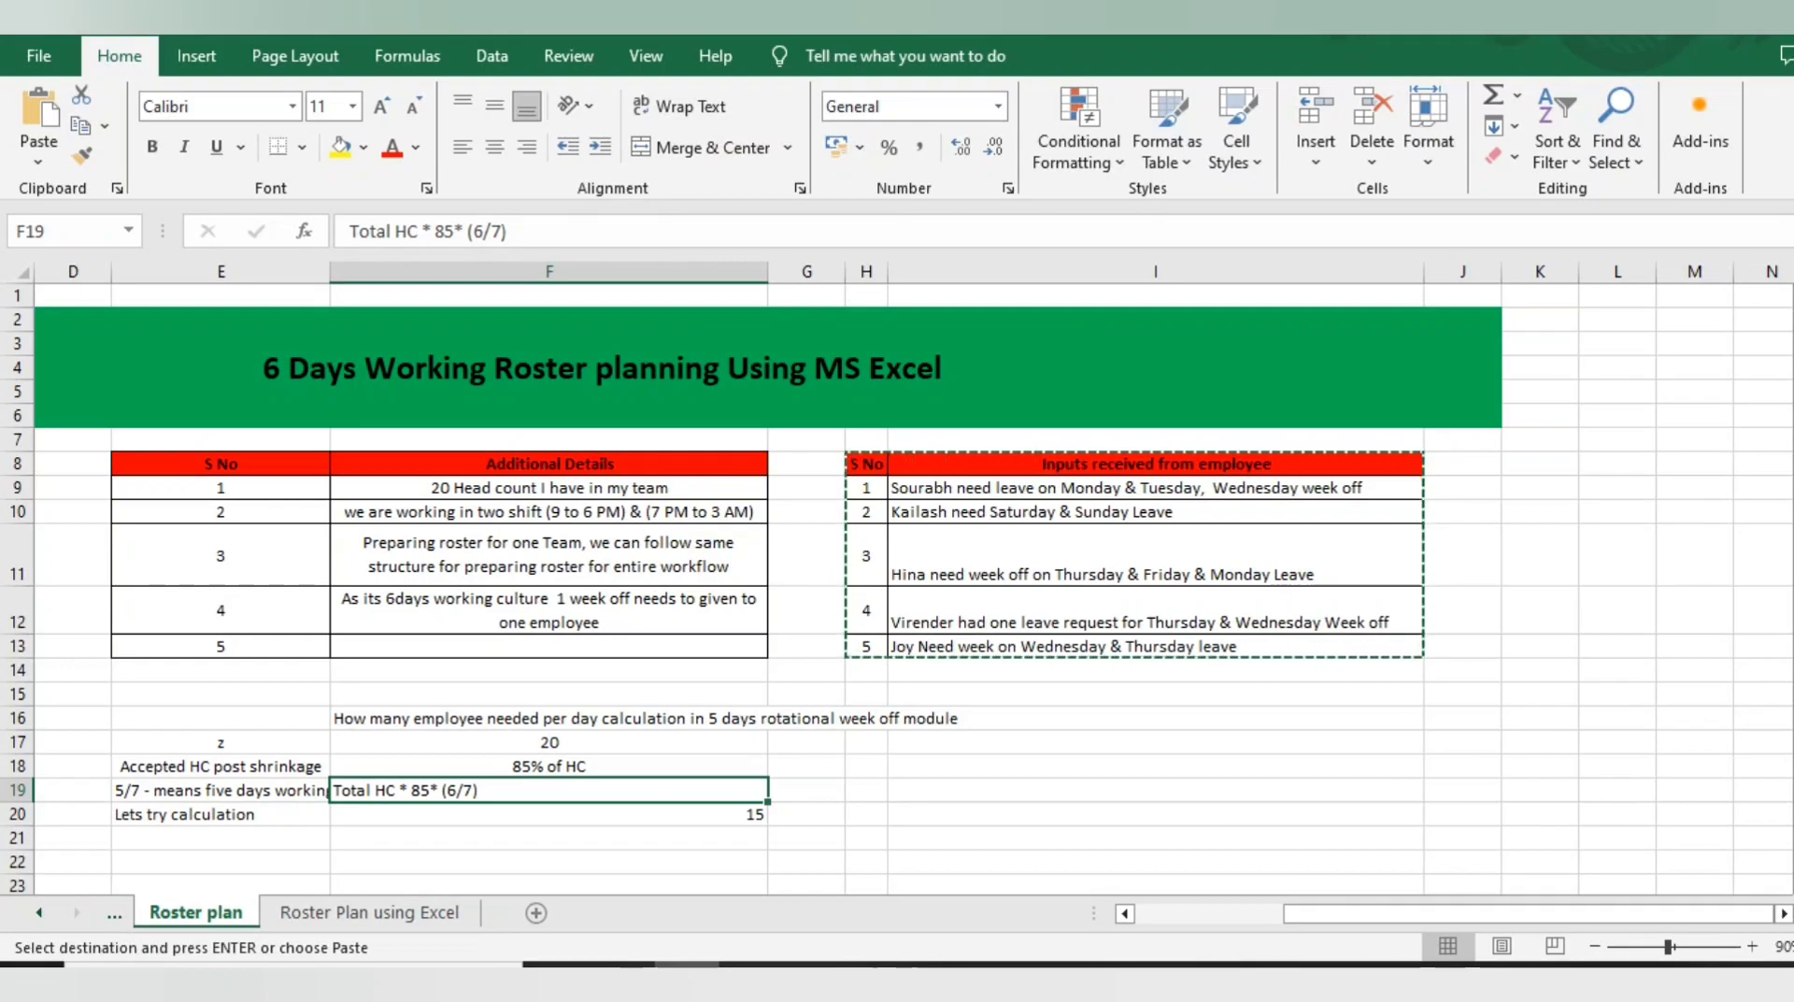
# Step: Examine the head count, shrinkage and formula rows in F17:F19 and the required headcount calculation in F20
pyautogui.press('Up')
pyautogui.press('Up')
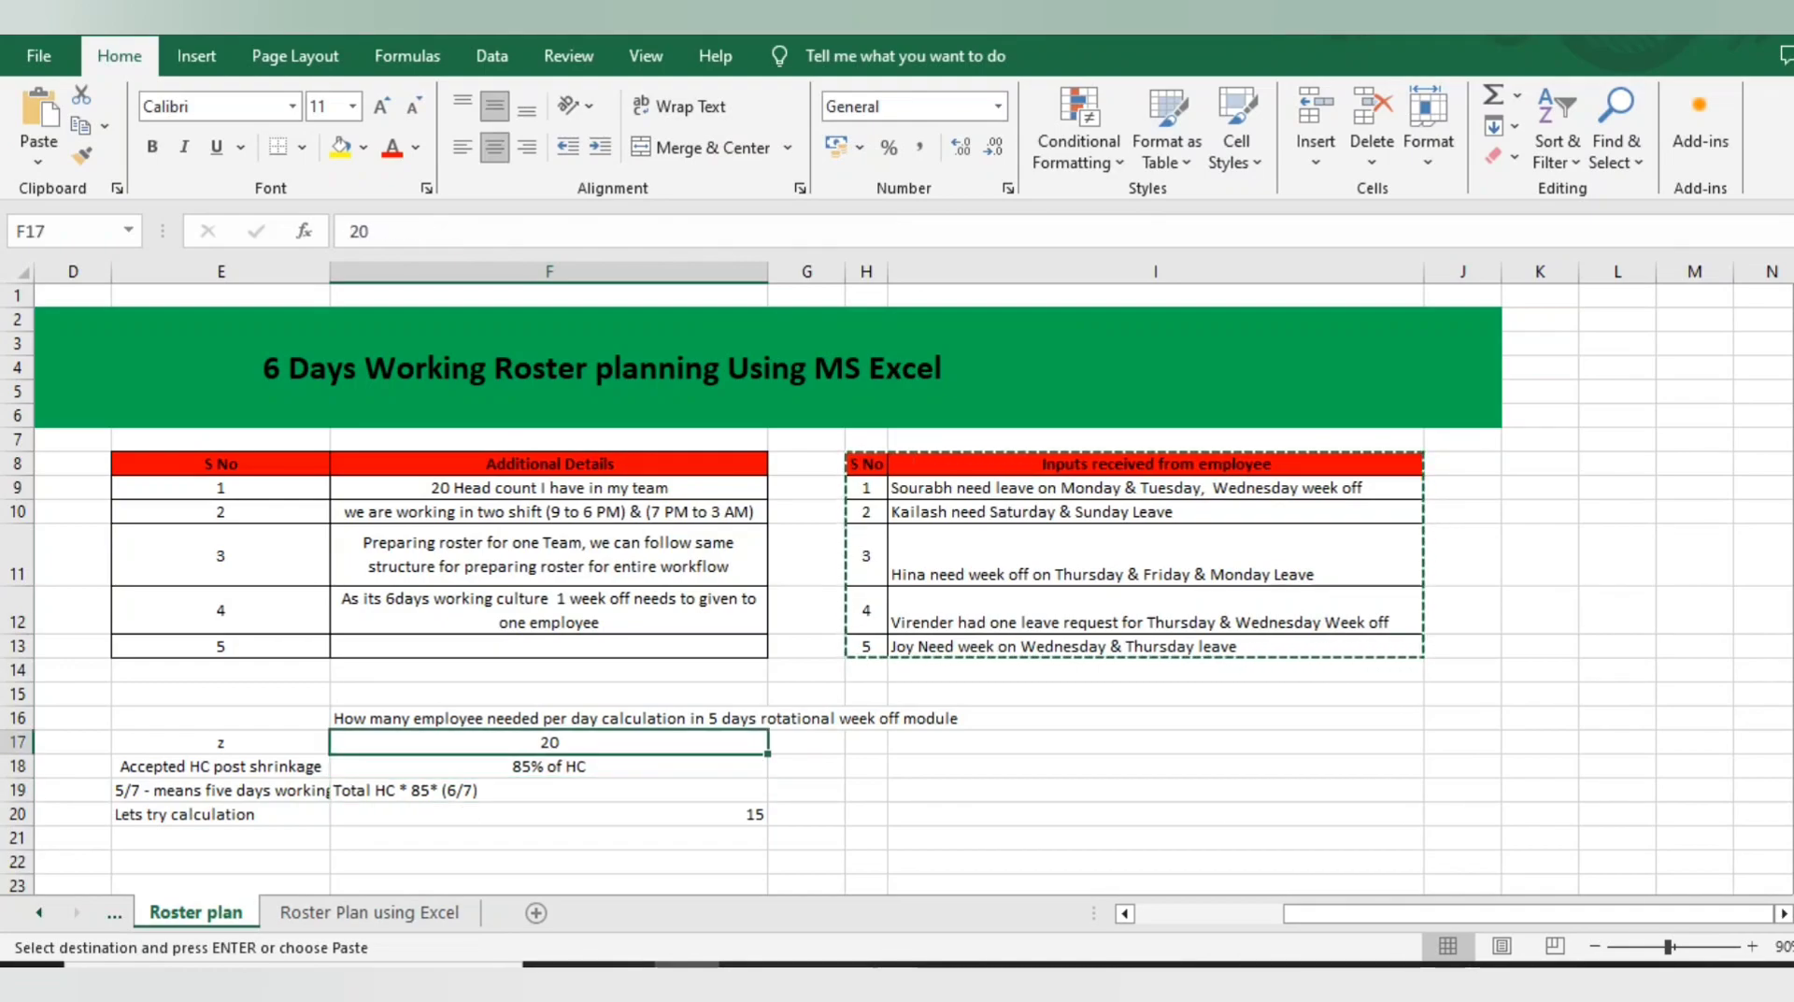
pyautogui.press('Down')
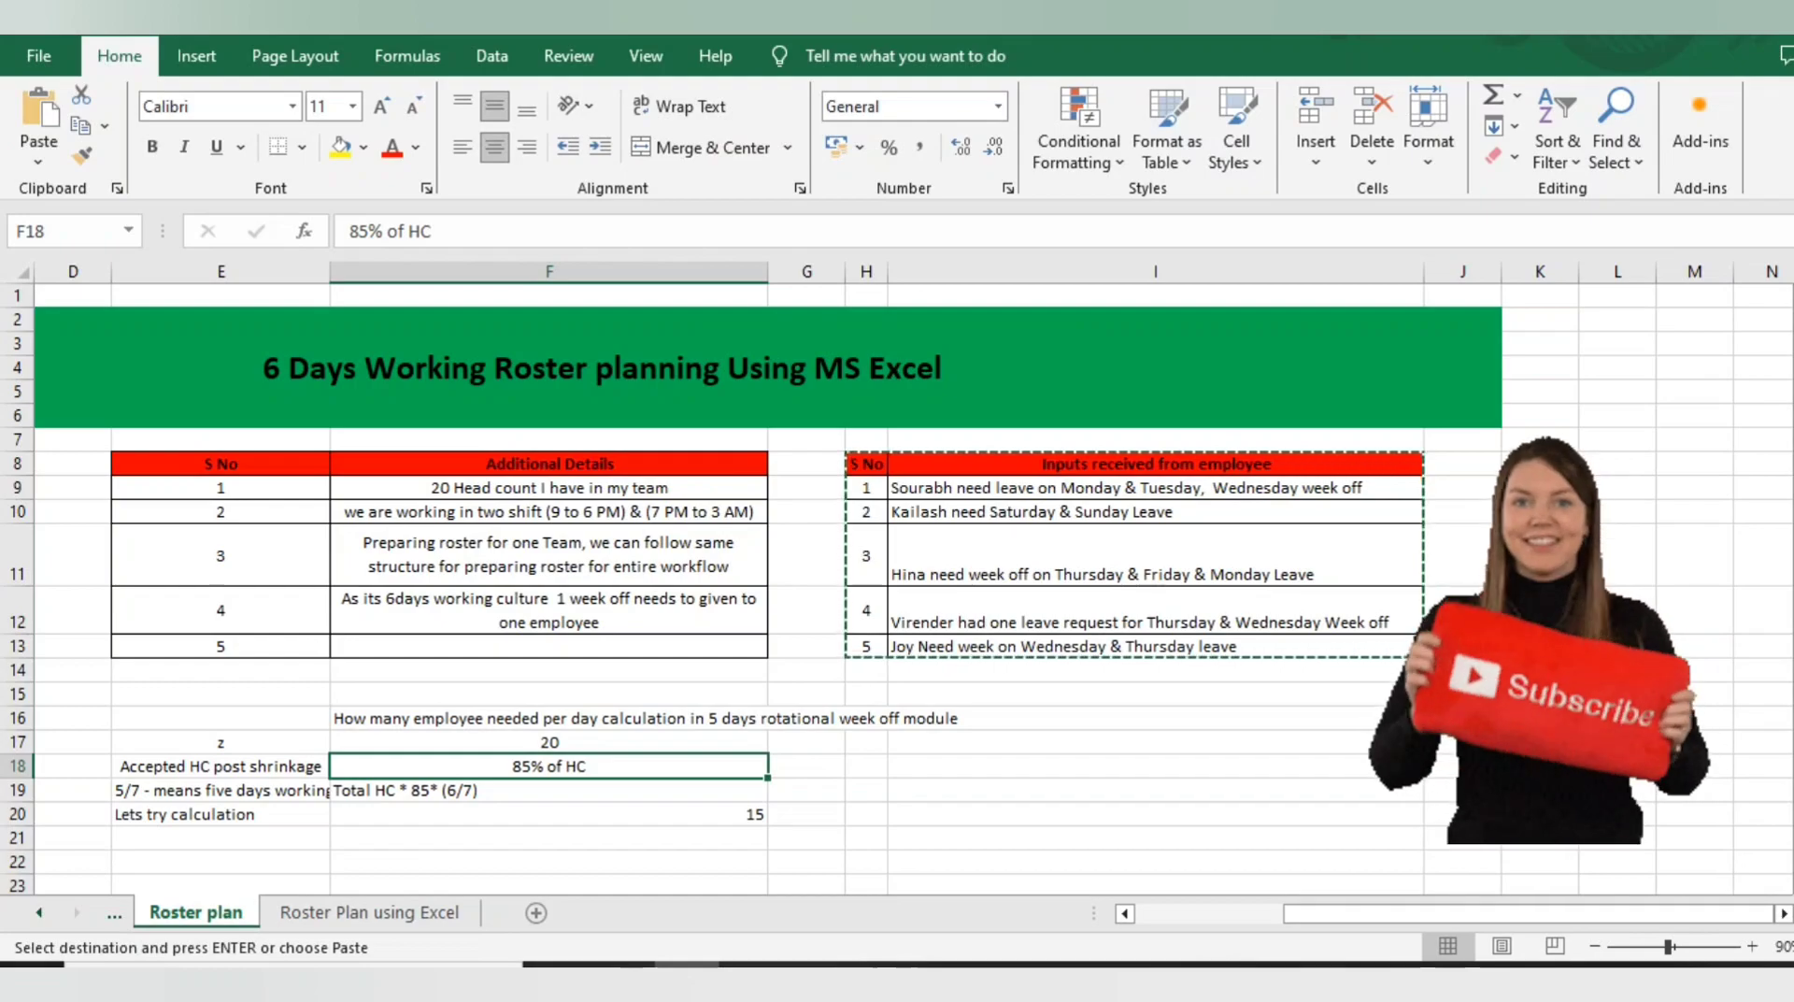
pyautogui.click(550, 791)
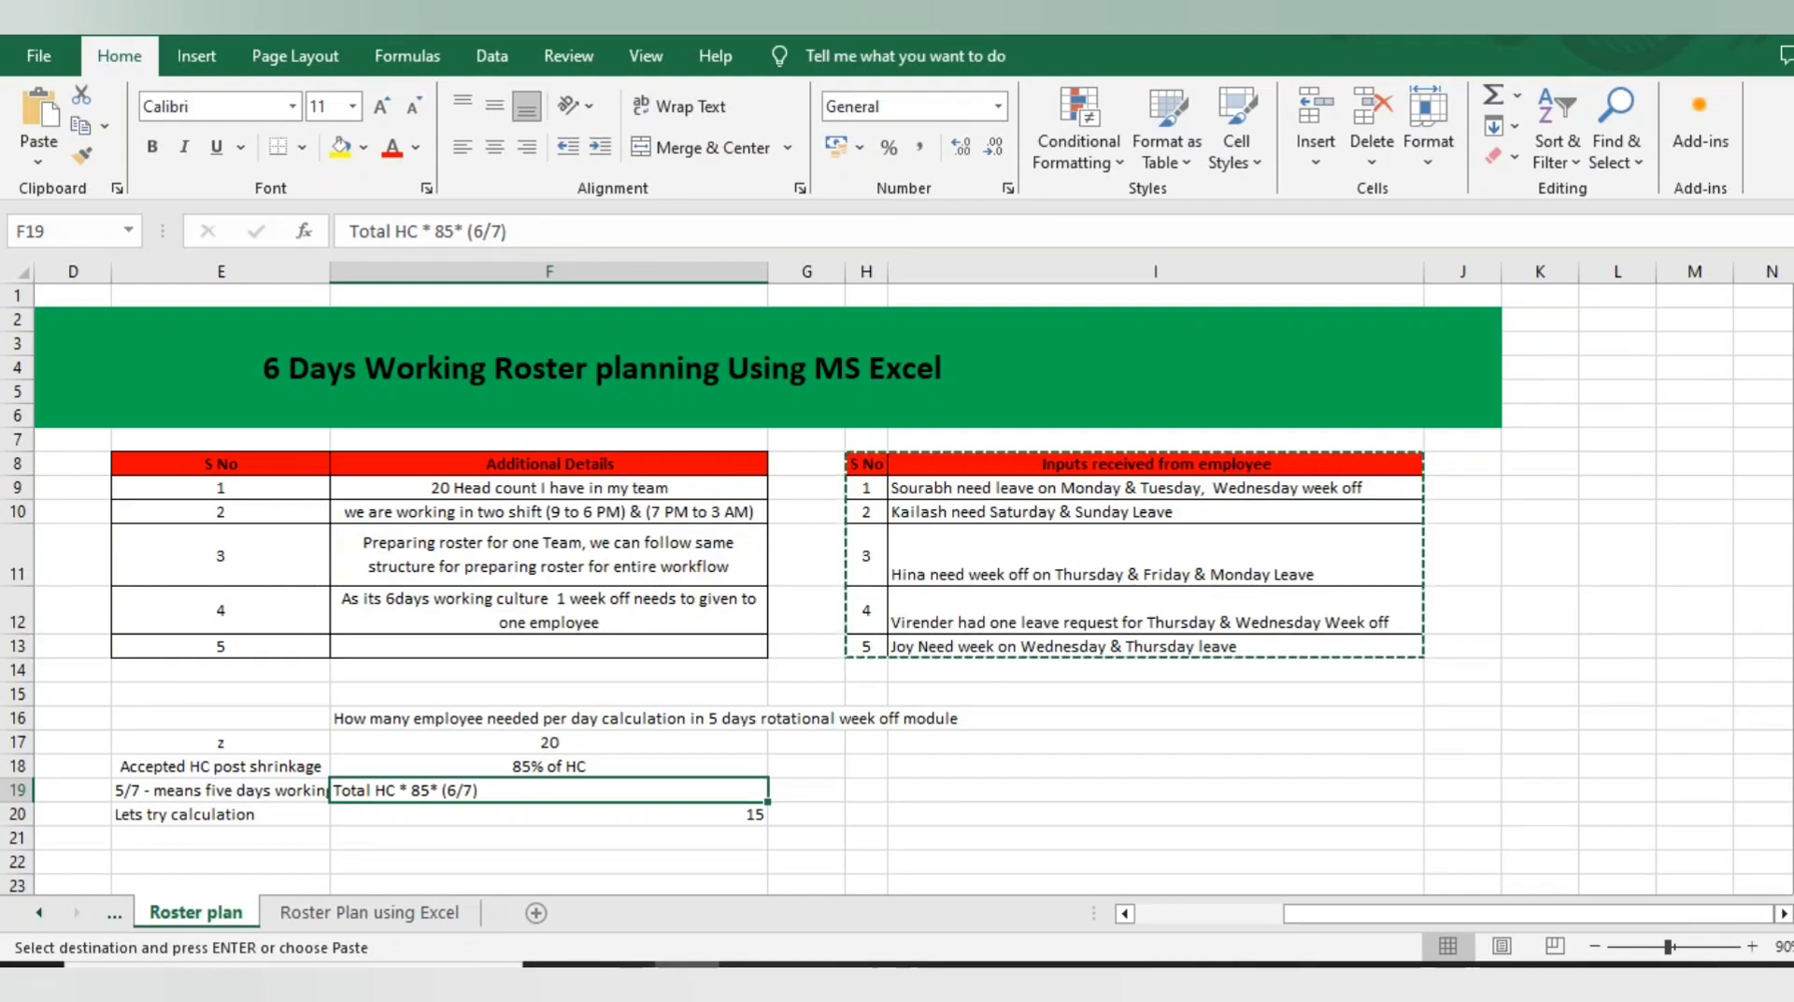
pyautogui.click(549, 814)
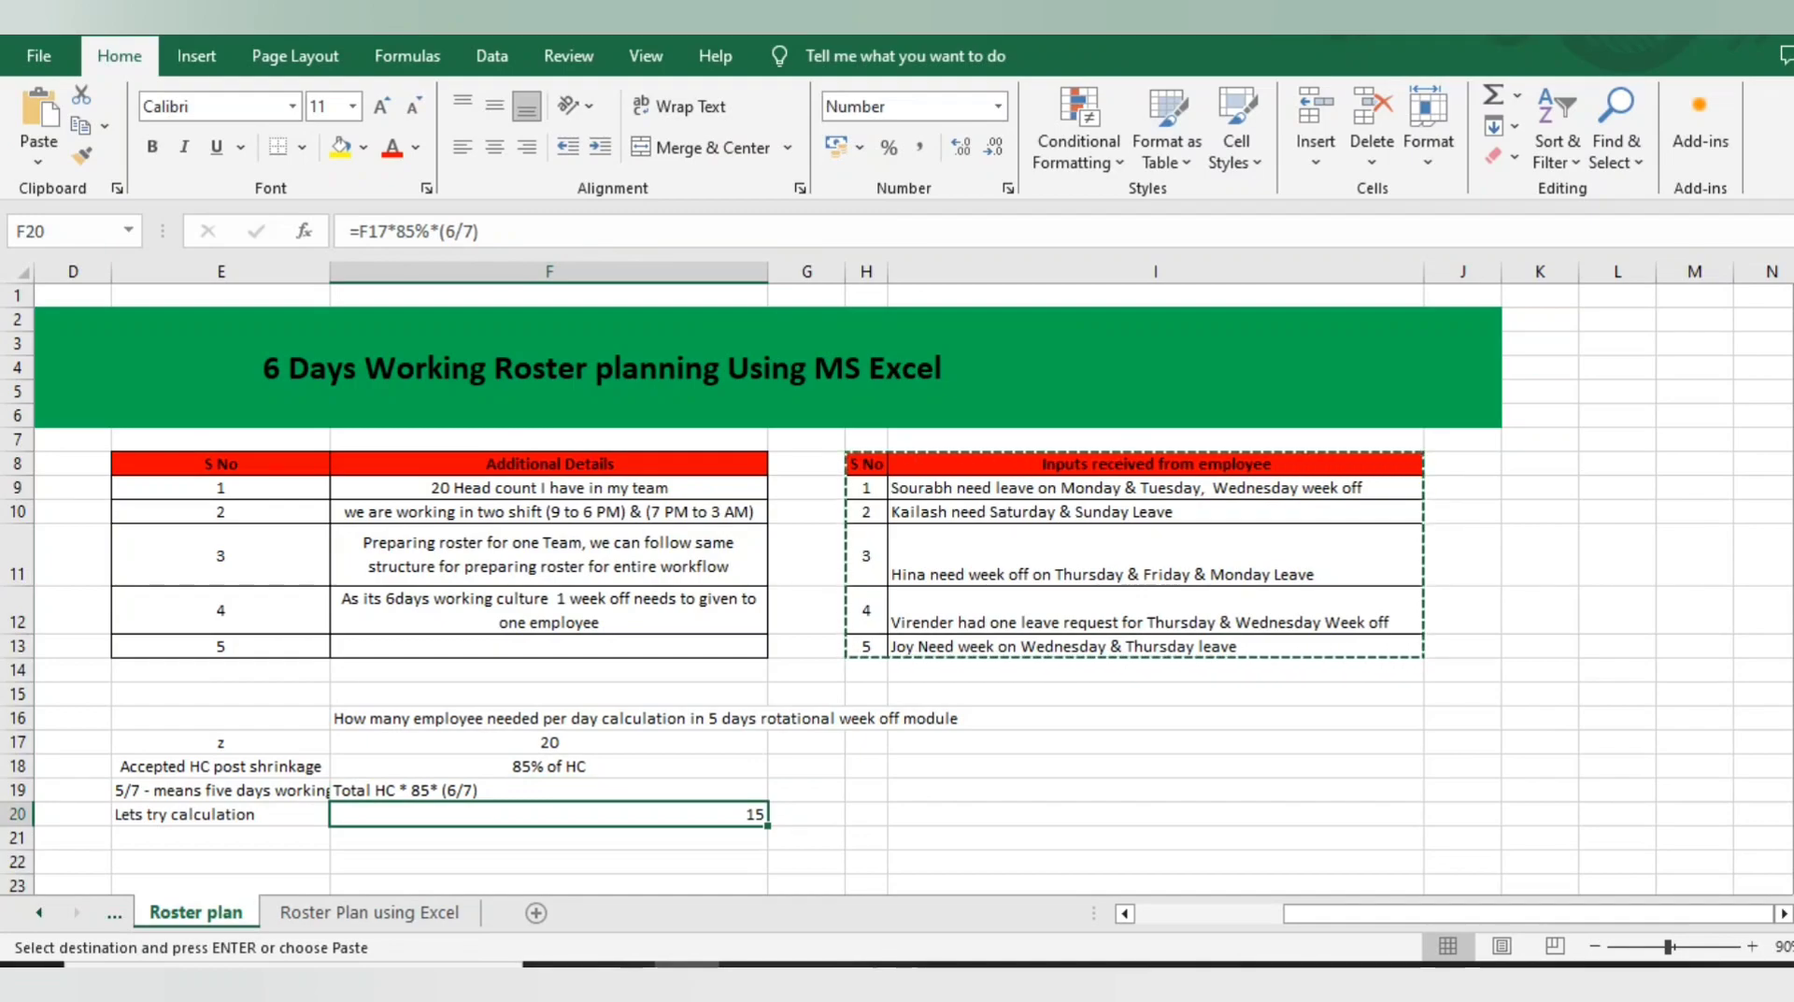
pyautogui.press('F2')
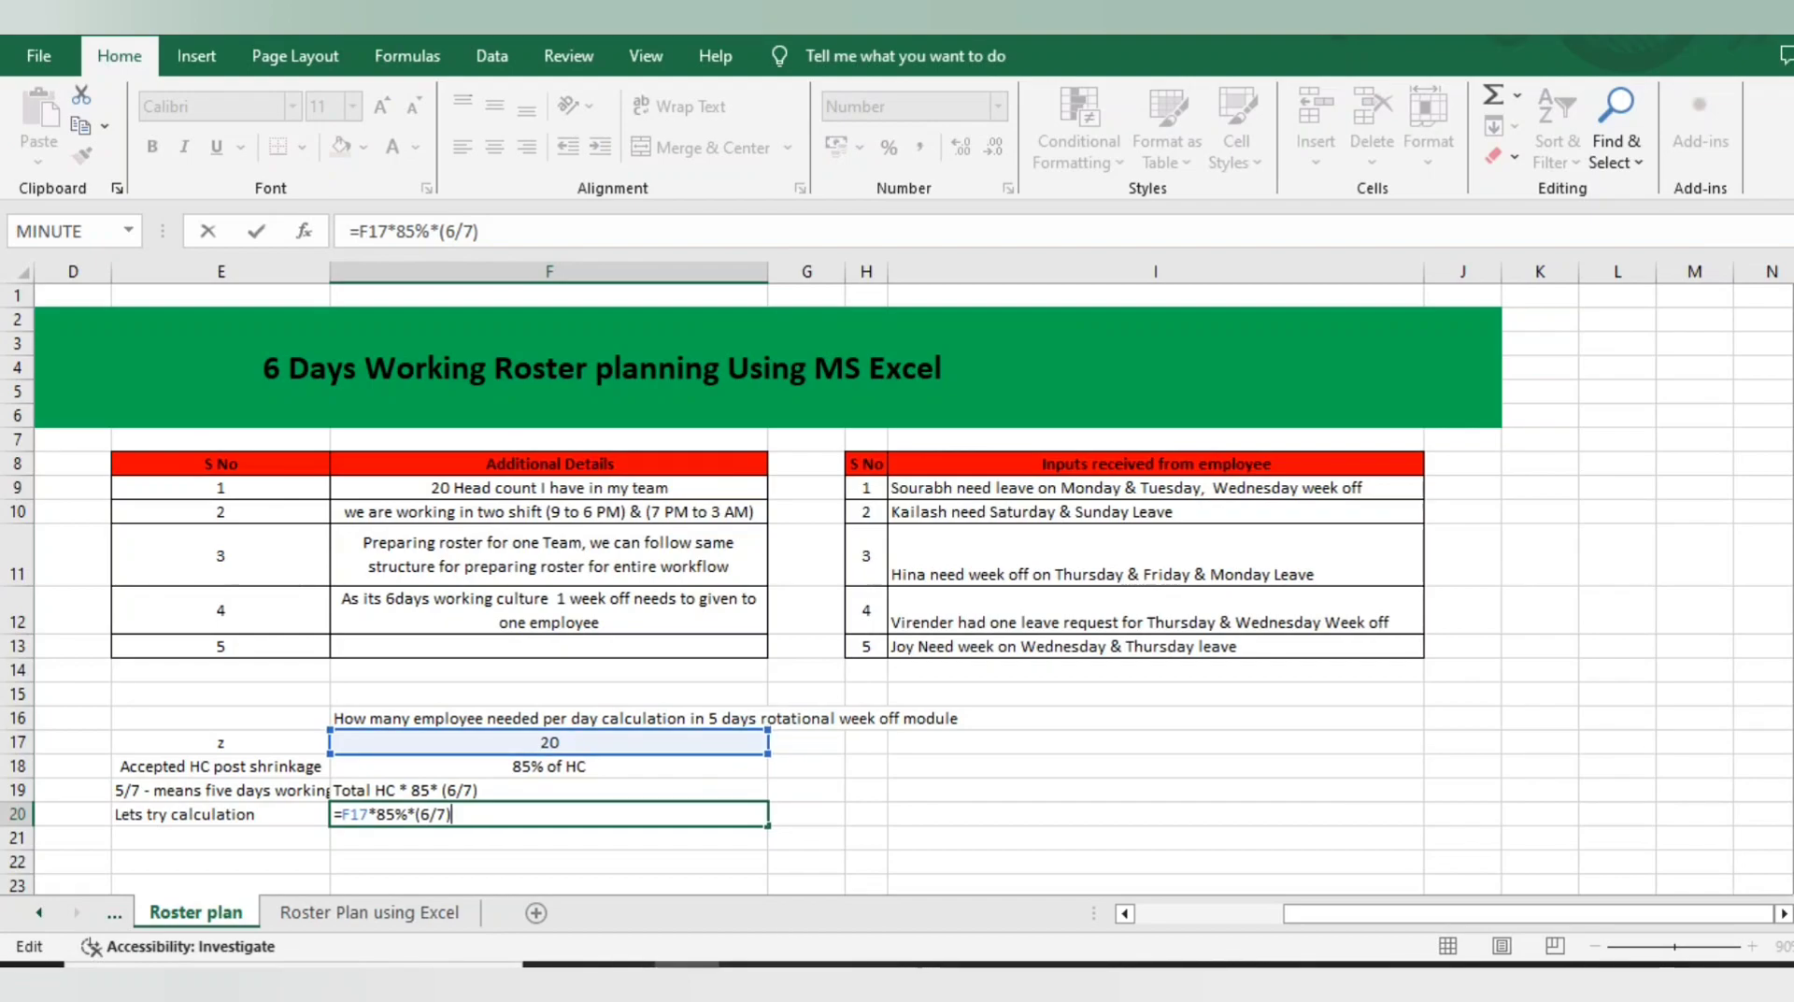
pyautogui.hotkey('ctrl', 'Return')
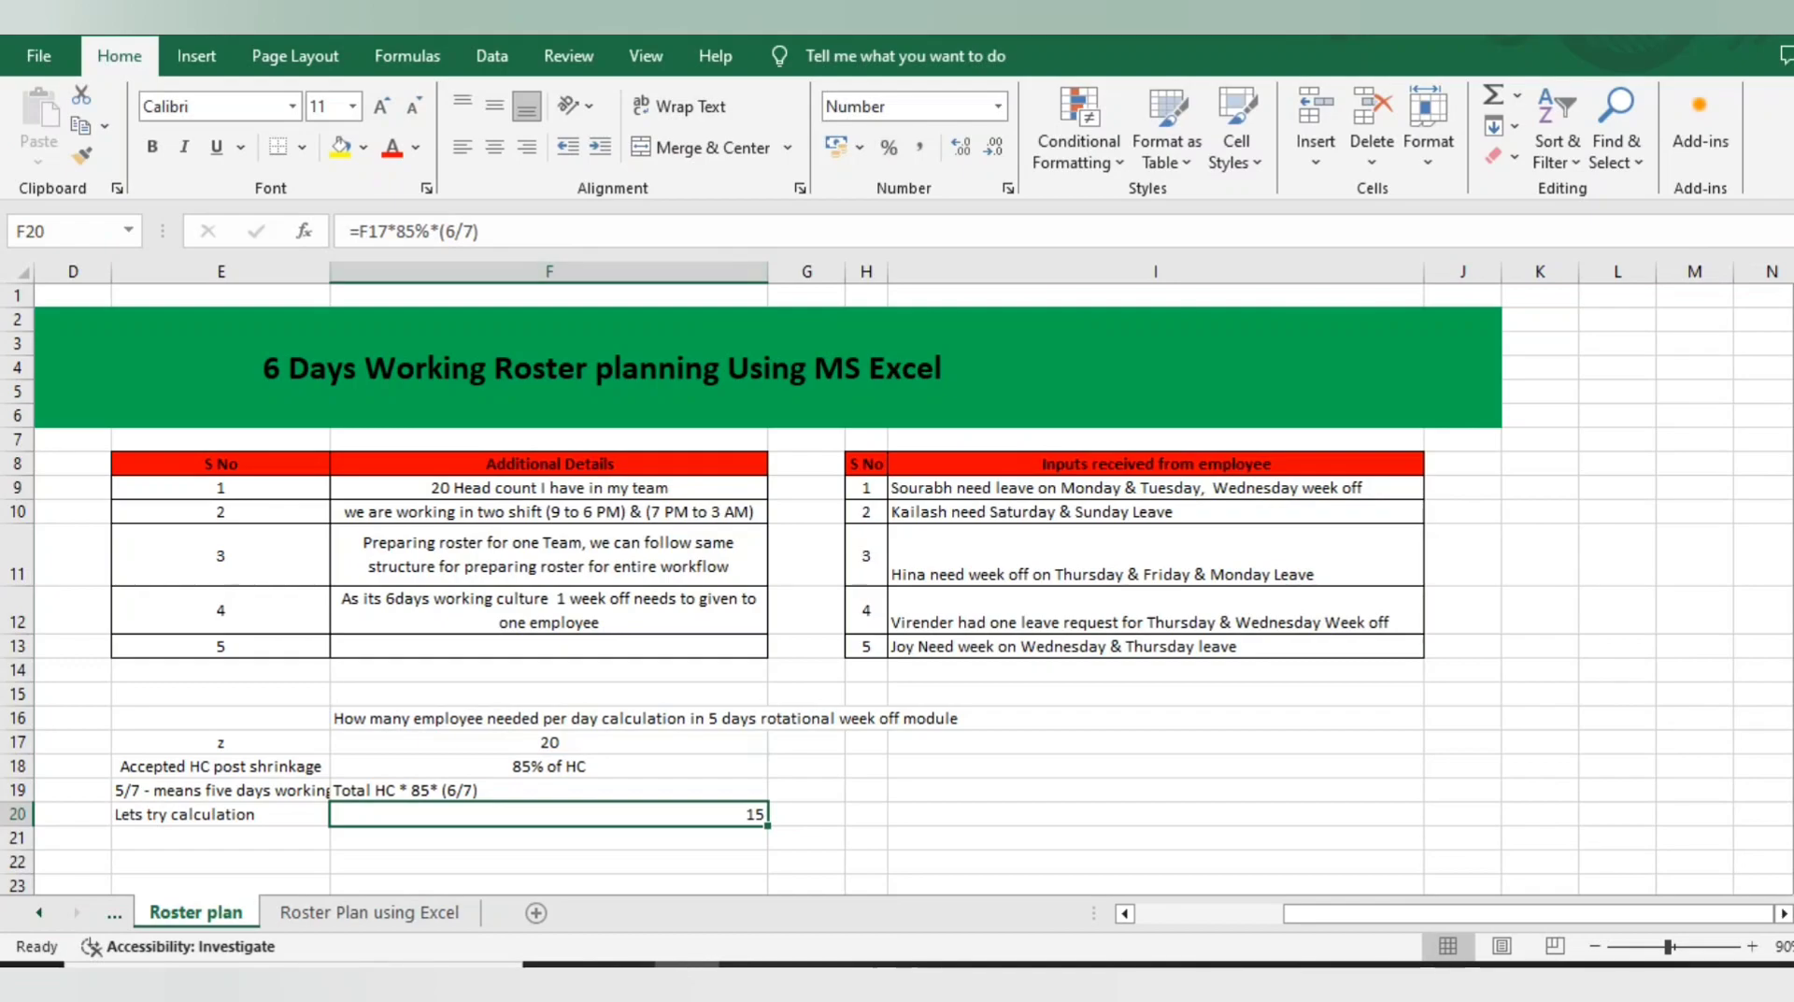
# Step: Briefly show decimal places for the required headcount in F20 and restore its whole-number display
pyautogui.click(962, 147)
pyautogui.click(994, 147)
pyautogui.click(961, 147)
pyautogui.click(993, 147)
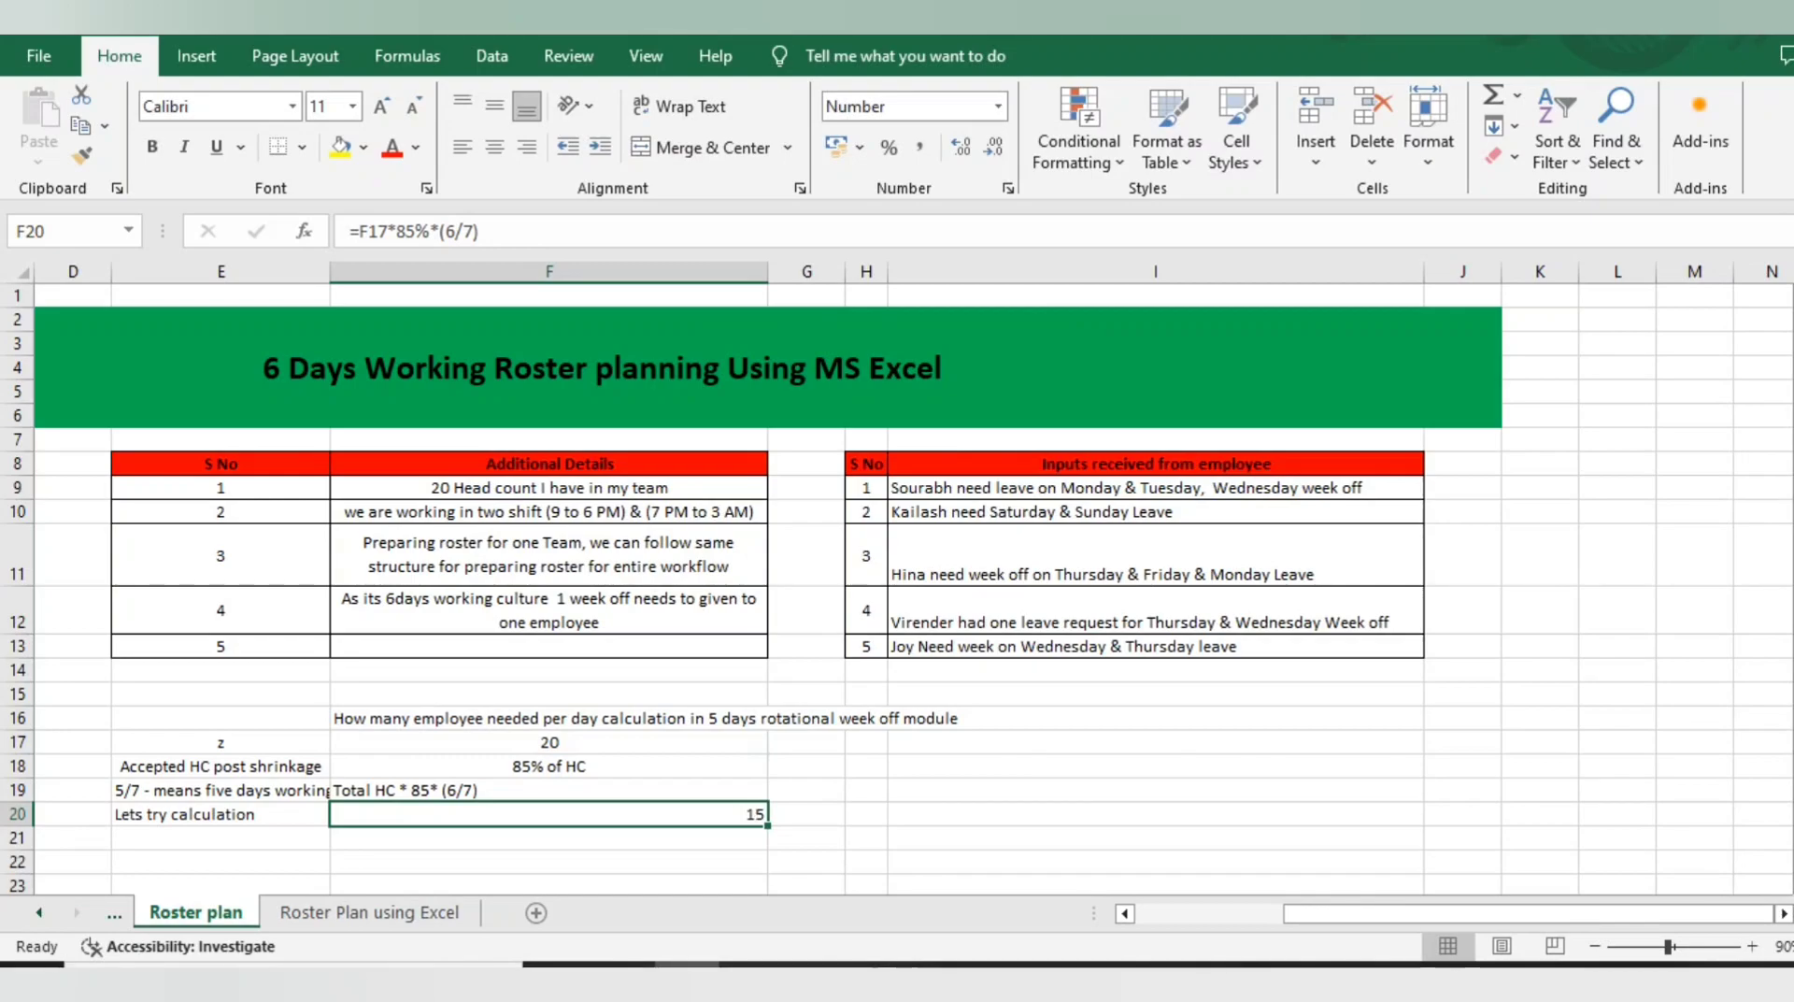
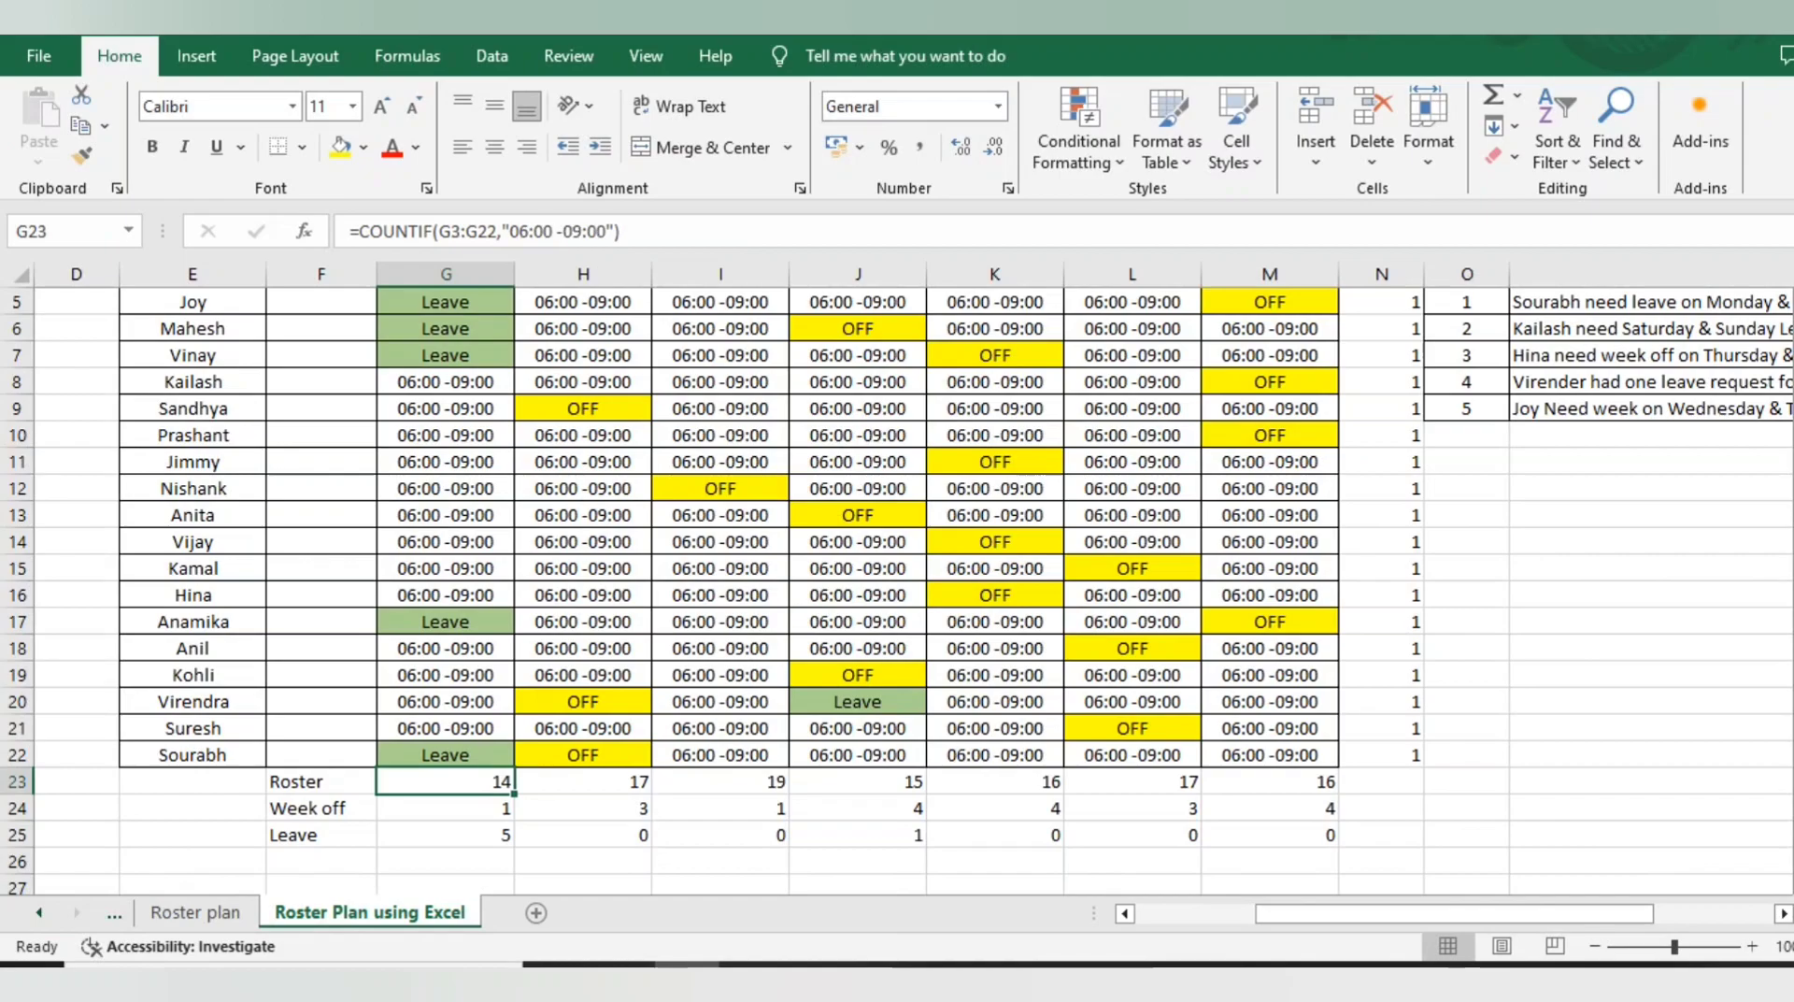
# Step: Clear the Roster, Week off and Leave counts in G23:M25 of the Roster Plan using Excel sheet
pyautogui.press('Left')
pyautogui.press('Right')
pyautogui.hotkey('ctrl', 'shift', 'Down')
pyautogui.hotkey('ctrl', 'shift', 'Right')
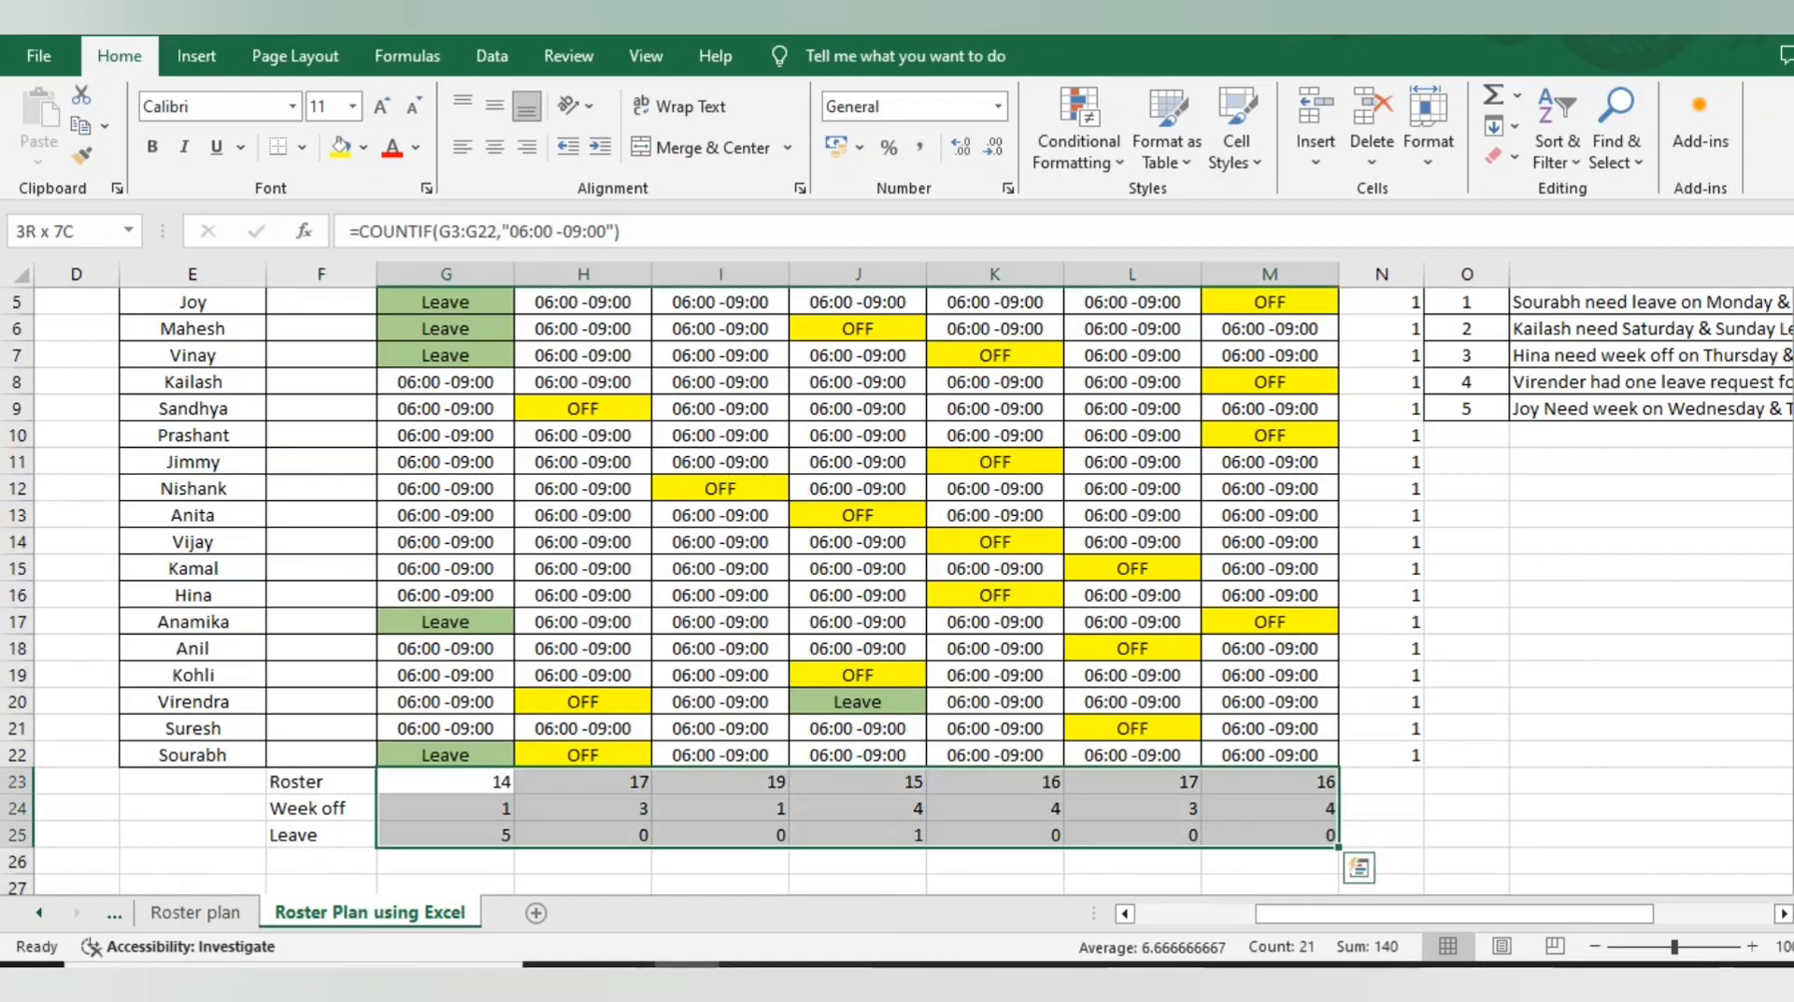
pyautogui.press('BackSpace')
pyautogui.press('Left')
pyautogui.press('Right')
pyautogui.press('Left')
pyautogui.press('Right')
pyautogui.hotkey('shift', 'Down')
pyautogui.hotkey('shift', 'Down')
pyautogui.hotkey('ctrl', 'shift', 'Right')
pyautogui.hotkey('ctrl', 'shift', 'Right')
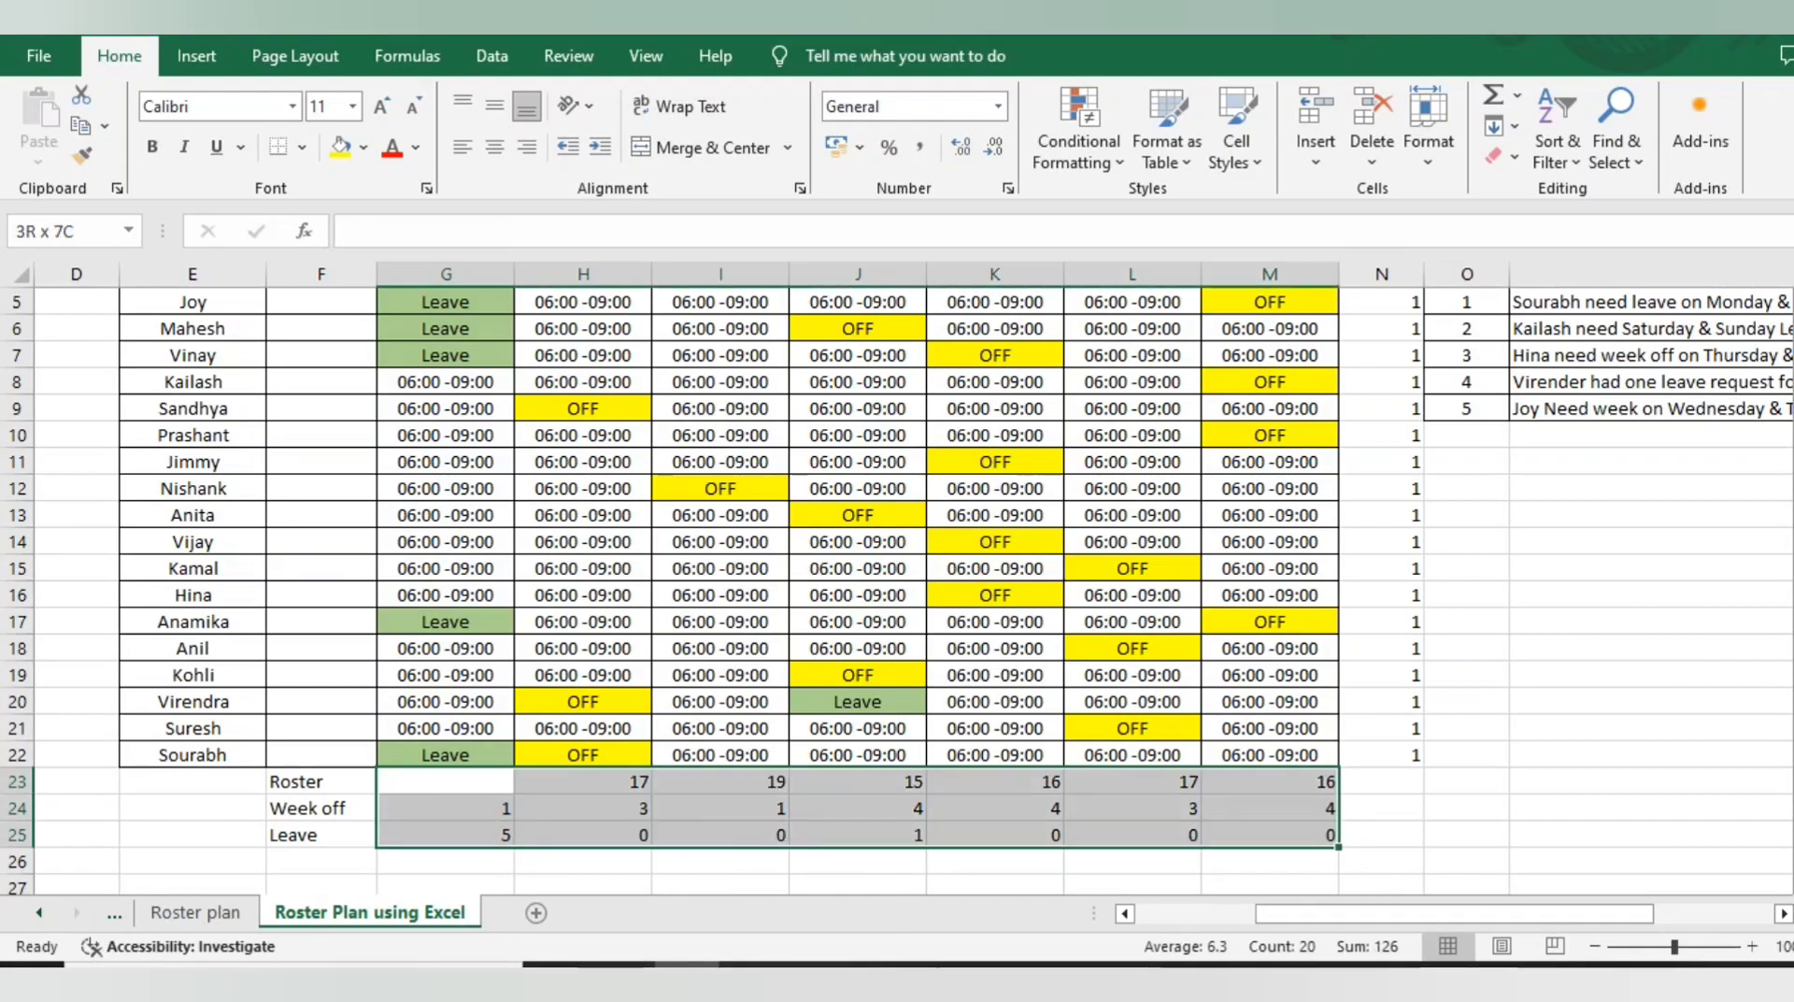
pyautogui.press('Delete')
# Step: Enter a COUNTIF formula in the Monday Roster cell G23 that counts "06:00-09:00" in G3:G22
pyautogui.press('Left')
pyautogui.press('Right')
pyautogui.press('Up')
pyautogui.press('Down')
pyautogui.write('=coun')
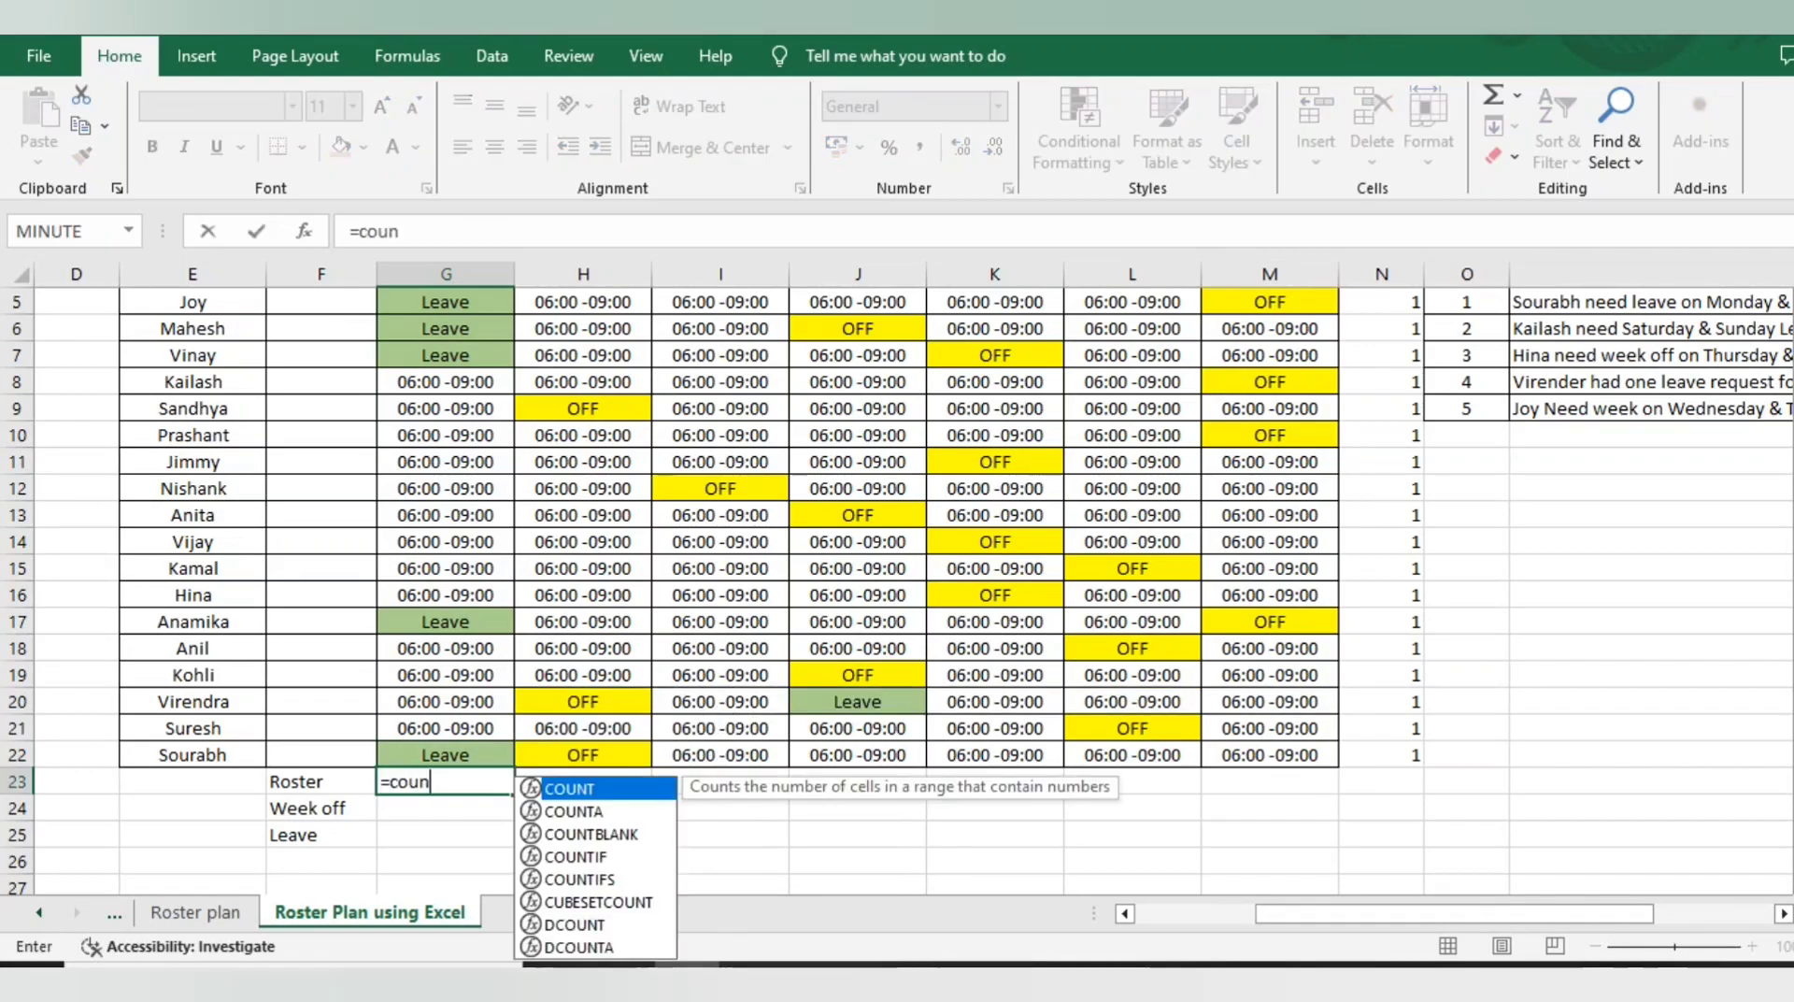
pyautogui.write('tif(')
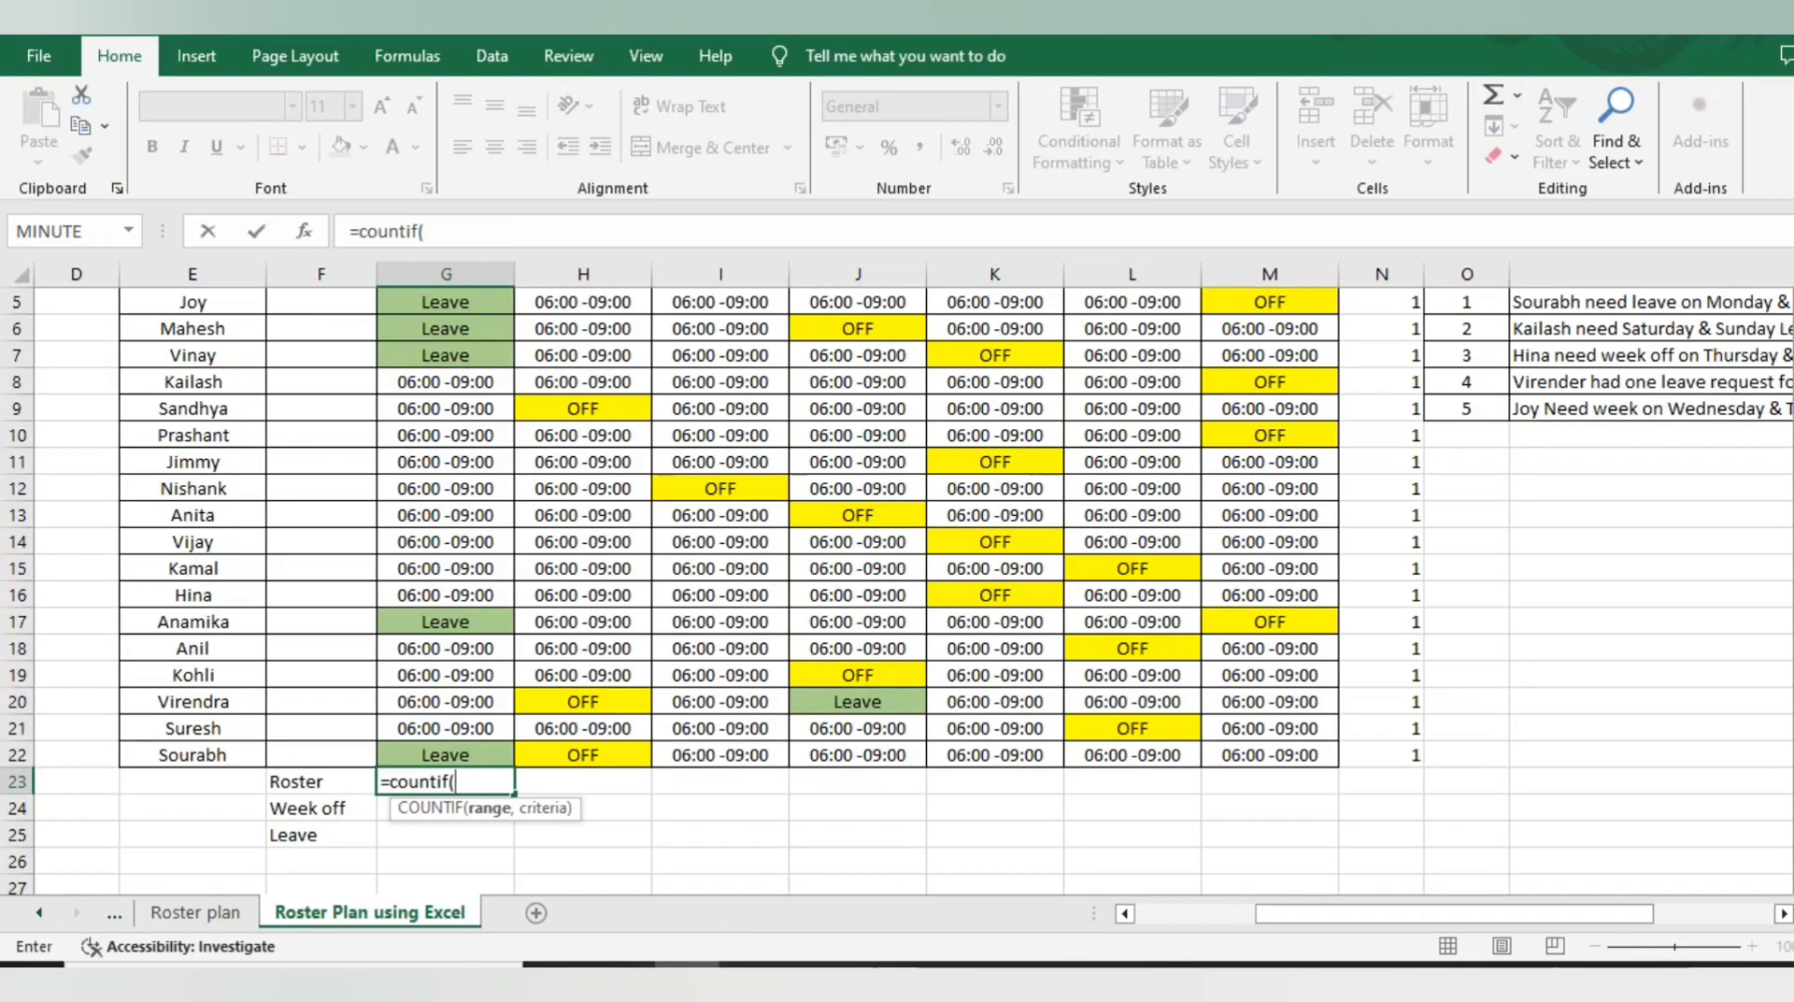
pyautogui.moveTo(446, 755); pyautogui.dragTo(446, 355)
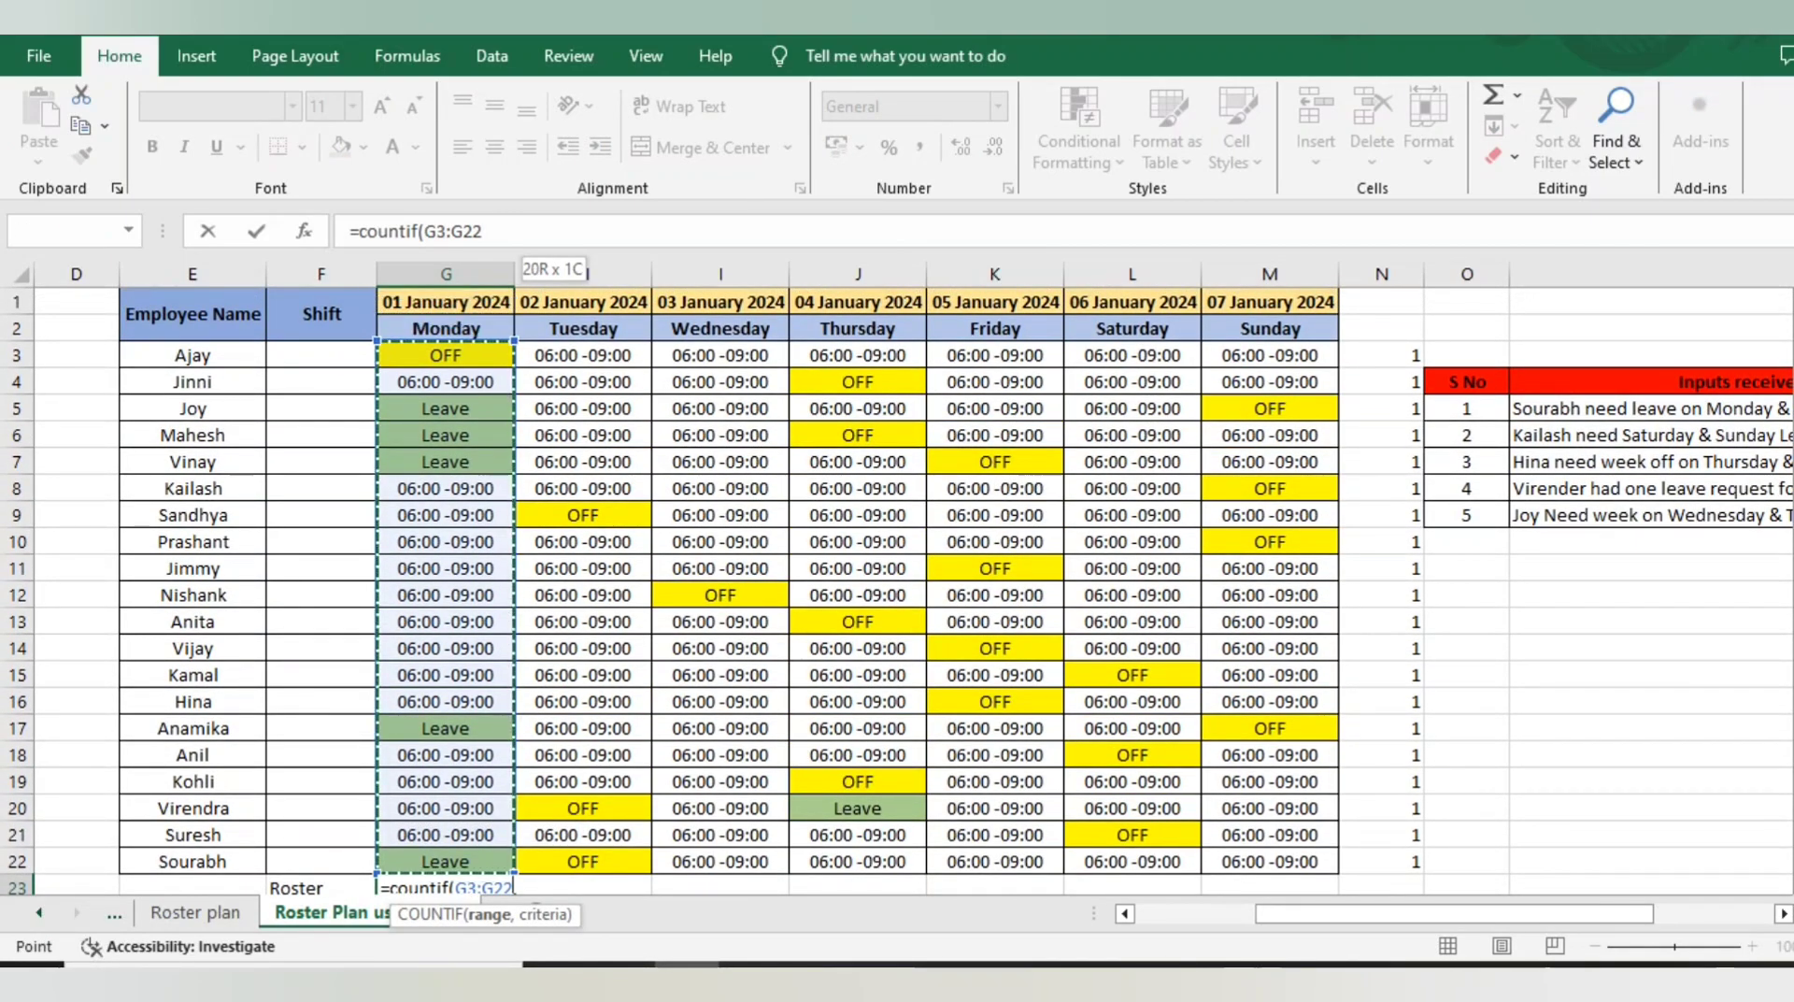
pyautogui.write(',')
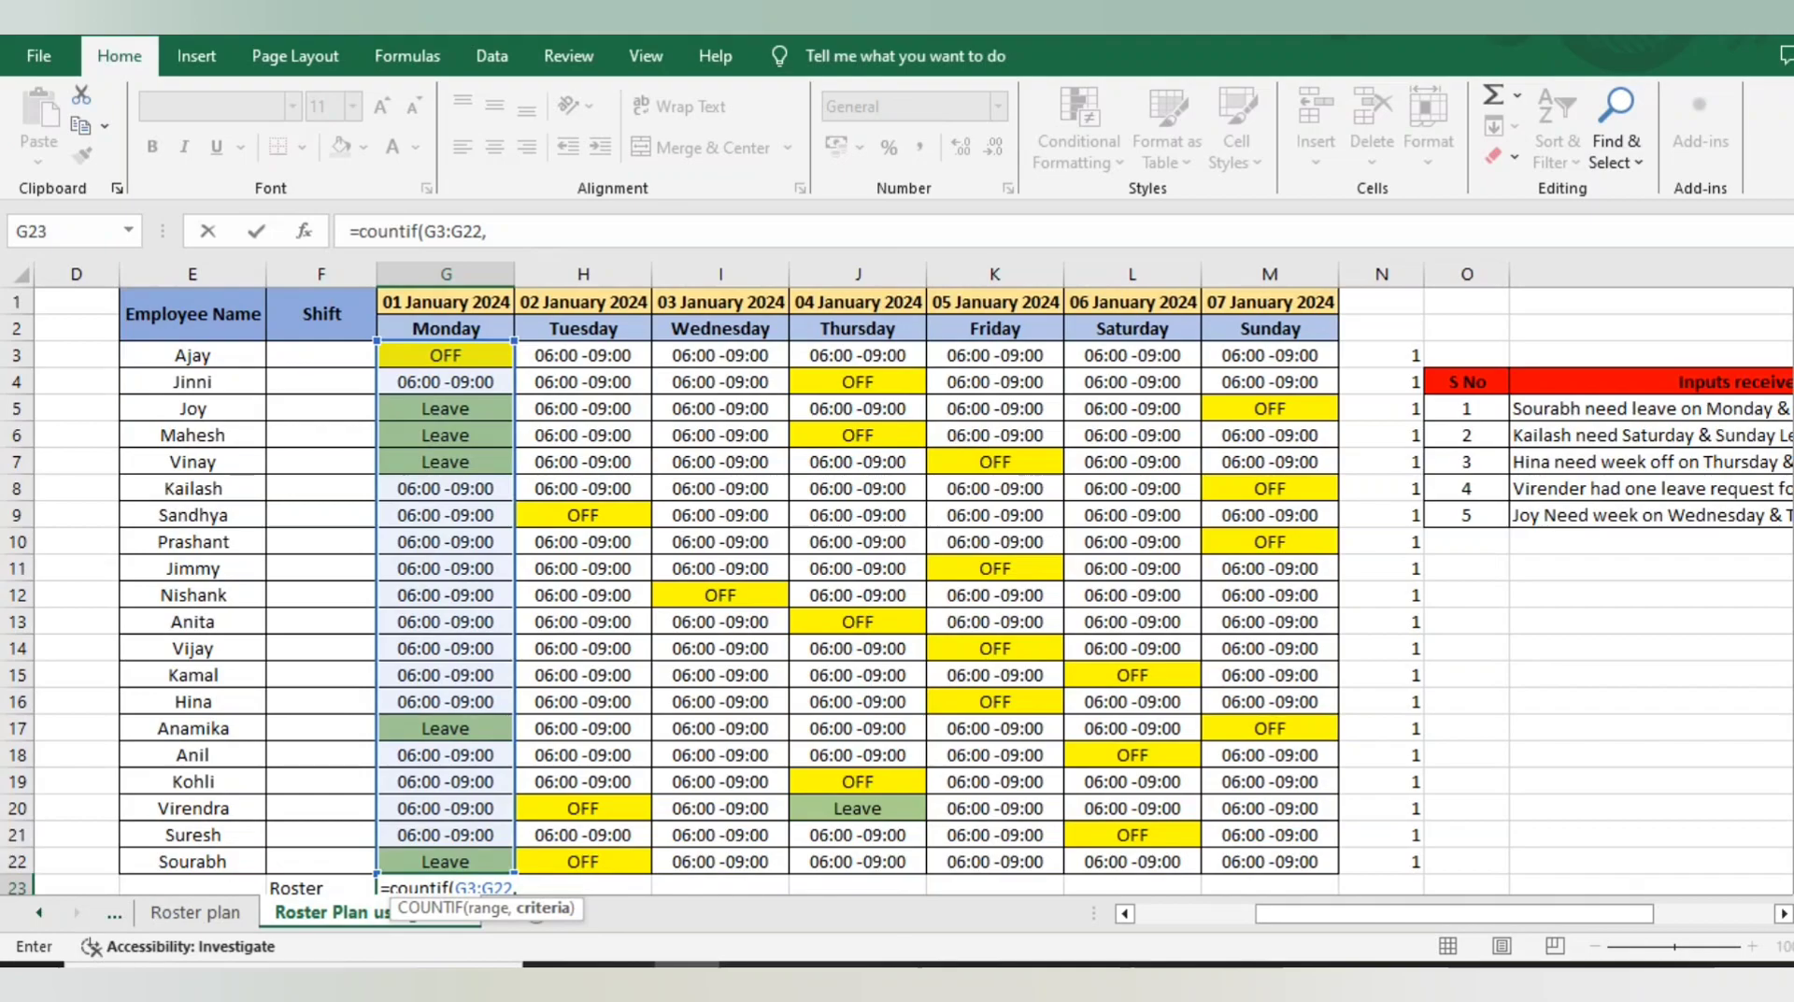
pyautogui.write('"06"00-09:00"')
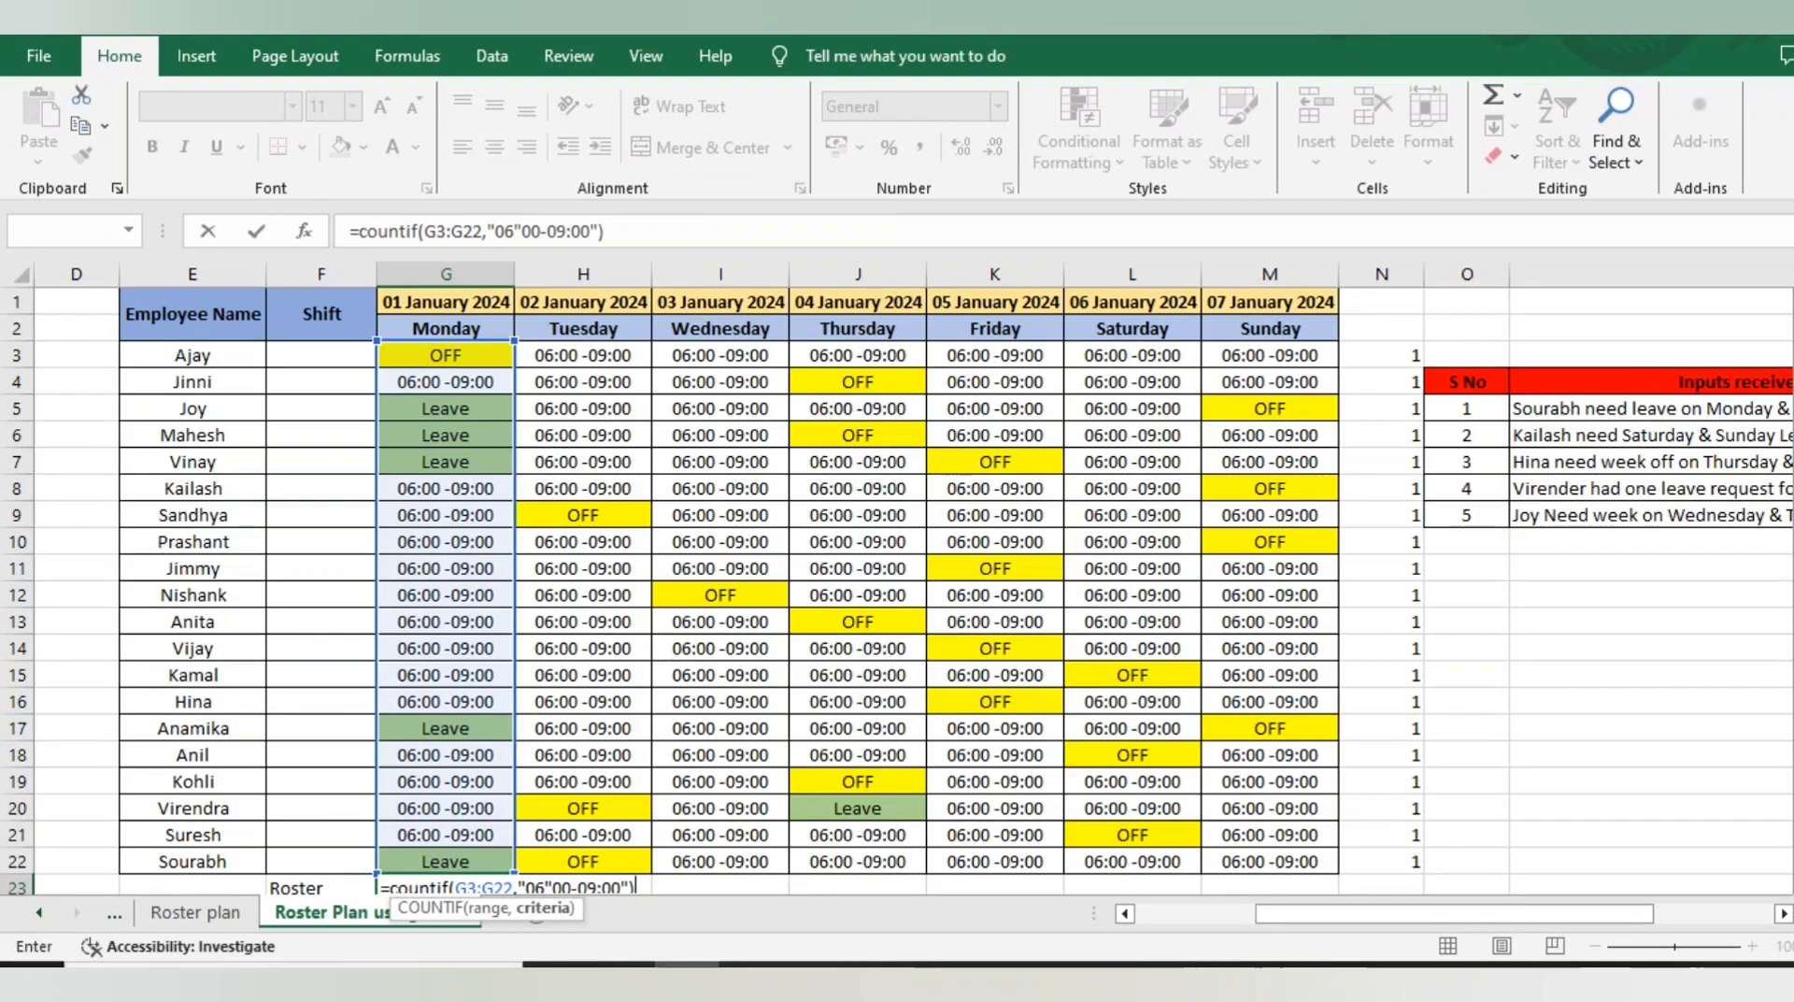
pyautogui.press('Return')
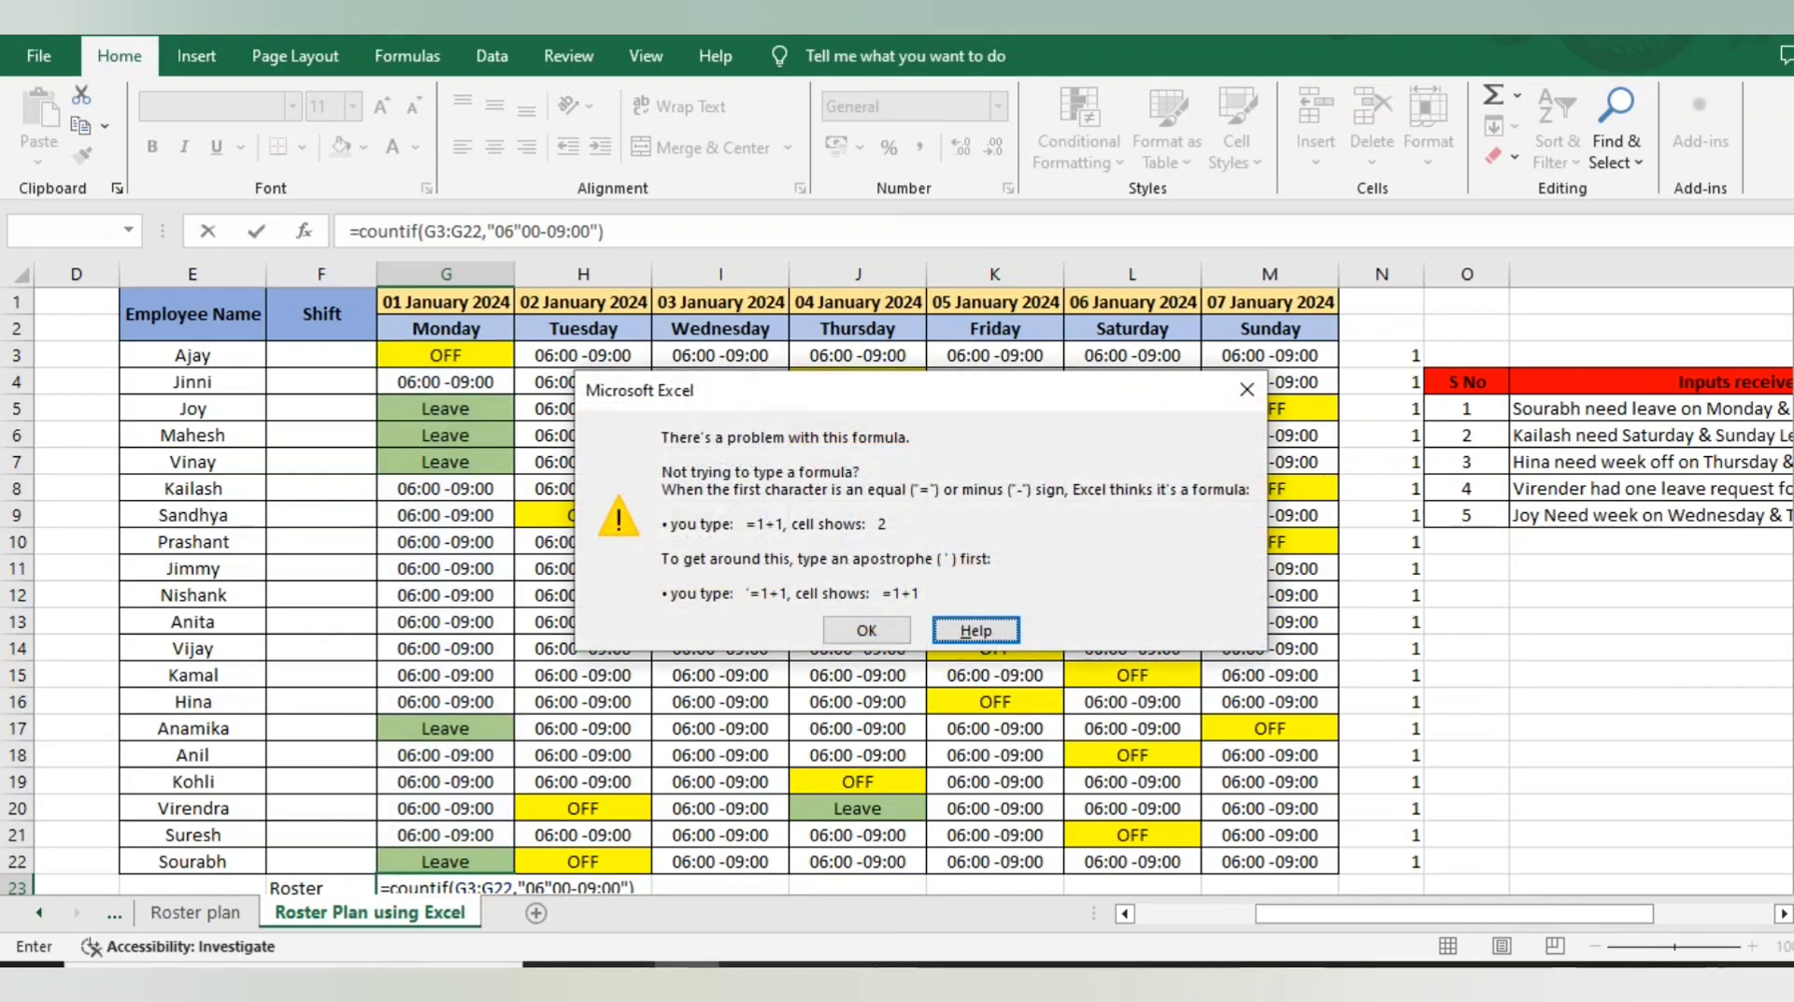
pyautogui.press('Return')
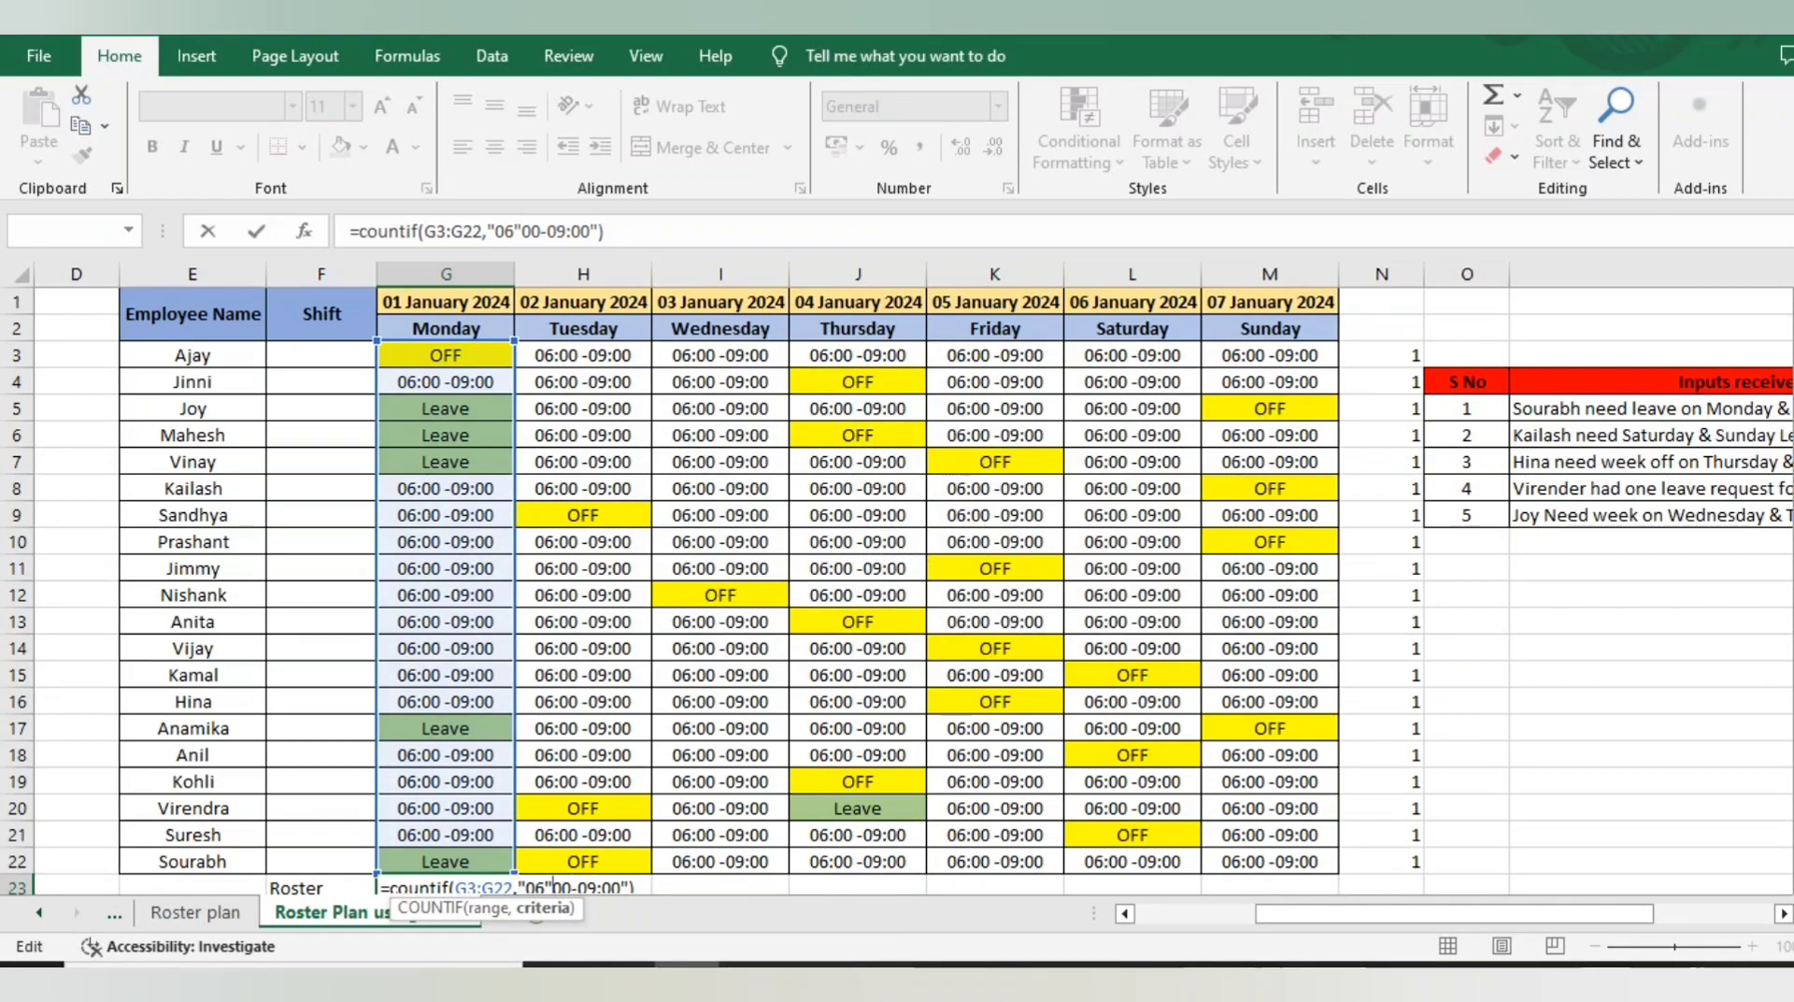
pyautogui.press('BackSpace')
pyautogui.write(':')
pyautogui.press('Return')
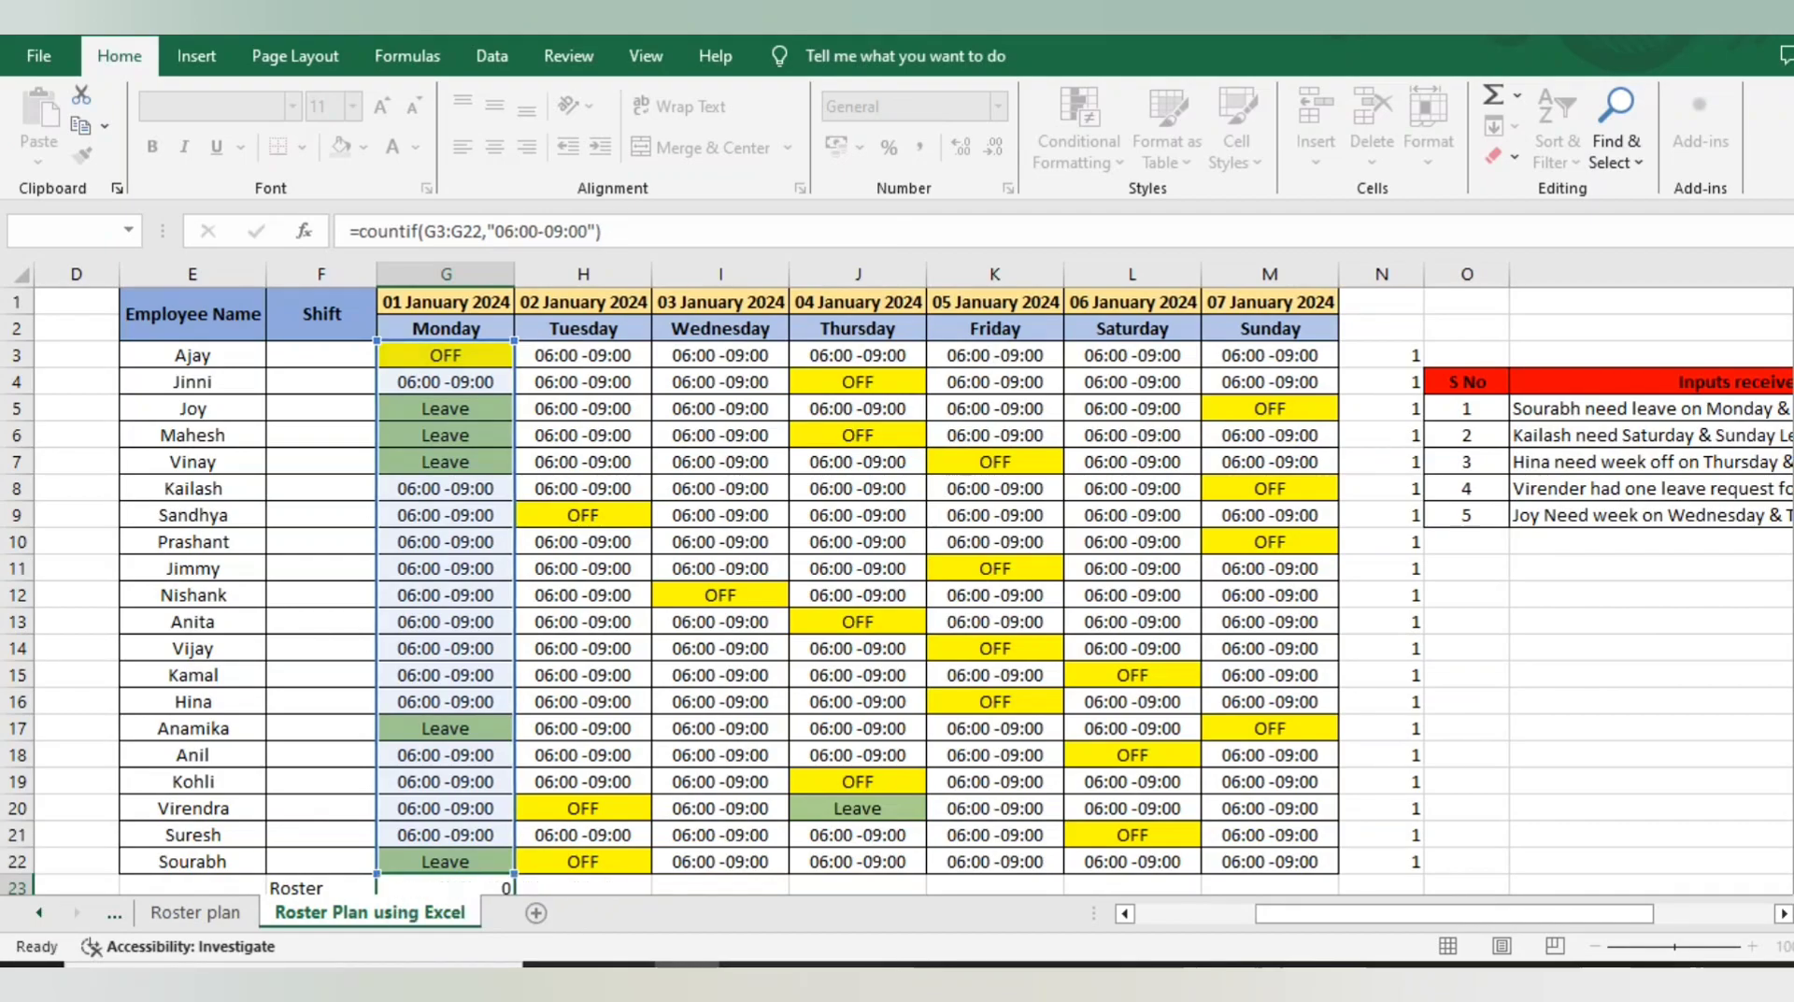
# Step: Replace the COUNTIF criterion in G23 with the exact shift text "06:00 -09:00" copied from G20
pyautogui.press('Up')
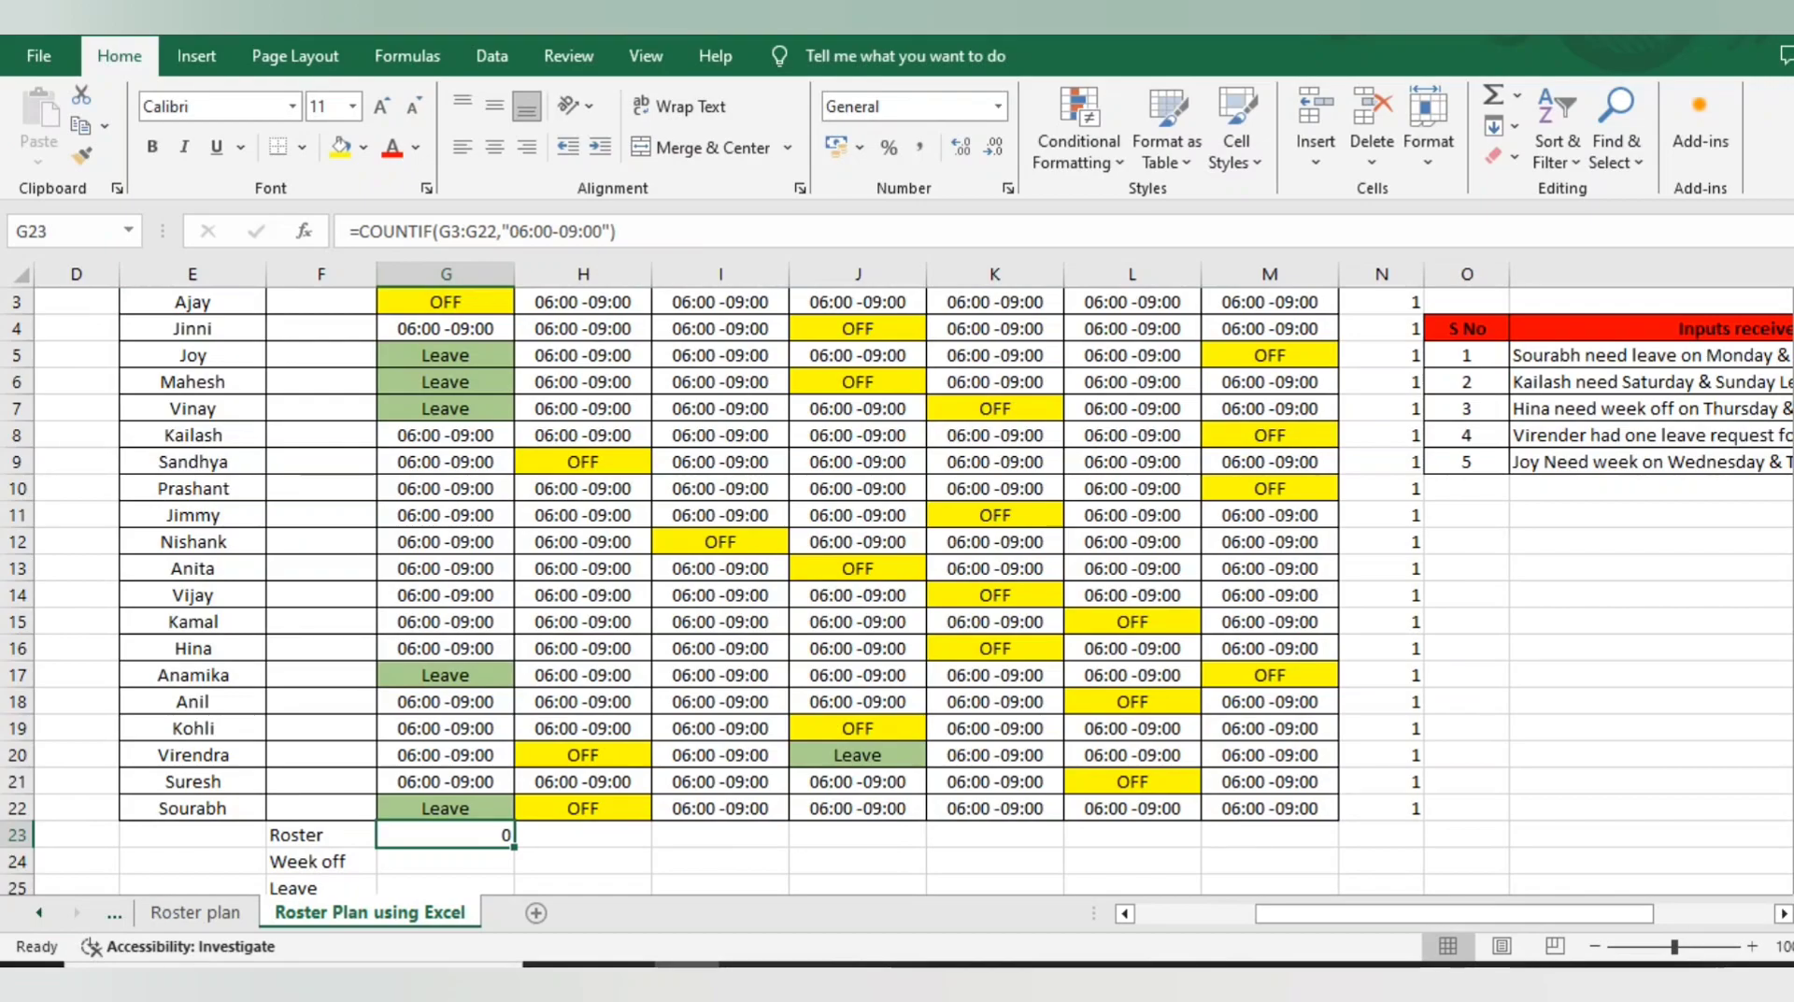
pyautogui.click(446, 755)
pyautogui.press('F2')
pyautogui.hotkey('shift', 'Home')
pyautogui.hotkey('ctrl', 'c')
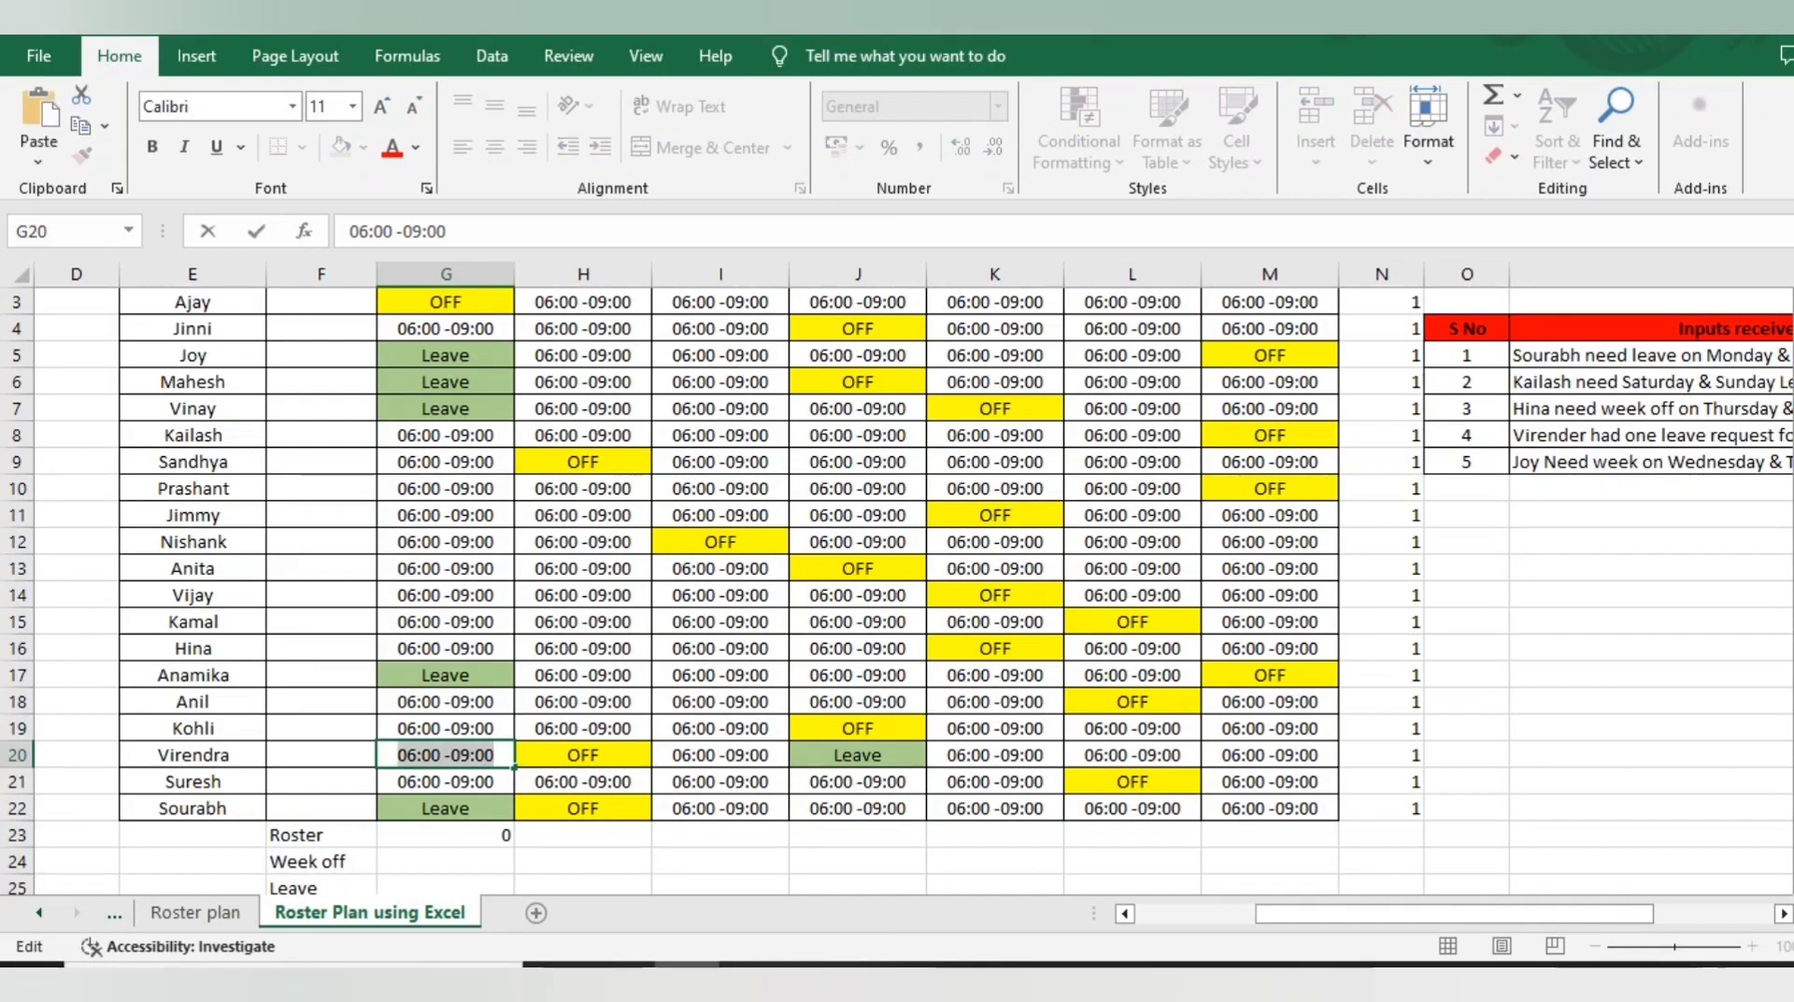
pyautogui.click(446, 835)
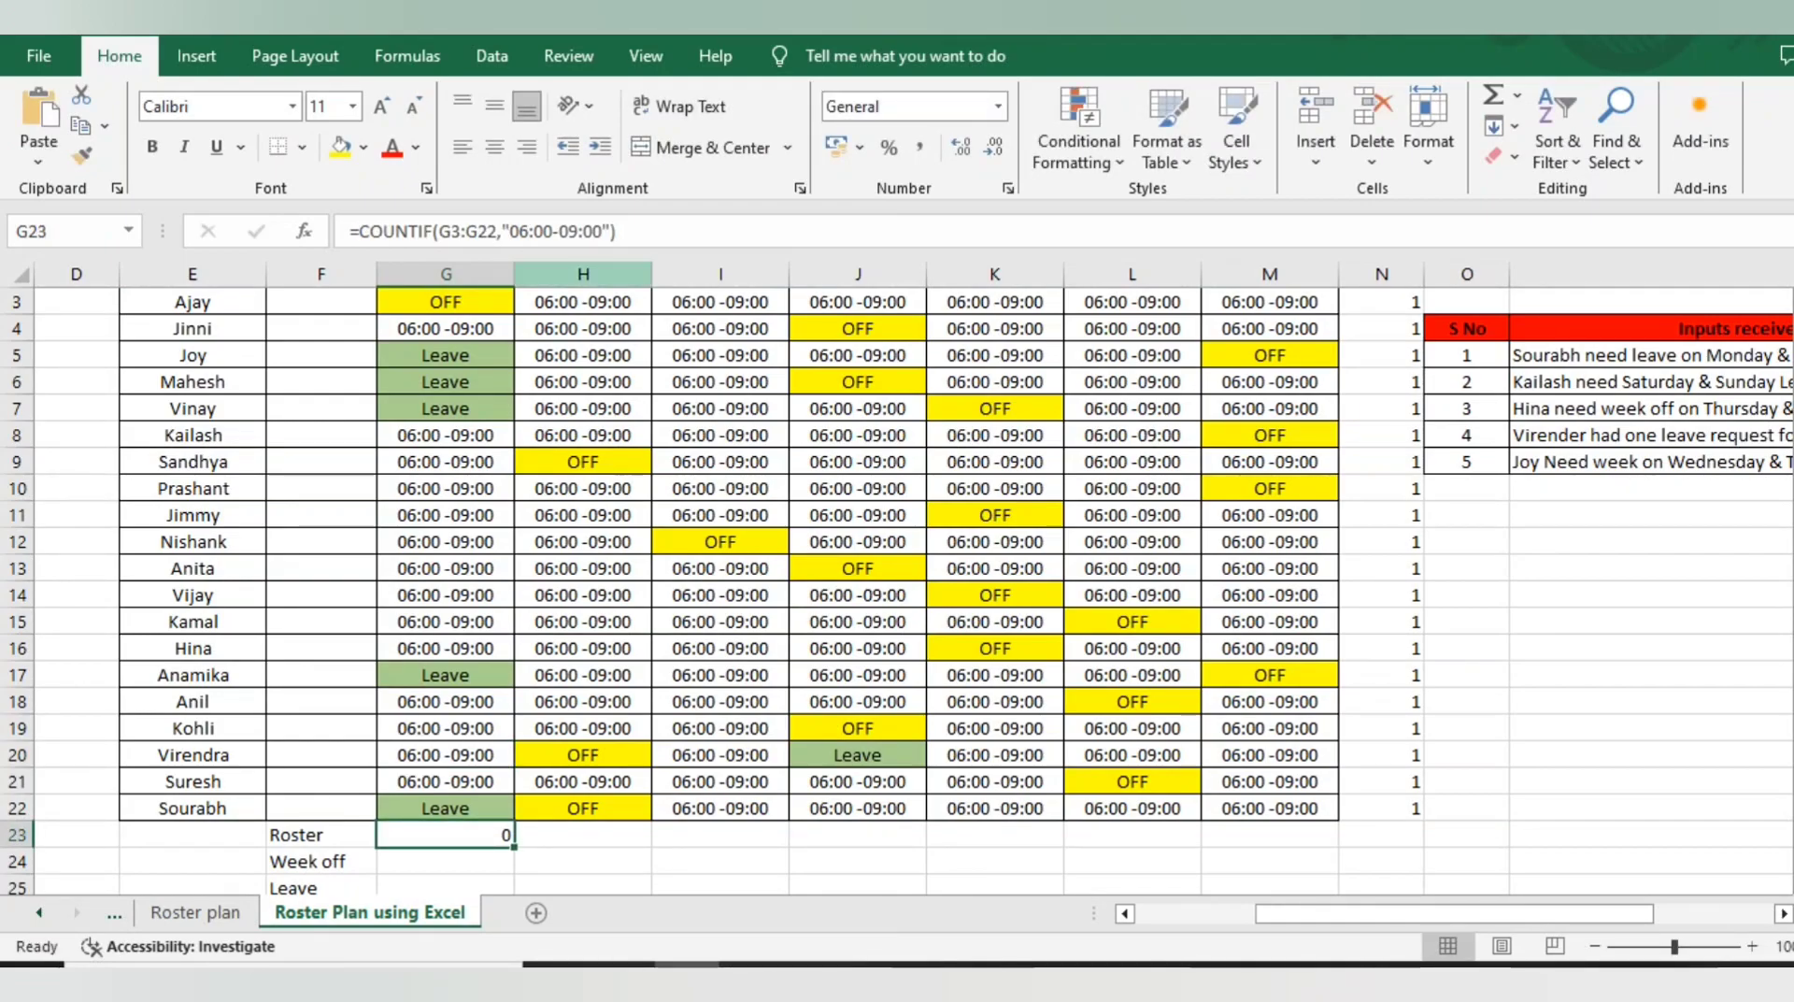
pyautogui.moveTo(511, 230); pyautogui.dragTo(582, 230)
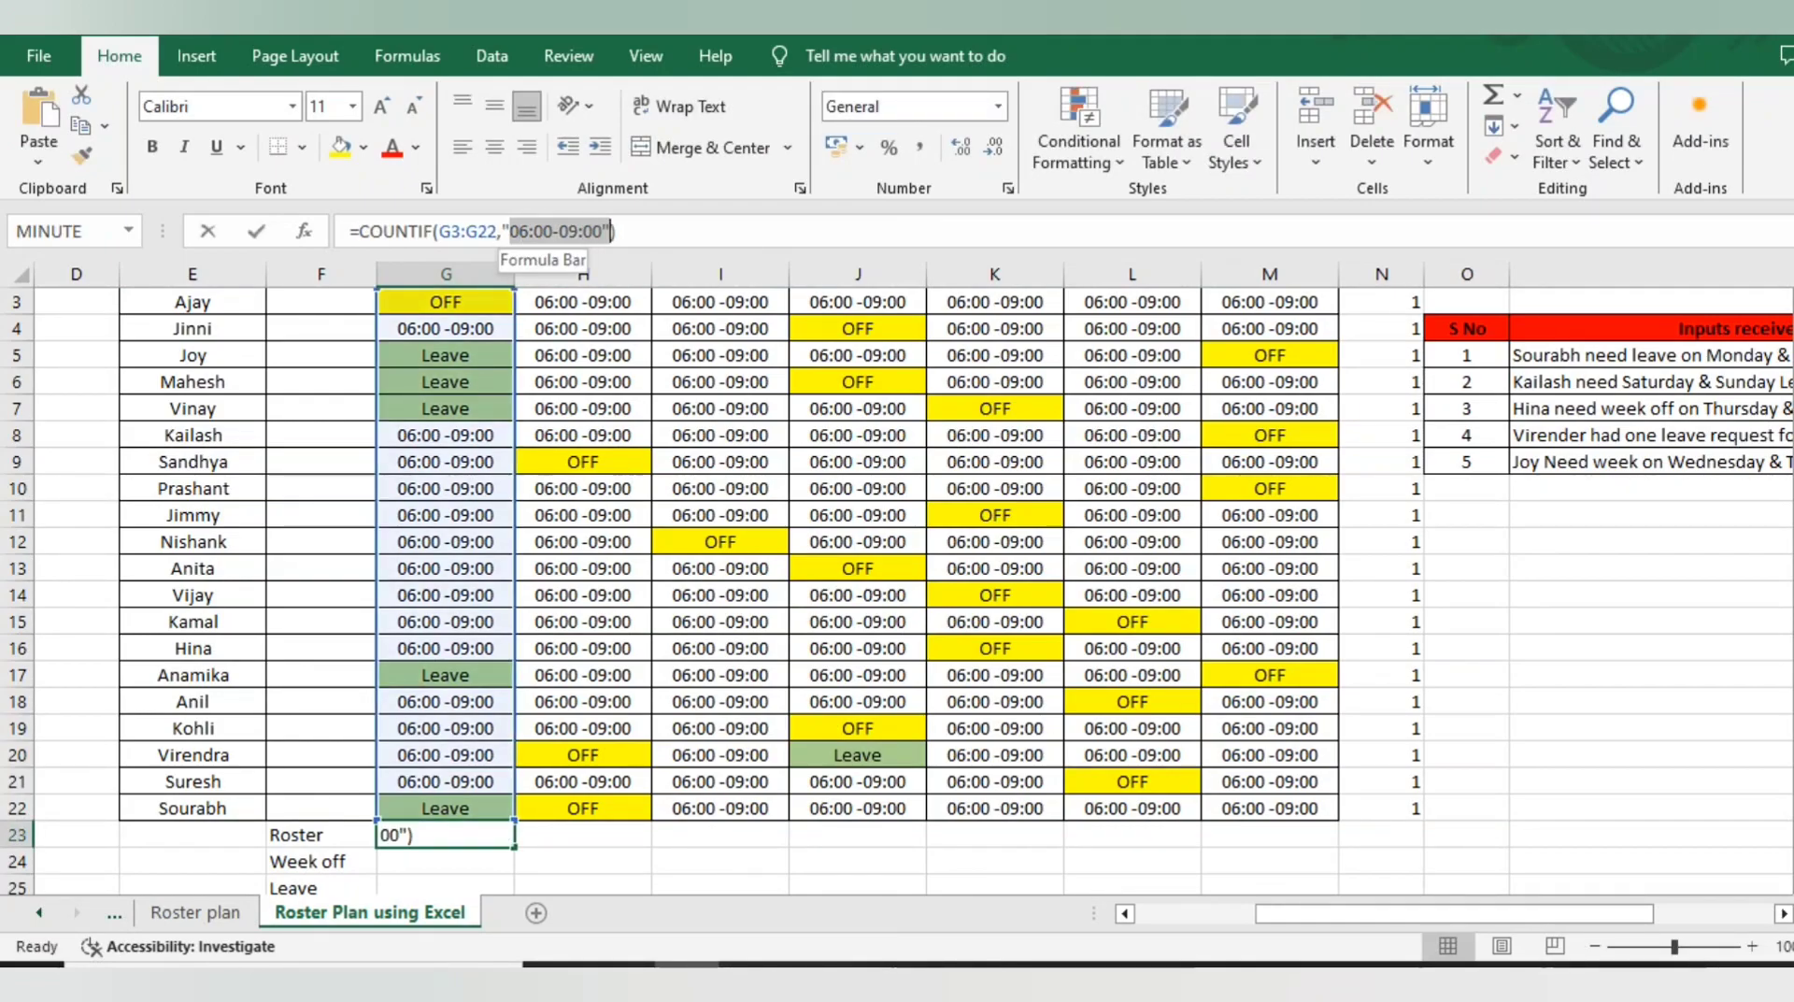
pyautogui.hotkey('ctrl', 'v')
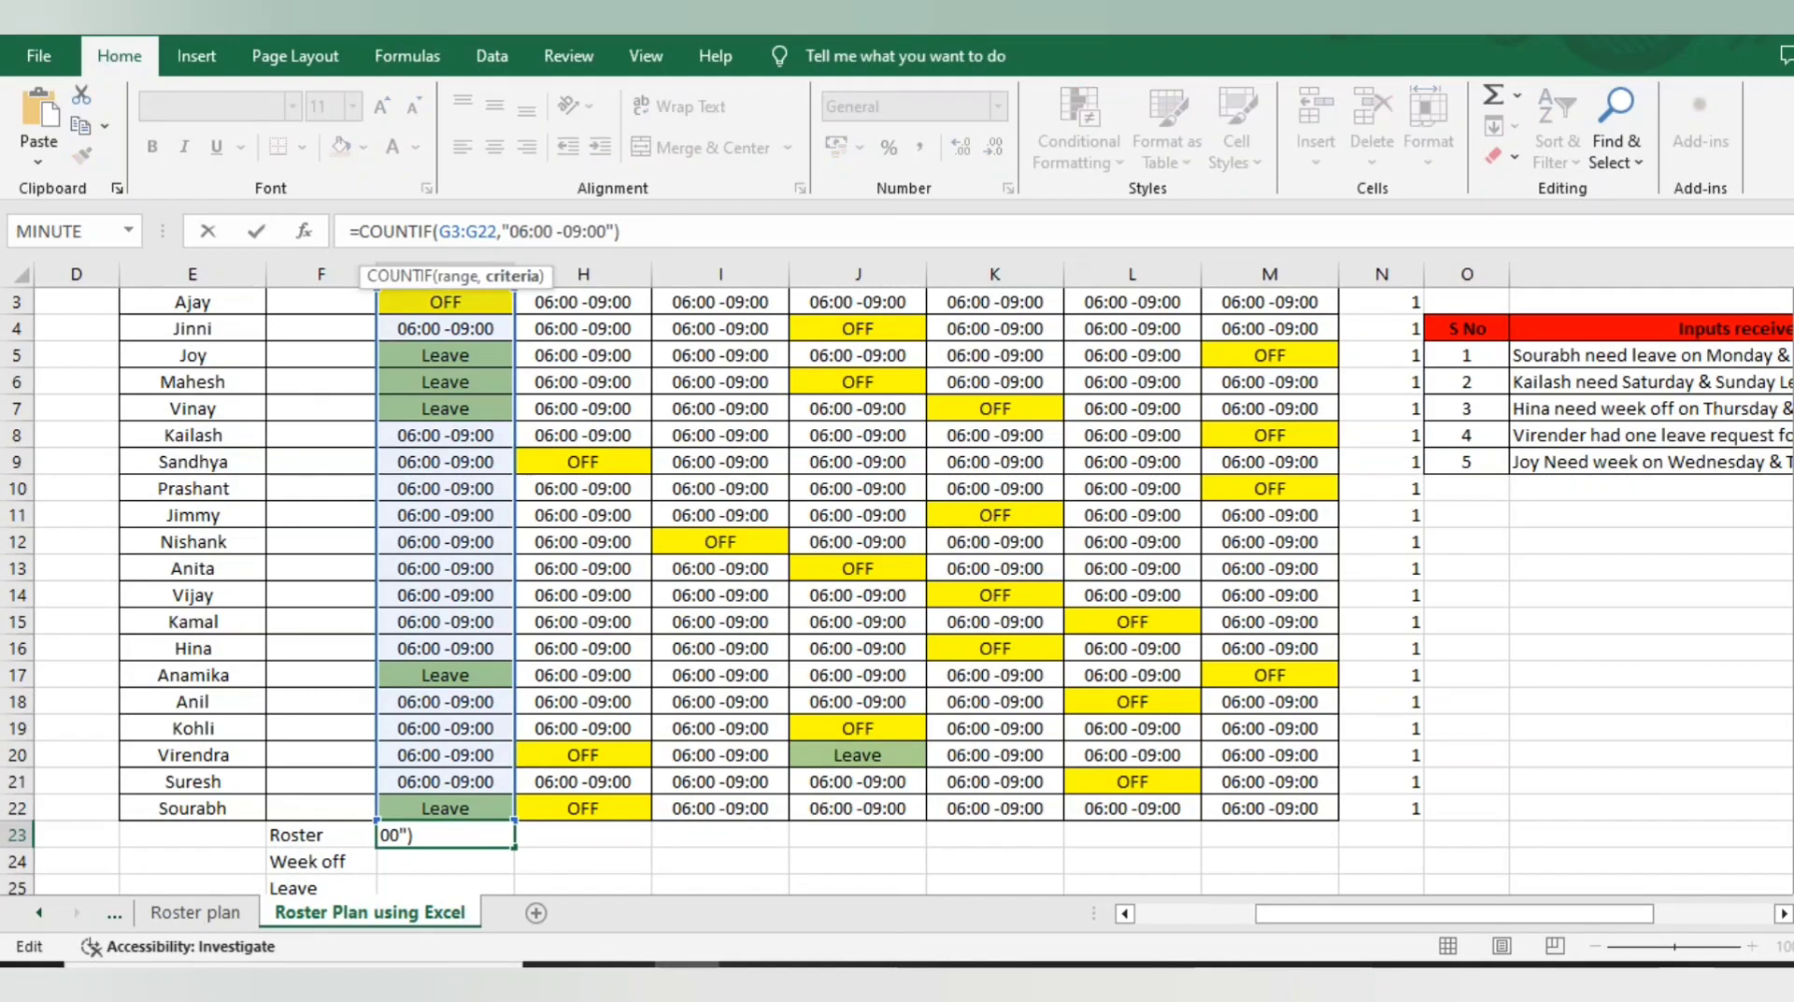
pyautogui.hotkey('ctrl', 'Return')
# Step: Copy the COUNTIF formula in G23 along the Roster row, across all weekday columns and past Sunday
pyautogui.hotkey('ctrl', 'c')
pyautogui.hotkey('shift', 'Right')
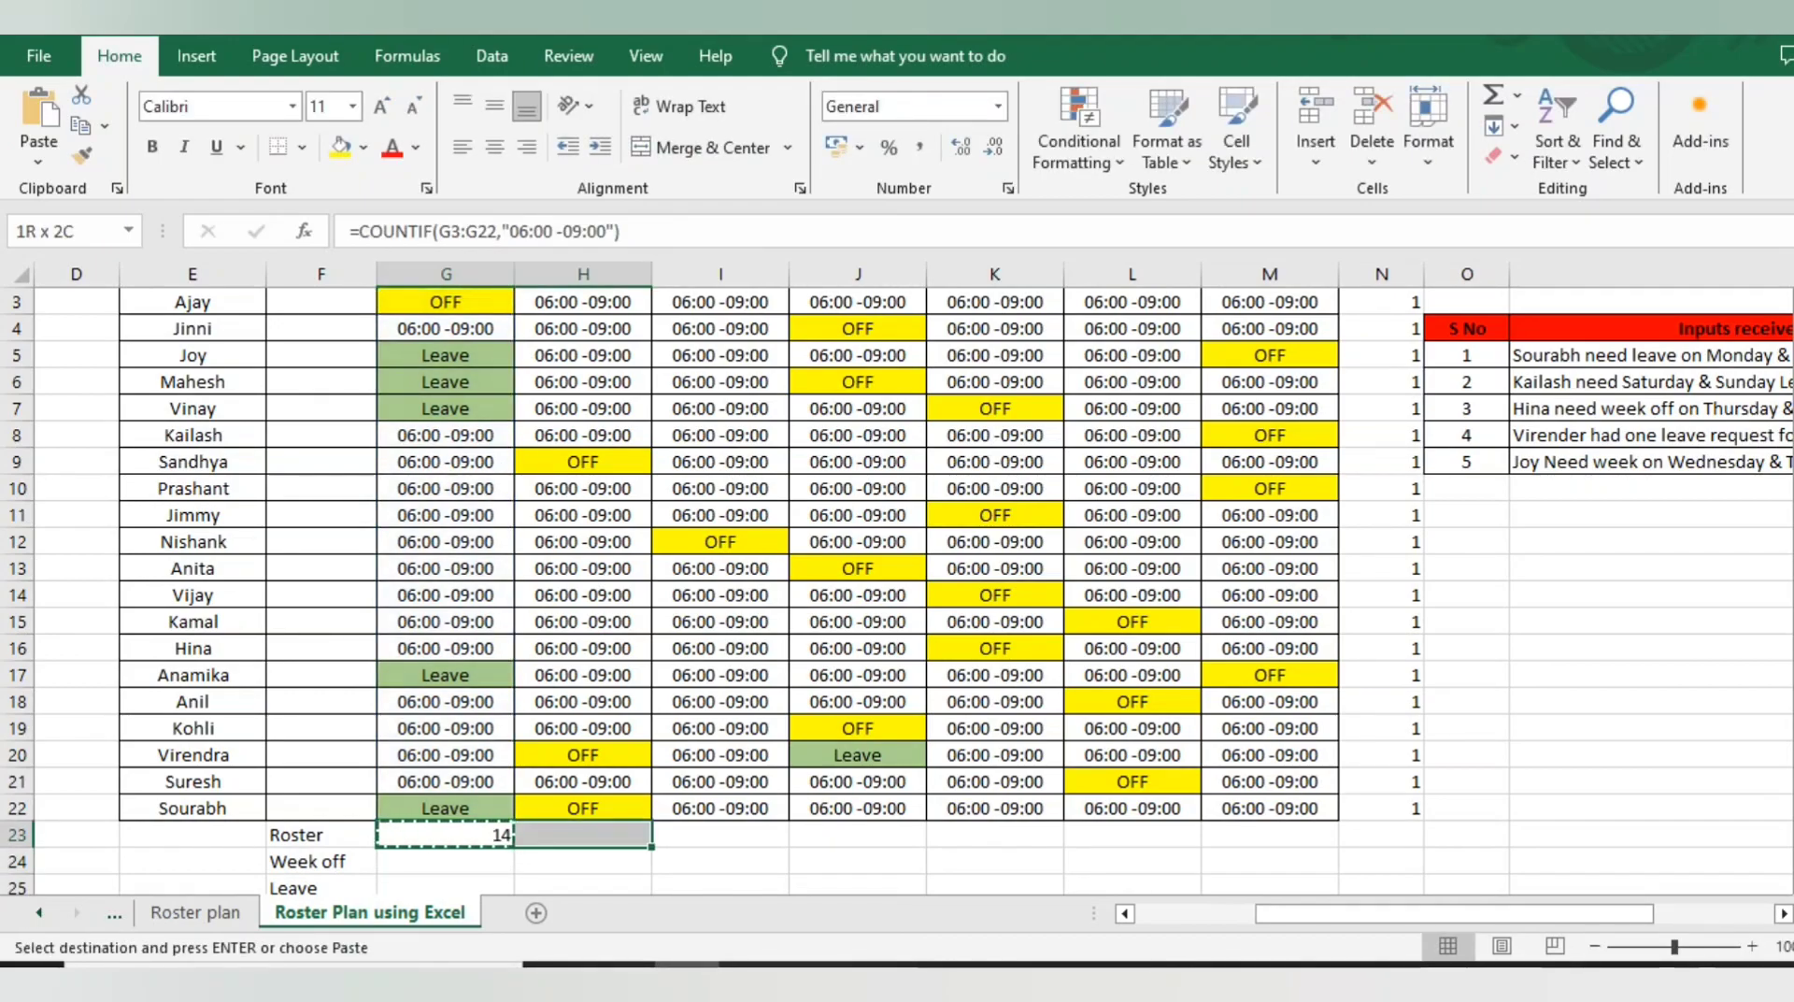
pyautogui.hotkey('shift', 'Right')
pyautogui.hotkey('shift', 'Right')
pyautogui.hotkey('shift', 'Right')
pyautogui.hotkey('shift', 'Right')
pyautogui.hotkey('shift', 'Right')
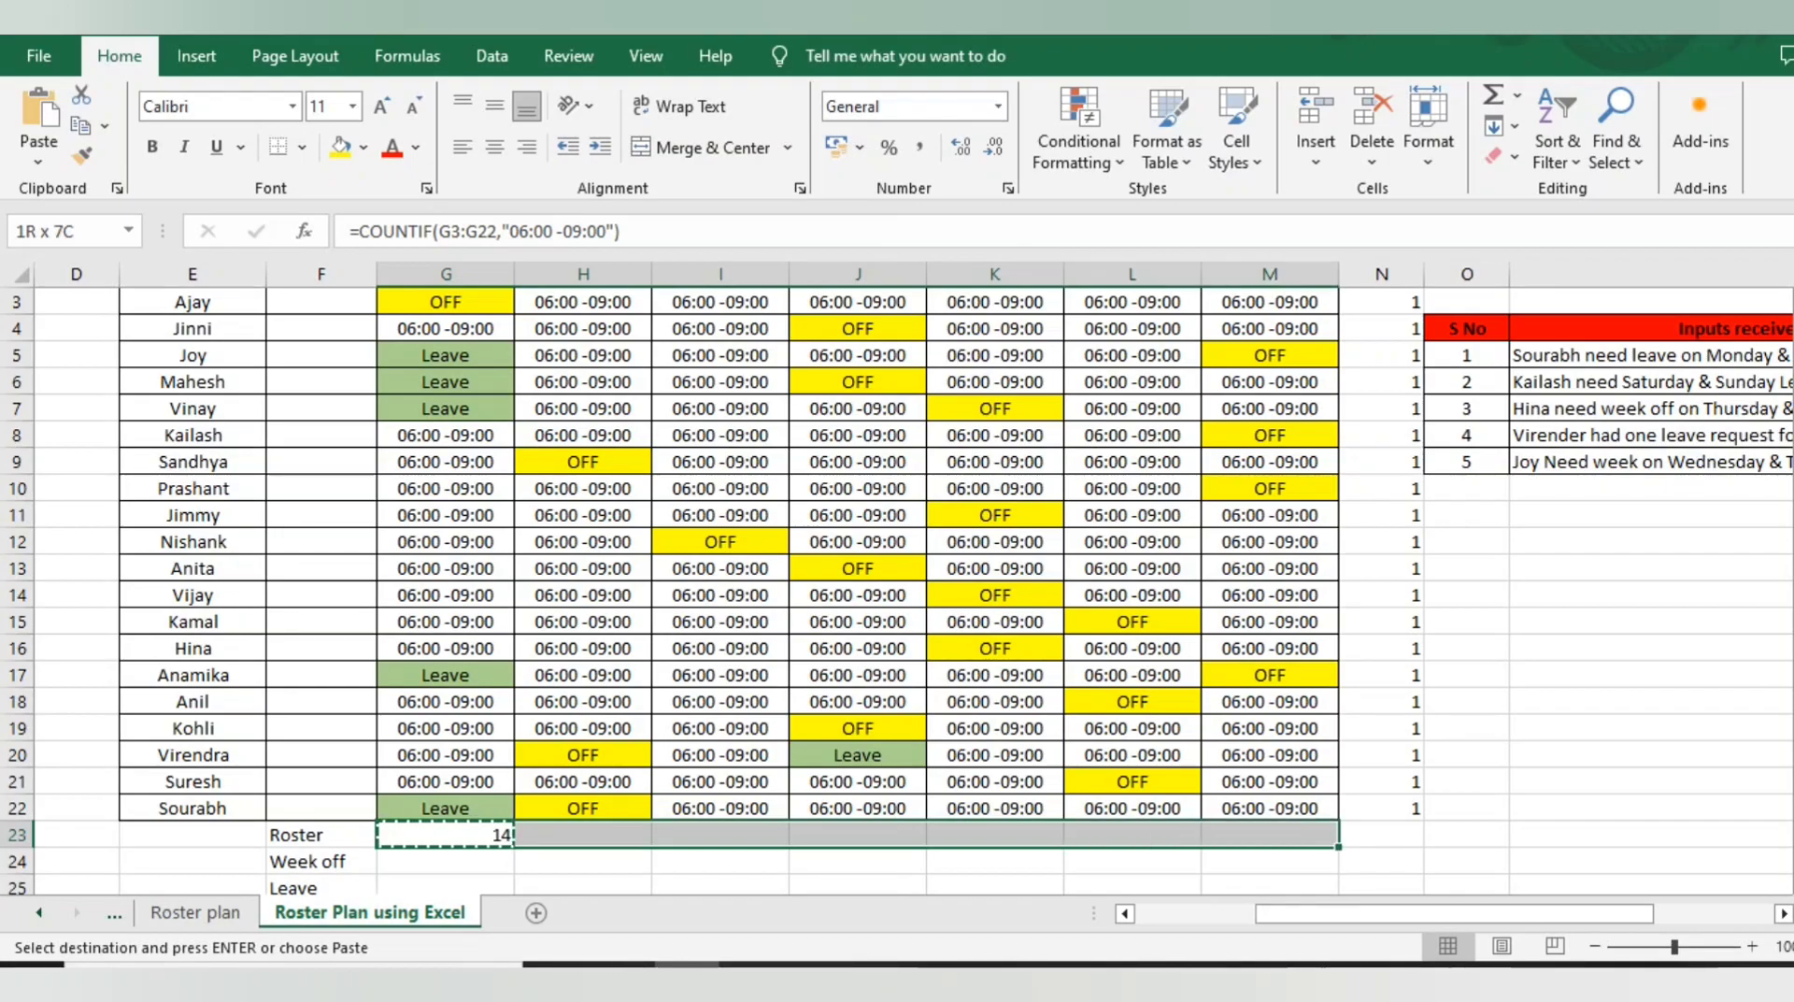
pyautogui.hotkey('shift', 'Right')
pyautogui.hotkey('shift', 'Right')
pyautogui.hotkey('shift', 'Right')
pyautogui.hotkey('shift', 'Right')
pyautogui.hotkey('shift', 'Right')
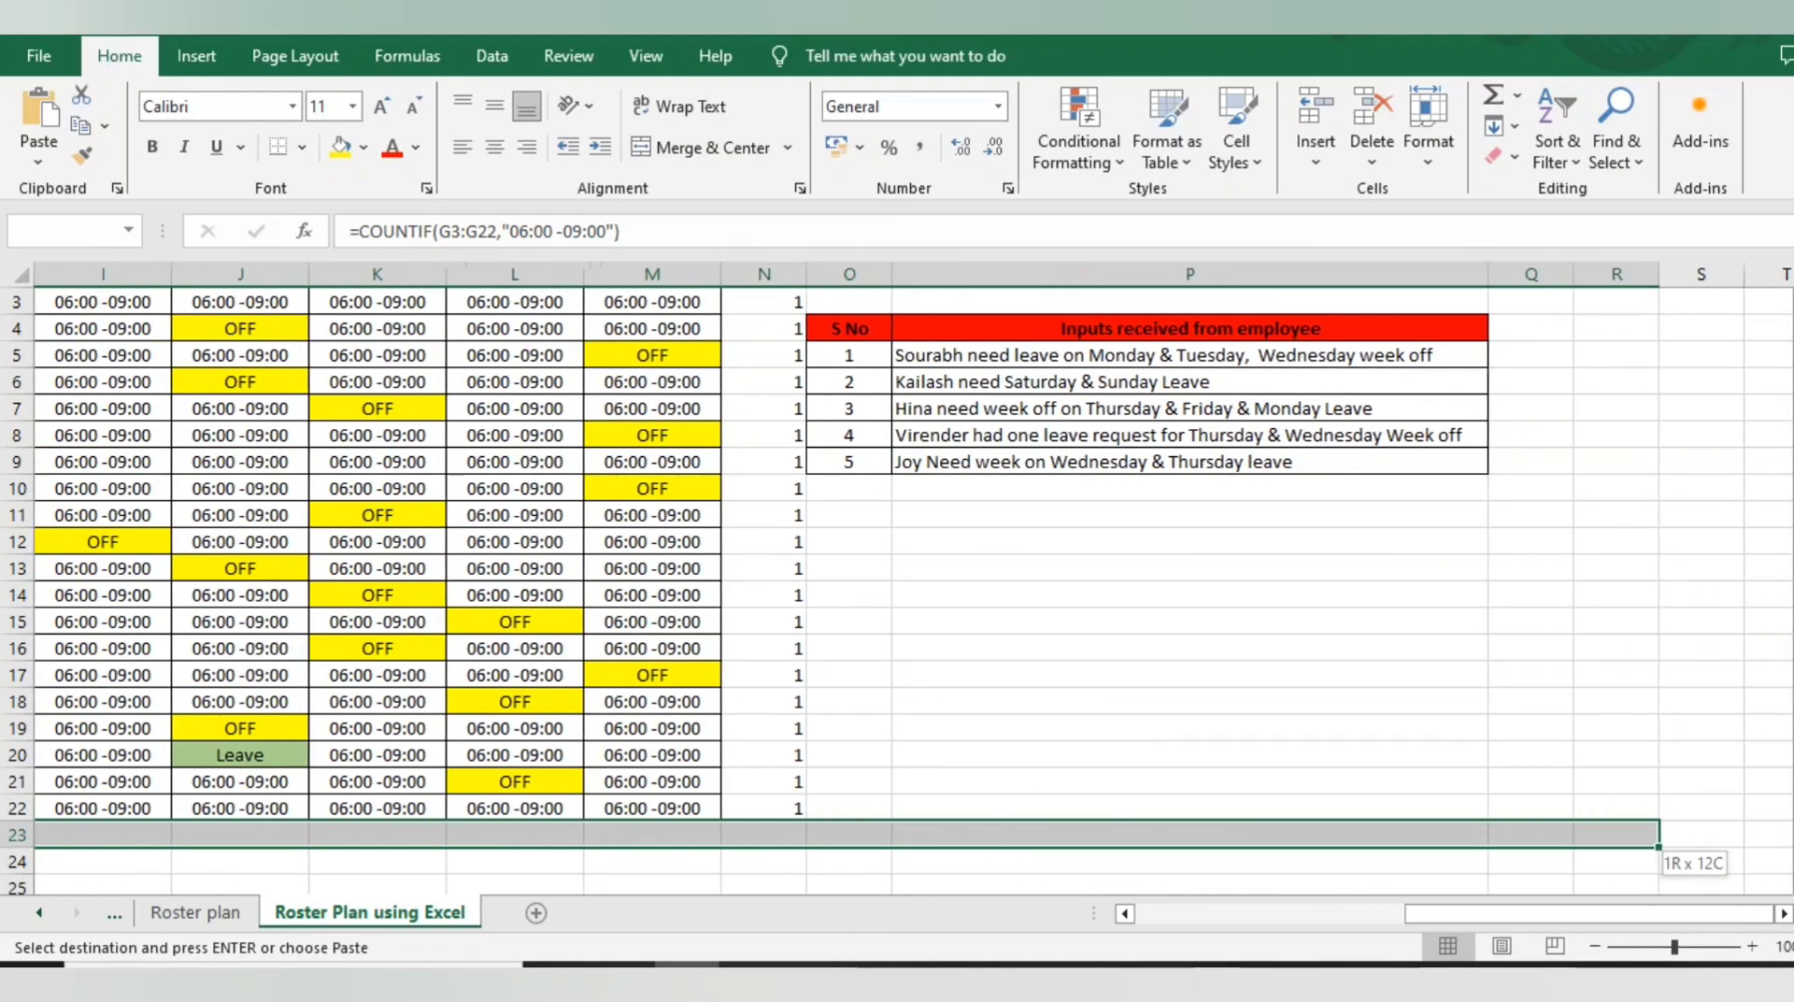
pyautogui.press('Return')
# Step: Clear the surplus formulas in row 23 from column N onward by pasting a blank cell over them
pyautogui.press('Left')
pyautogui.press('Right')
pyautogui.press('Right')
pyautogui.press('Right')
pyautogui.press('Right')
pyautogui.press('Right')
pyautogui.press('Right')
pyautogui.press('Right')
pyautogui.press('Right')
pyautogui.press('Right')
pyautogui.press('Right')
pyautogui.press('Right')
pyautogui.press('Right')
pyautogui.press('Right')
pyautogui.press('Right')
pyautogui.press('Up')
pyautogui.hotkey('ctrl', 'Left')
pyautogui.press('Right')
pyautogui.hotkey('ctrl', 'c')
pyautogui.press('Down')
pyautogui.press('Left')
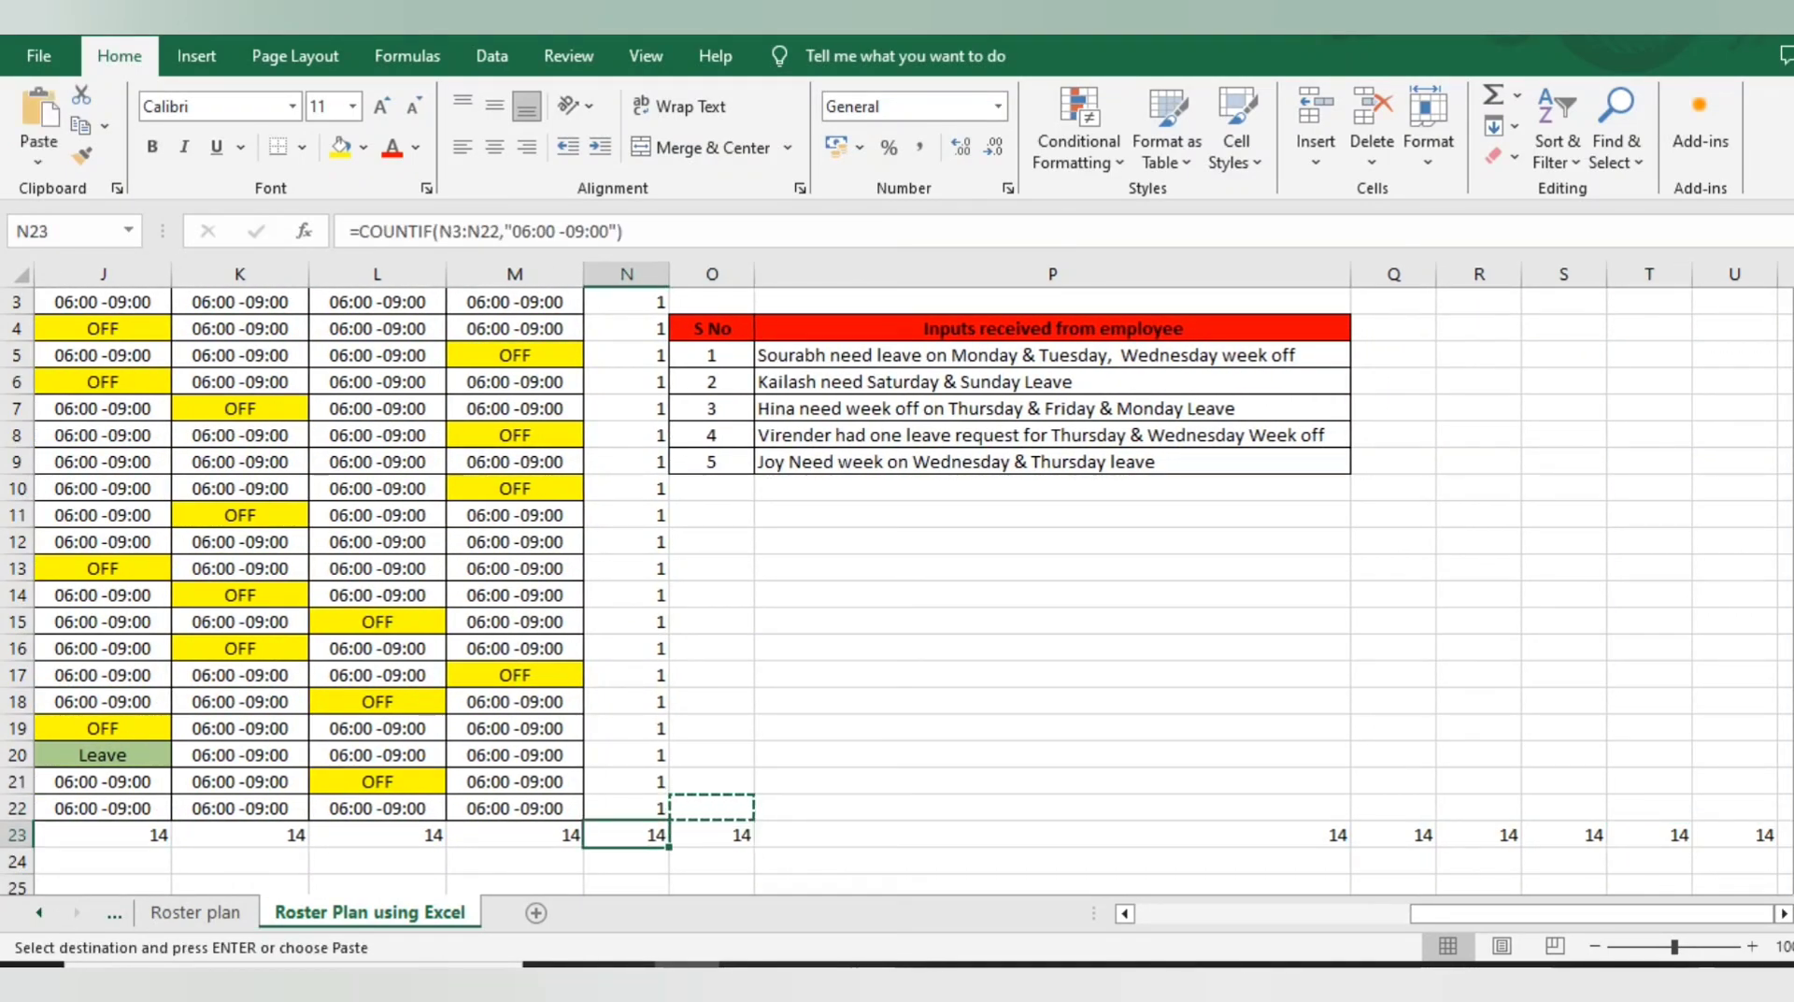
pyautogui.hotkey('ctrl', 'shift', 'Right')
pyautogui.hotkey('ctrl', 'v')
# Step: Go back along the Roster row and check the COUNTIF formulas in G23 and H23
pyautogui.press('Left')
pyautogui.press('Left')
pyautogui.press('Left')
pyautogui.press('Left')
pyautogui.press('Left')
pyautogui.press('Left')
pyautogui.press('Left')
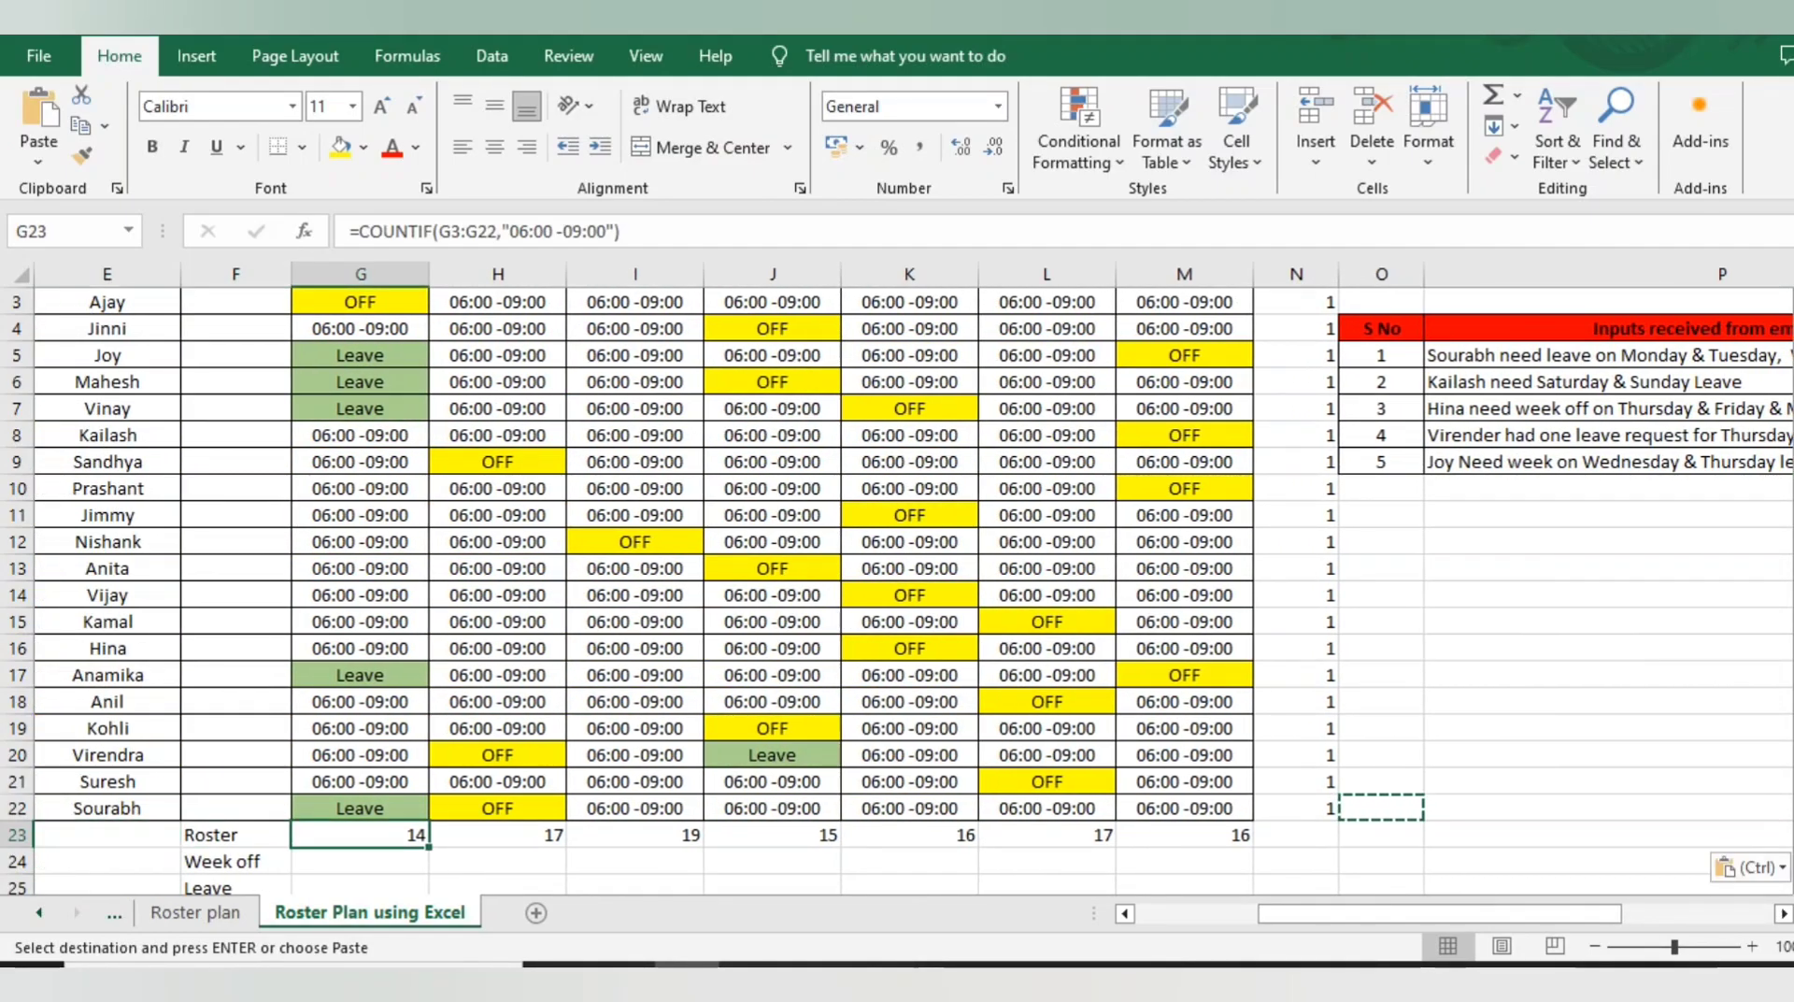
pyautogui.press('Right')
pyautogui.press('ctrl')
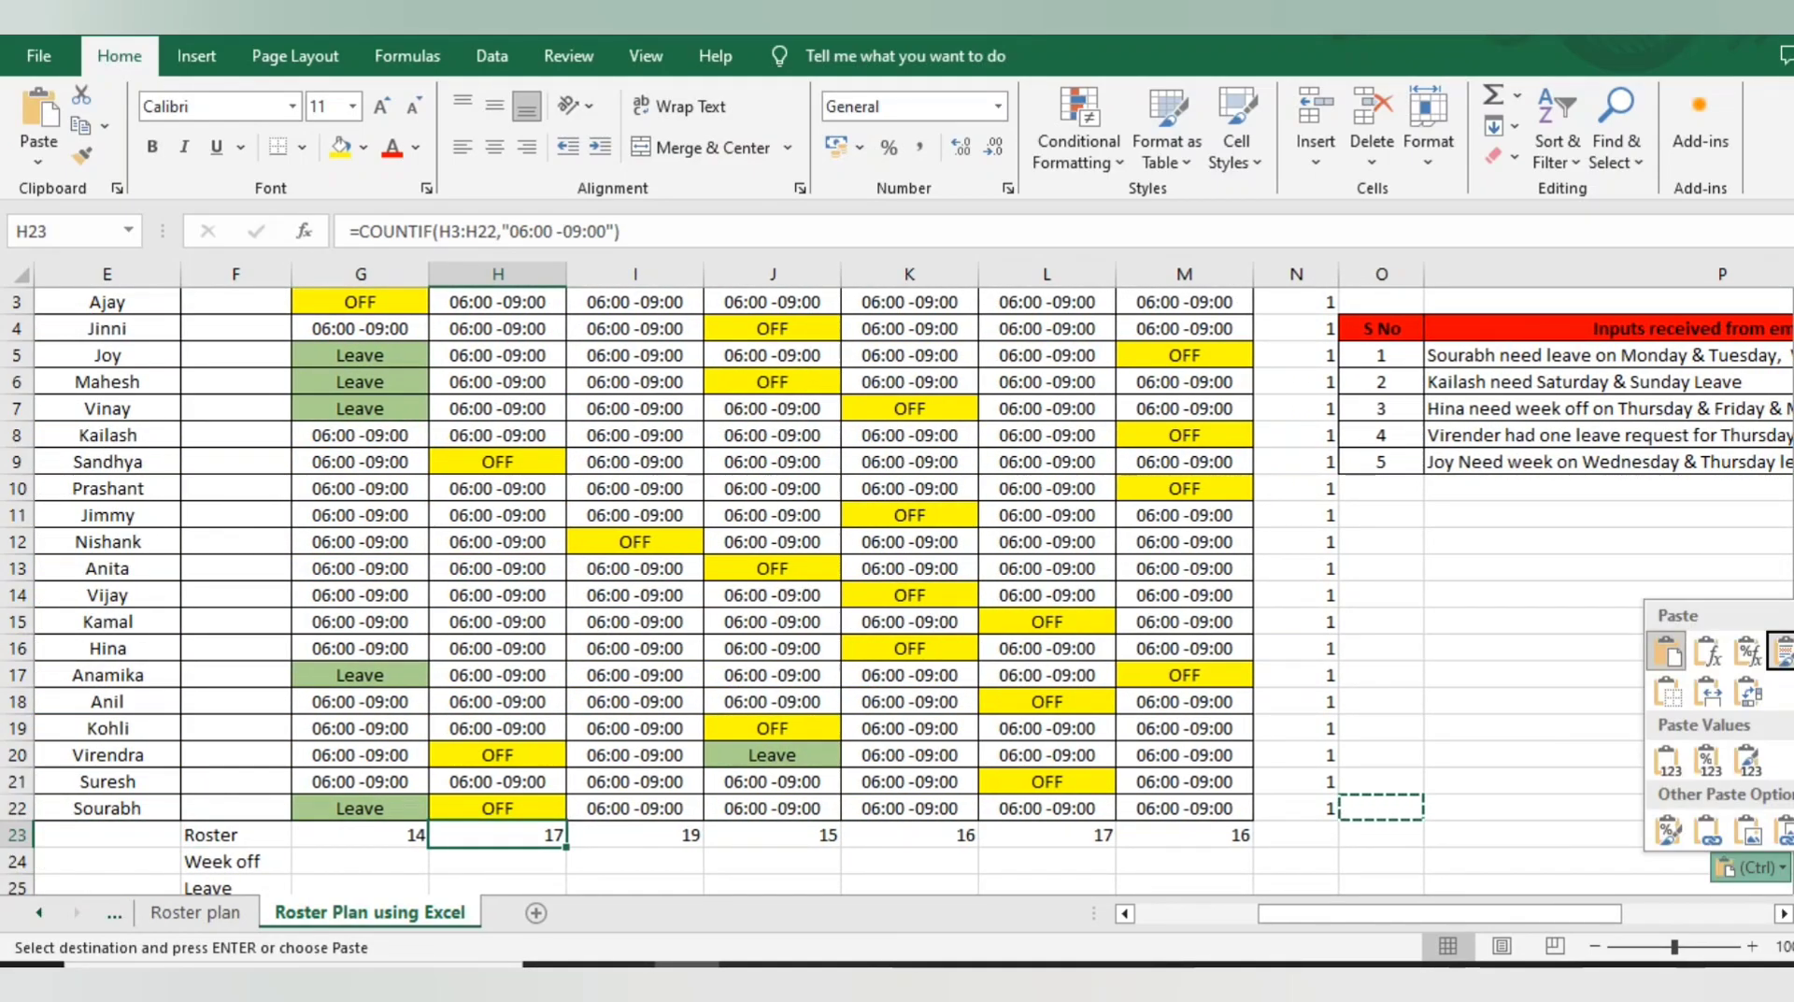
pyautogui.press('Escape')
pyautogui.press('Left')
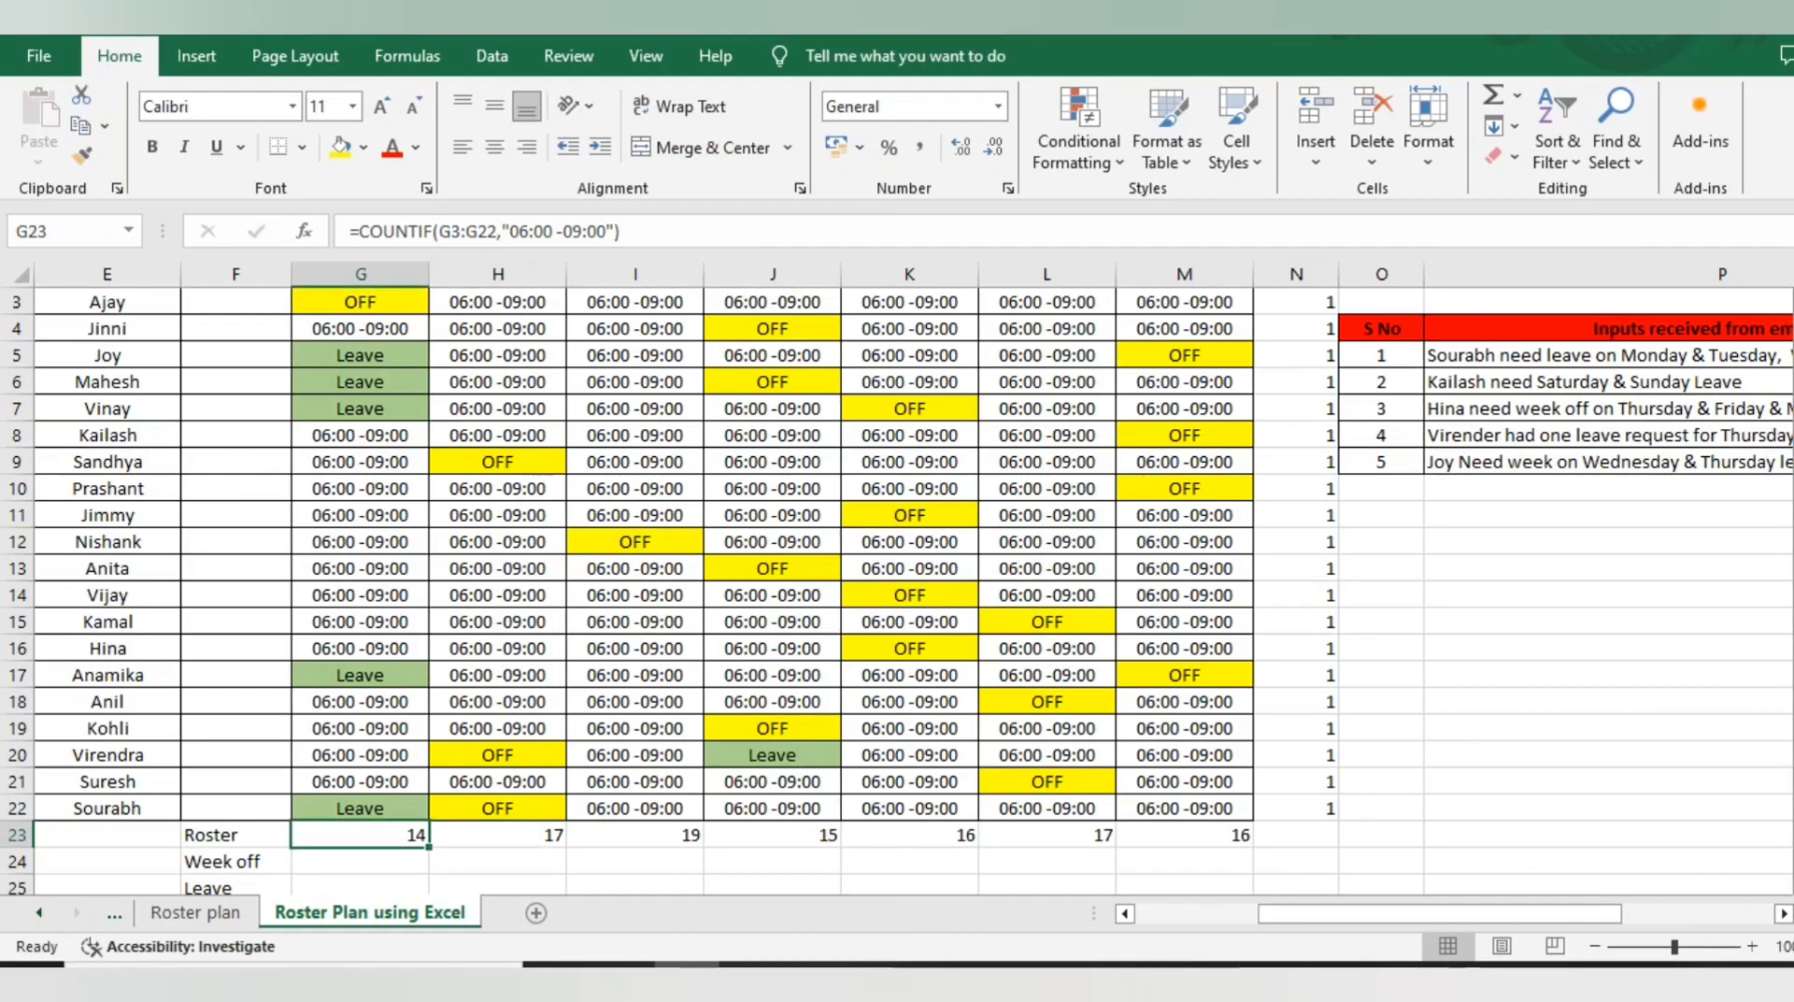
# Step: Copy the Monday Roster formula into the Week off cell G24 and change its criterion to "OFF"
pyautogui.hotkey('ctrl', 'c')
pyautogui.press('Down')
pyautogui.hotkey('ctrl', 'v')
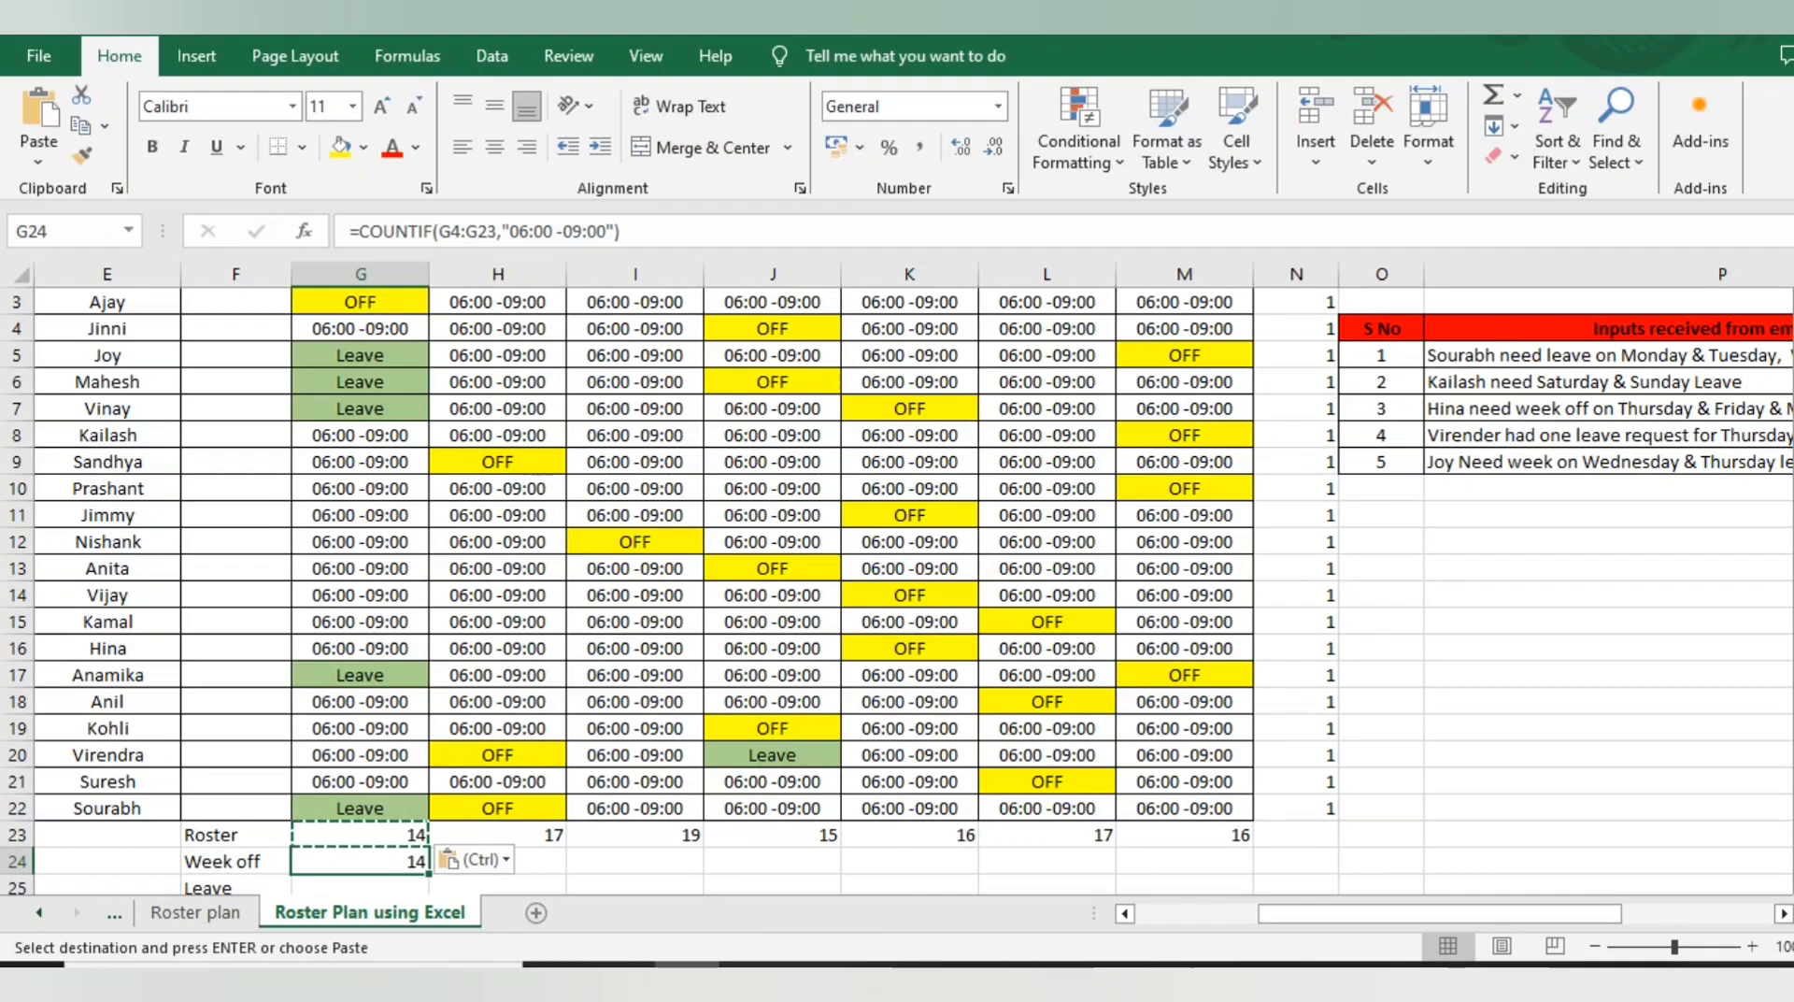
pyautogui.click(509, 231)
pyautogui.moveTo(534, 231); pyautogui.dragTo(608, 231)
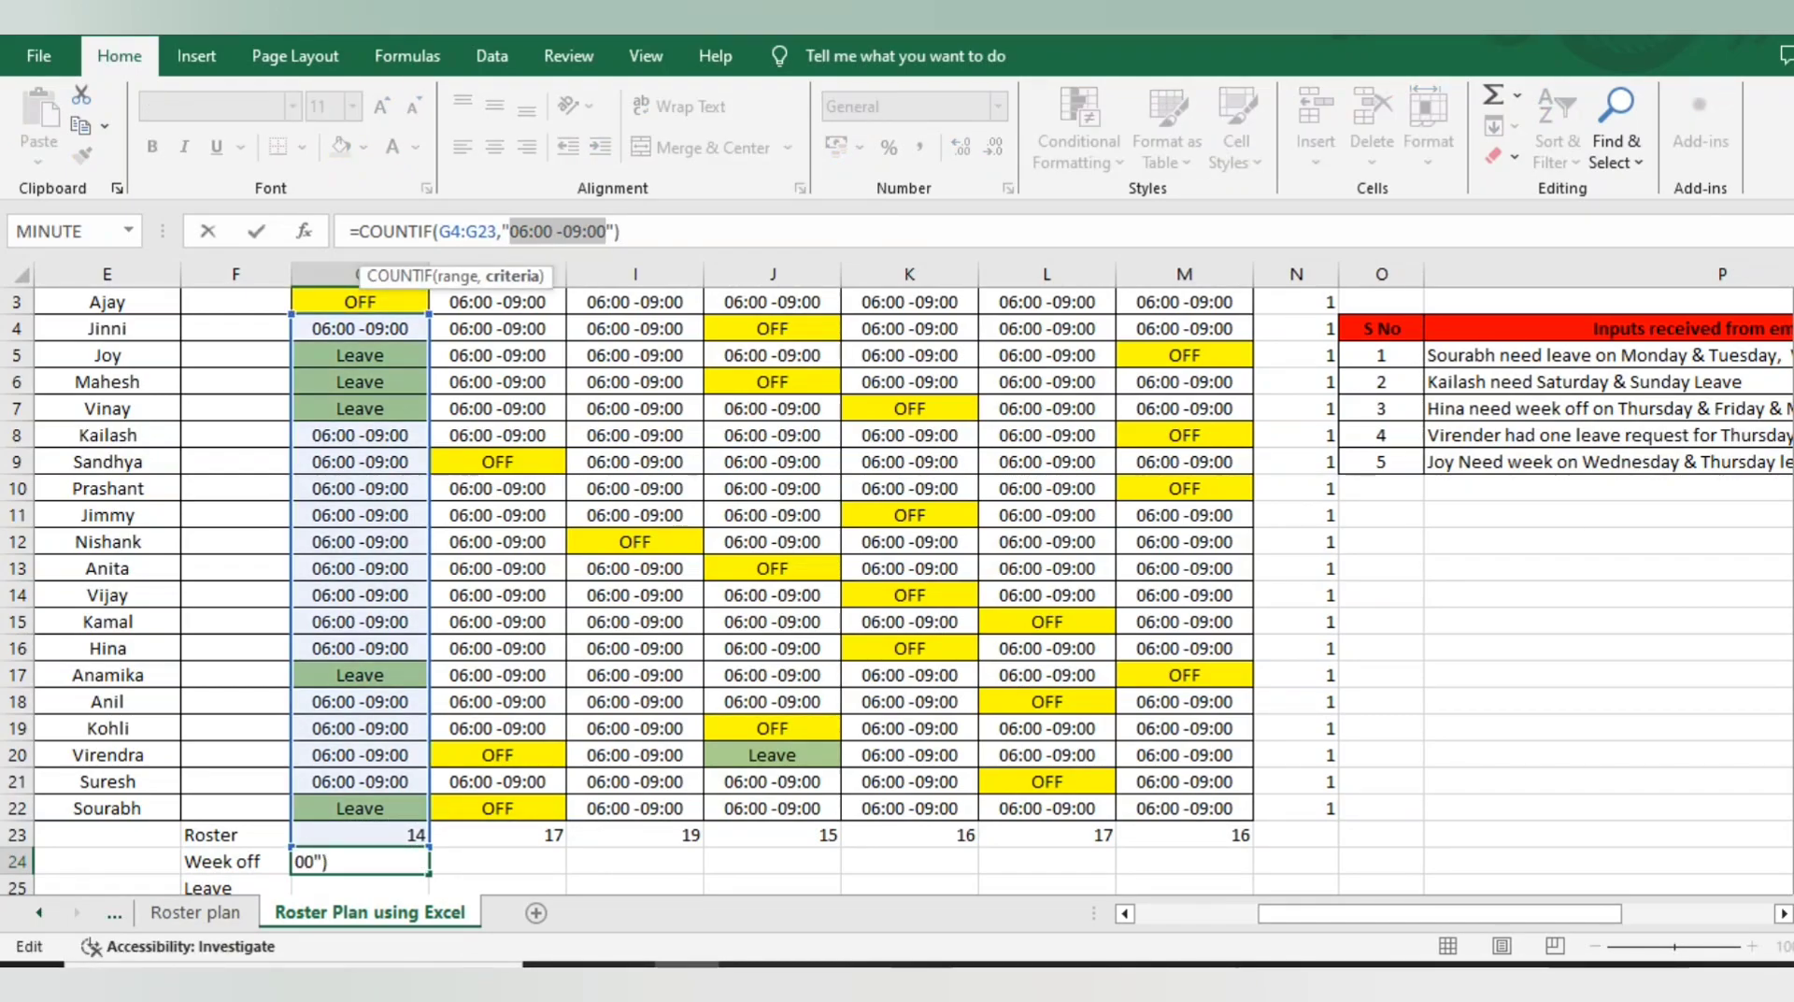
pyautogui.write('OFF')
pyautogui.press('Return')
# Step: Check the OFF entry in Monday's cell G3 and return to the Week off formula in G24
pyautogui.press('Up')
pyautogui.hotkey('ctrl', 'Up')
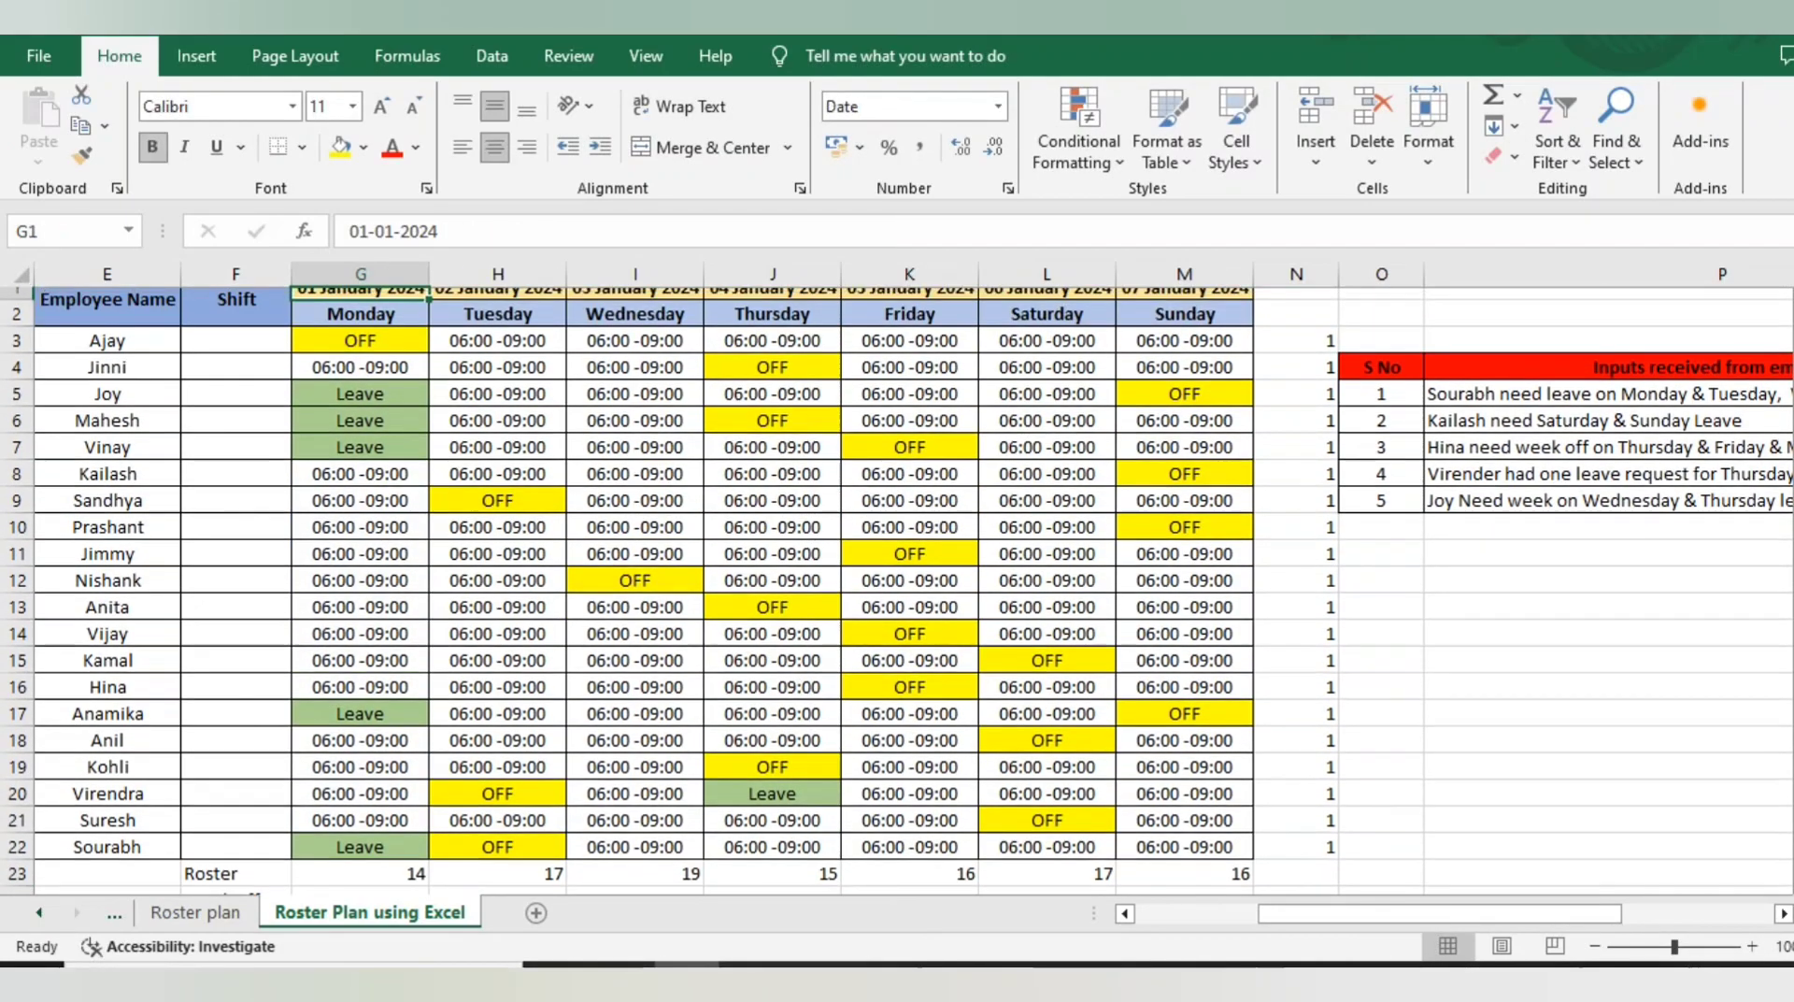
pyautogui.press('Down')
pyautogui.press('Down')
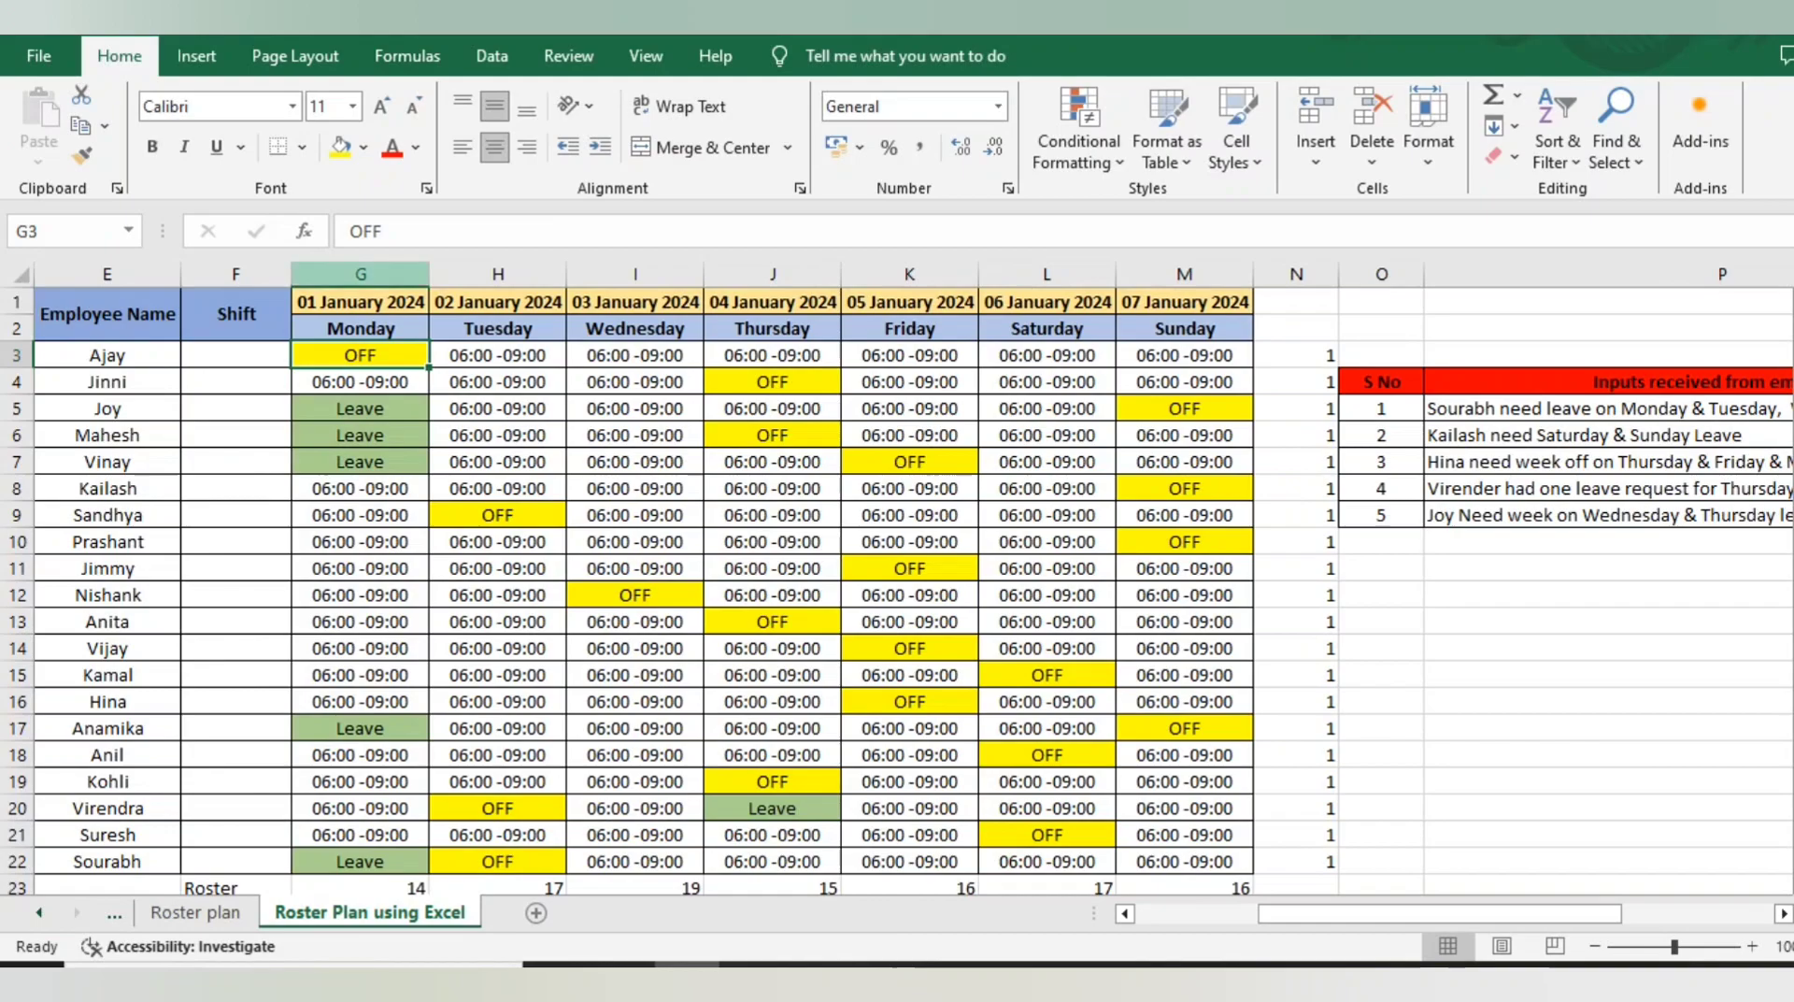
pyautogui.doubleClick(358, 355)
pyautogui.doubleClick(360, 355)
pyautogui.hotkey('ctrl', 'c')
pyautogui.click(360, 569)
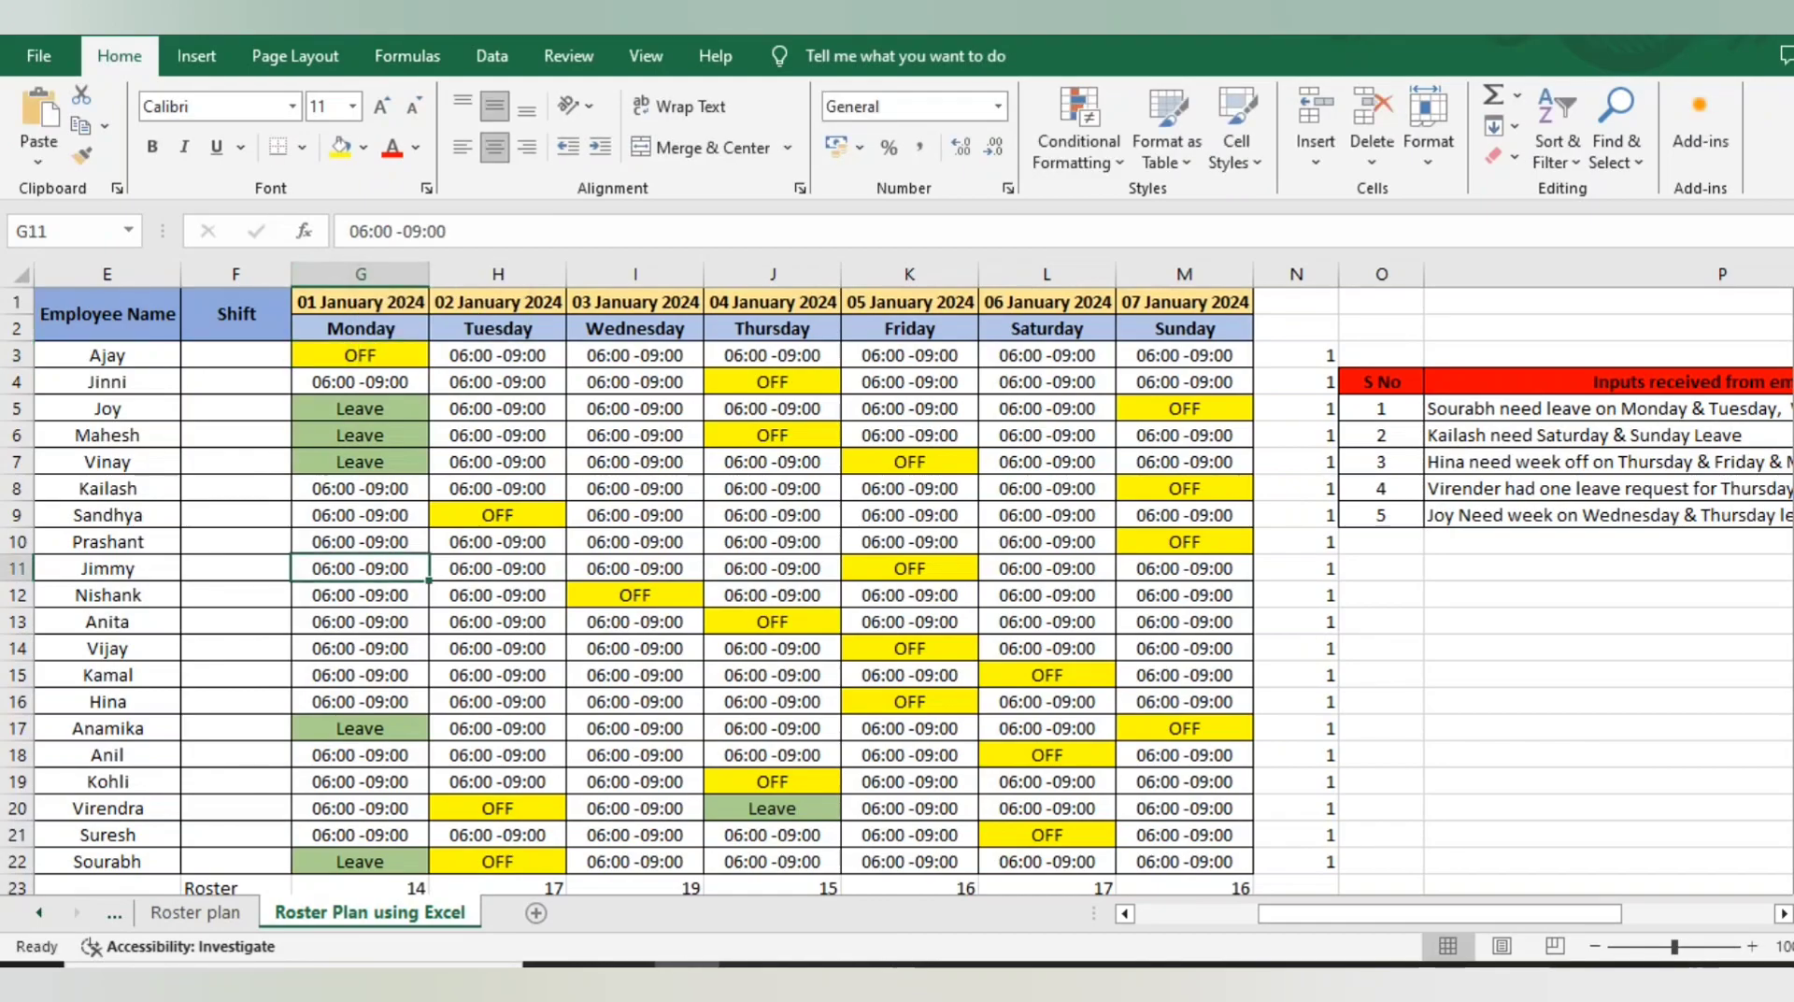
pyautogui.hotkey('ctrl', 'Down')
pyautogui.press('Down')
pyautogui.press('Up')
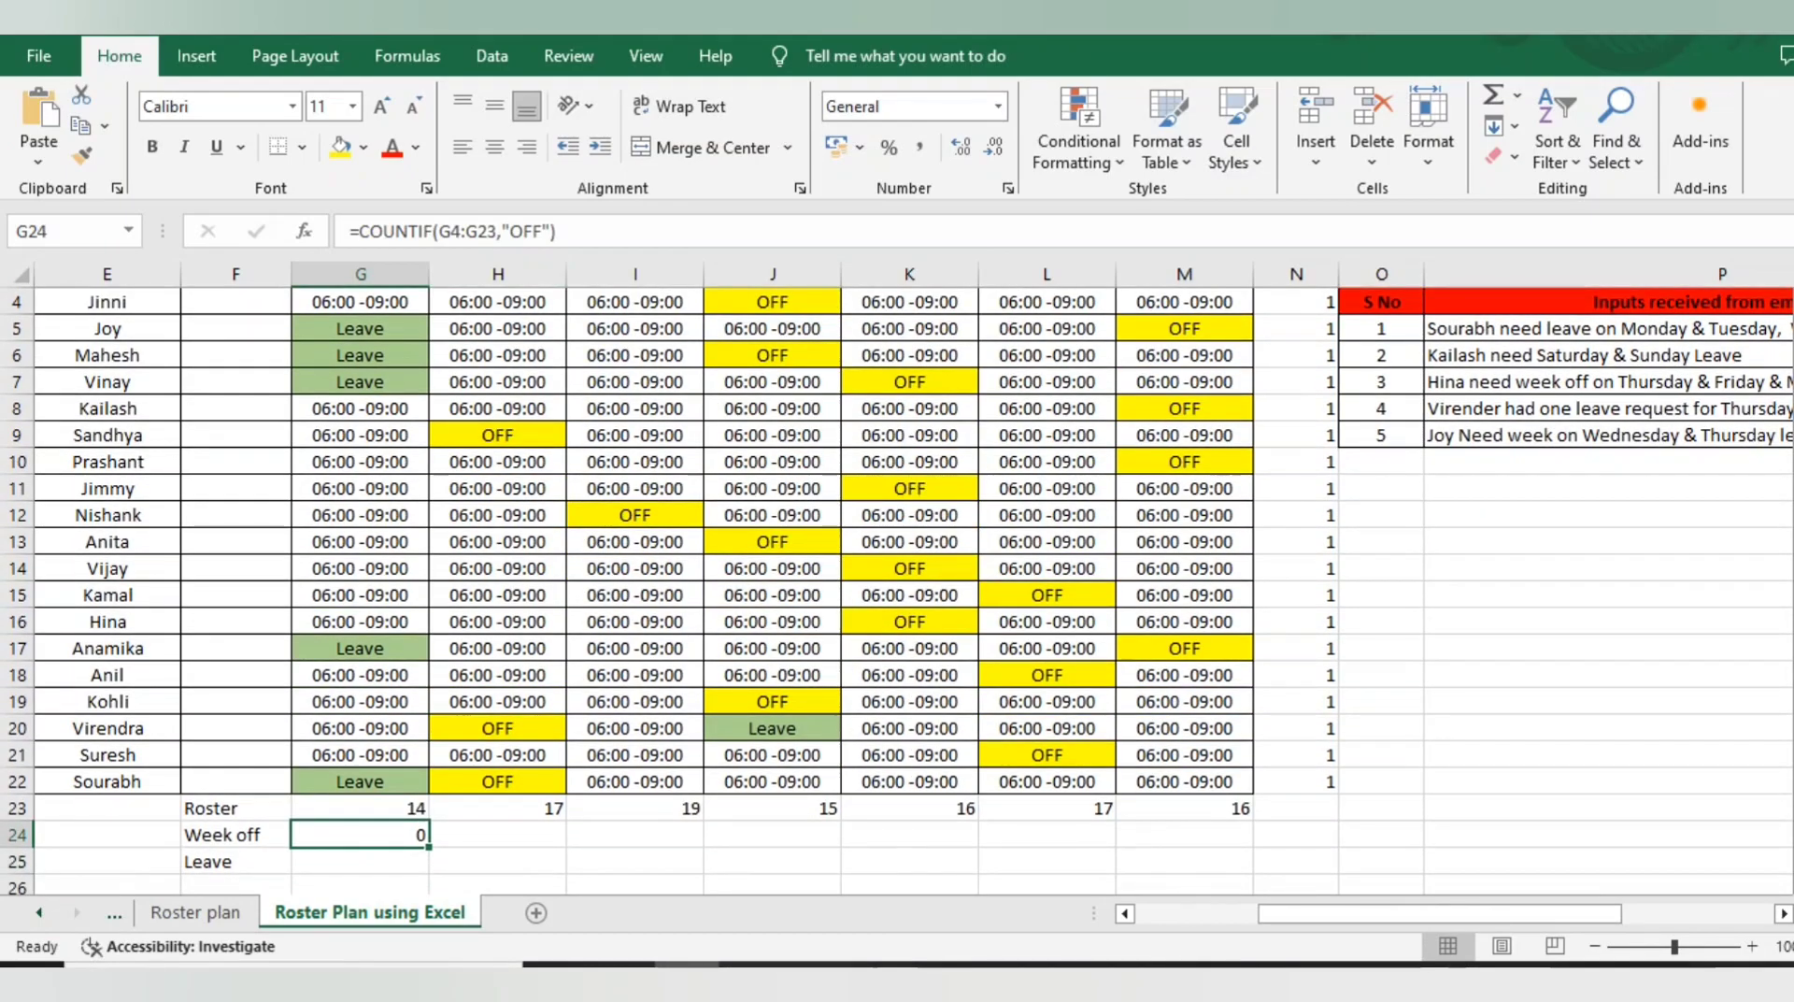
# Step: Try to fix the criterion in G24 by removing its opening quotation mark, and accept the suggested formula correction
pyautogui.doubleClick(526, 232)
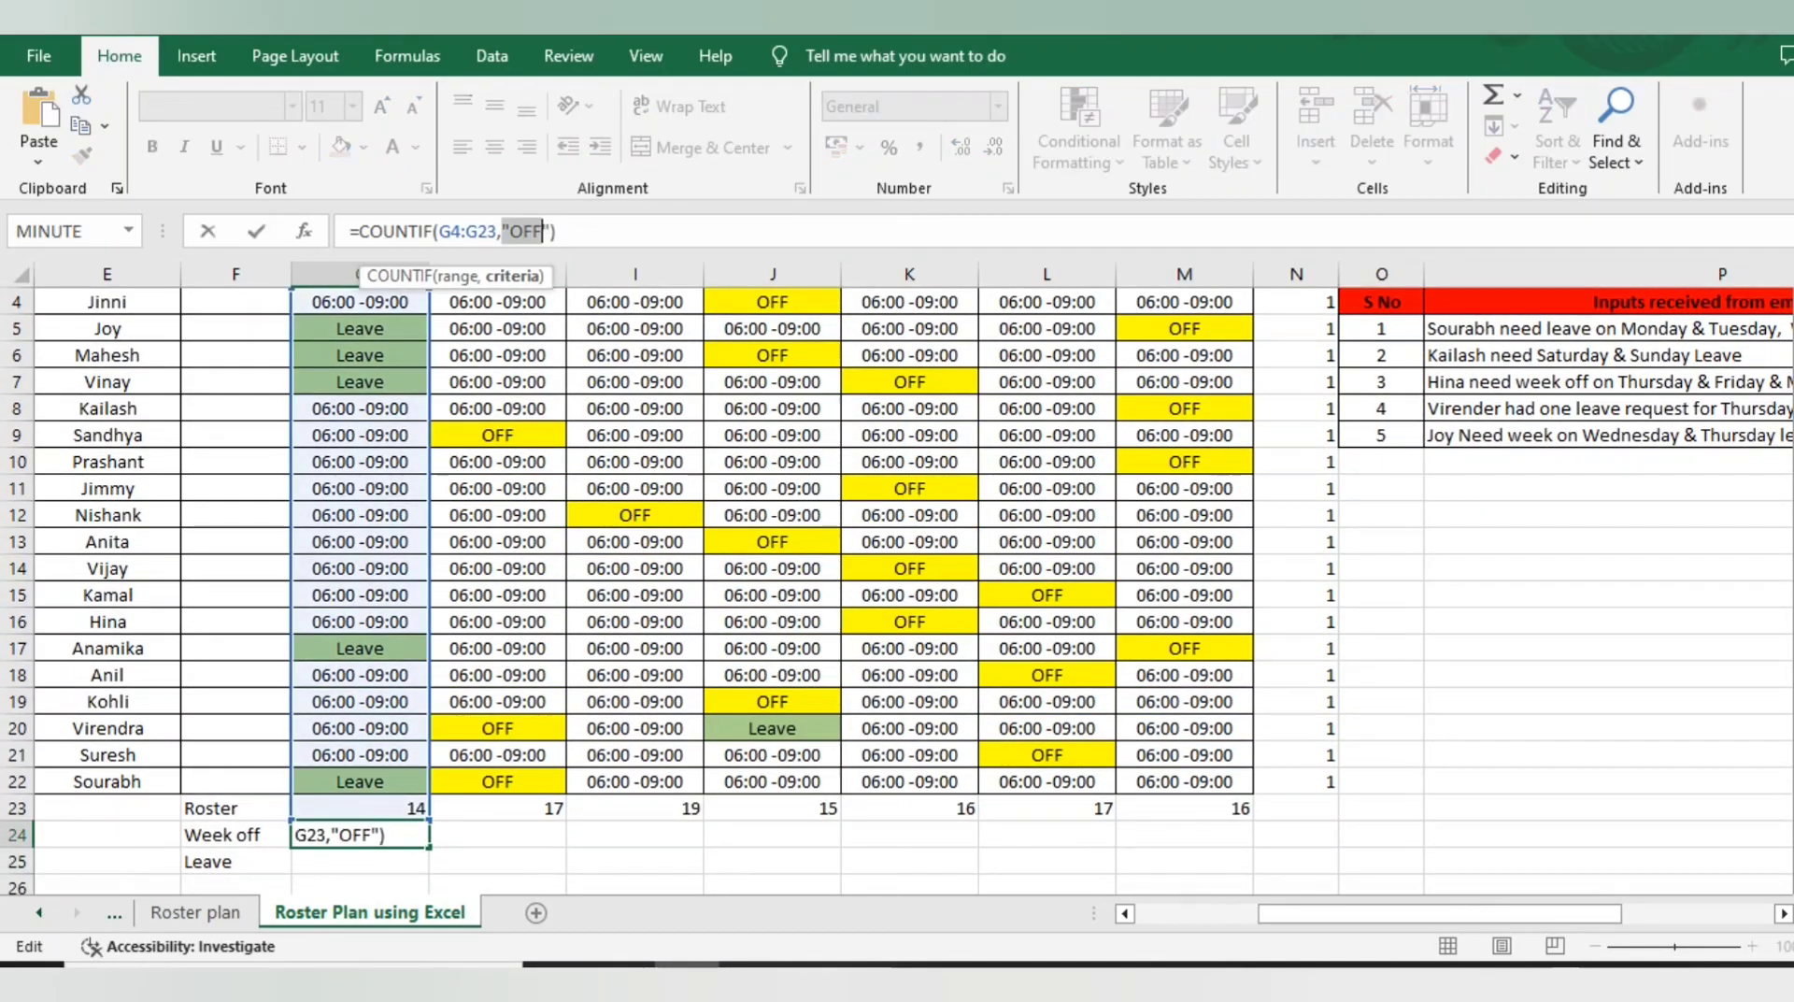
pyautogui.press('BackSpace')
pyautogui.press('Return')
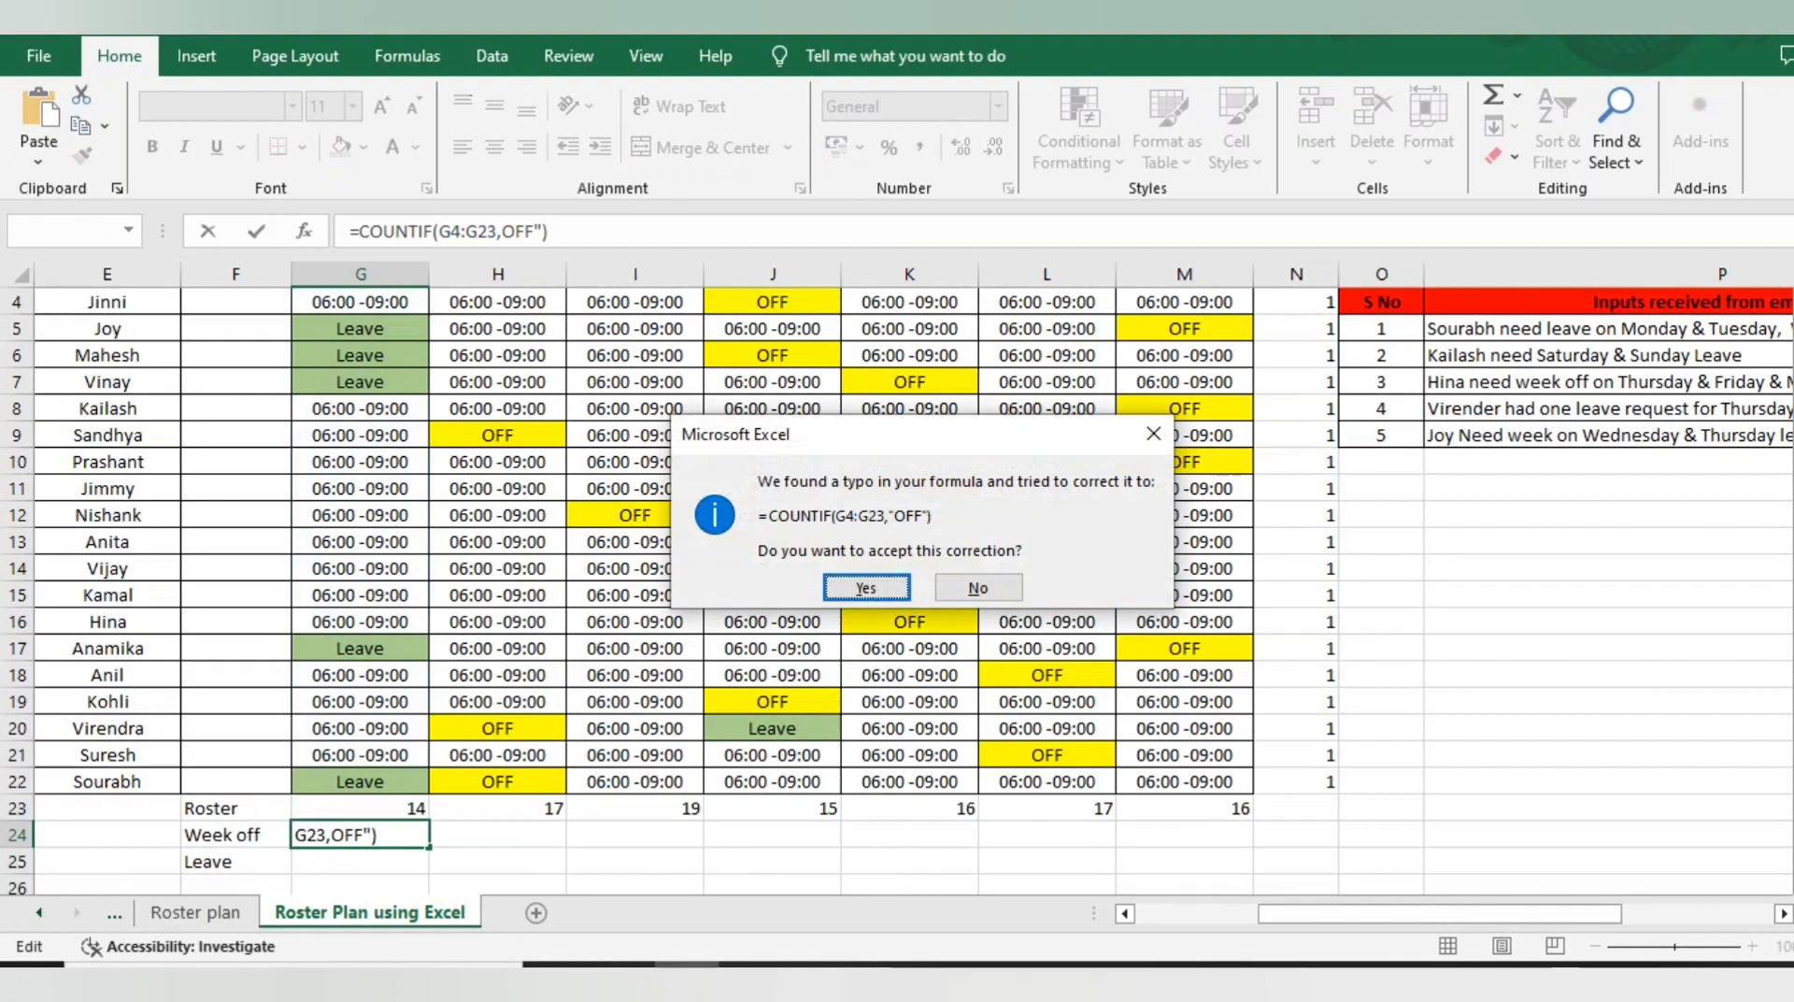
pyautogui.press('Return')
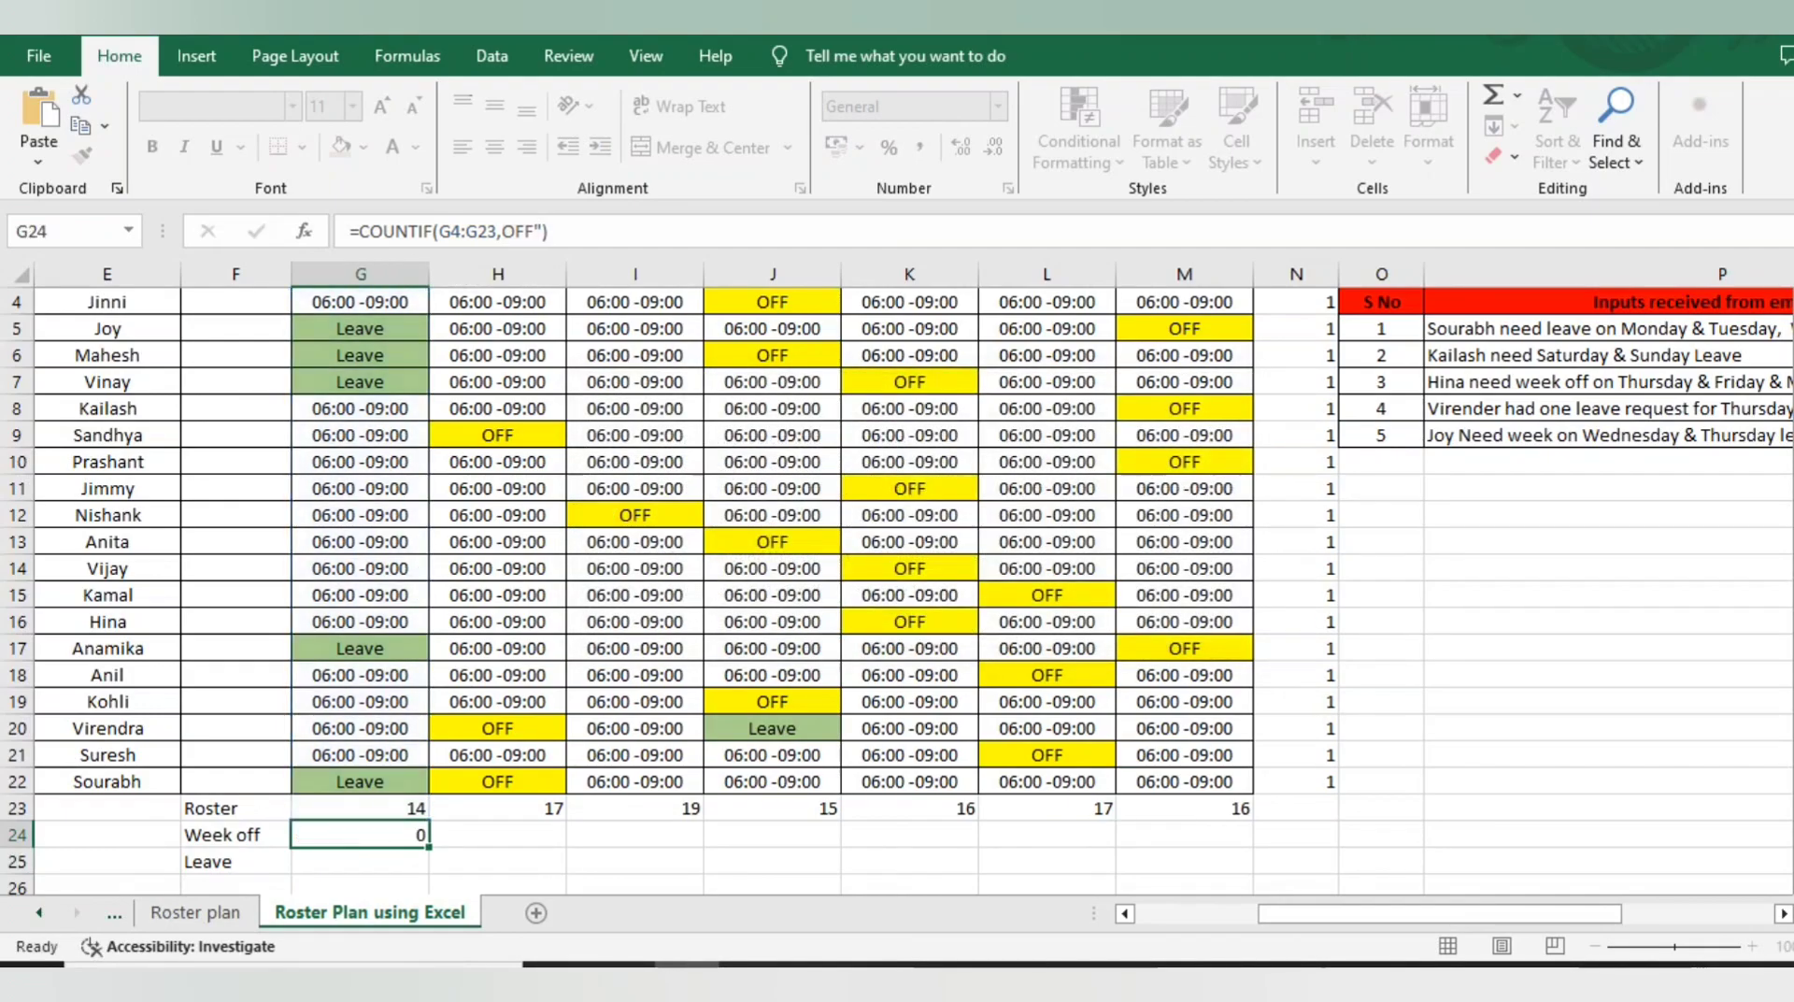
pyautogui.press('Up')
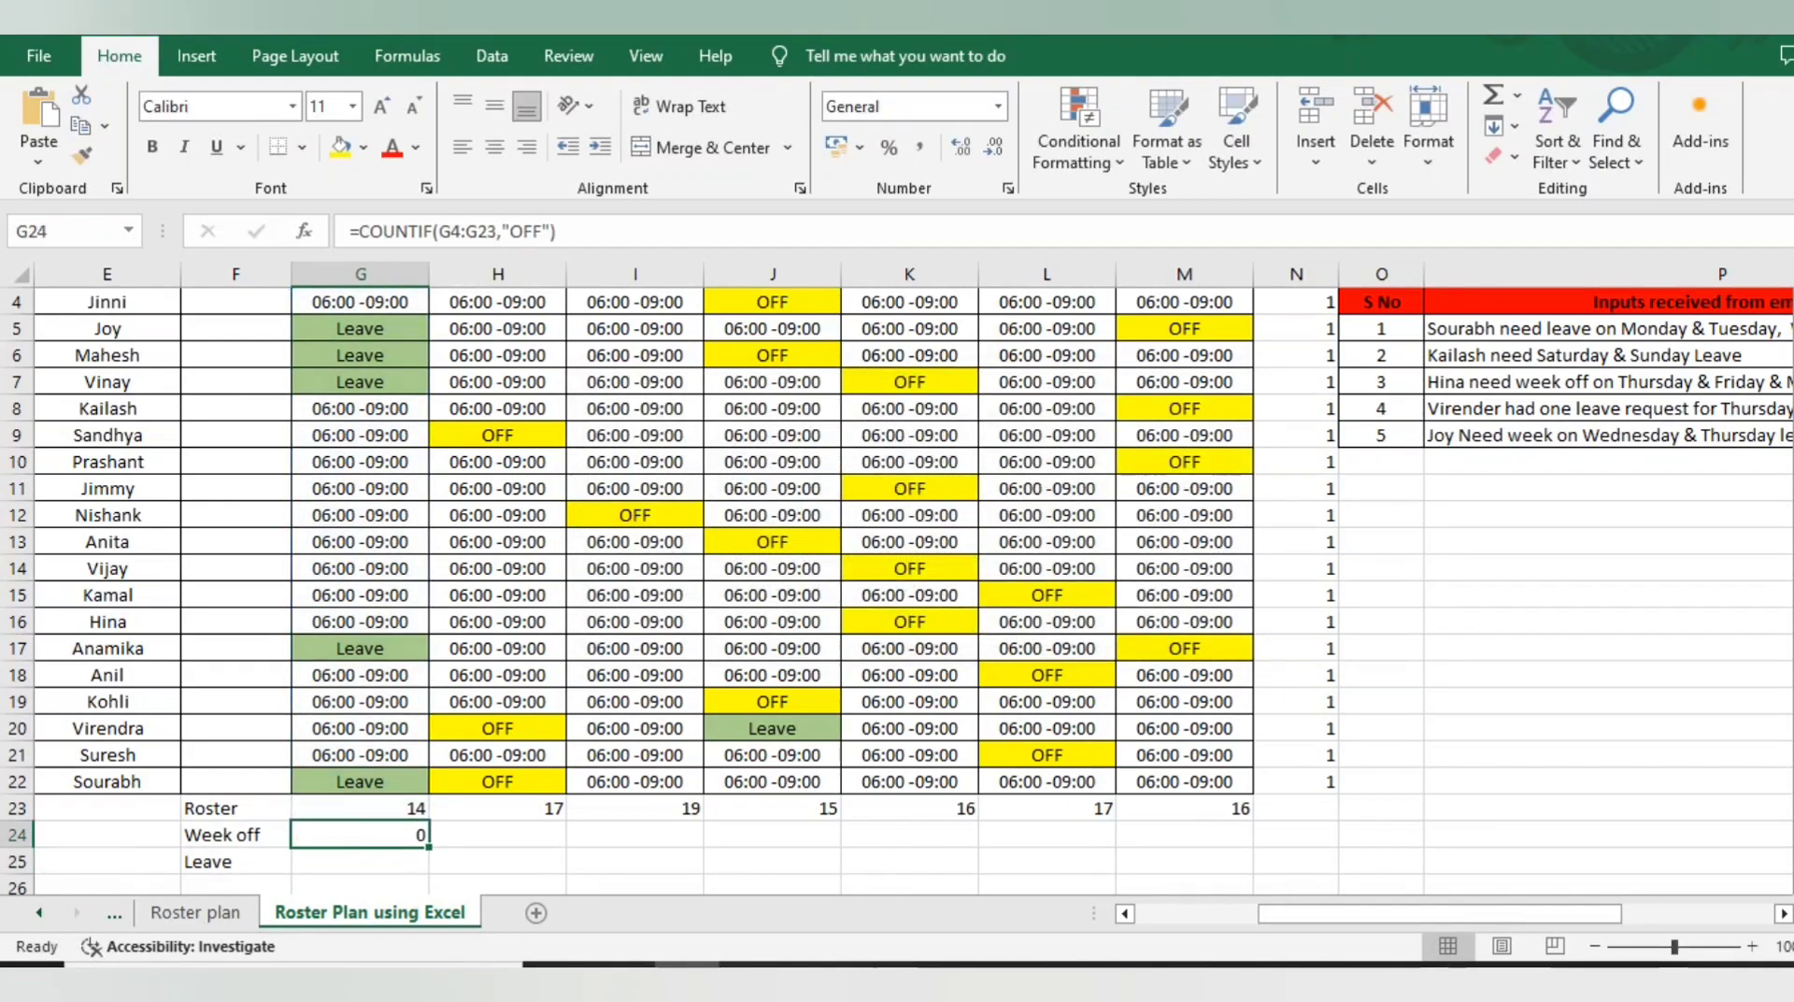
# Step: Correct the Week off formula in G24 so its COUNTIF range starts at G3
pyautogui.scroll(-4, 654, 589)
pyautogui.scroll(5, 654, 588)
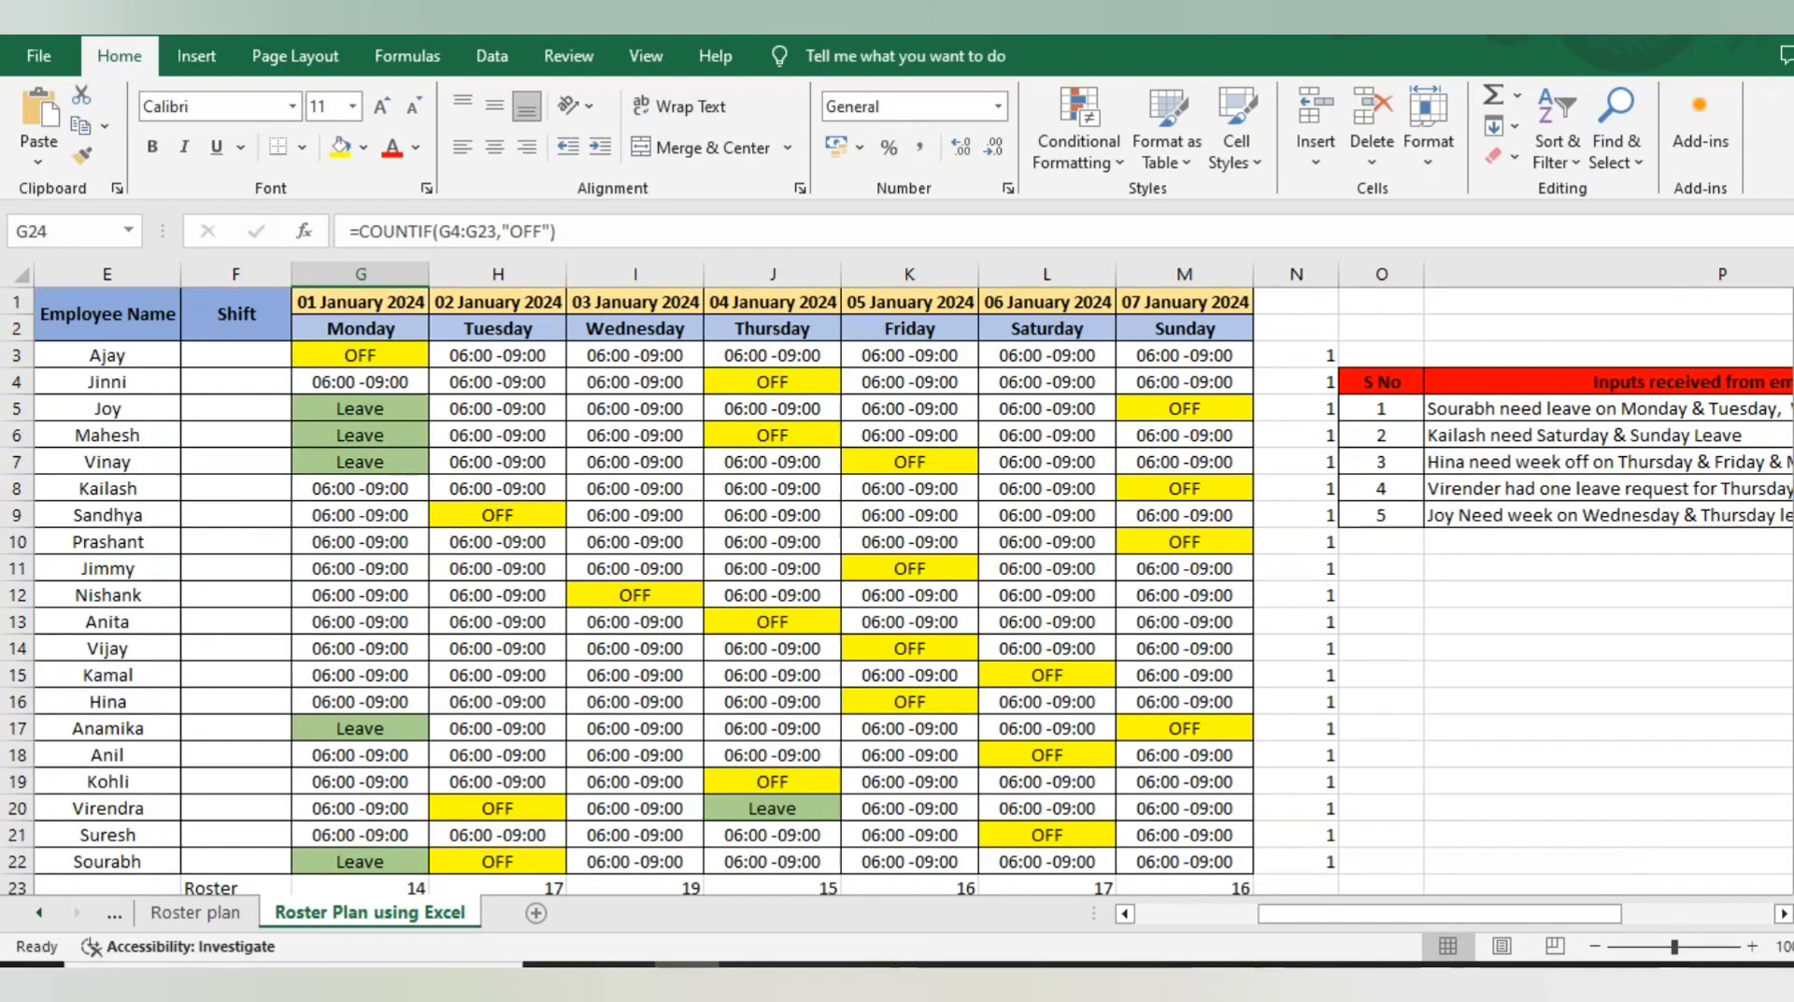
pyautogui.scroll(-1, 897, 589)
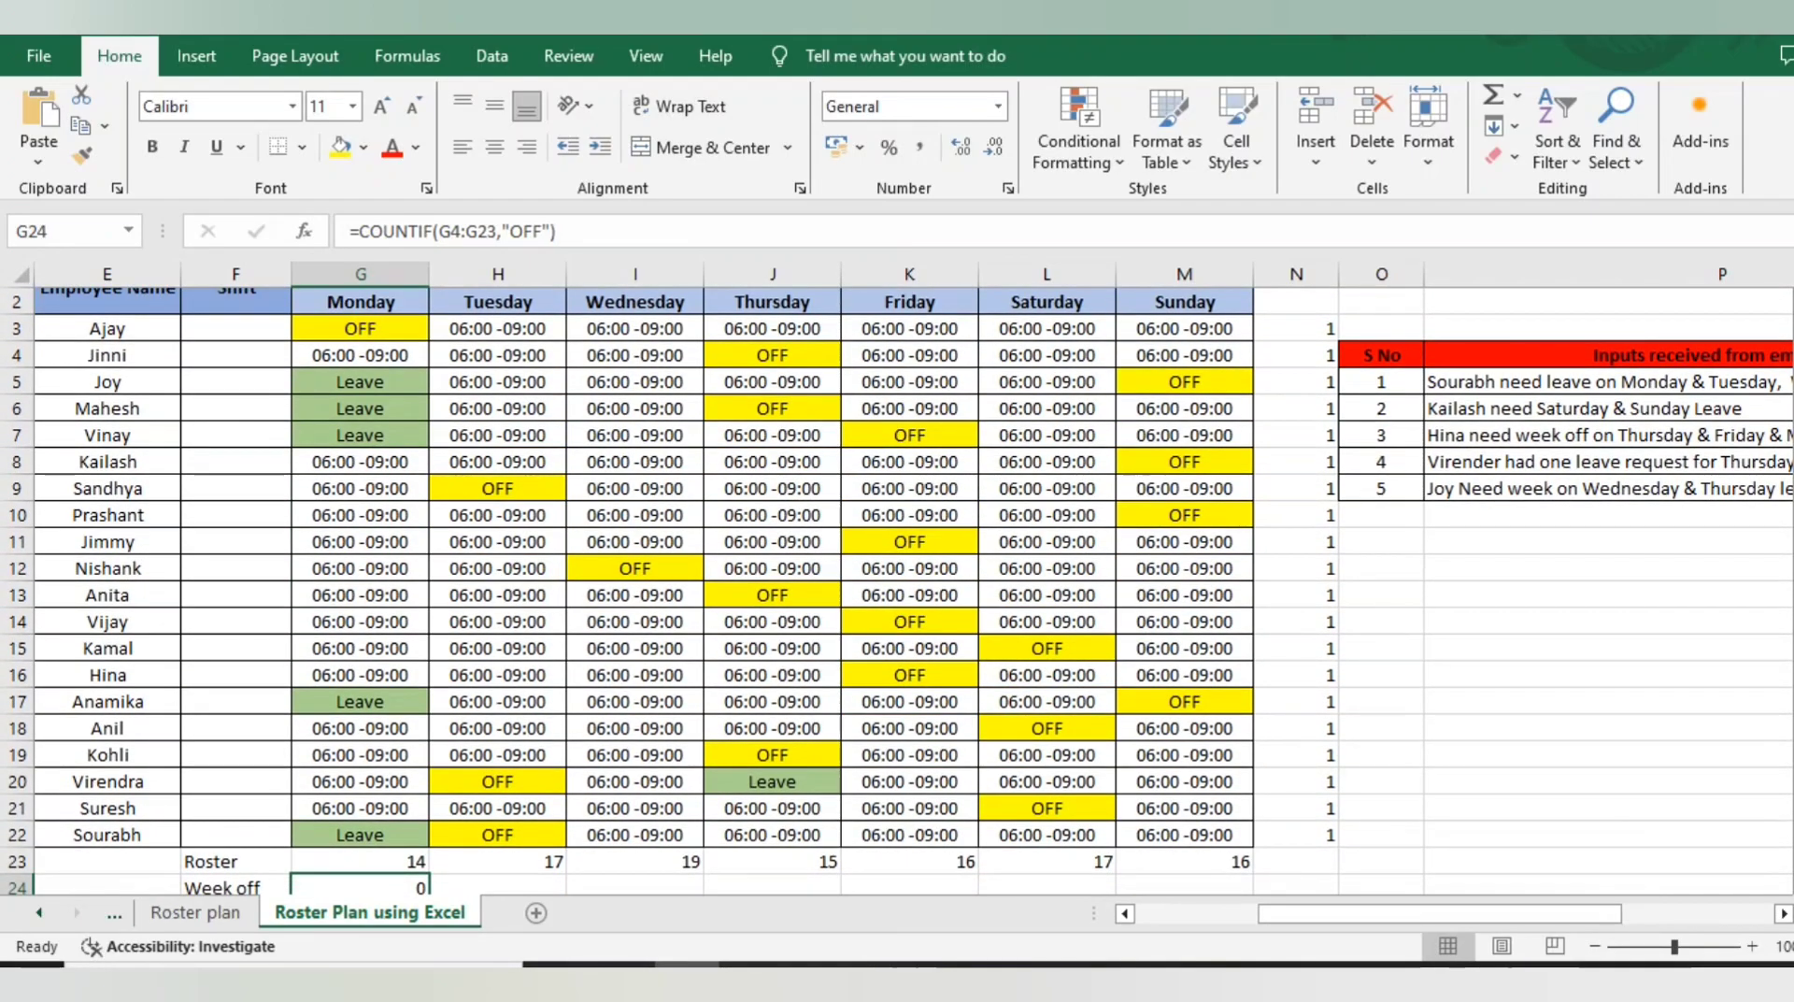
pyautogui.click(450, 232)
pyautogui.hotkey('shift', 'Right')
pyautogui.press('BackSpace')
pyautogui.write('3')
pyautogui.press('Return')
pyautogui.press('Up')
# Step: Copy the Week off formula from G24 across Tuesday to Sunday, H24:M24
pyautogui.hotkey('ctrl', 'c')
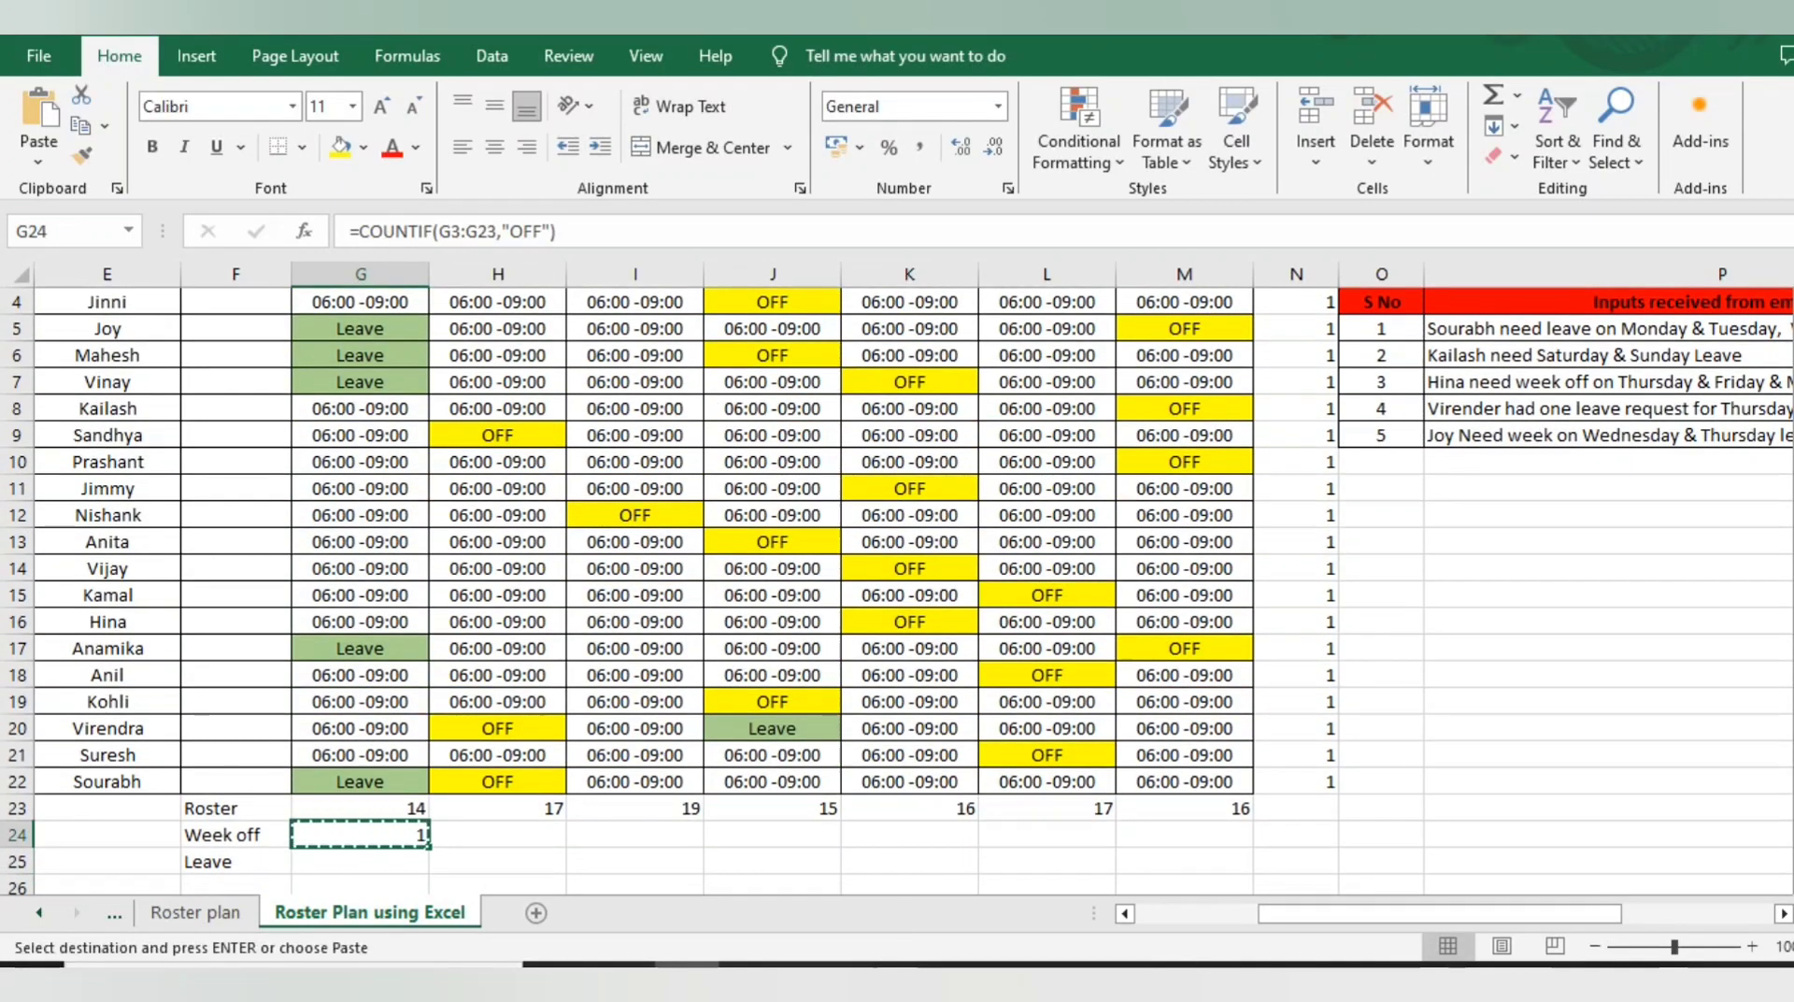
pyautogui.press('Right')
pyautogui.hotkey('shift', 'Right')
pyautogui.hotkey('shift', 'Right')
pyautogui.hotkey('shift', 'Right')
pyautogui.hotkey('shift', 'Right')
pyautogui.hotkey('shift', 'Right')
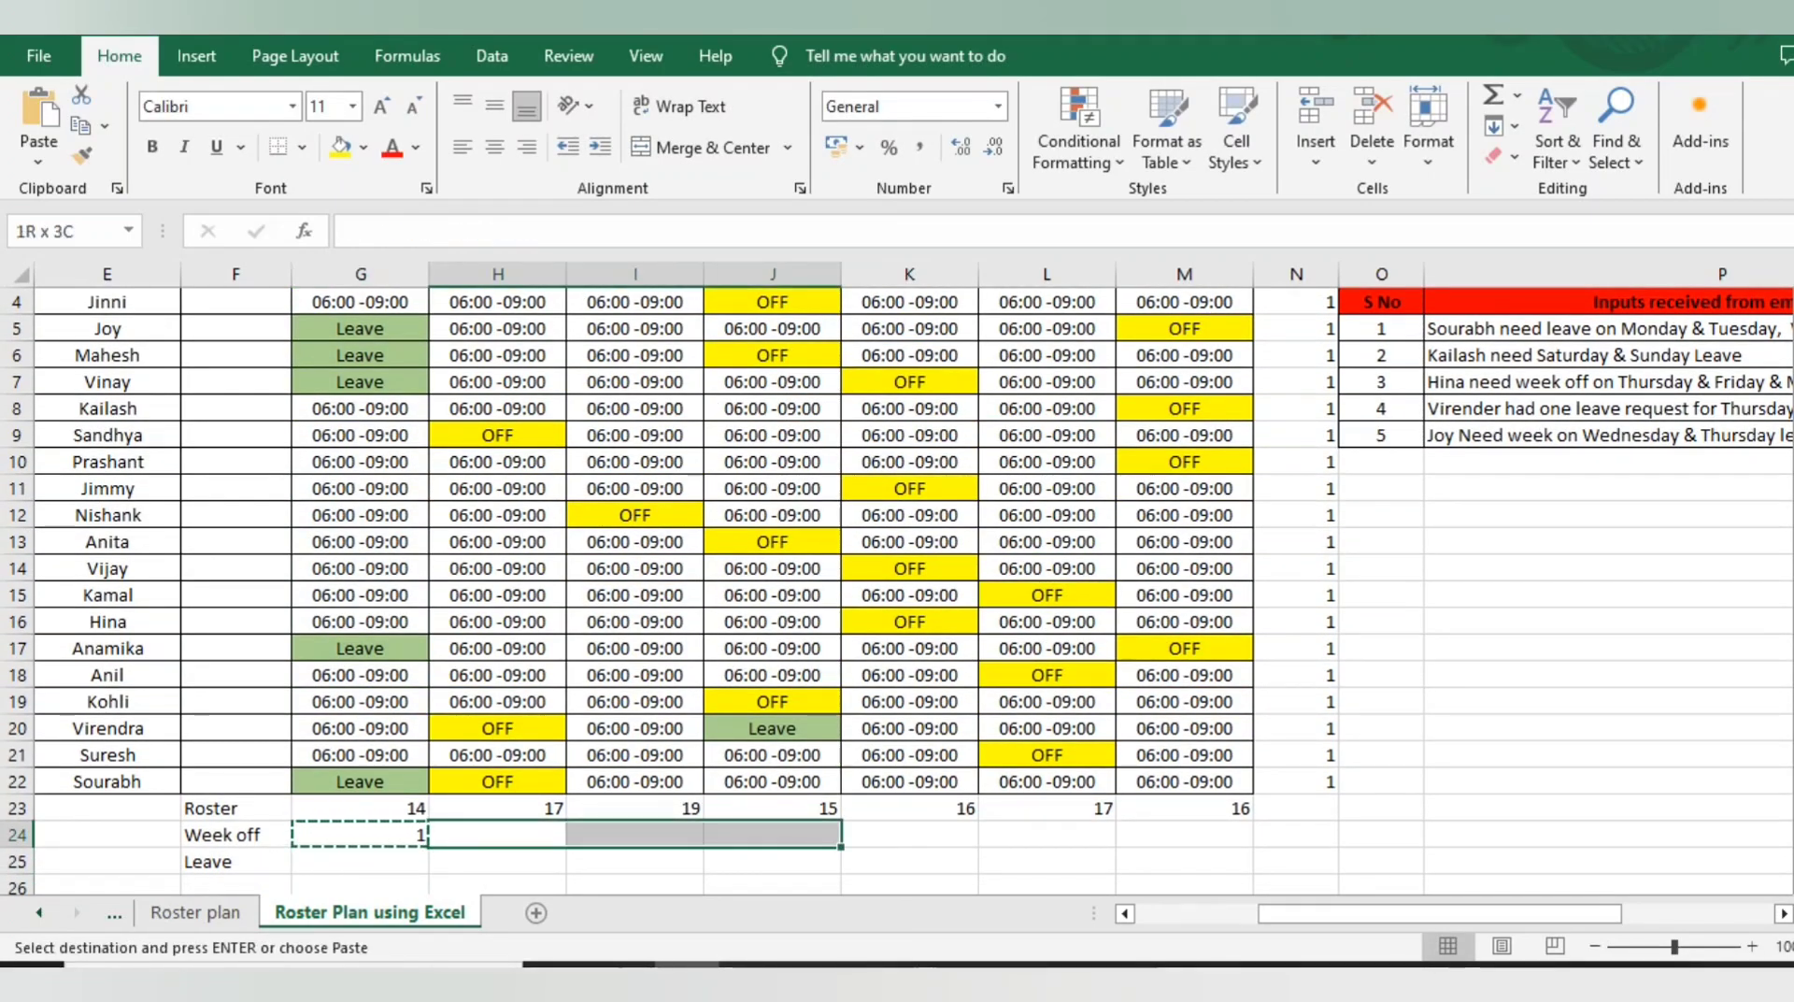
pyautogui.hotkey('ctrl', 'v')
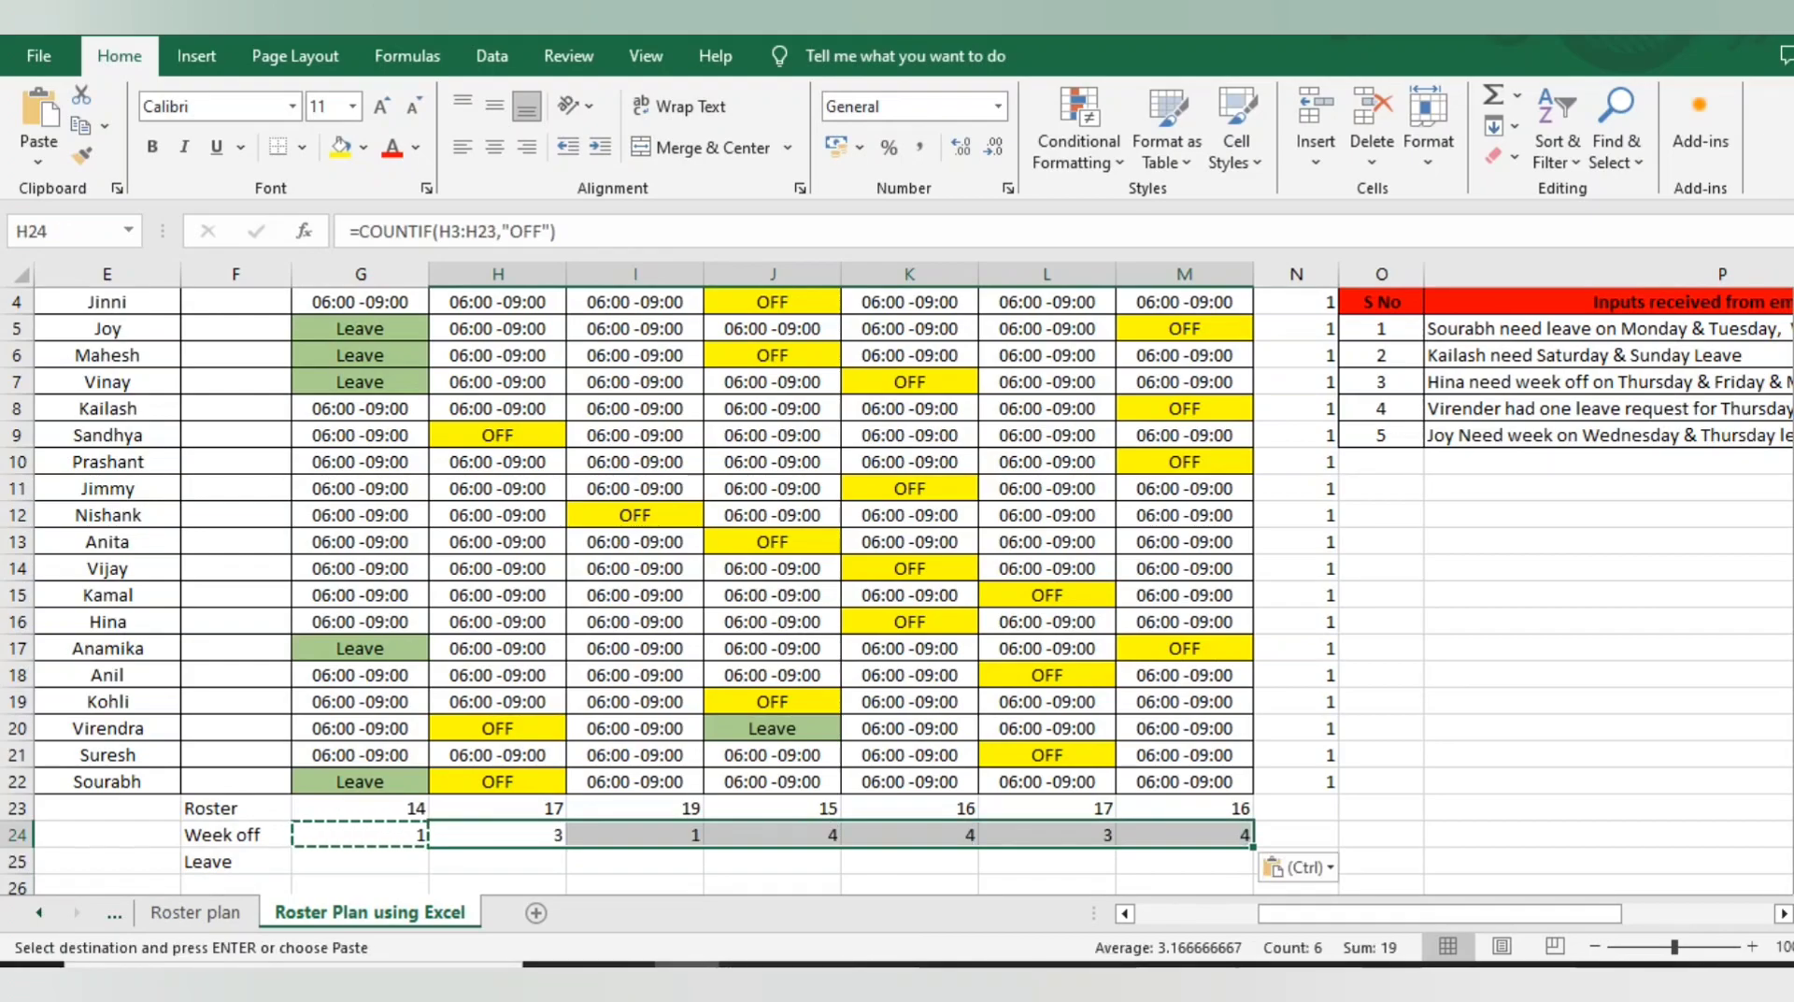
# Step: Copy the Monday Roster formula from G23 into the Leave cell G25
pyautogui.click(497, 834)
pyautogui.press('Left')
pyautogui.press('Up')
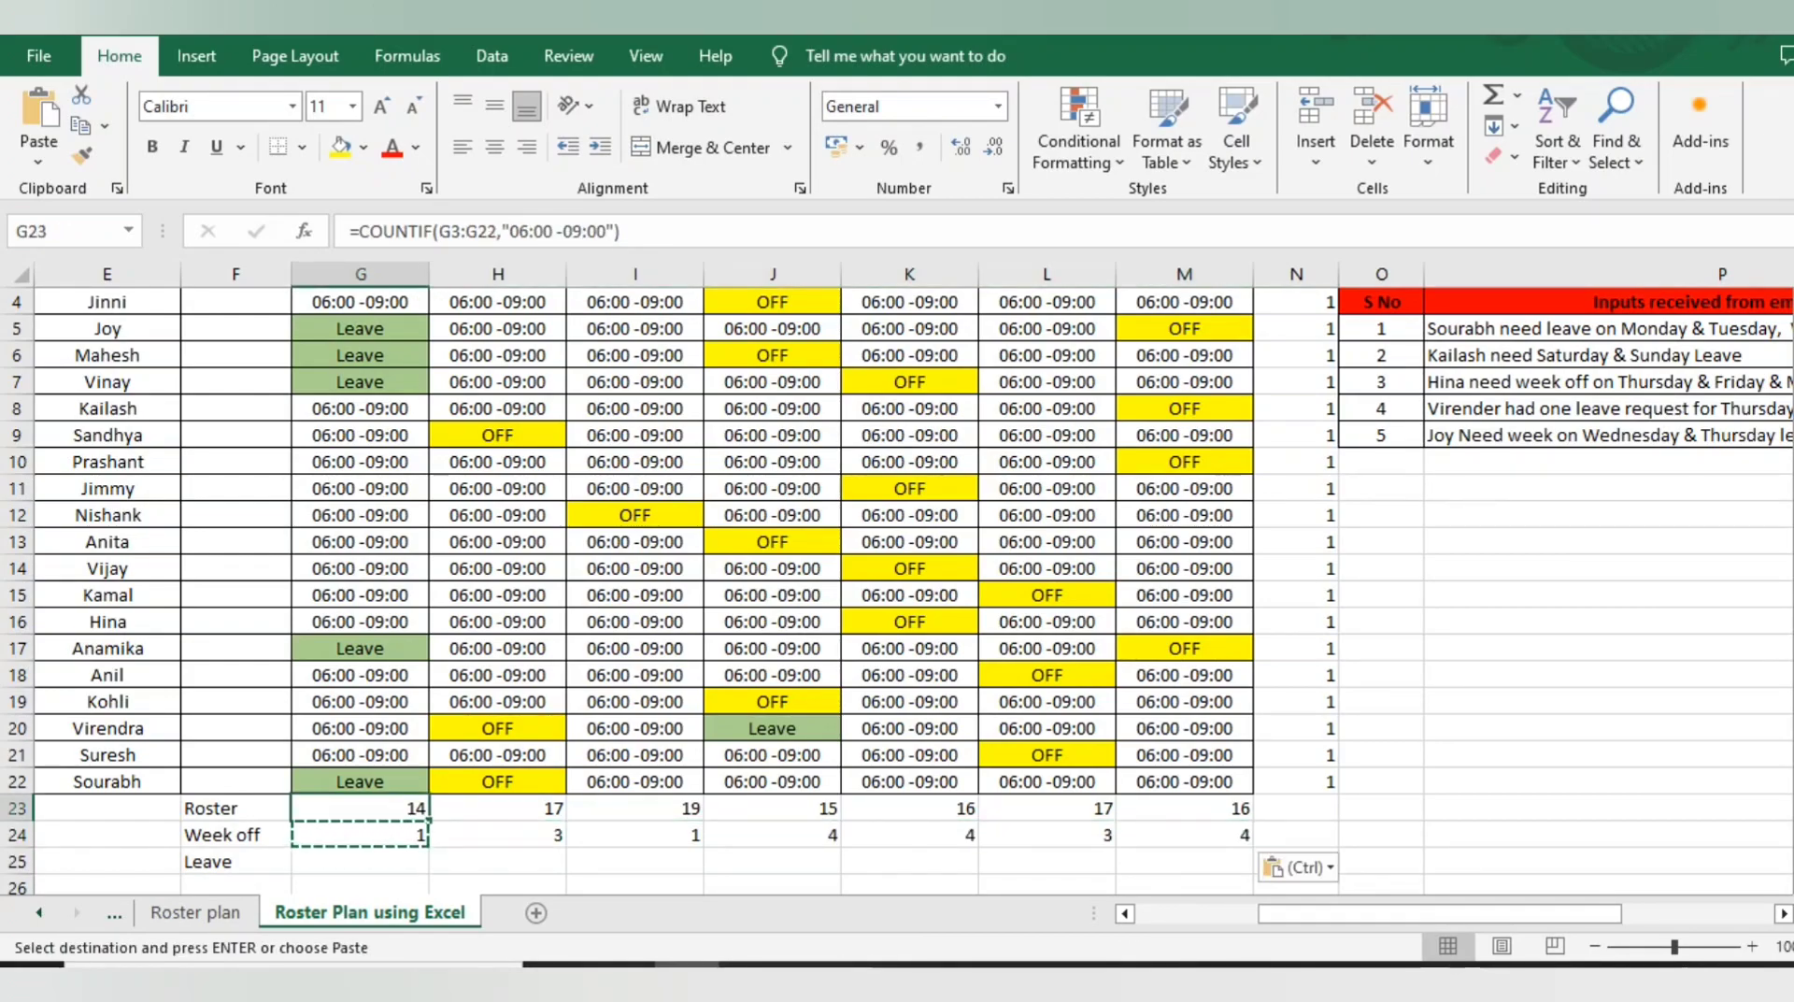
pyautogui.hotkey('ctrl', 'c')
pyautogui.press('Down')
pyautogui.press('Down')
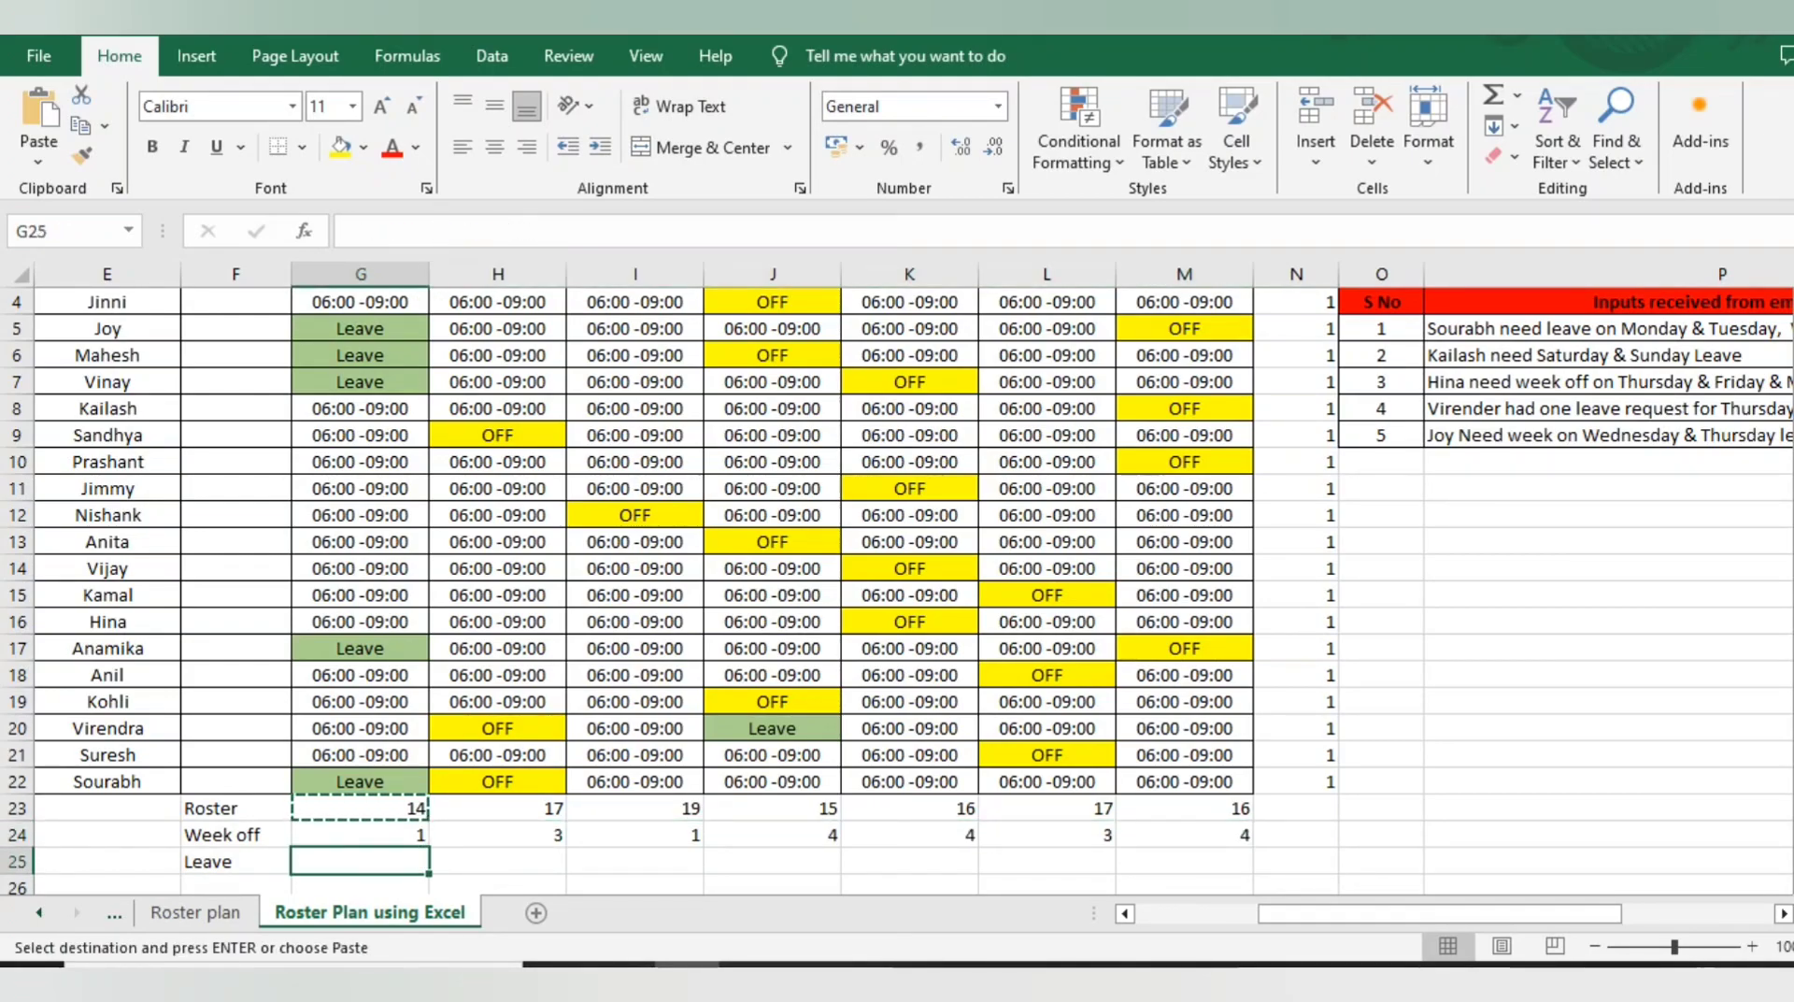
pyautogui.hotkey('ctrl', 'v')
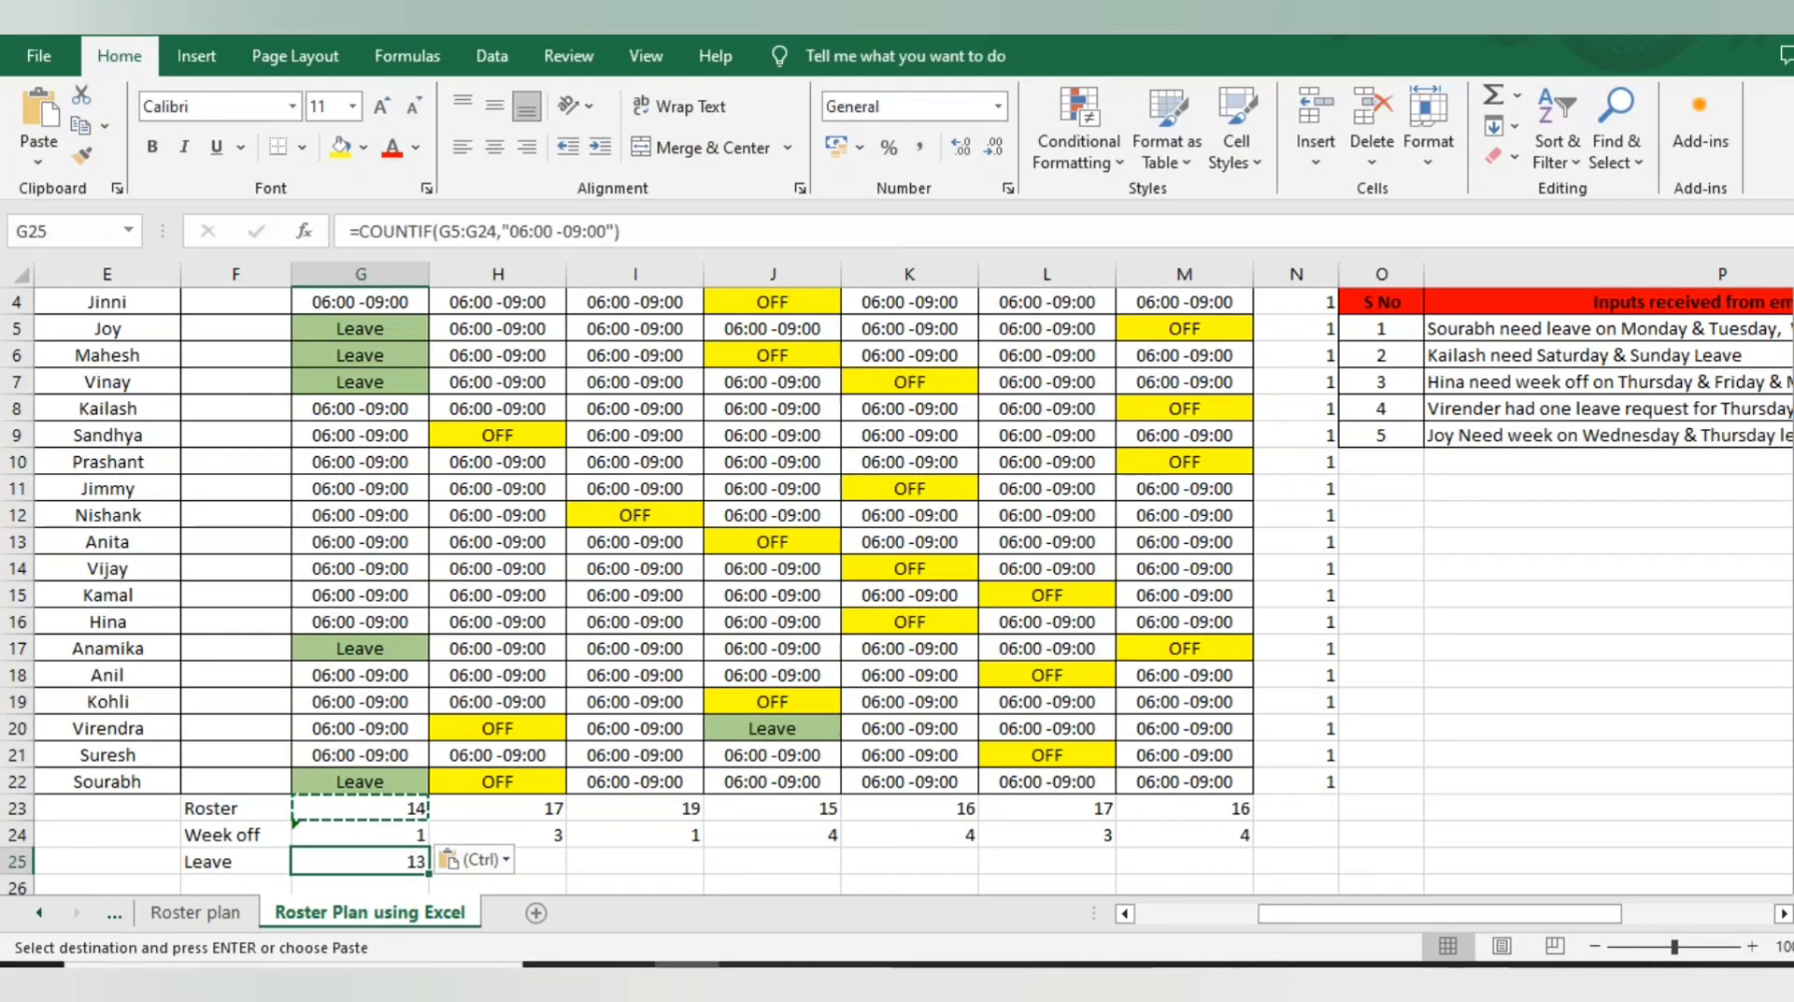
# Step: Edit the Leave formula in G25 so its range starts at G3 and its criterion is "Leave"
pyautogui.click(457, 232)
pyautogui.press('BackSpace')
pyautogui.write('3')
pyautogui.press('Tab')
pyautogui.press('Left')
pyautogui.press('Up')
pyautogui.press('Up')
pyautogui.press('Down')
pyautogui.press('Down')
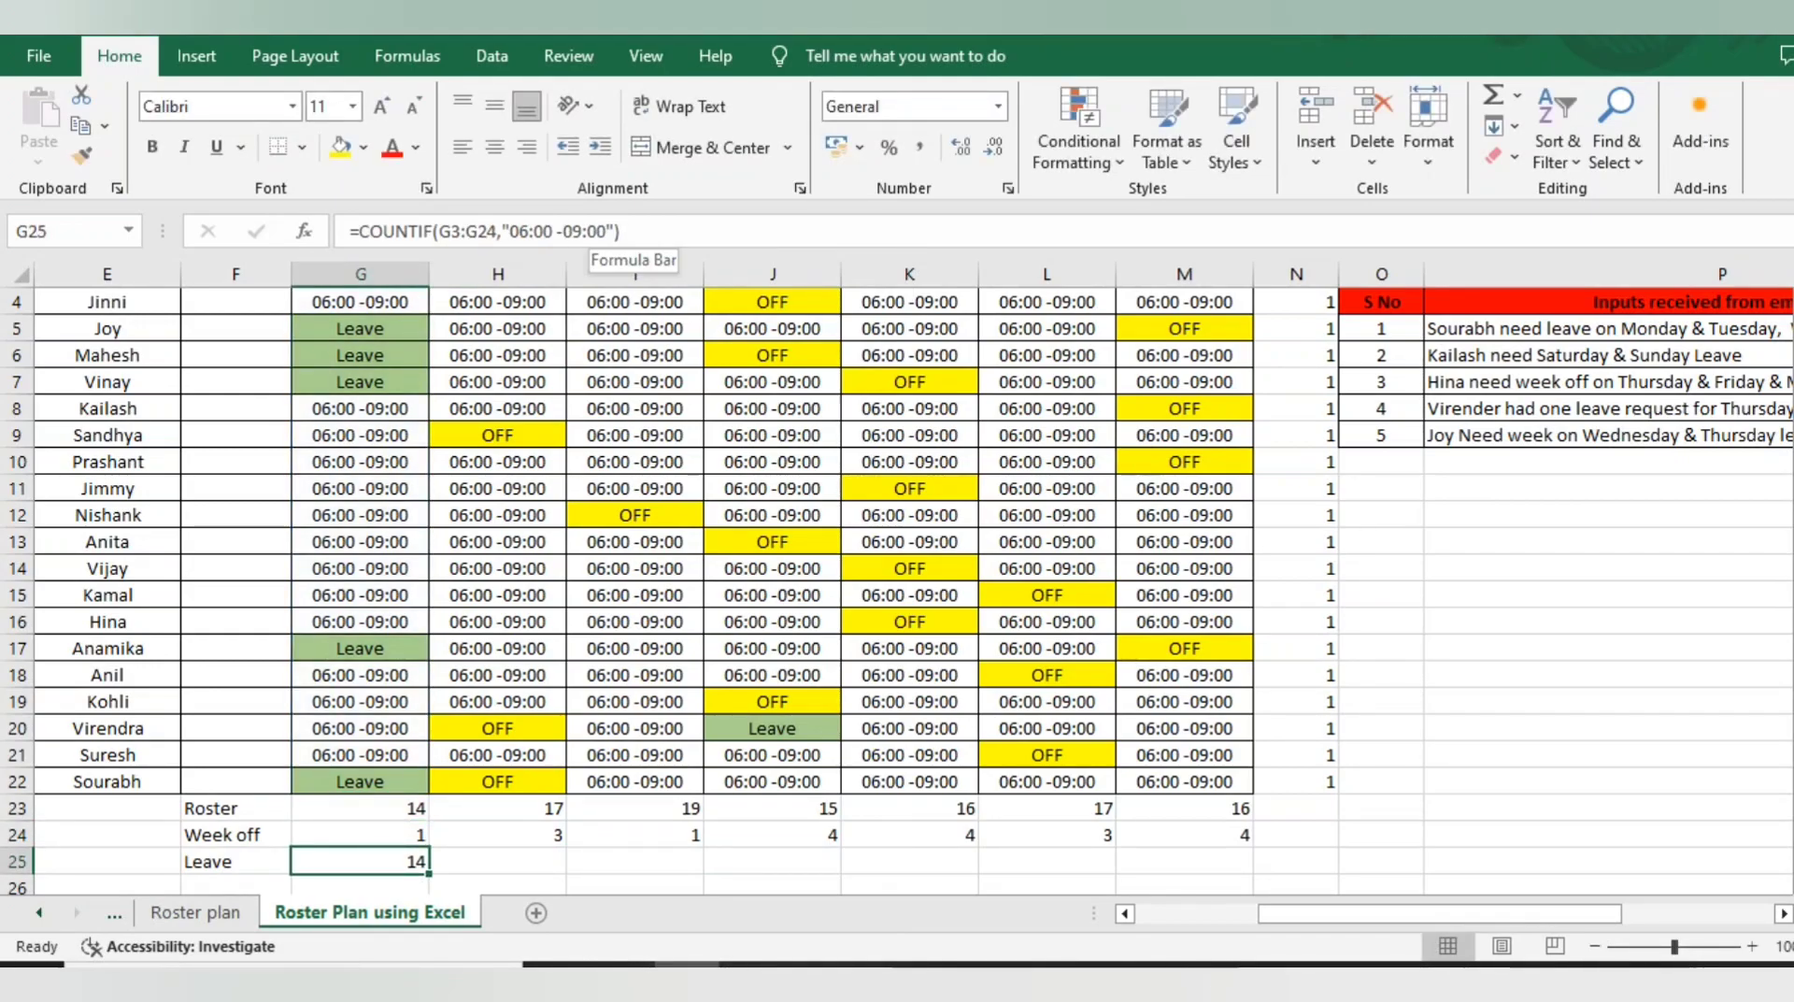
pyautogui.click(608, 231)
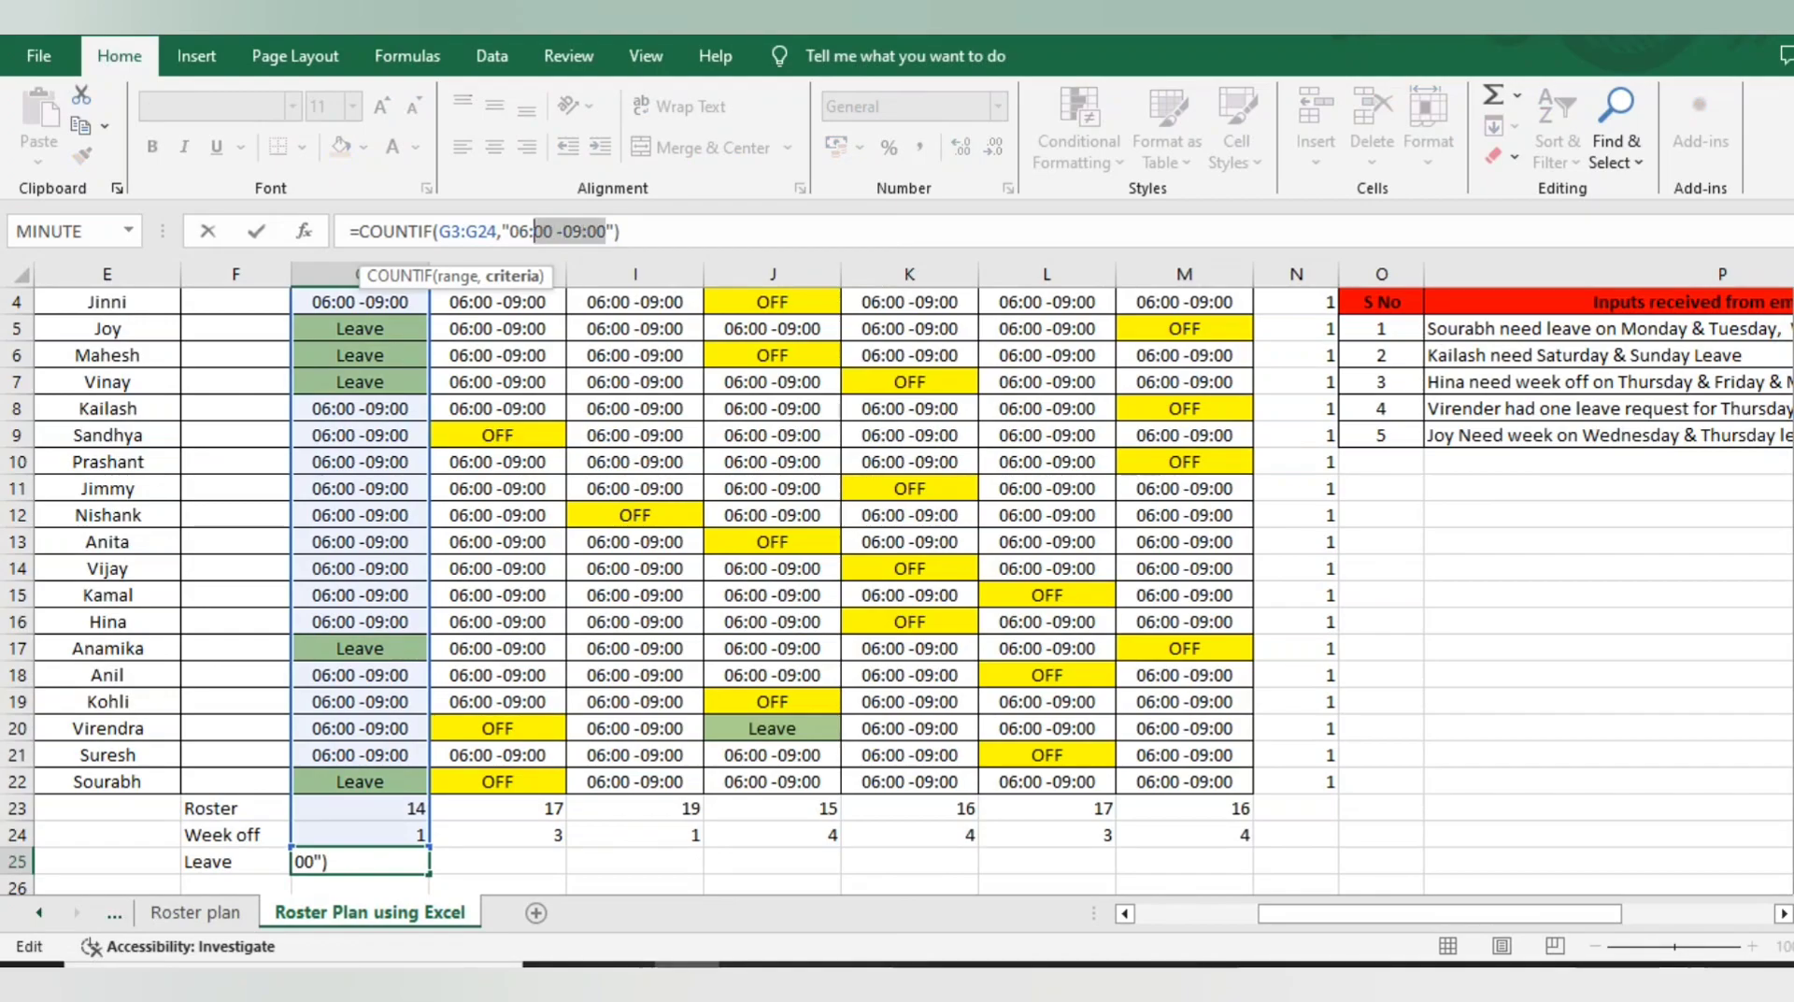
pyautogui.press('BackSpace')
pyautogui.write('Leave')
pyautogui.press('Return')
# Step: Copy the Leave formula from G25 across all weekday columns through Sunday, G25:M25
pyautogui.click(361, 834)
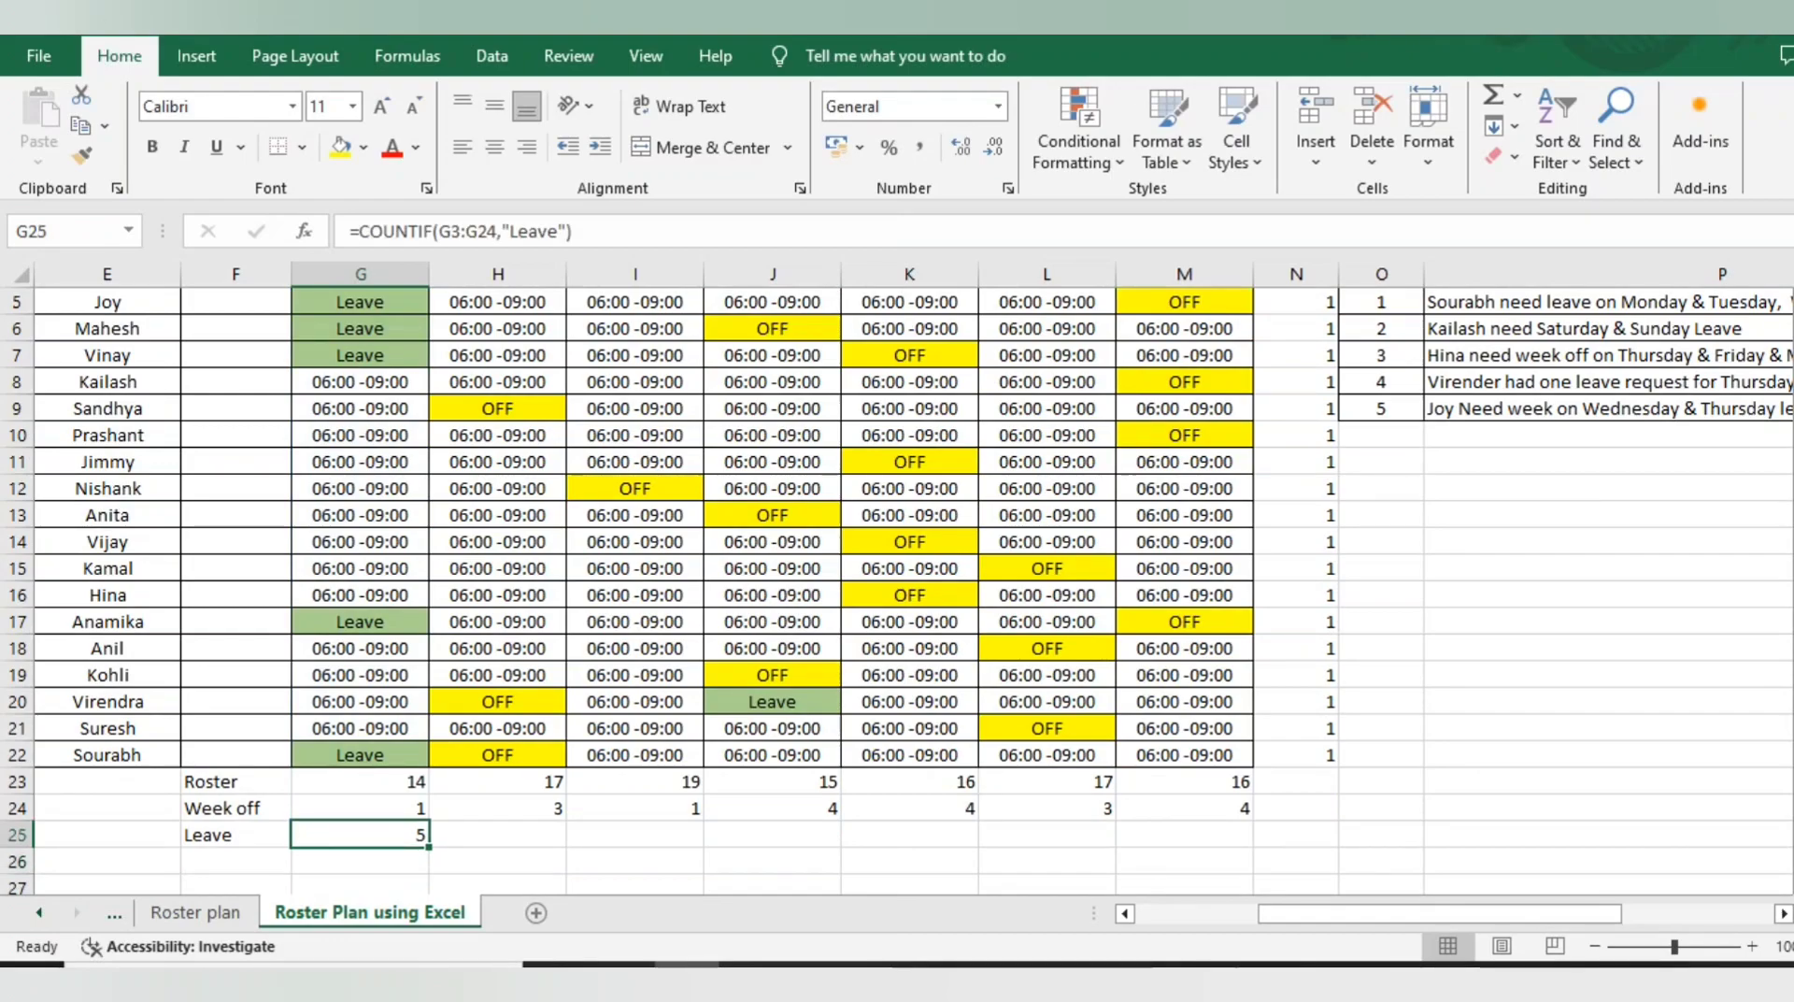
pyautogui.hotkey('ctrl', 'c')
pyautogui.moveTo(361, 835); pyautogui.dragTo(1184, 835)
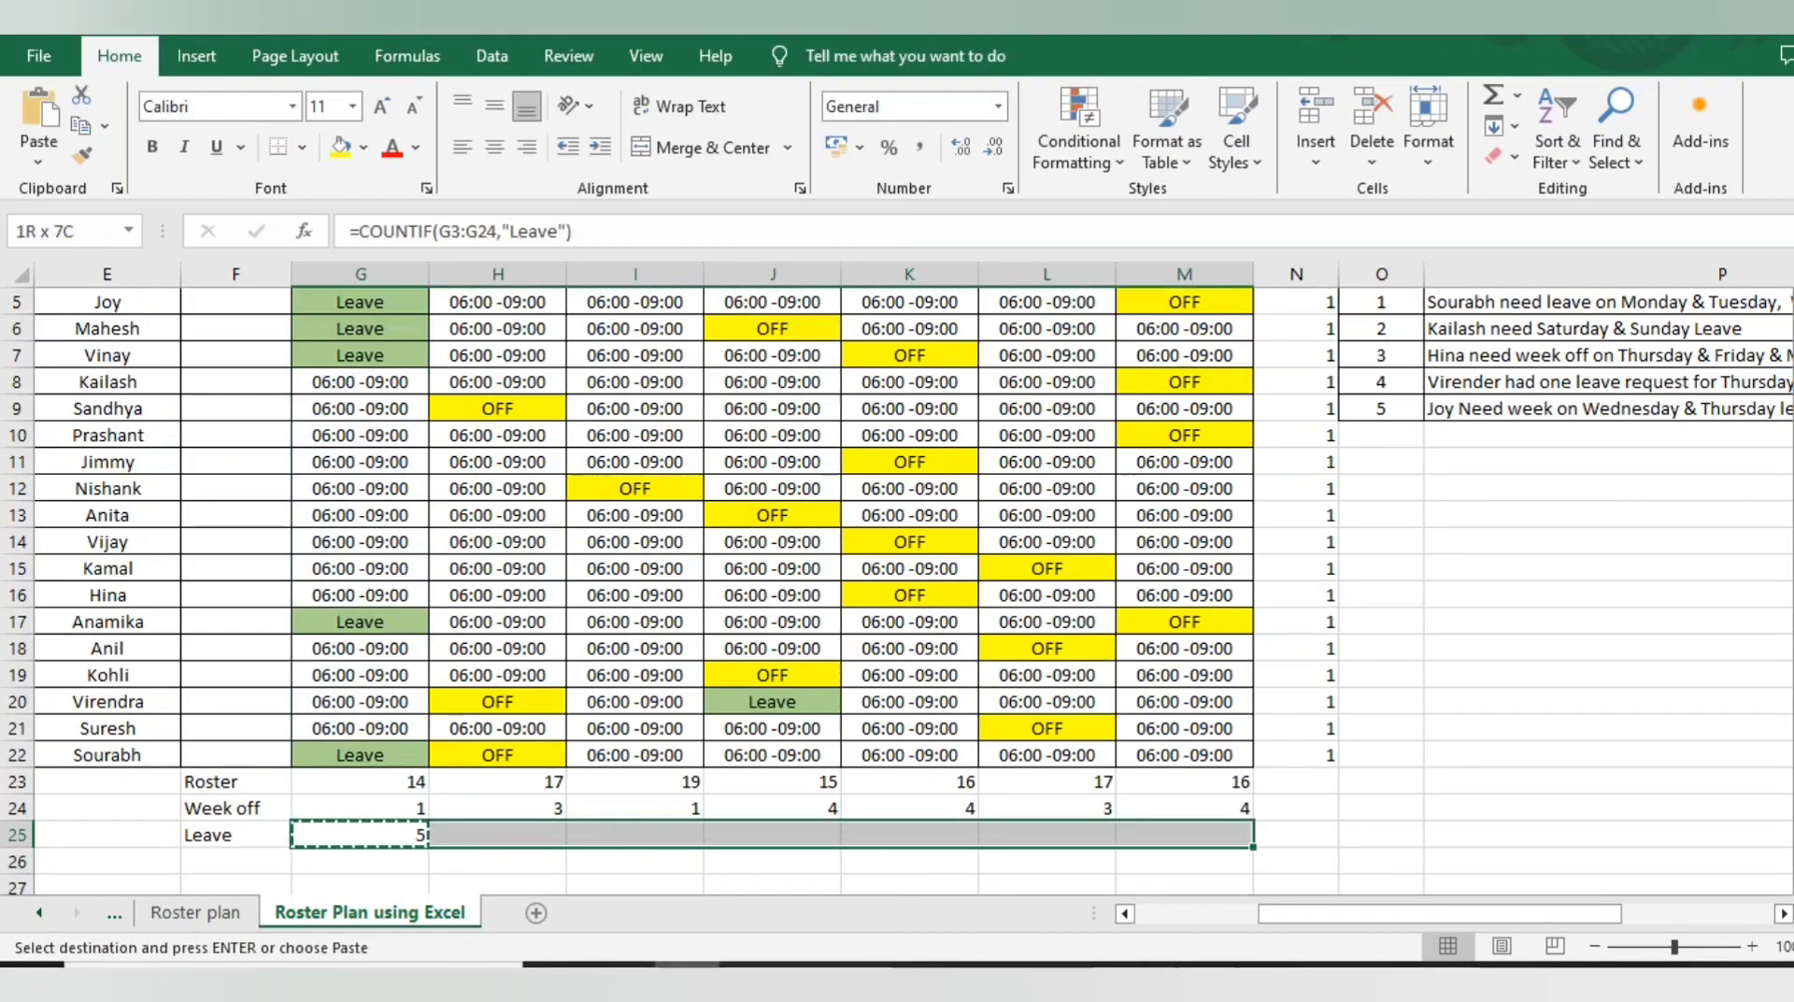
pyautogui.hotkey('ctrl', 'v')
# Step: Select the whole summary block G23:M25 to review the Roster, Week off and Leave counts
pyautogui.click(361, 834)
pyautogui.hotkey('ctrl', 'shift', 'Right')
pyautogui.press('Up')
pyautogui.press('Up')
pyautogui.hotkey('ctrl', 'shift', 'Down')
pyautogui.hotkey('ctrl', 'shift', 'Right')
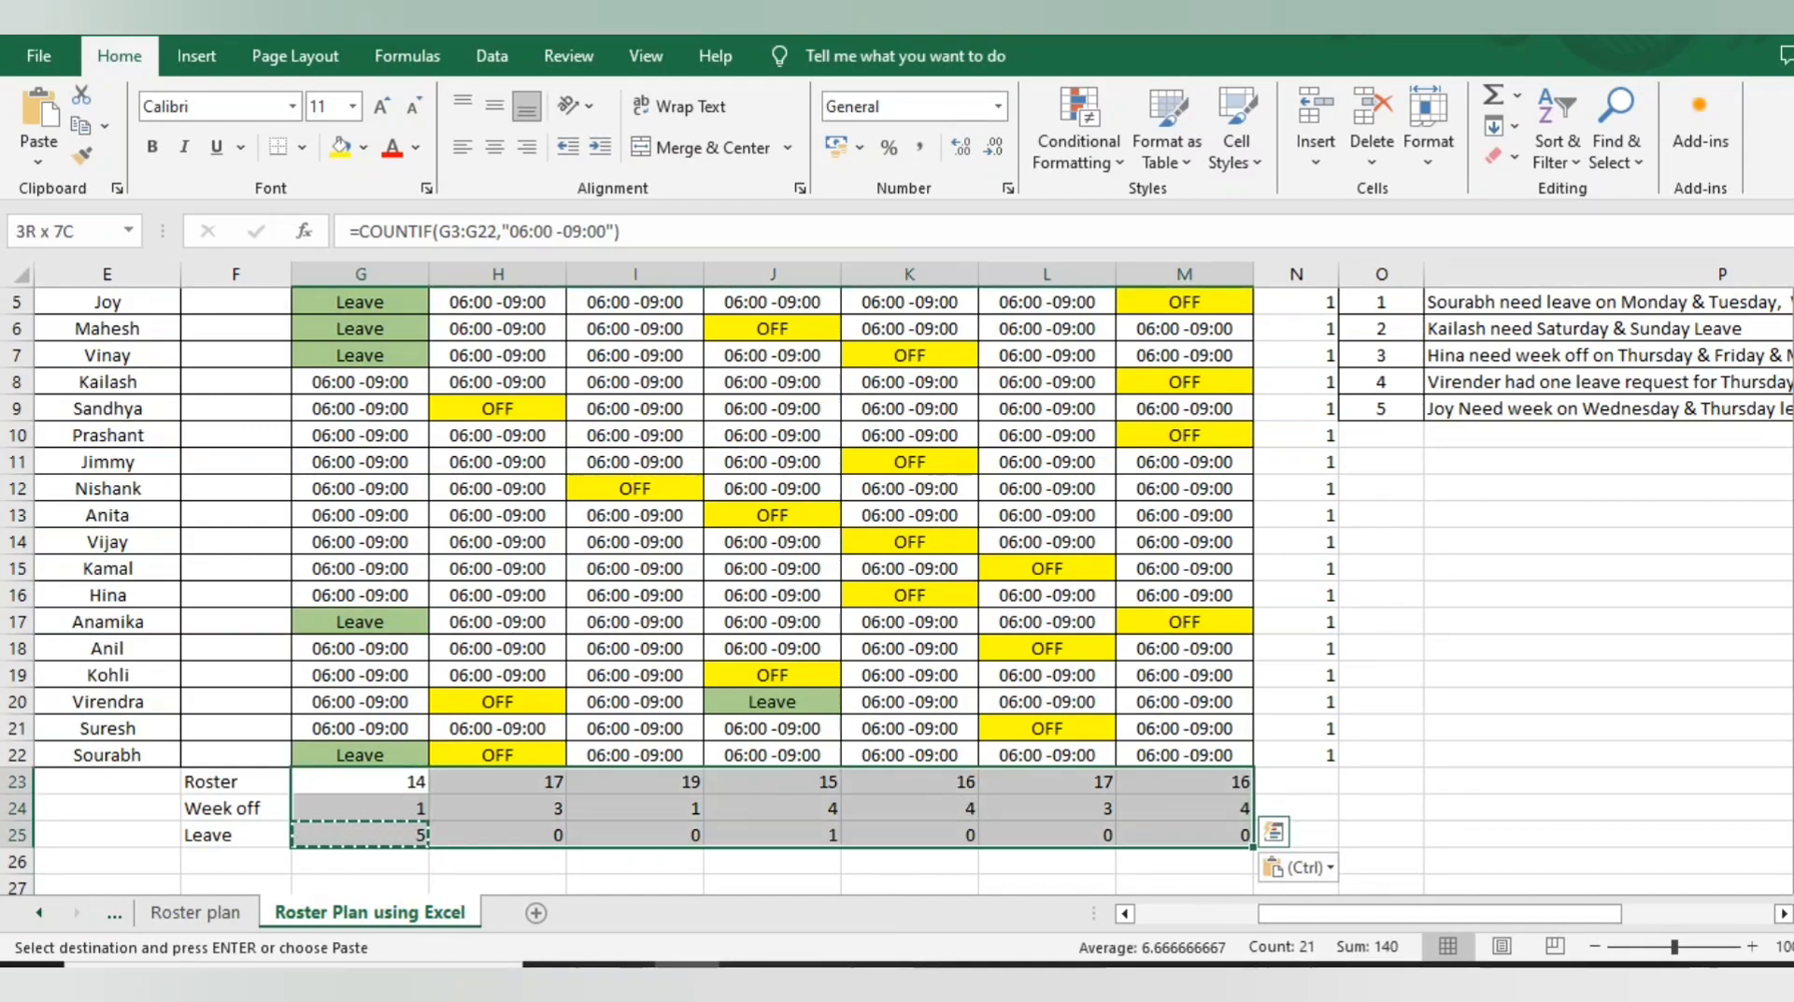
pyautogui.press('Right')
pyautogui.press('Left')
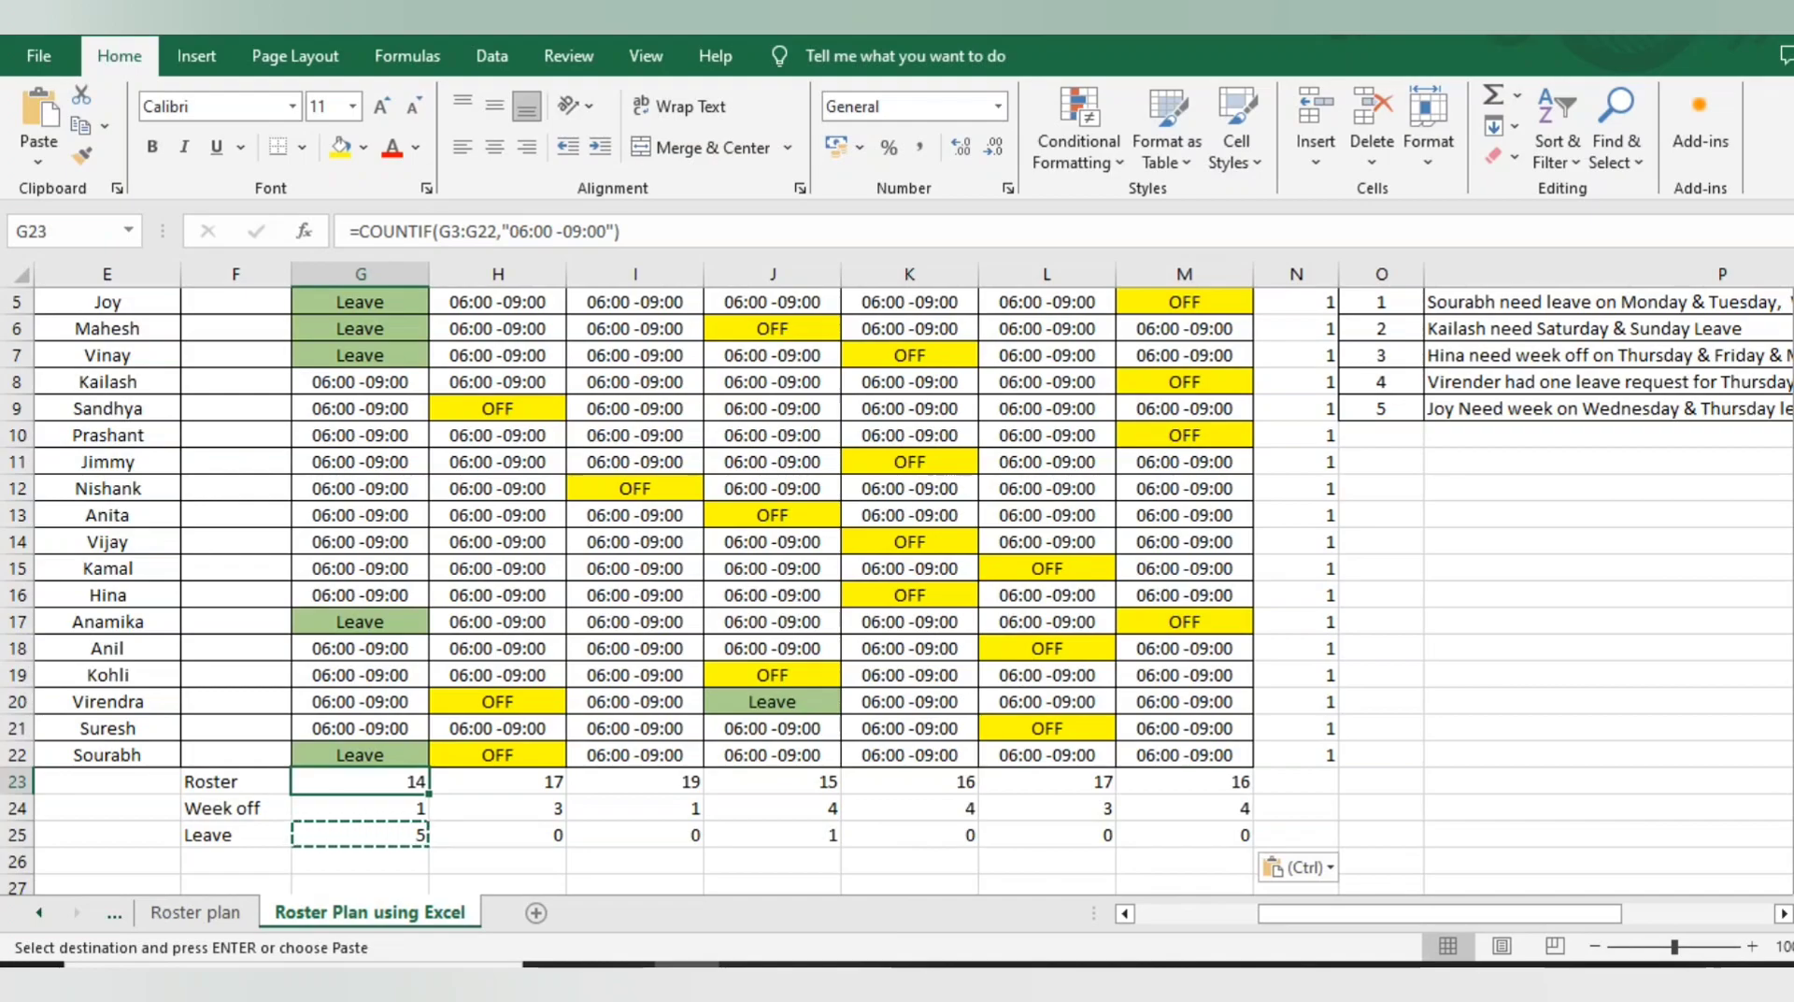
# Step: Go back and forth along the Roster row to examine the daily counts, ending at Monday's cell G23
pyautogui.press('Left')
pyautogui.press('Right')
pyautogui.press('Right')
pyautogui.press('Right')
pyautogui.press('Right')
pyautogui.press('Right')
pyautogui.press('Right')
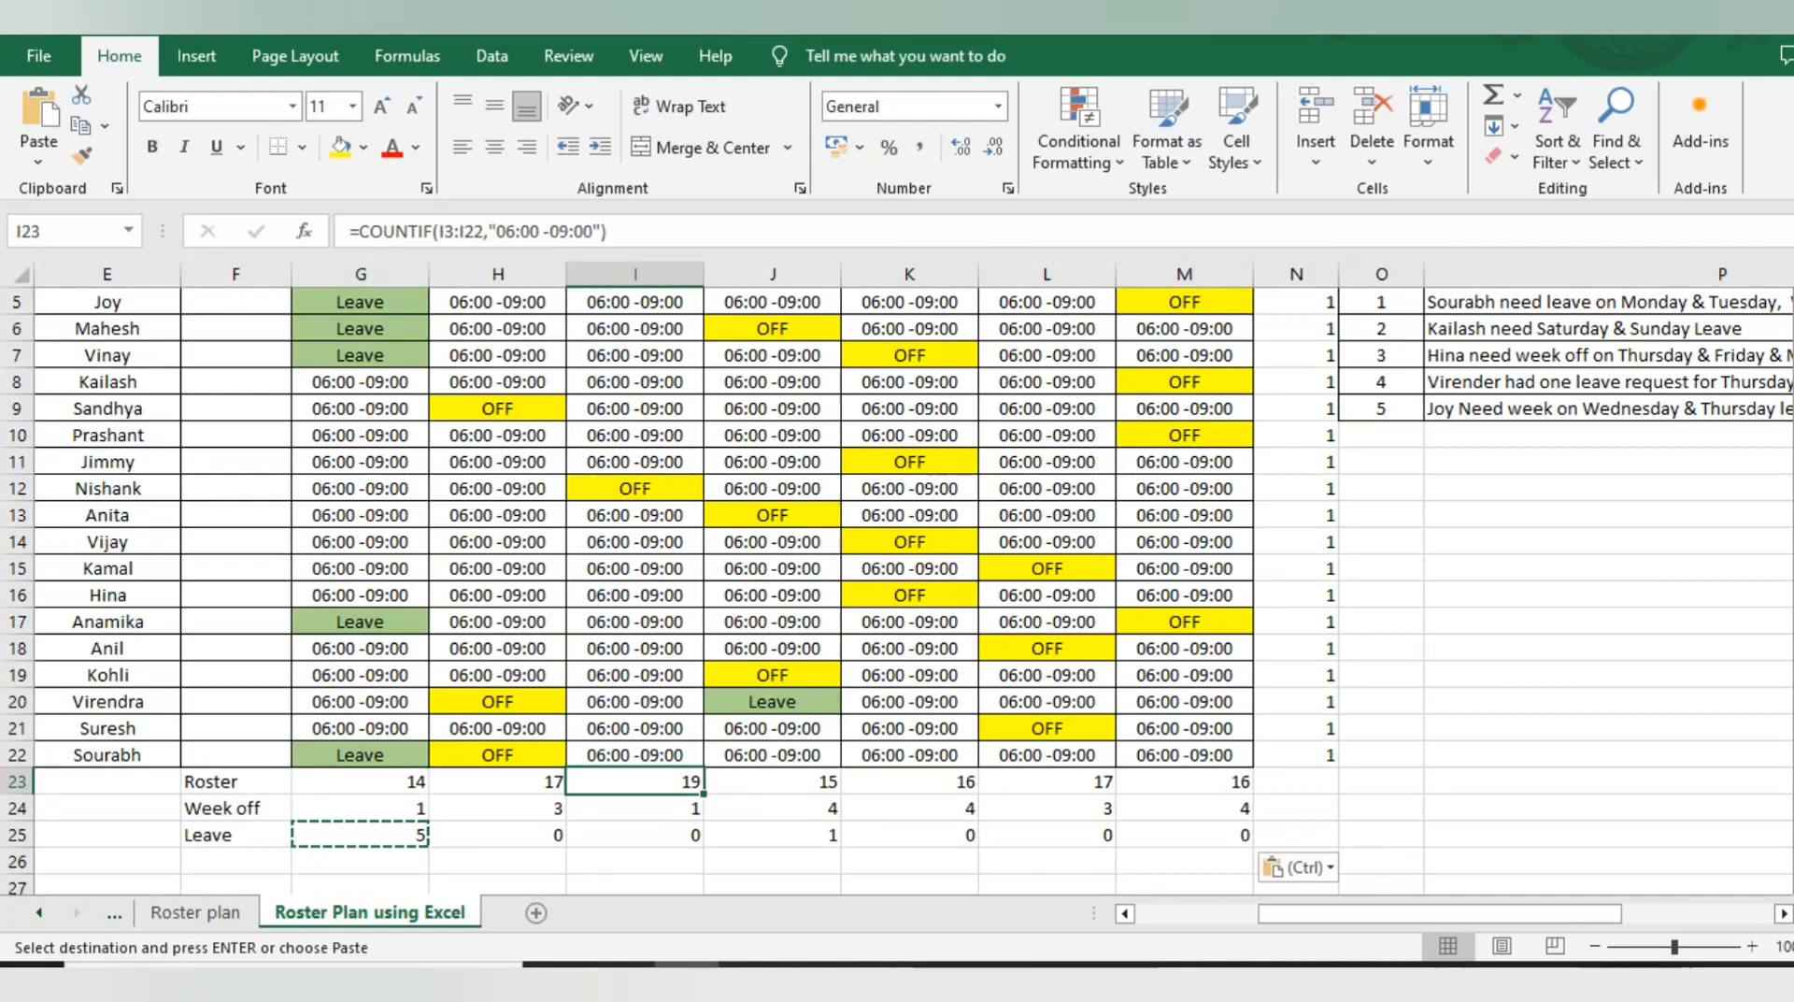
pyautogui.press('Right')
pyautogui.press('Right')
pyautogui.press('Left')
pyautogui.press('Left')
pyautogui.press('Left')
pyautogui.press('Left')
pyautogui.press('Left')
pyautogui.press('Left')
pyautogui.press('Left')
pyautogui.press('Left')
pyautogui.press('Left')
pyautogui.press('Left')
pyautogui.press('Right')
pyautogui.press('Right')
pyautogui.press('Right')
pyautogui.press('Right')
pyautogui.press('Right')
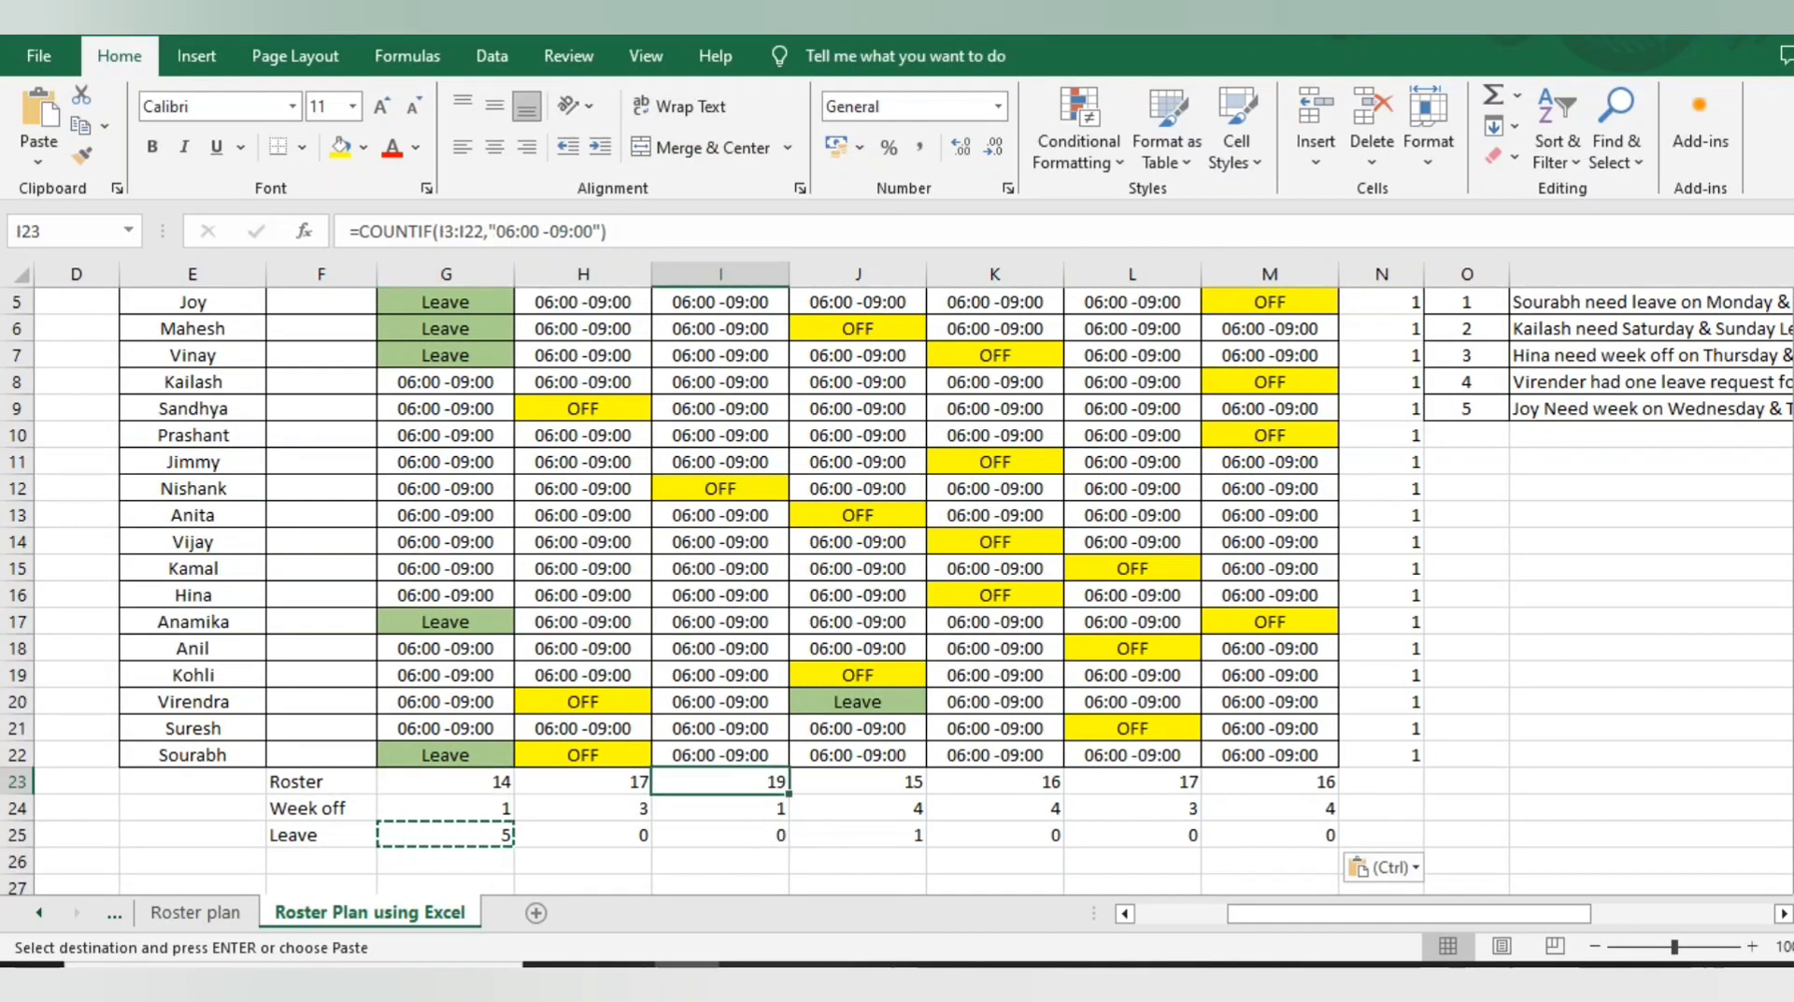
pyautogui.press('Left')
pyautogui.press('Left')
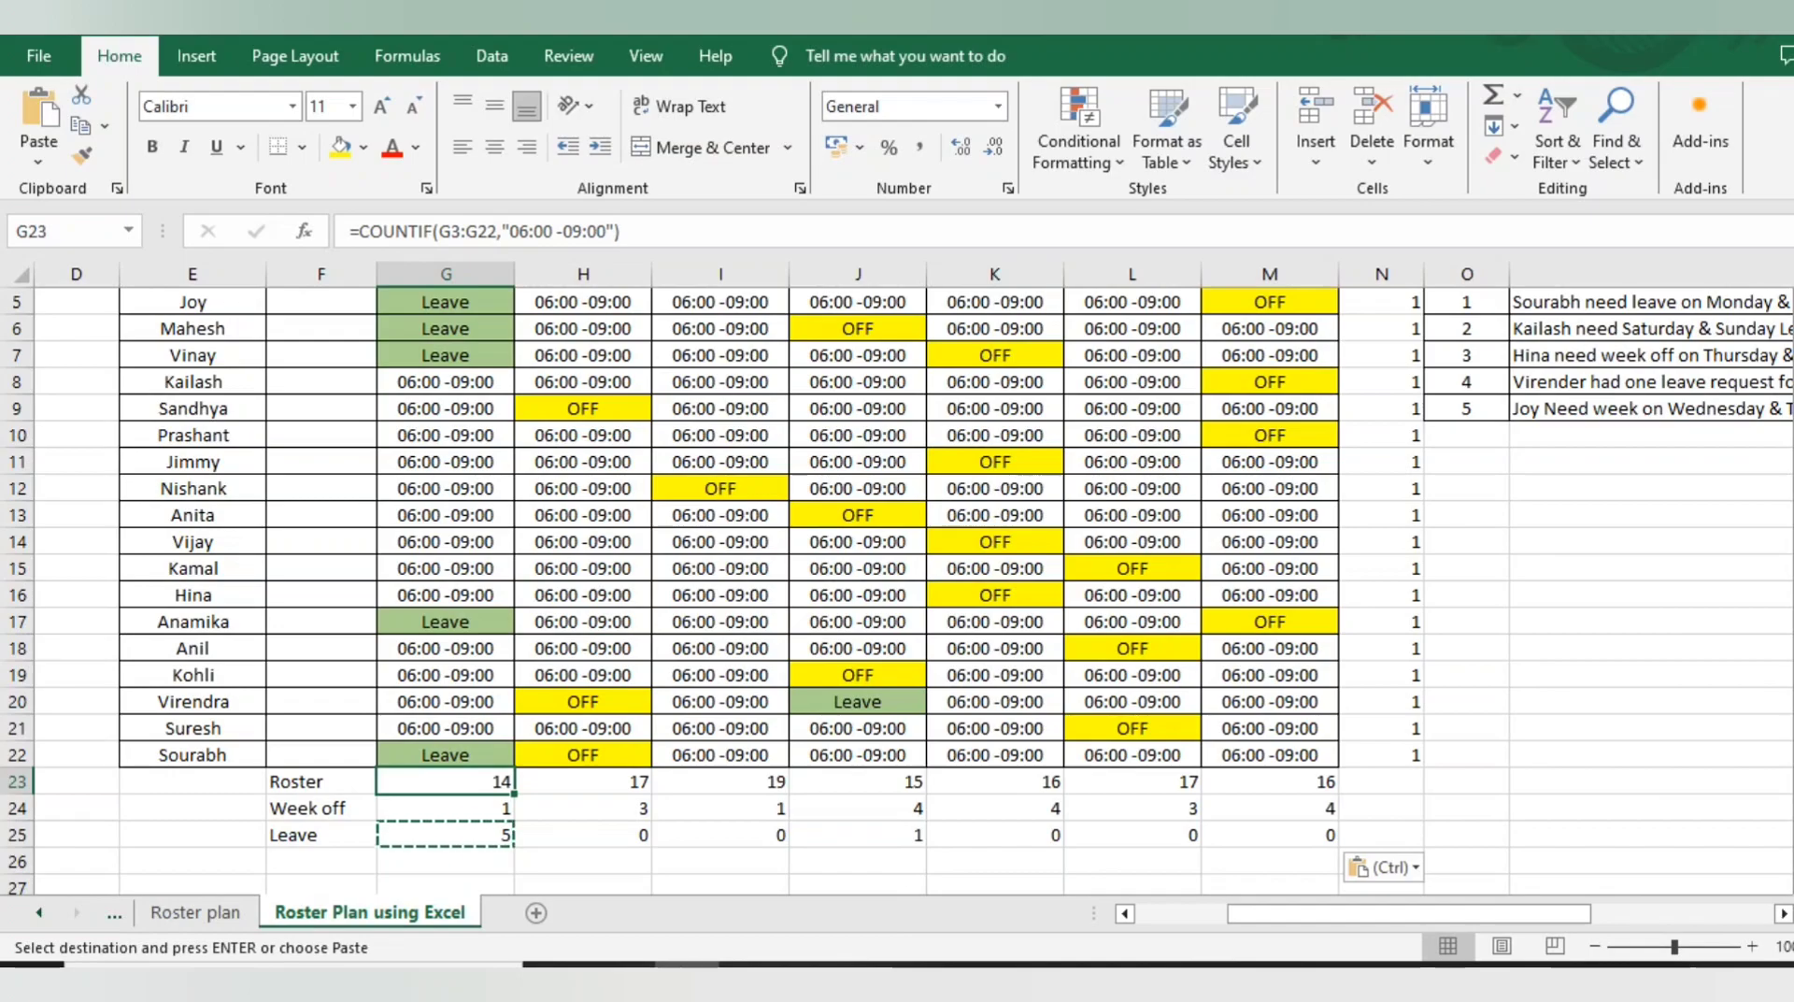
# Step: Copy the 06:00 -09:00 shift from G21 over the Monday Leave entries in G22 and G17
pyautogui.press('Up')
pyautogui.press('Up')
pyautogui.hotkey('ctrl', 'c')
pyautogui.click(445, 755)
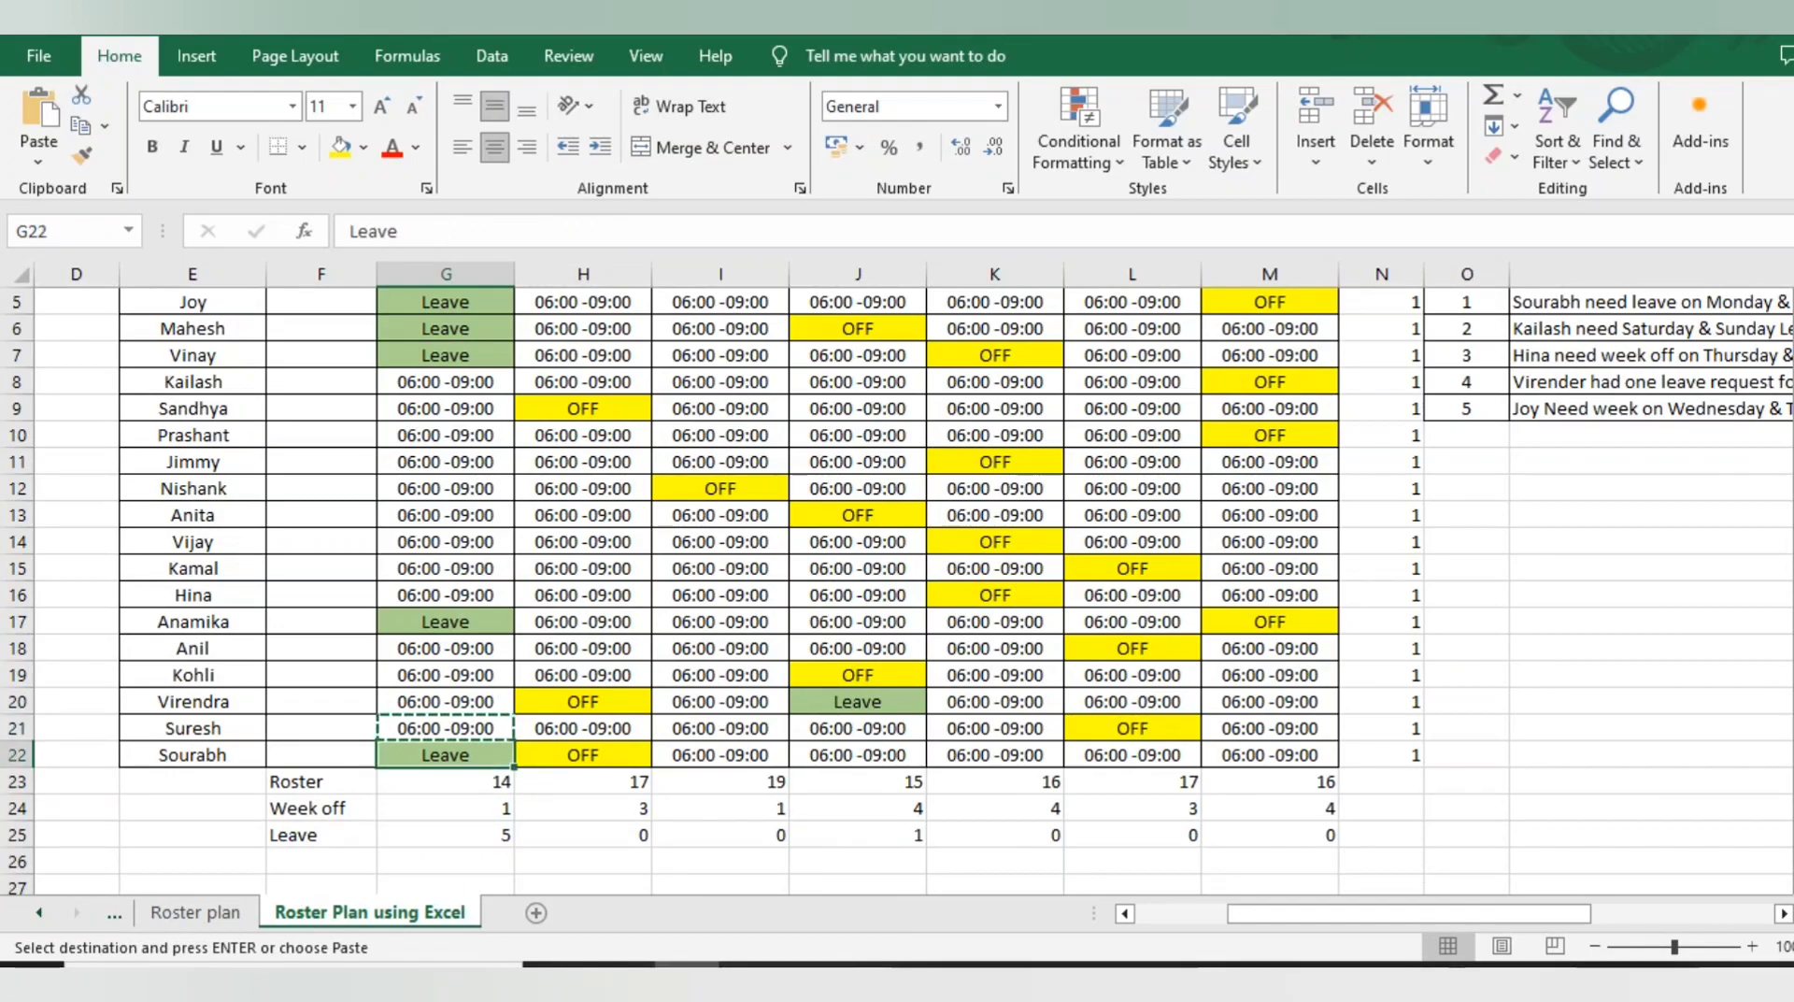
pyautogui.hotkey('ctrl', 'v')
pyautogui.press('Up')
pyautogui.press('Up')
pyautogui.press('Up')
pyautogui.press('Up')
pyautogui.press('Up')
pyautogui.hotkey('ctrl', 'v')
# Step: Paste the 06:00 -09:00 shift over the Monday cells G5:G8 and the Thursday Leave entry in J20
pyautogui.hotkey('ctrl', 'Up')
pyautogui.press('Down')
pyautogui.press('Down')
pyautogui.press('Down')
pyautogui.press('Down')
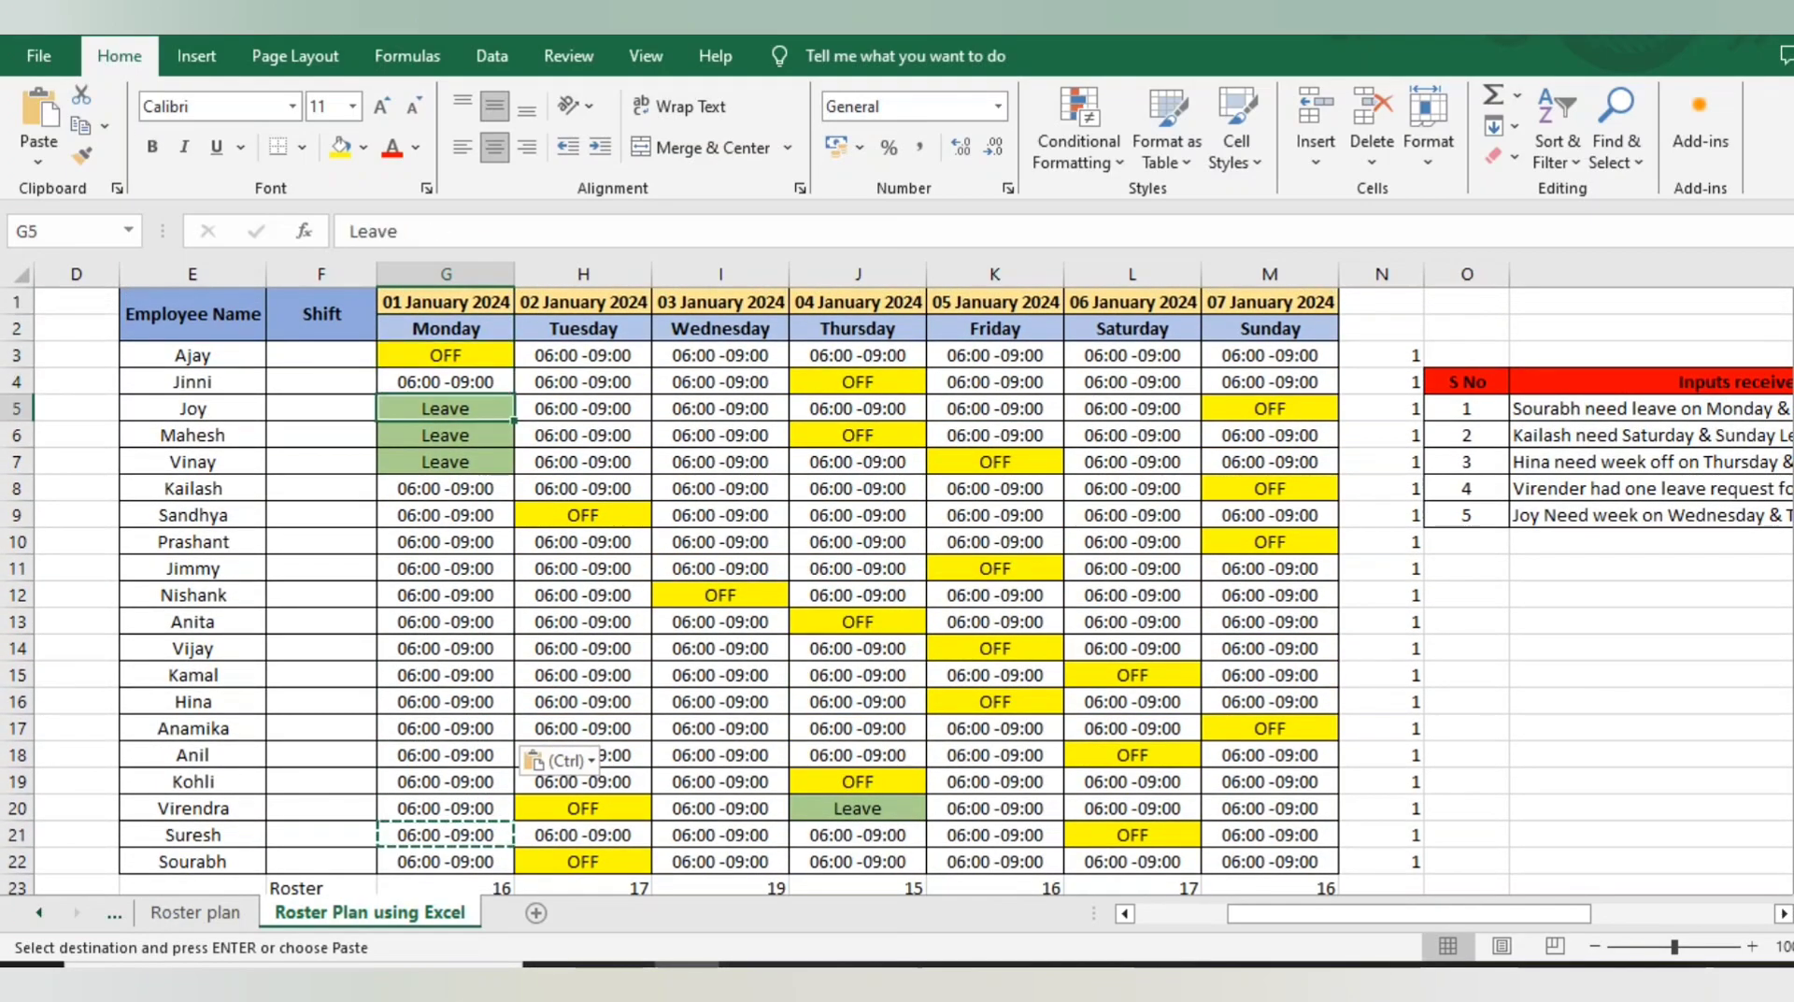
pyautogui.hotkey('shift', 'Down')
pyautogui.hotkey('shift', 'Down')
pyautogui.hotkey('shift', 'Down')
pyautogui.hotkey('ctrl', 'v')
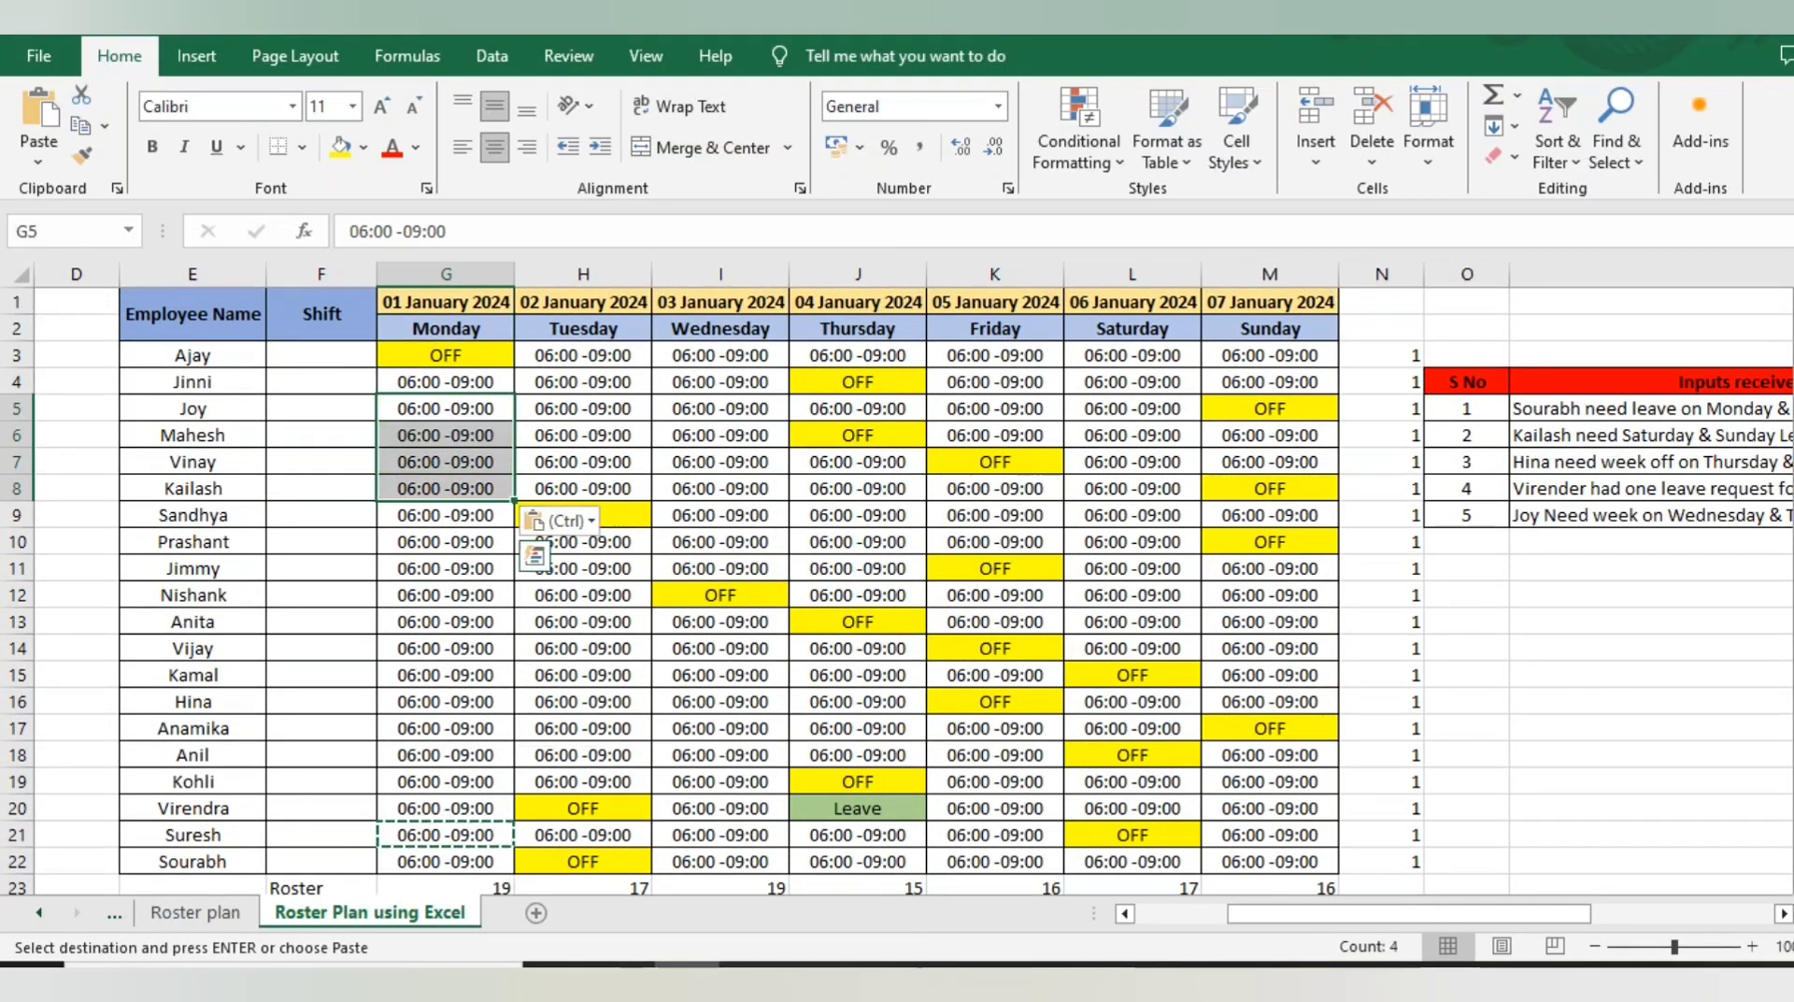
pyautogui.click(857, 809)
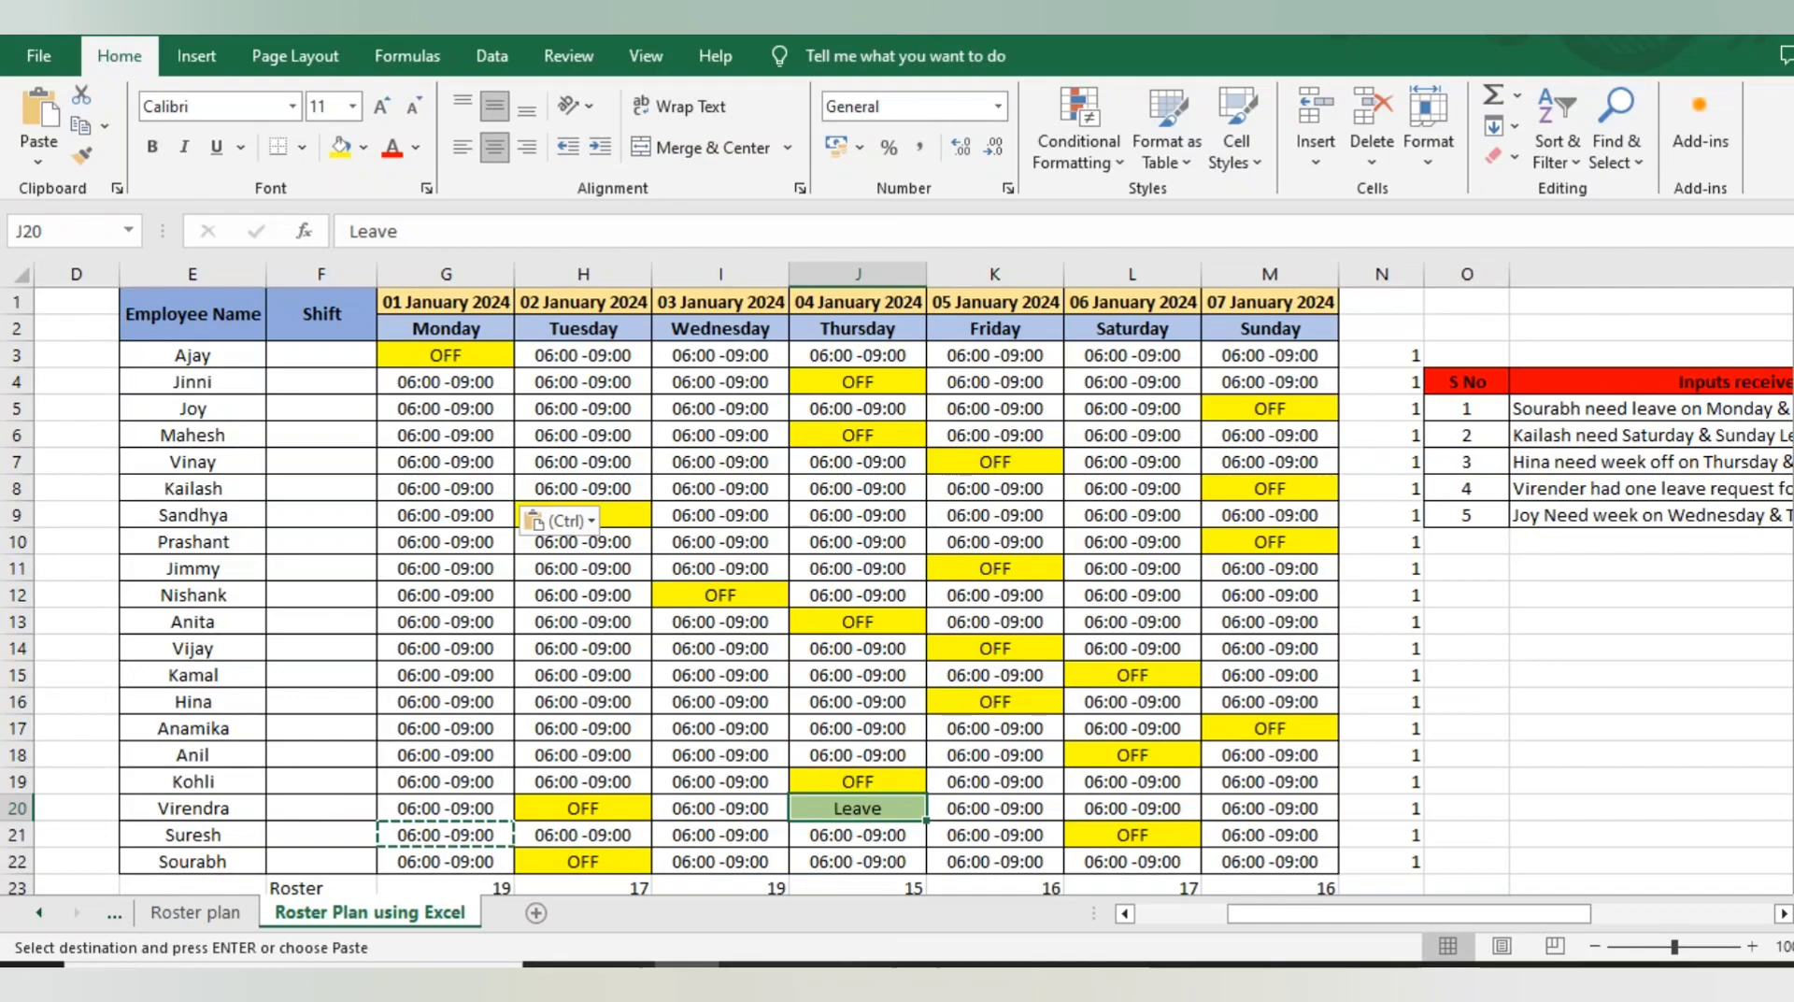
pyautogui.hotkey('ctrl', 'v')
# Step: View the first leave and week off request in the list of inputs received from employees, cell P5
pyautogui.click(995, 435)
pyautogui.click(1467, 436)
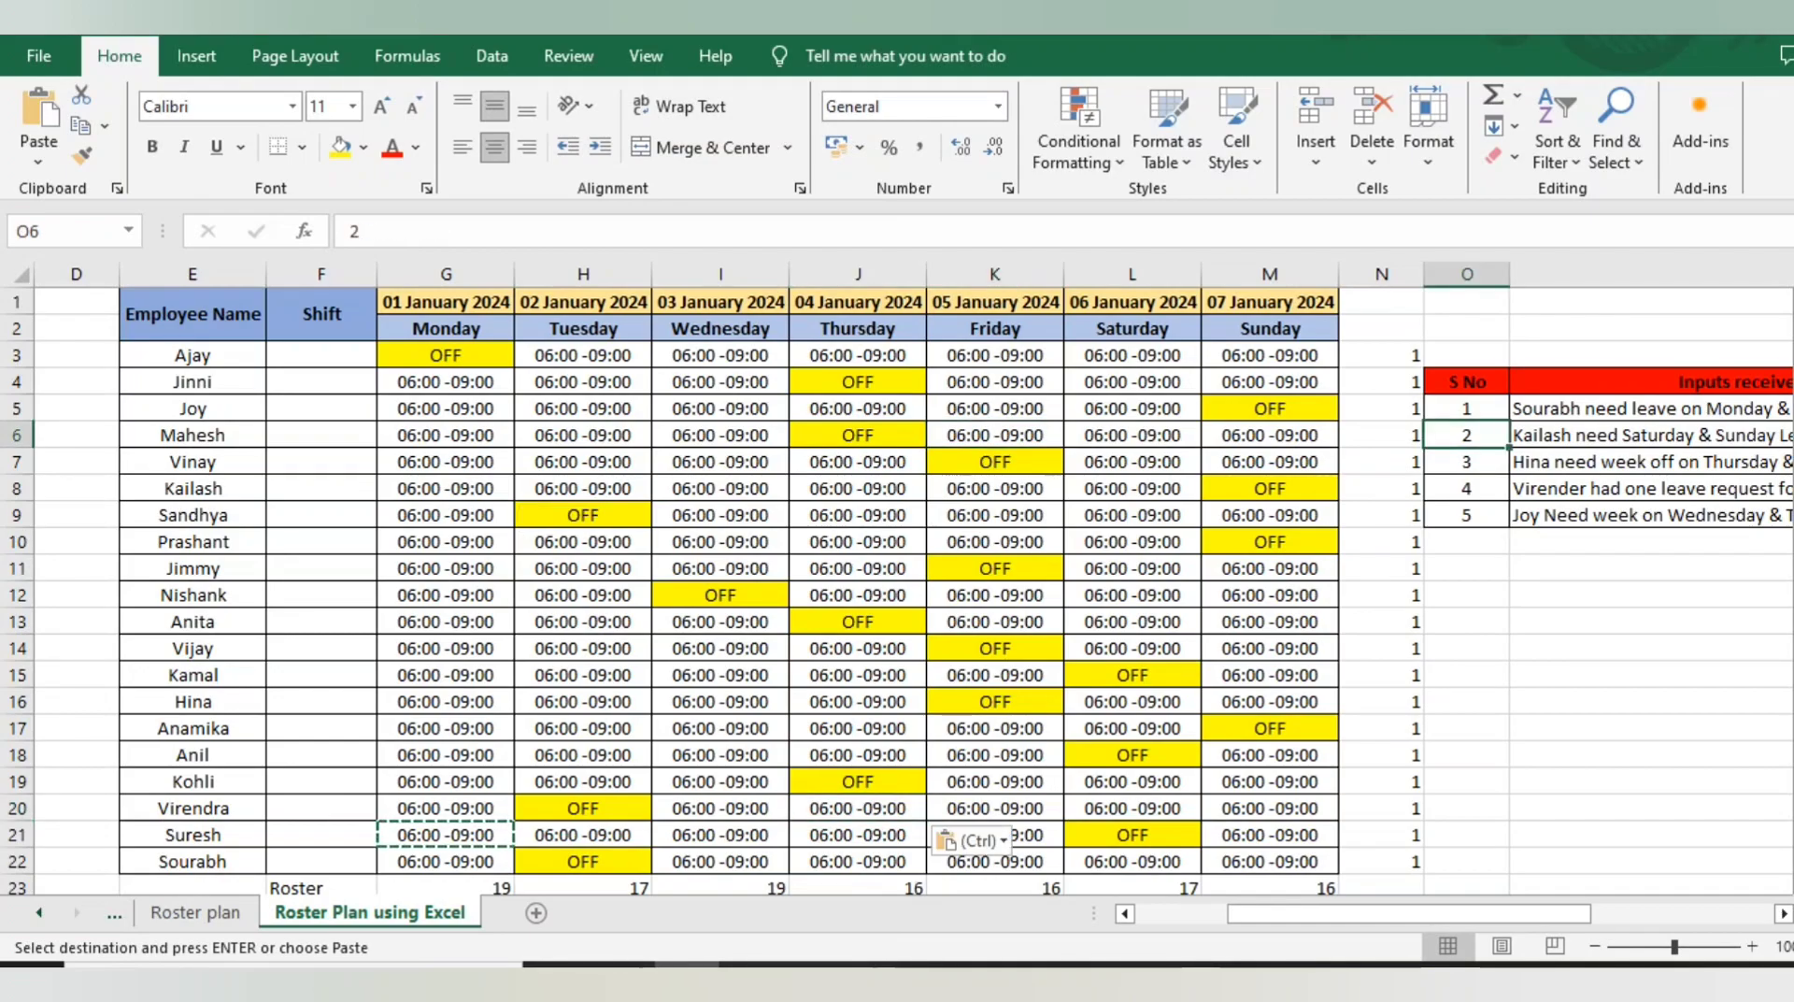
pyautogui.press('Up')
pyautogui.press('Right')
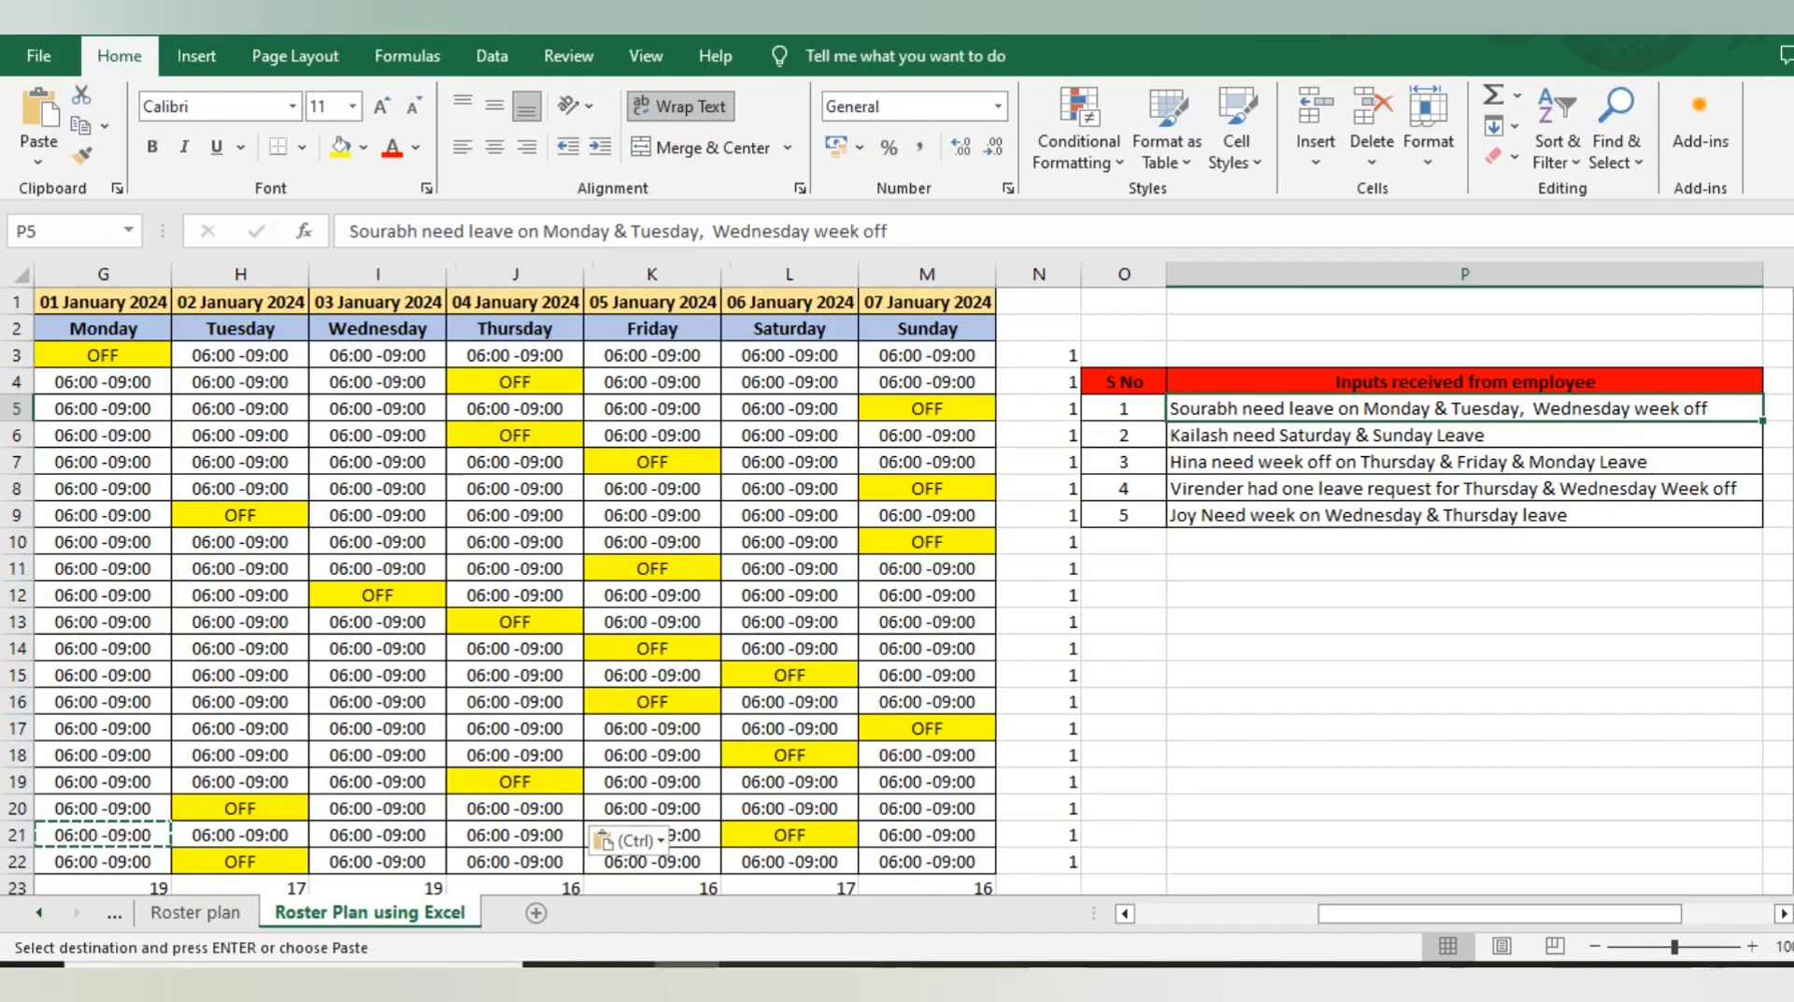
# Step: Go down the Employee Name column and look over the daily count rows below the roster
pyautogui.hotkey('ctrl', 'Left')
pyautogui.hotkey('ctrl', 'Left')
pyautogui.press('Down')
pyautogui.press('Down')
pyautogui.press('Down')
pyautogui.press('Down')
pyautogui.press('Down')
pyautogui.press('Down')
pyautogui.press('Down')
pyautogui.press('Down')
pyautogui.press('Down')
pyautogui.press('Down')
pyautogui.press('Down')
pyautogui.press('Down')
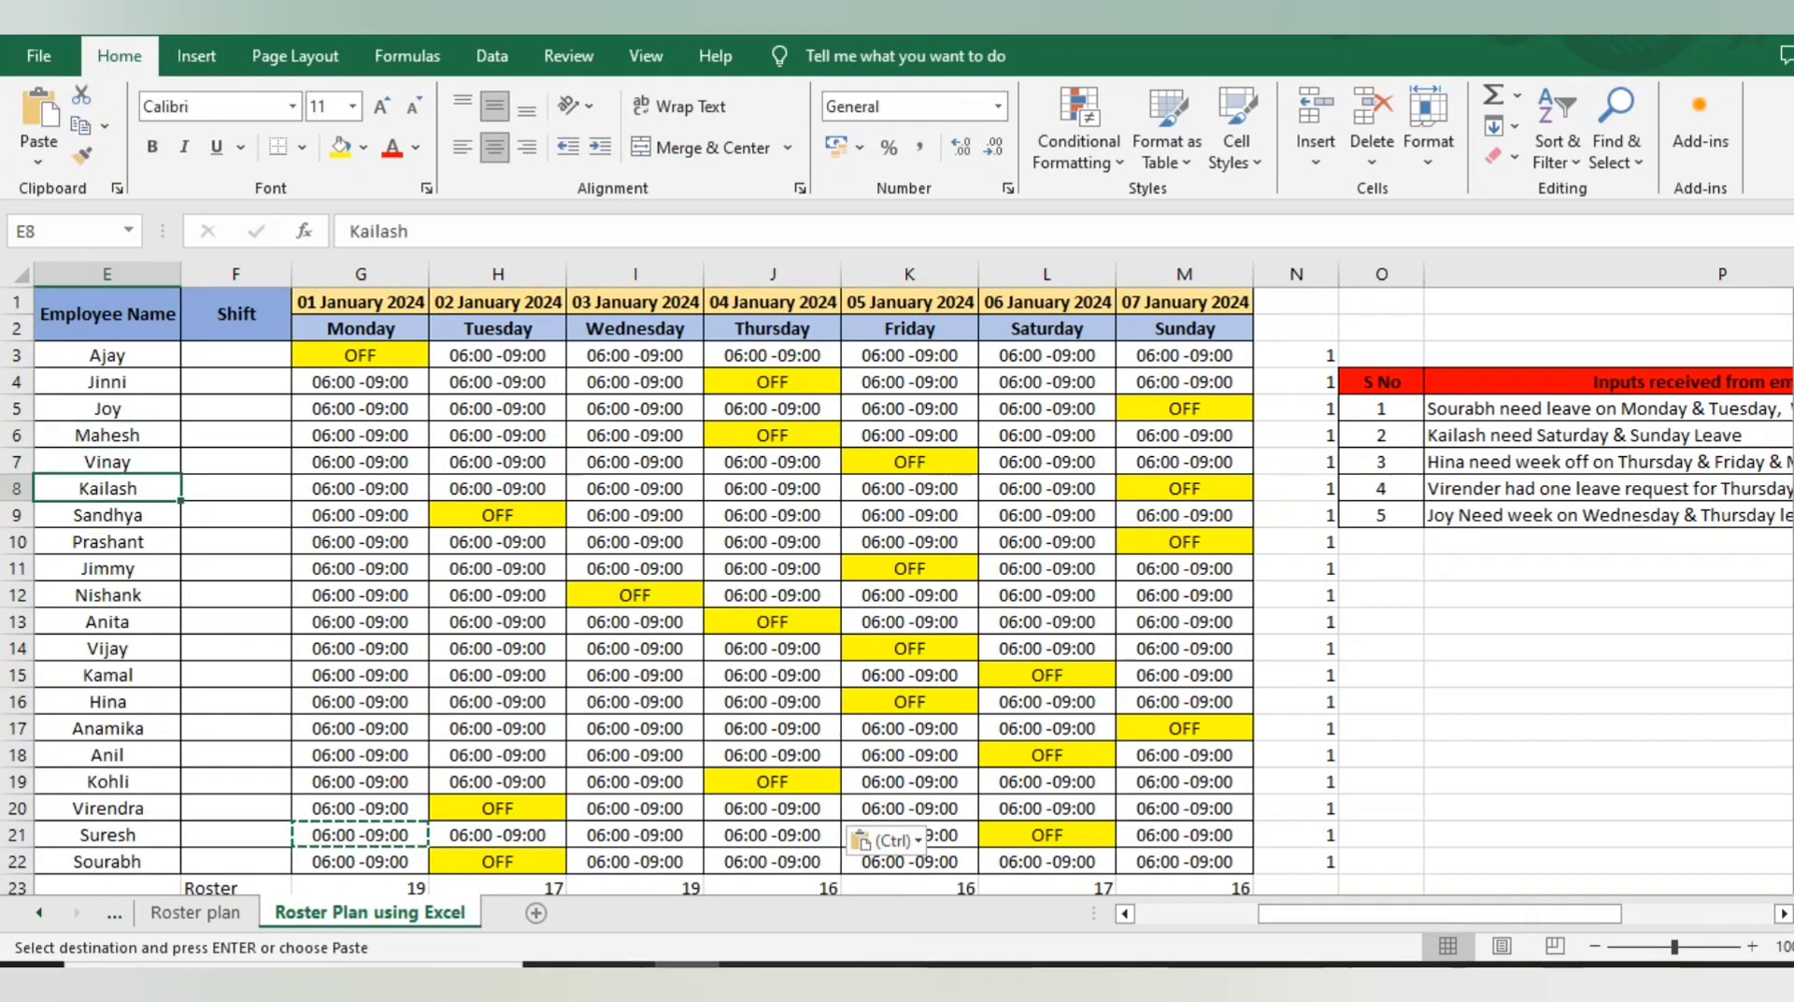
pyautogui.press('Down')
pyautogui.press('Down')
pyautogui.press('Down')
pyautogui.press('Down')
pyautogui.press('Down')
pyautogui.press('Down')
pyautogui.press('Down')
pyautogui.press('Down')
pyautogui.press('Down')
pyautogui.press('Down')
pyautogui.press('Down')
pyautogui.press('Down')
pyautogui.press('Down')
pyautogui.press('Up')
pyautogui.press('Up')
pyautogui.press('Up')
pyautogui.press('Up')
pyautogui.press('Up')
pyautogui.press('Up')
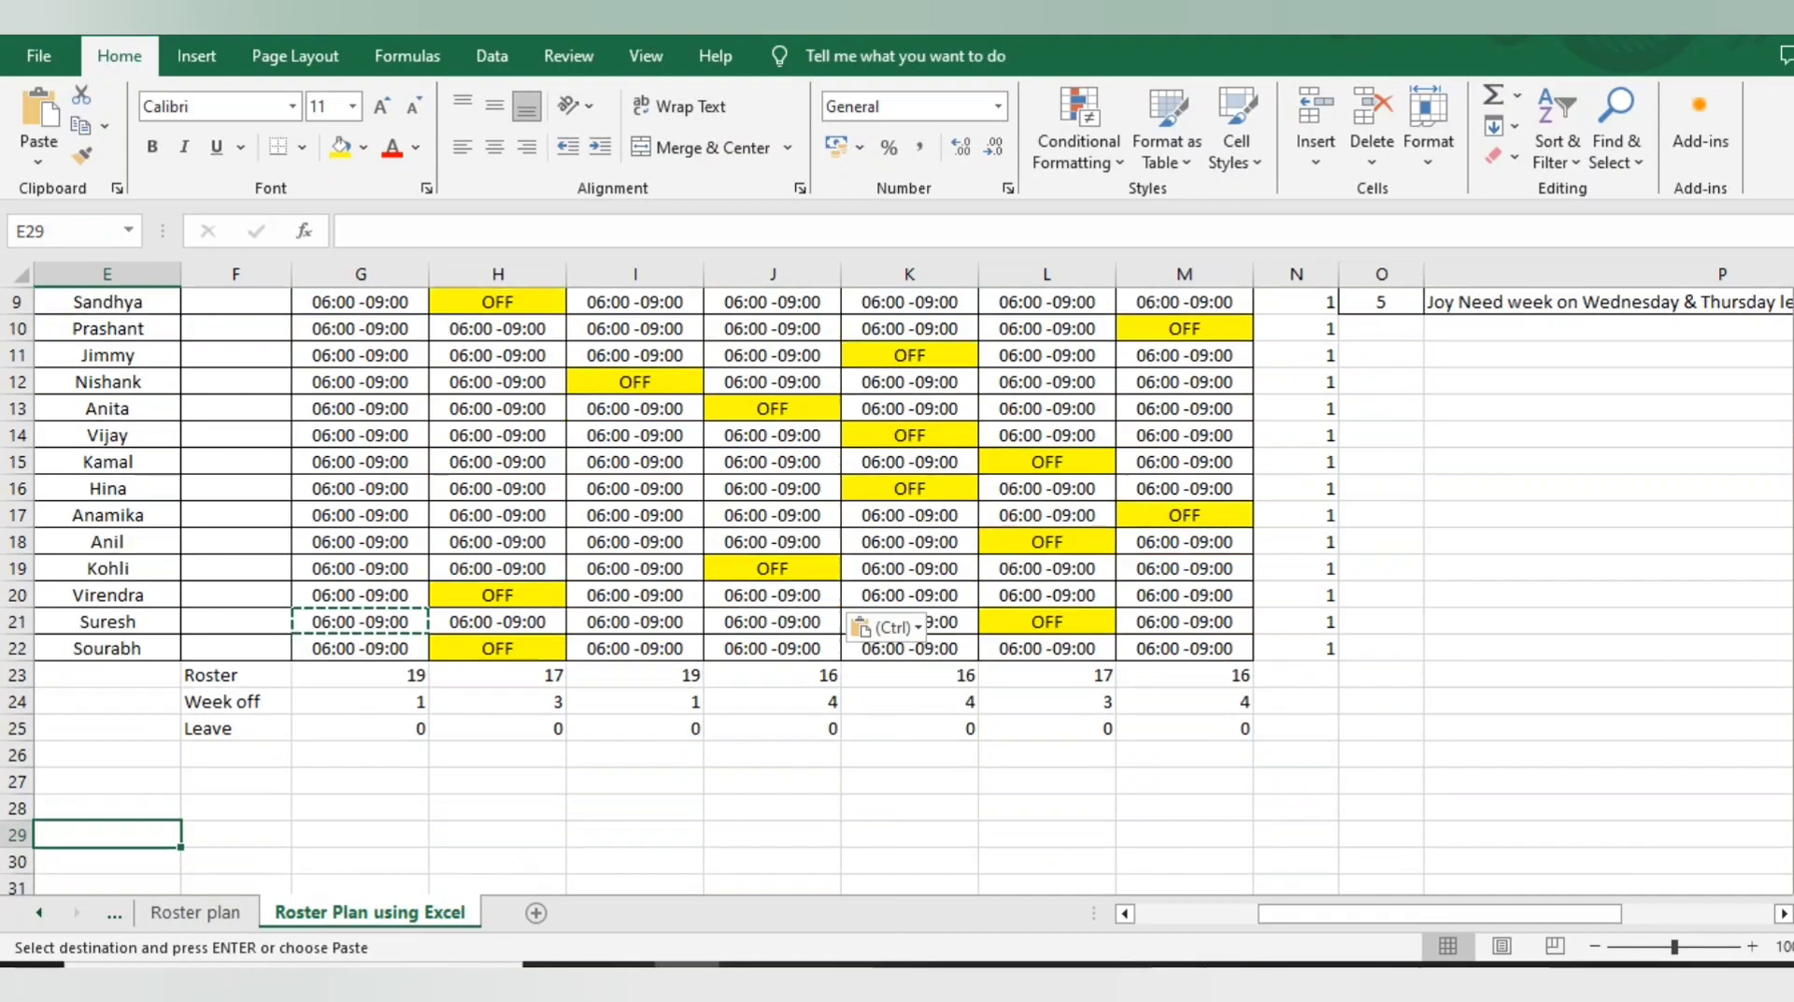
pyautogui.press('Up')
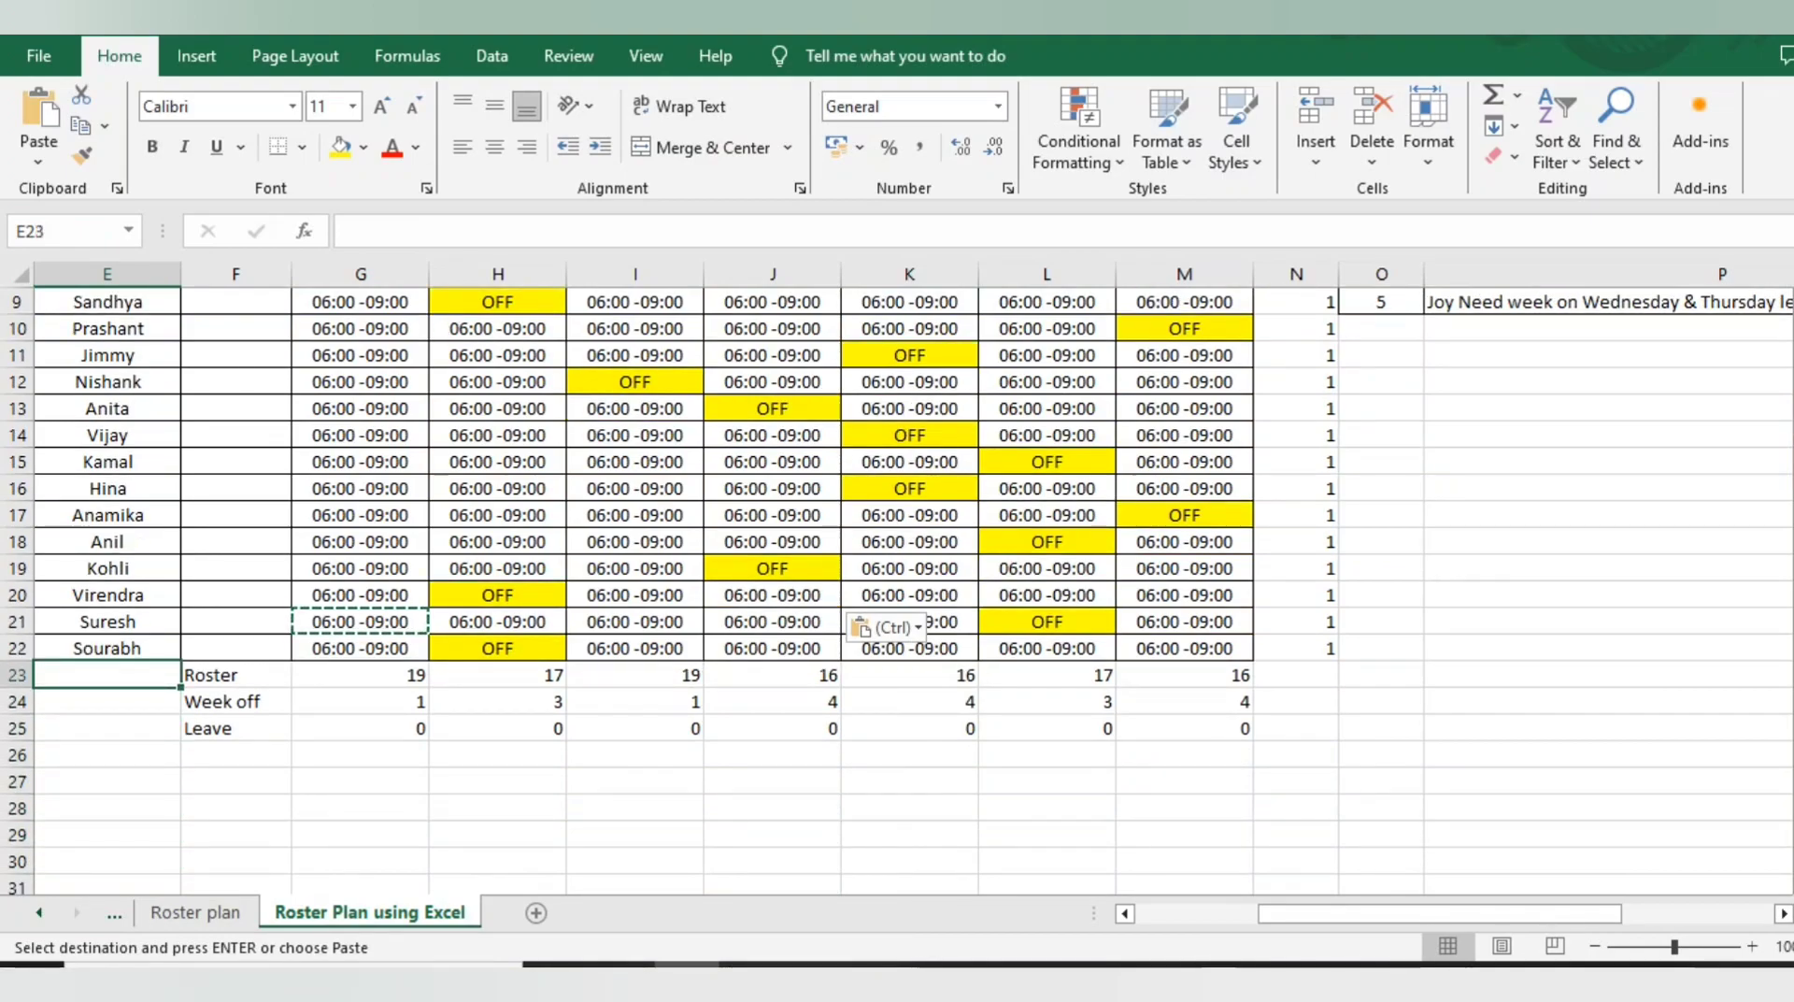
pyautogui.scroll(-5, 898, 589)
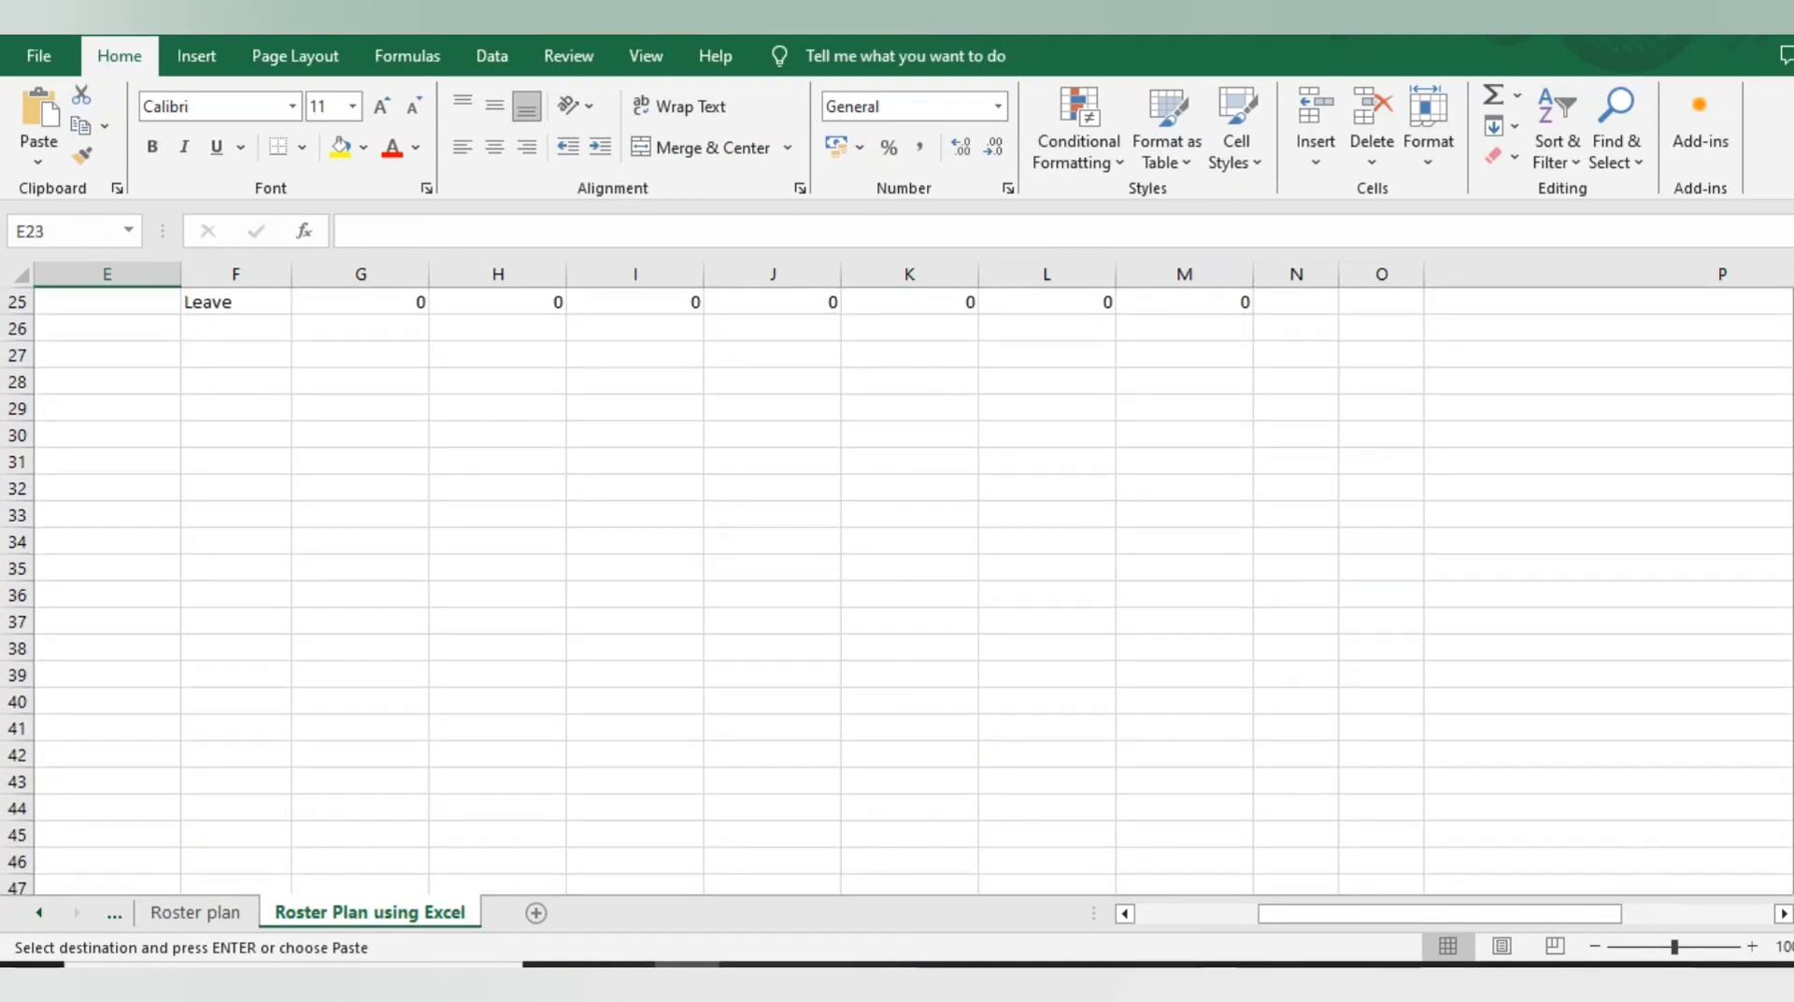
# Step: Go back to the list of inputs received from employees and read the first request in P5
pyautogui.scroll(6, 897, 589)
pyautogui.click(1610, 567)
pyautogui.scroll(-1, 1610, 567)
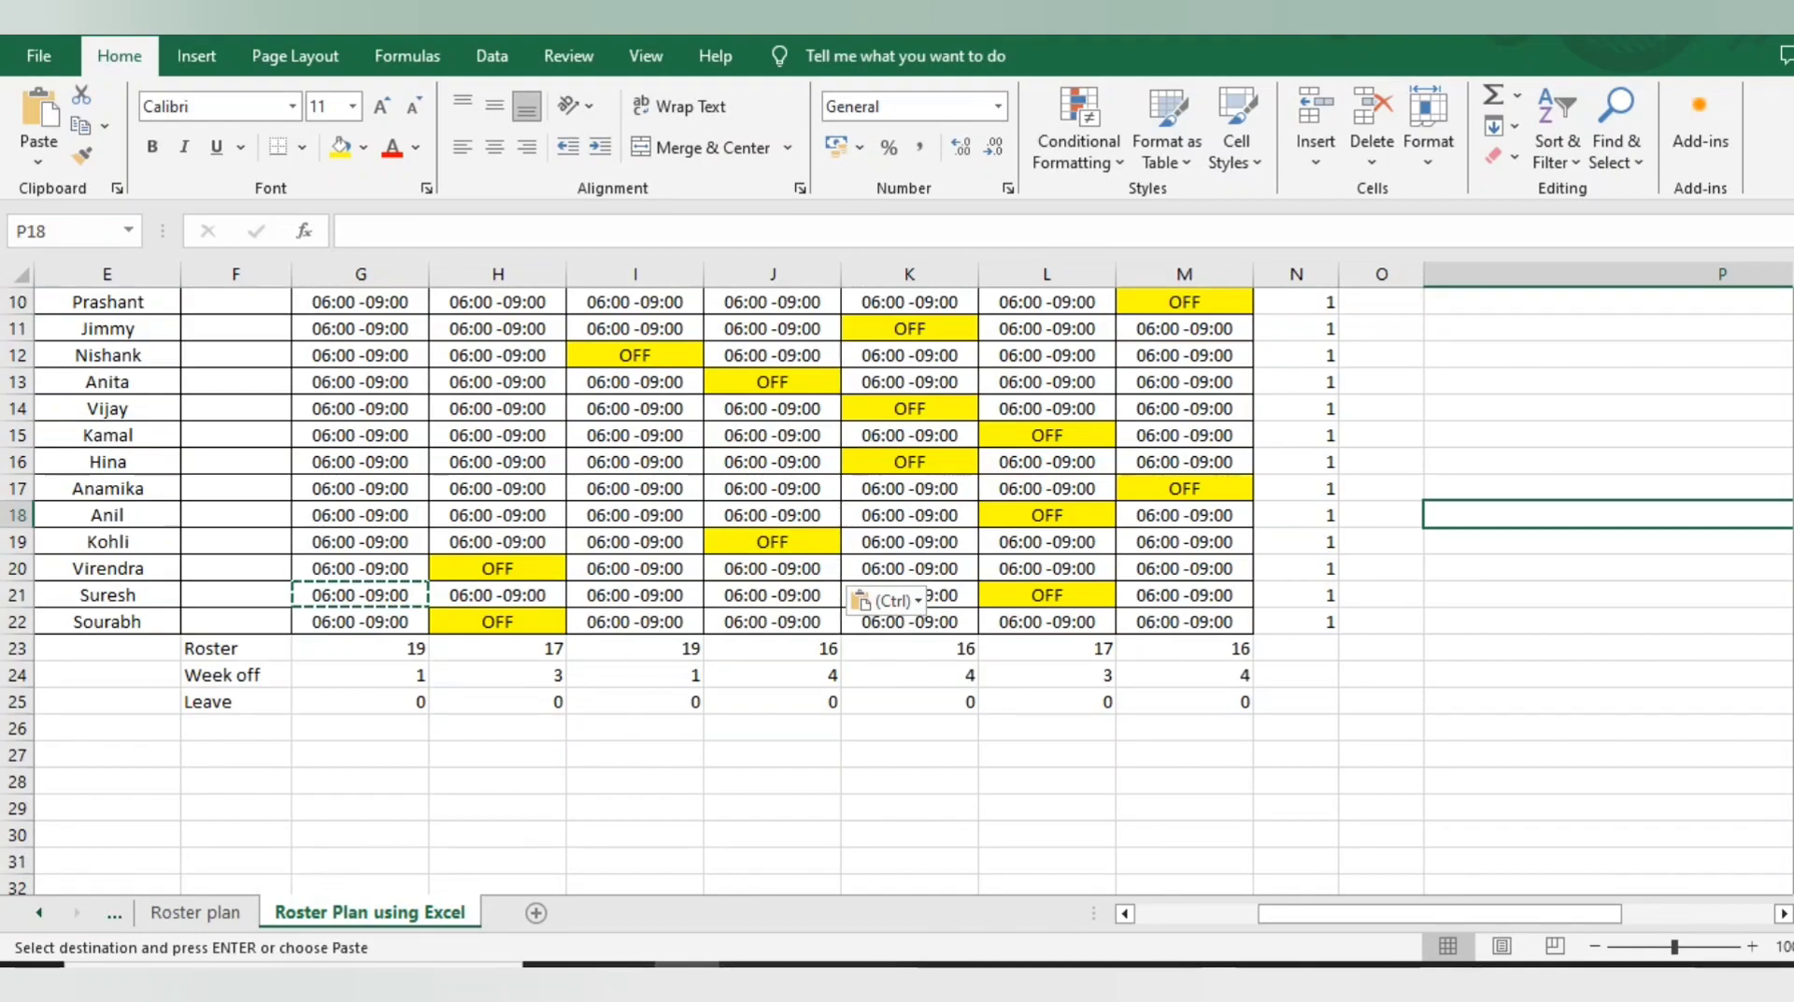
pyautogui.click(1381, 488)
pyautogui.press('ctrl')
pyautogui.press('Escape')
pyautogui.press('Escape')
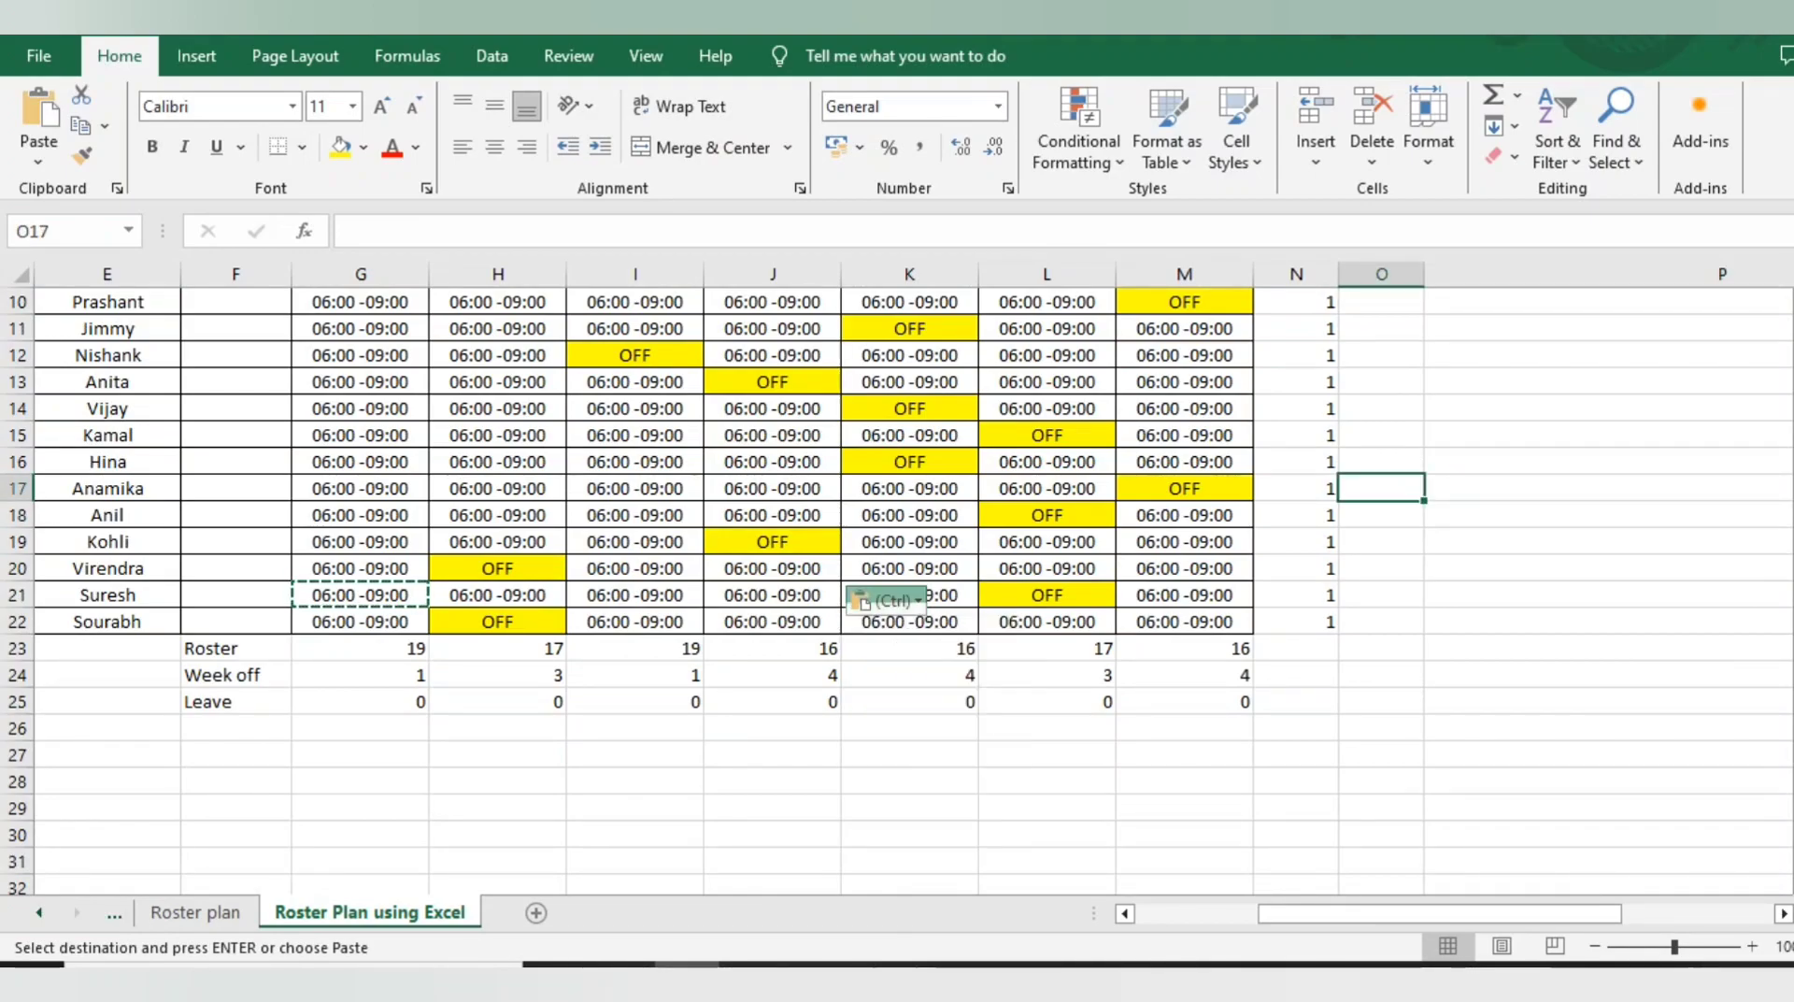
pyautogui.press('Left')
pyautogui.hotkey('ctrl', 'Up')
pyautogui.press('Down')
pyautogui.press('Right')
pyautogui.press('Down')
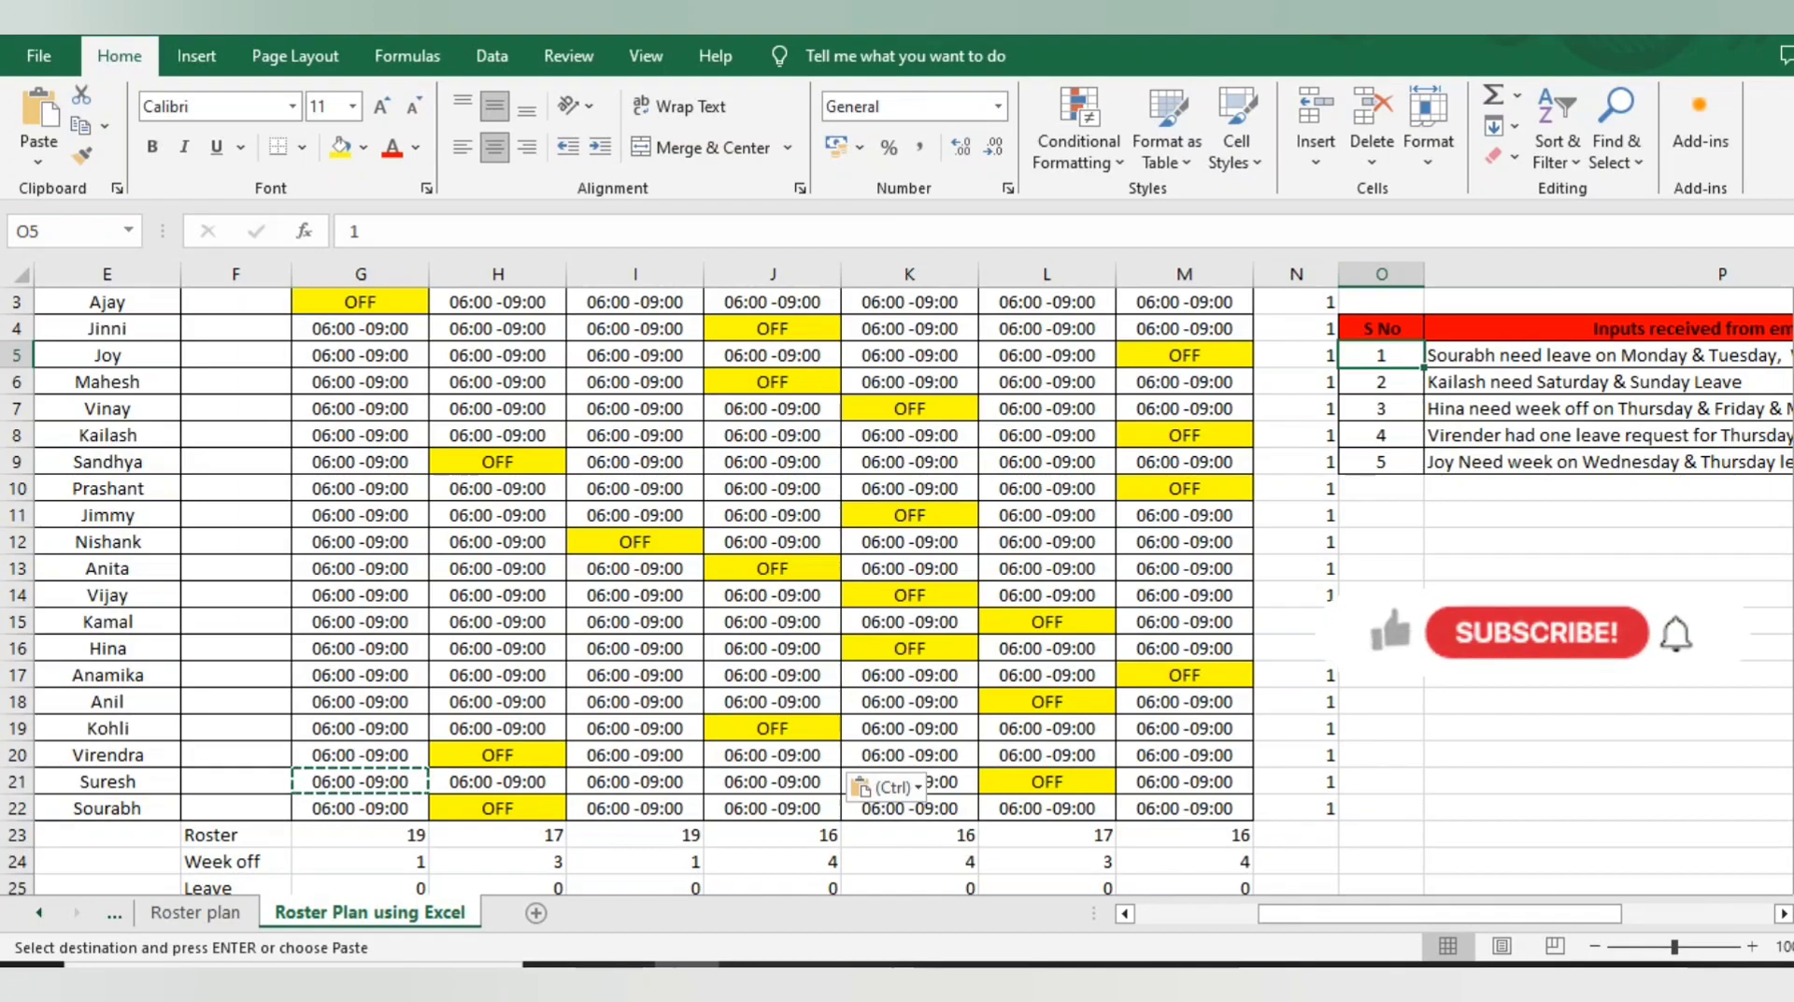
pyautogui.press('Right')
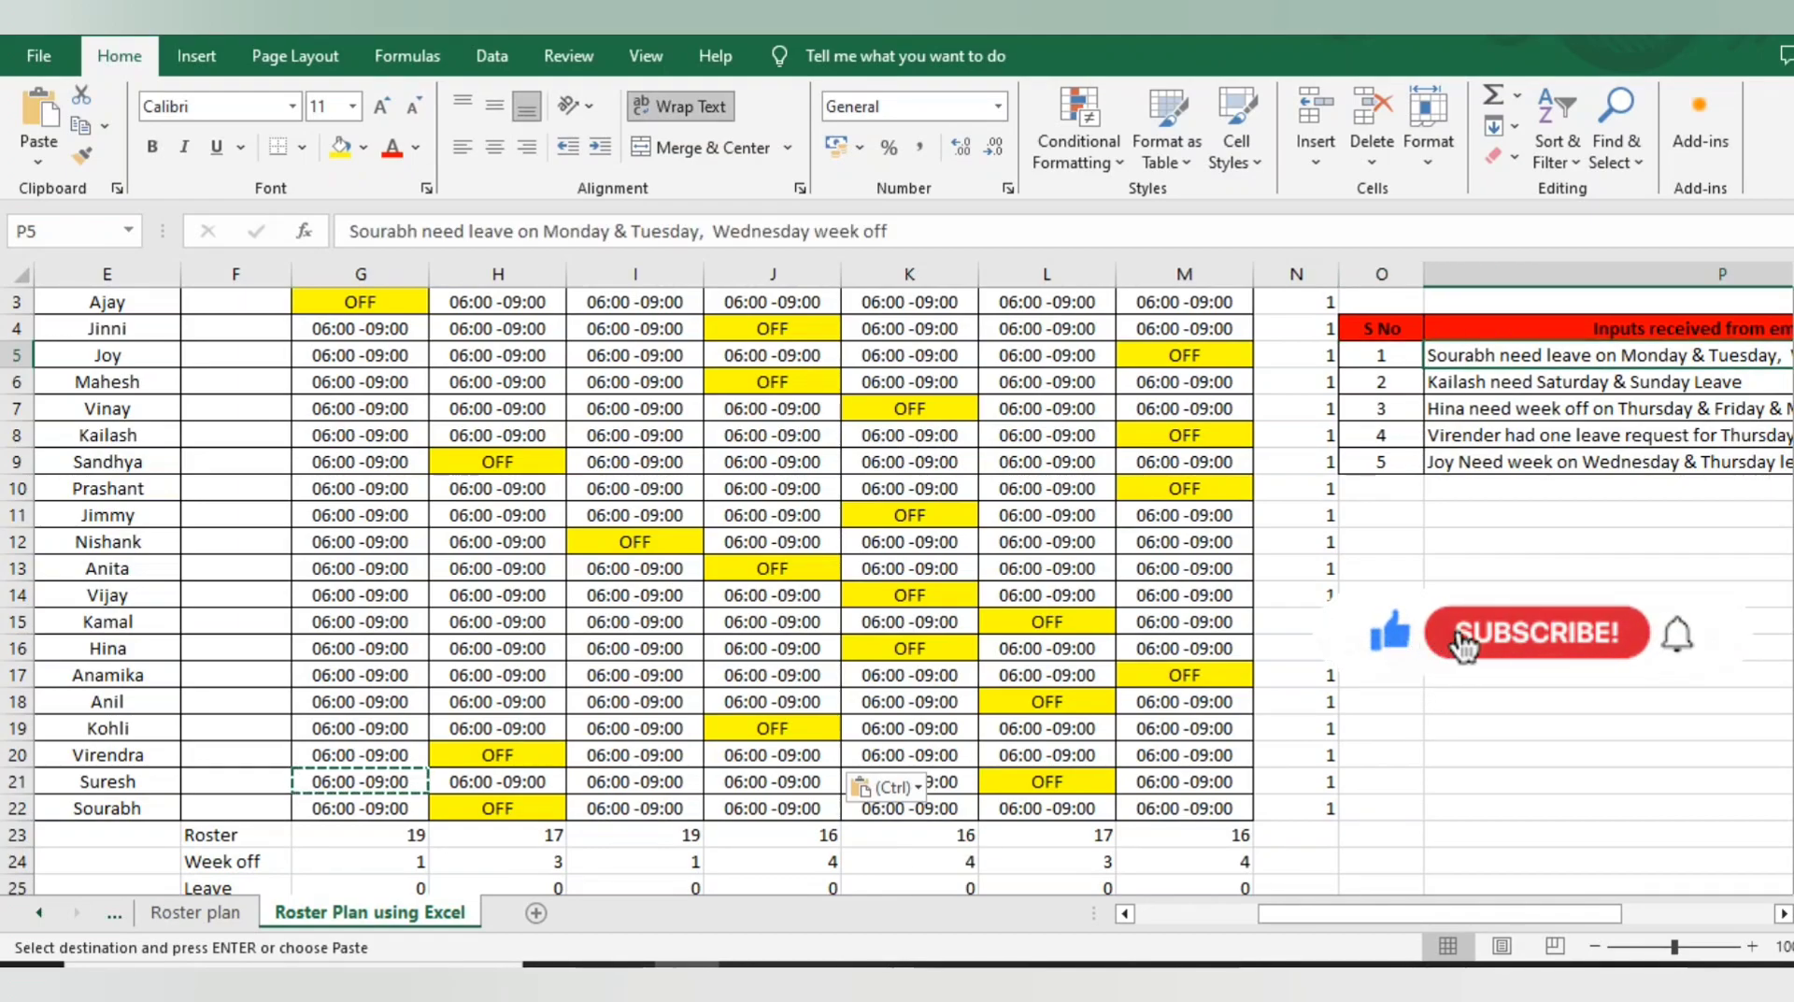
# Step: Copy the Tuesday OFF entry from H22 to the Monday cell G22
pyautogui.click(497, 808)
pyautogui.hotkey('ctrl', 'c')
pyautogui.click(361, 808)
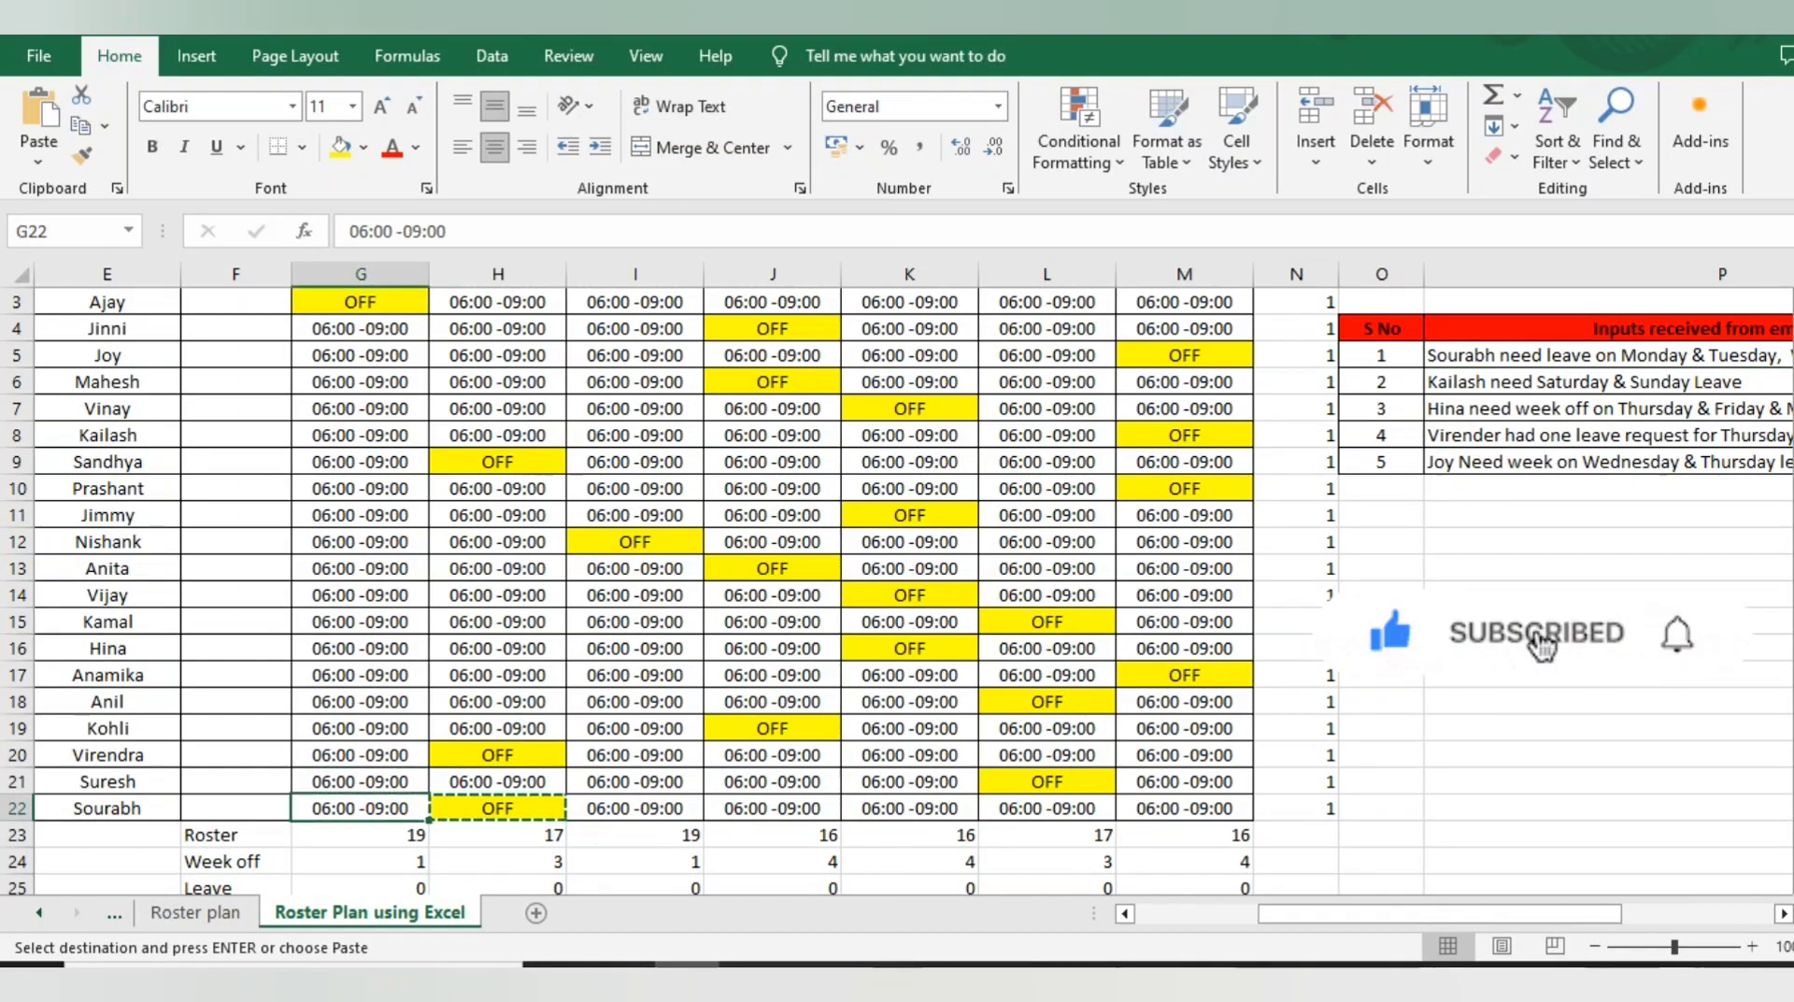
pyautogui.hotkey('ctrl', 'v')
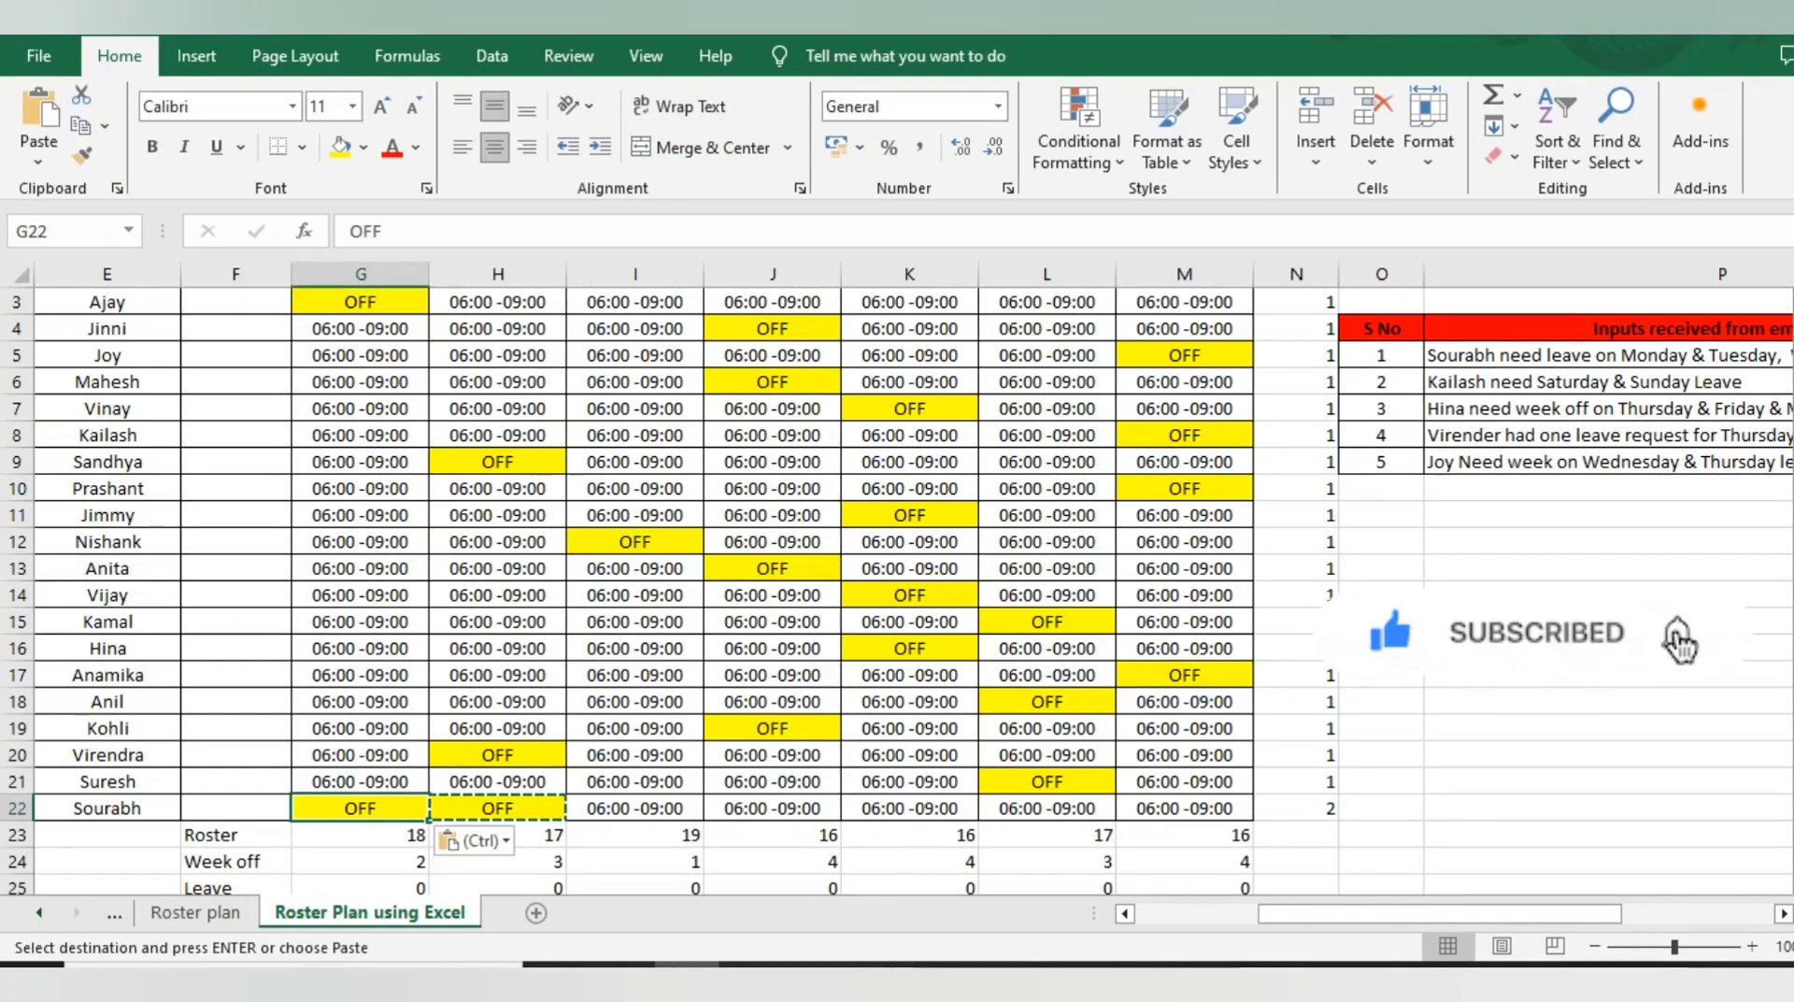
# Step: Enter WOFF as the Wednesday entry in I22
pyautogui.click(635, 808)
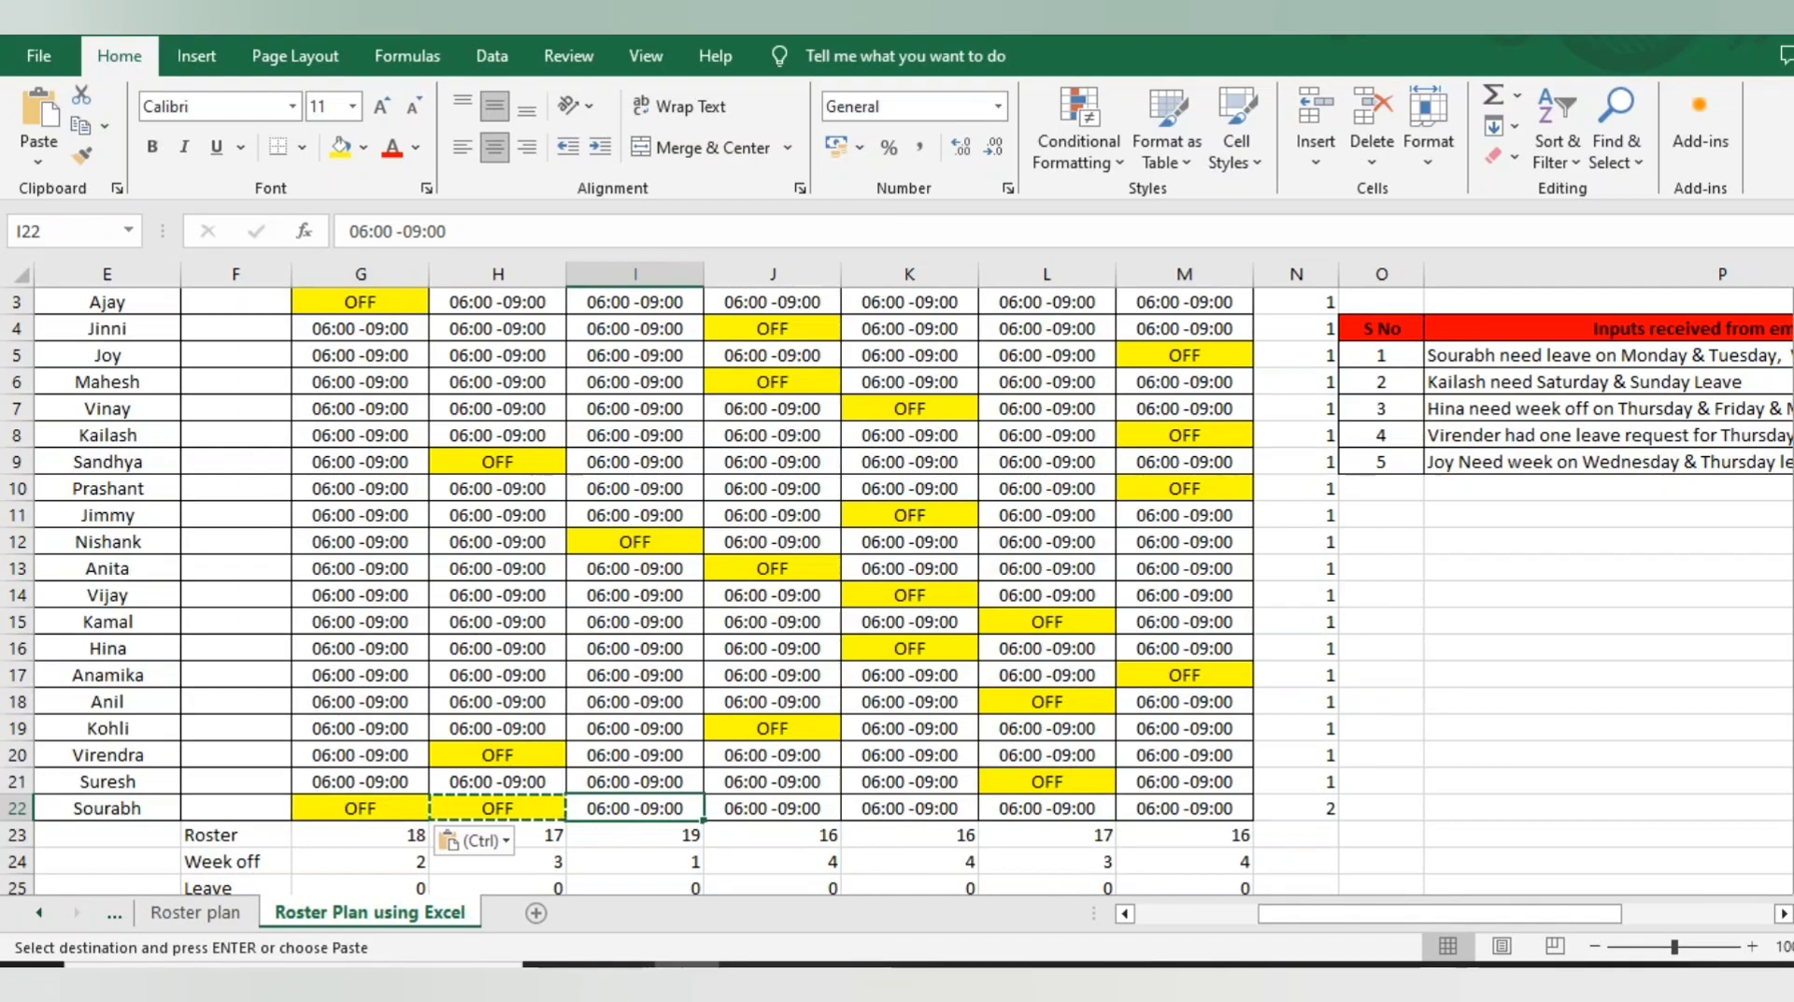
pyautogui.write('Week')
pyautogui.hotkey('ctrl', 'Return')
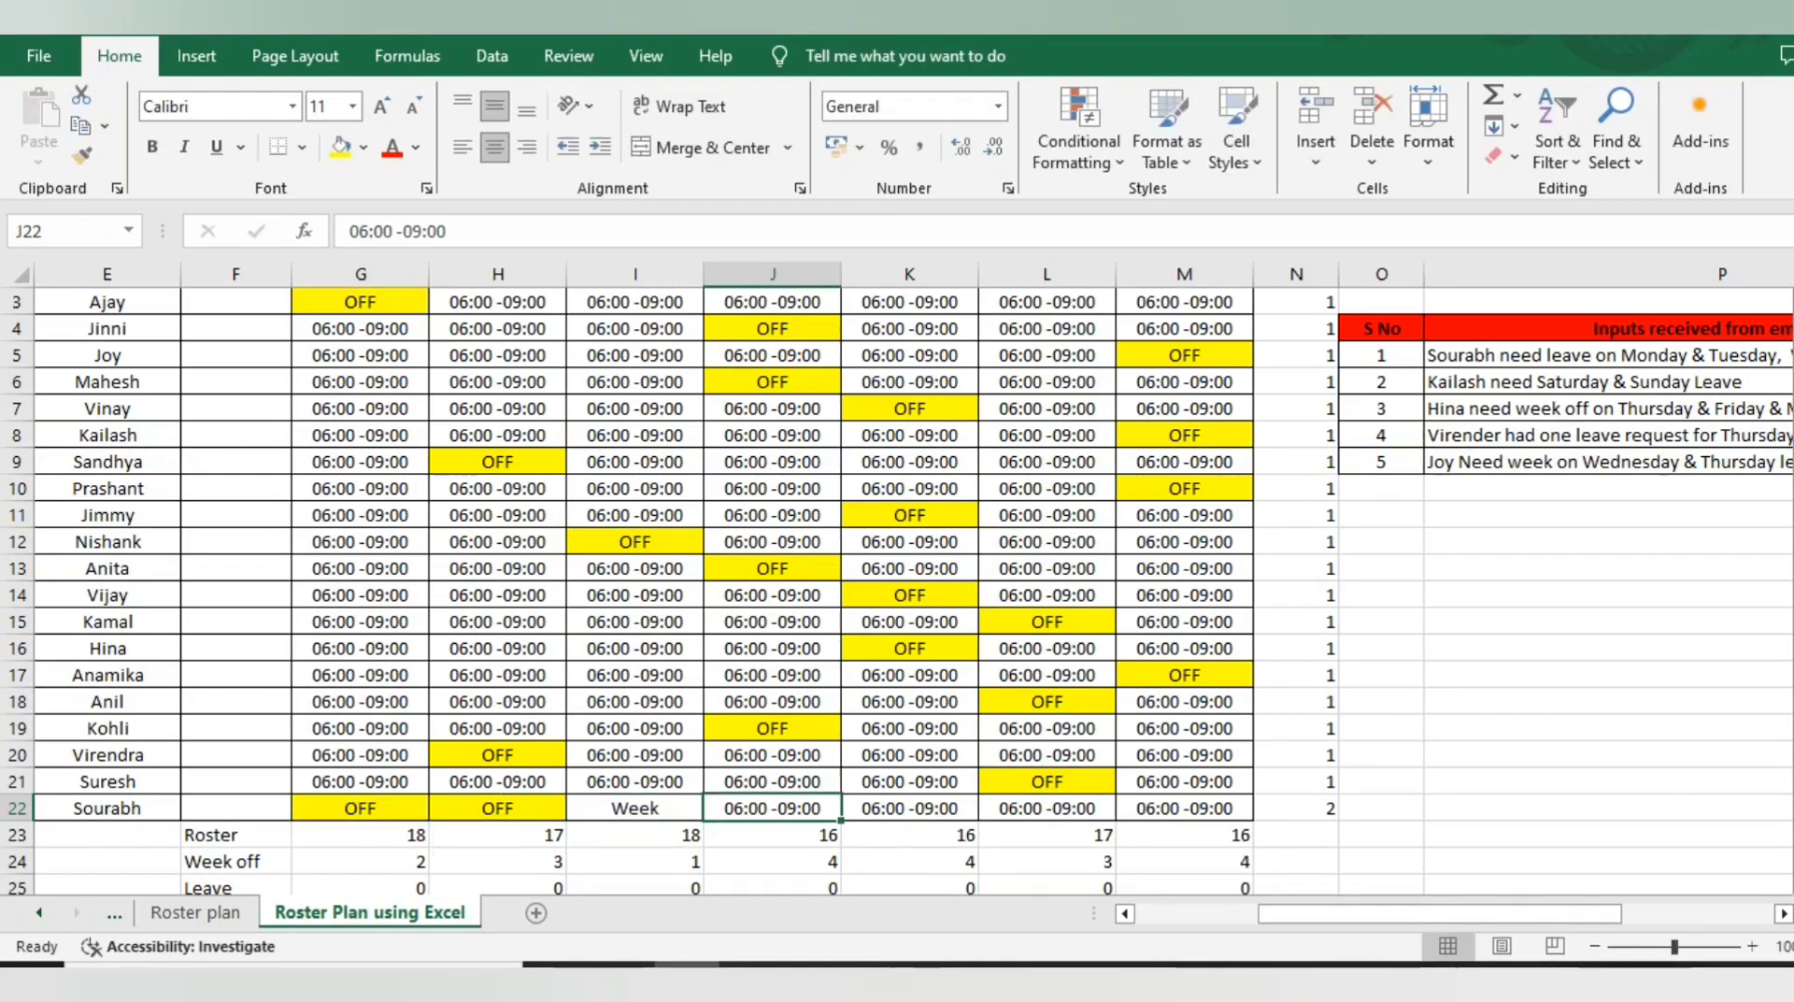
pyautogui.write('WOFF')
pyautogui.press('Tab')
# Step: Enter Leave for Monday in G22 and copy it to the Tuesday cell H22
pyautogui.press('Left')
pyautogui.press('Left')
pyautogui.press('Left')
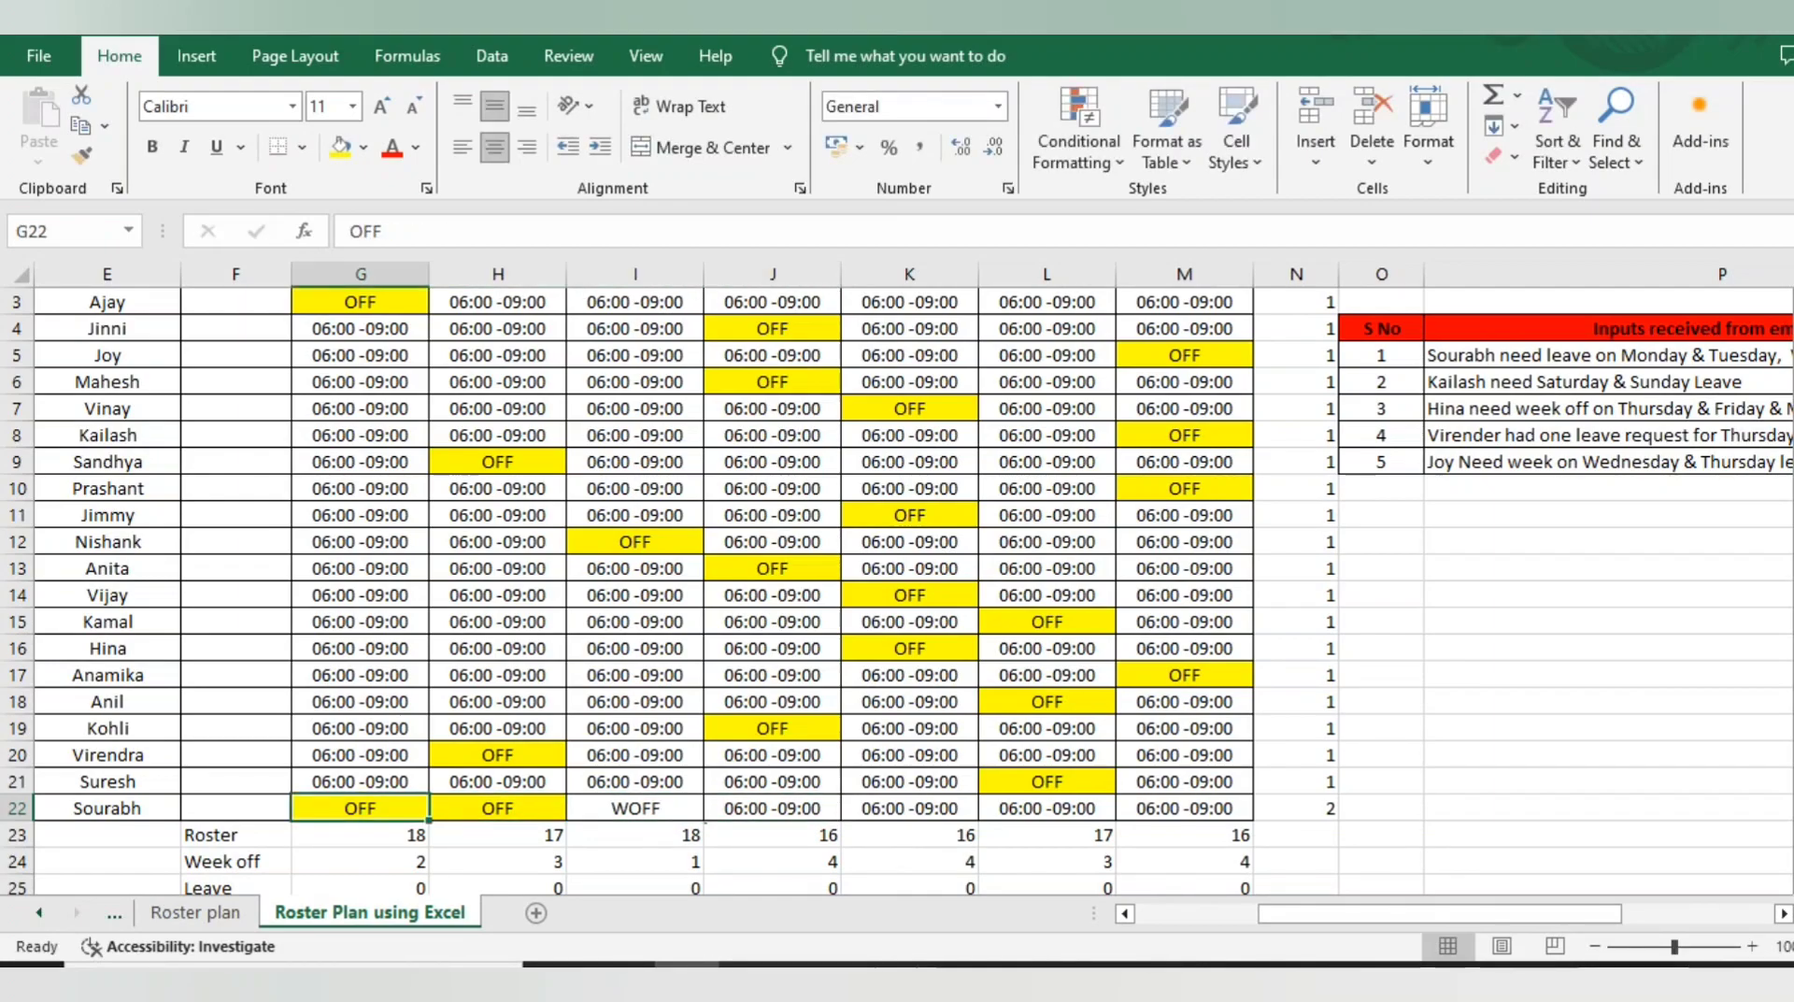
pyautogui.write('Leave')
pyautogui.hotkey('ctrl', 'Return')
pyautogui.hotkey('ctrl', 'c')
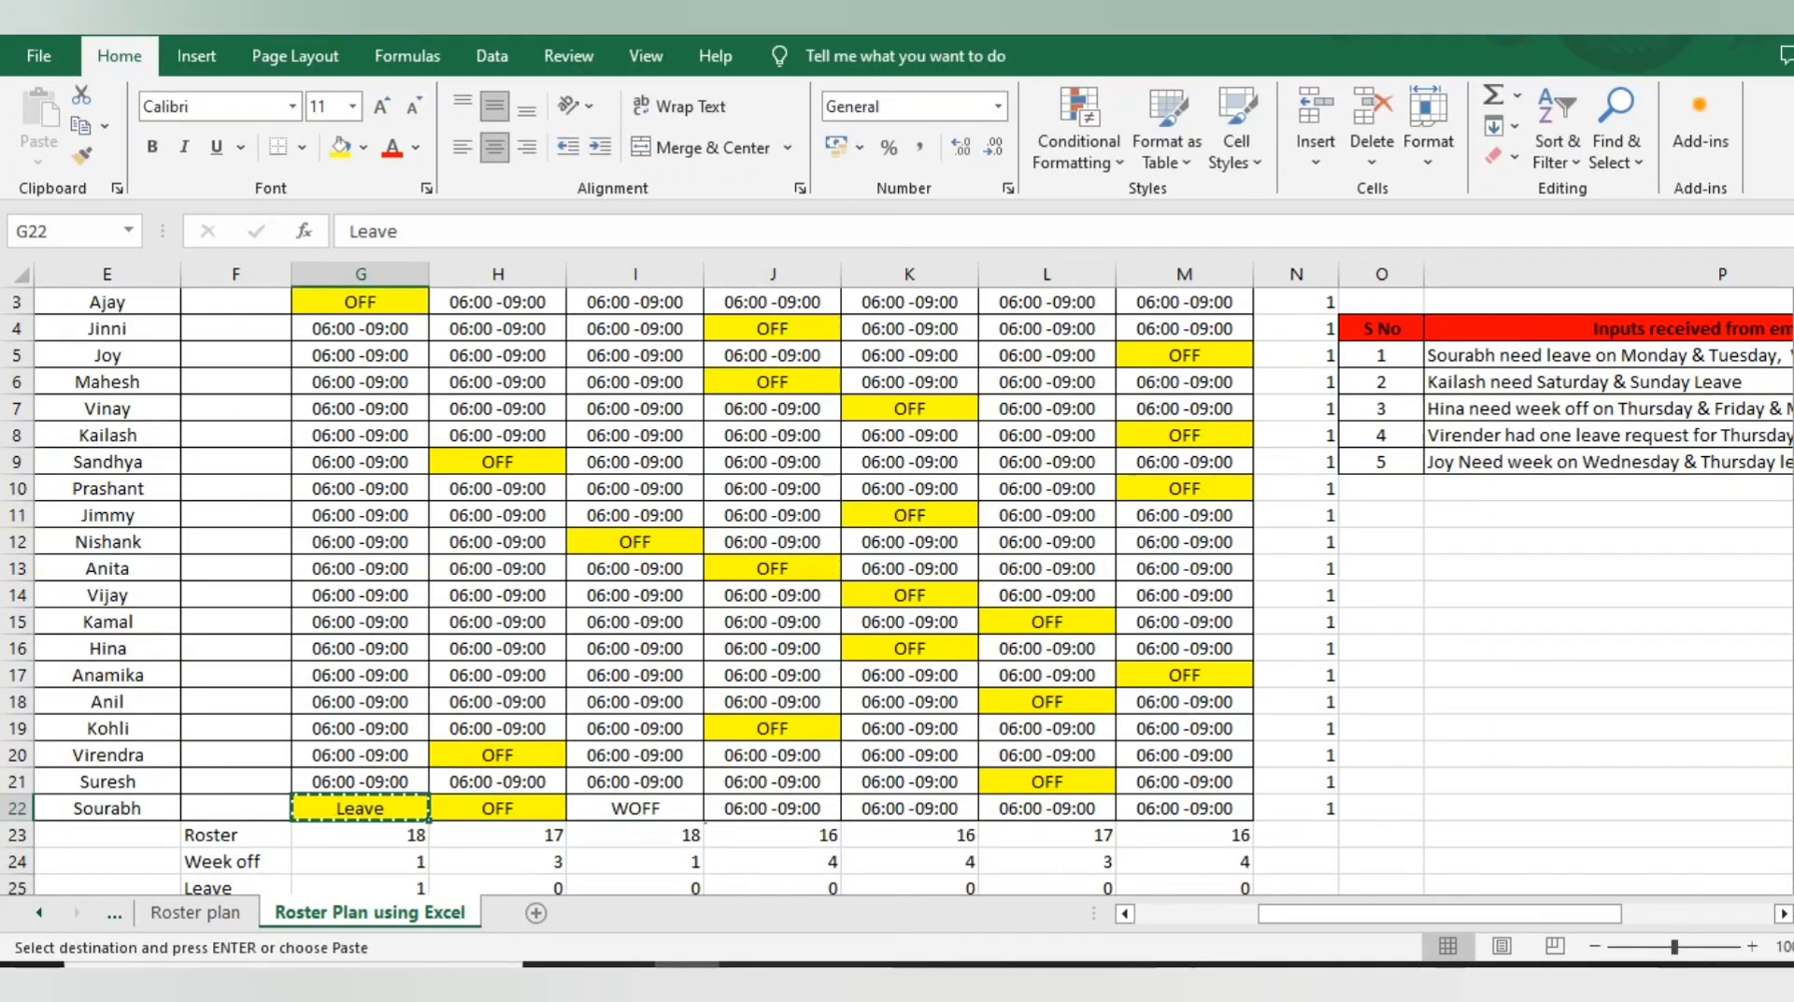
pyautogui.press('Right')
pyautogui.hotkey('ctrl', 'v')
pyautogui.press('Right')
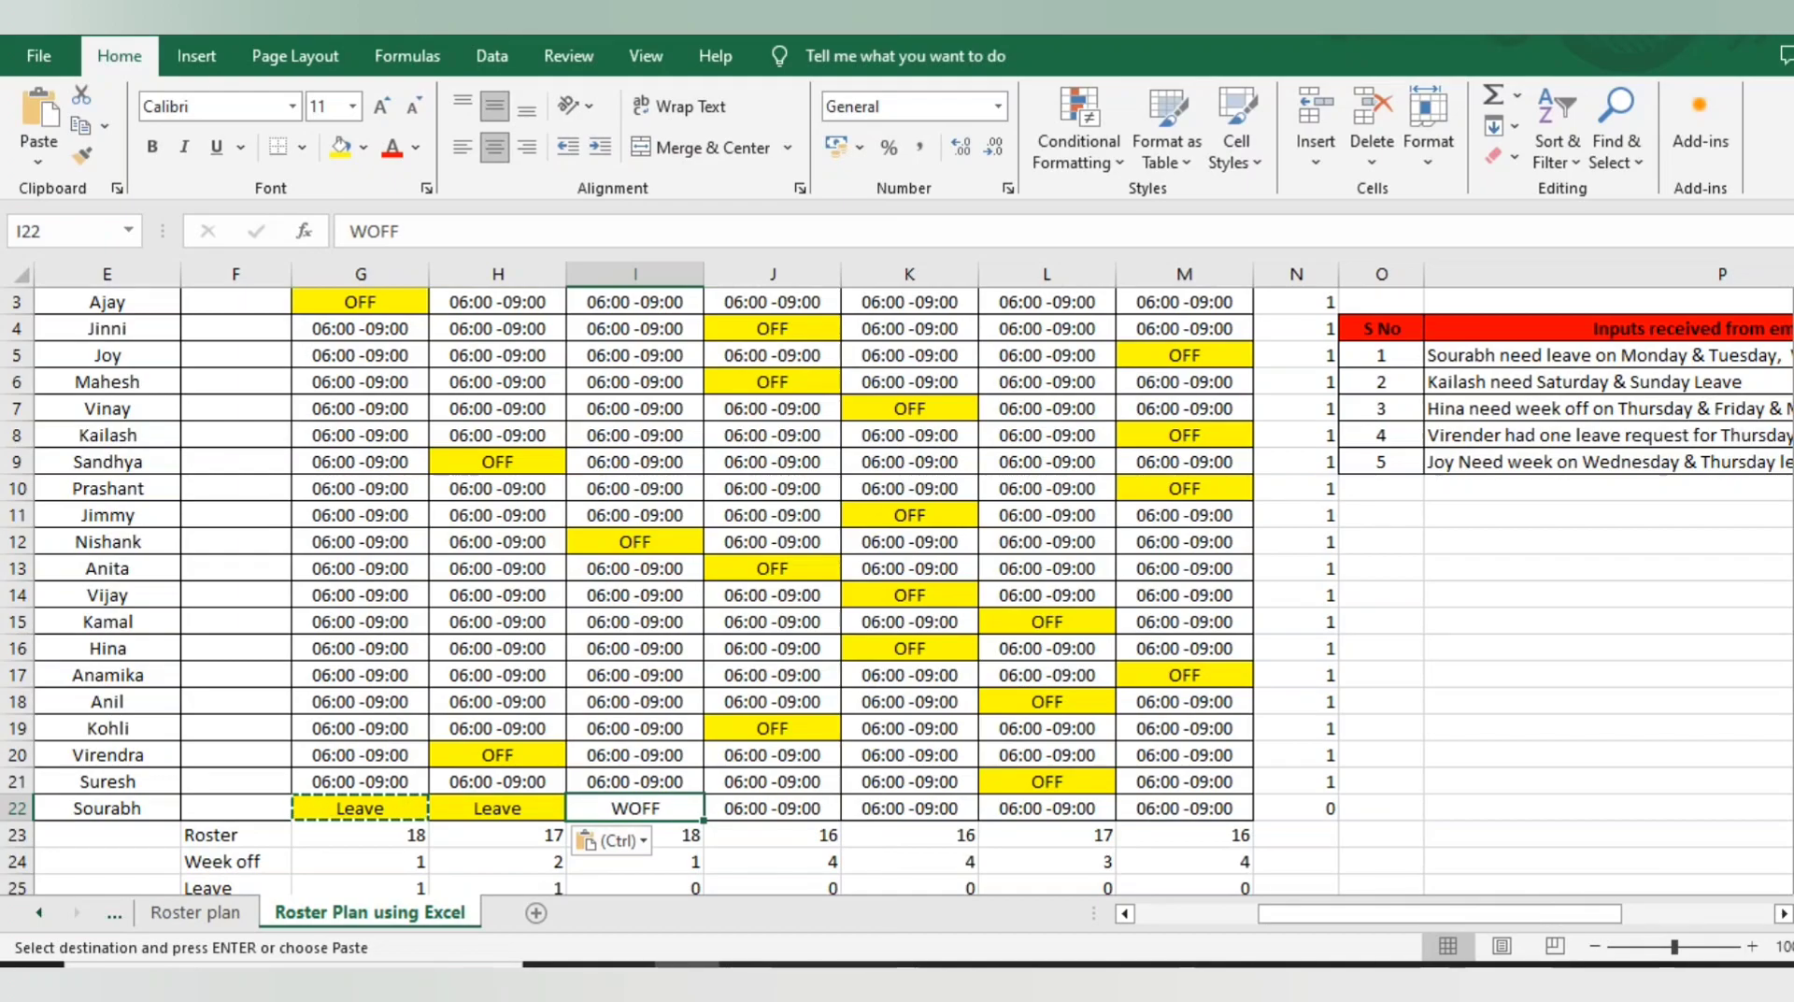
# Step: Copy the OFF entry from H20 to the Wednesday cell I22
pyautogui.click(497, 755)
pyautogui.hotkey('ctrl', 'c')
pyautogui.keyDown('ctrl'); pyautogui.click(635, 809); pyautogui.keyUp('ctrl')
pyautogui.hotkey('ctrl', 'v')
# Step: Fill the Monday and Tuesday Leave cells G22:H22 with green
pyautogui.click(359, 808)
pyautogui.hotkey('shift', 'Right')
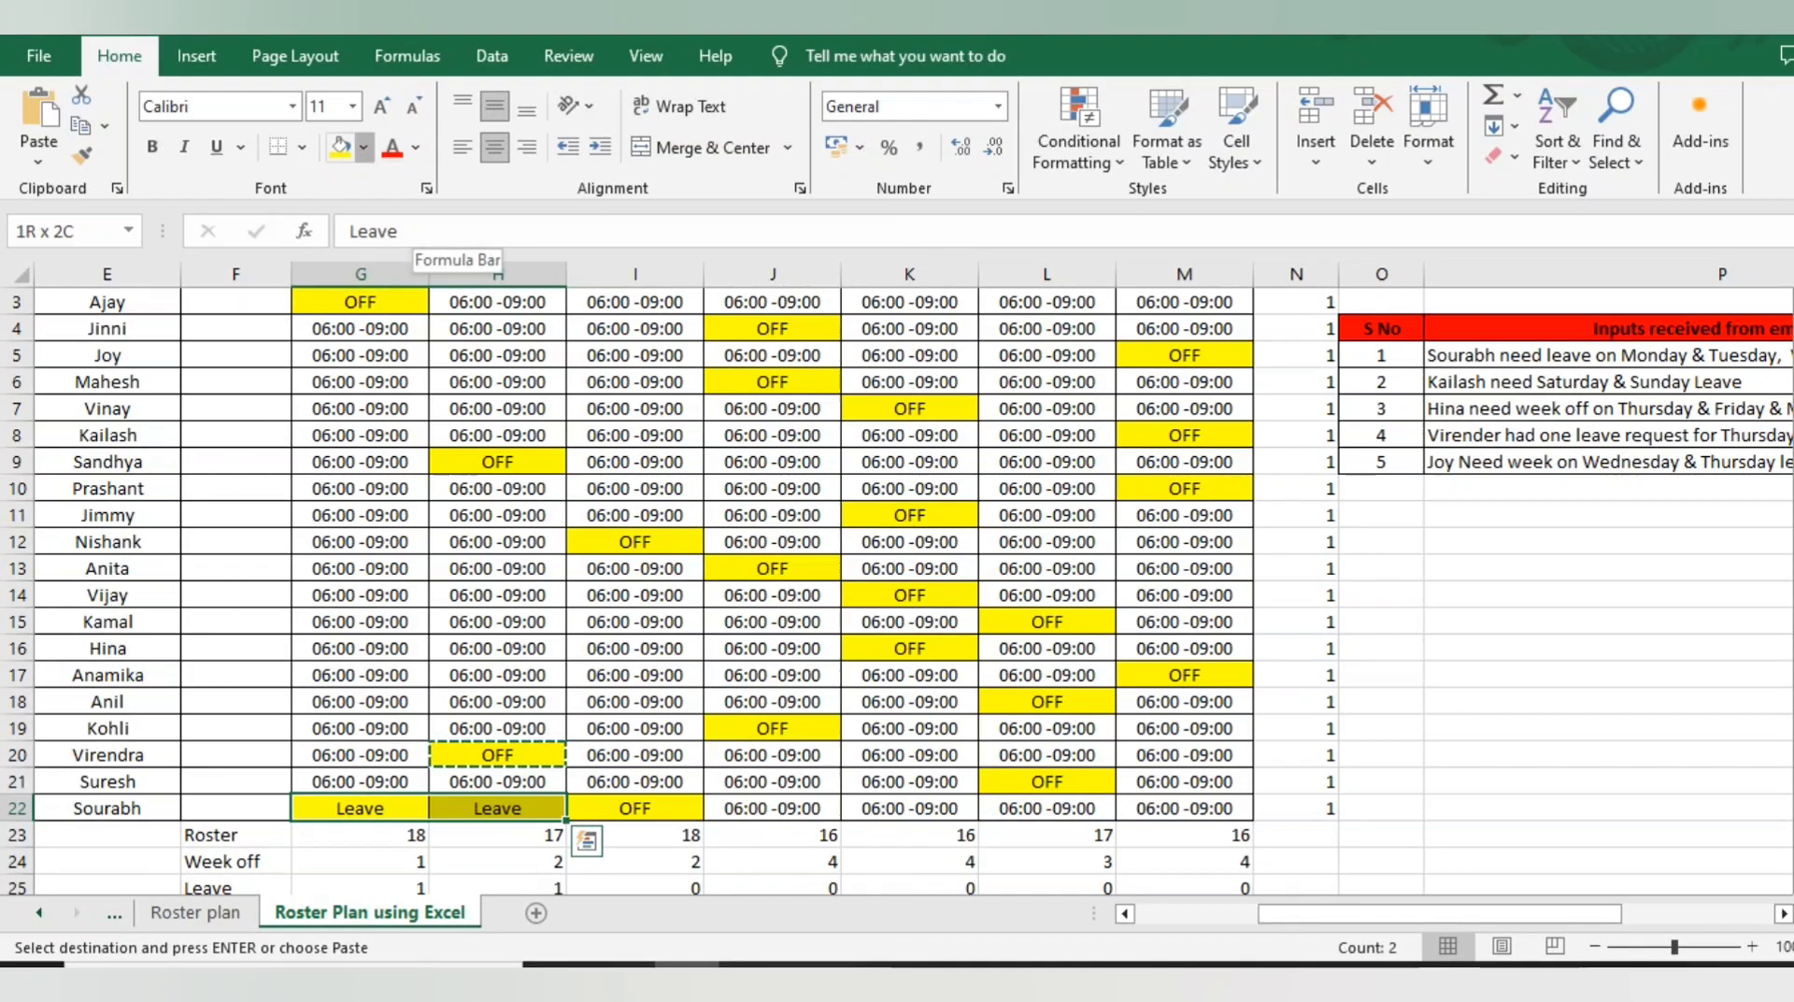
pyautogui.click(364, 147)
pyautogui.click(543, 265)
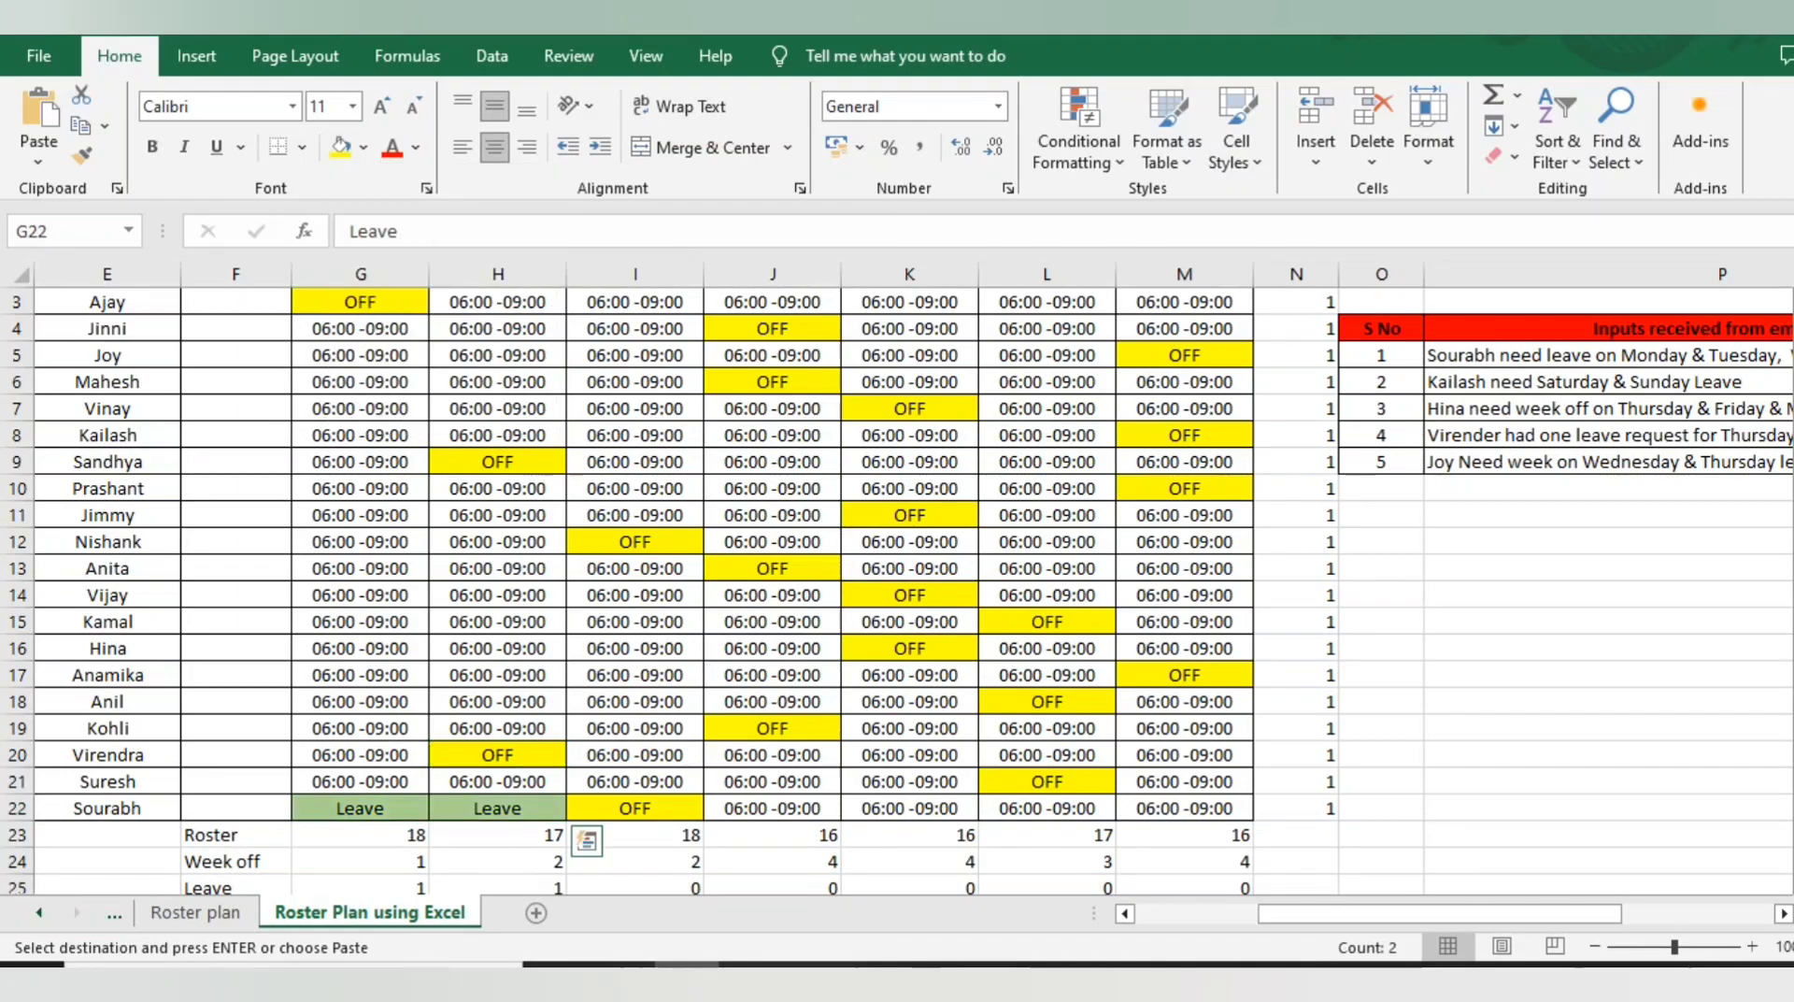
pyautogui.click(497, 808)
# Step: Look over the finished row 22 and the daily Roster, Week off and Leave counts below it
pyautogui.scroll(-2, 635, 580)
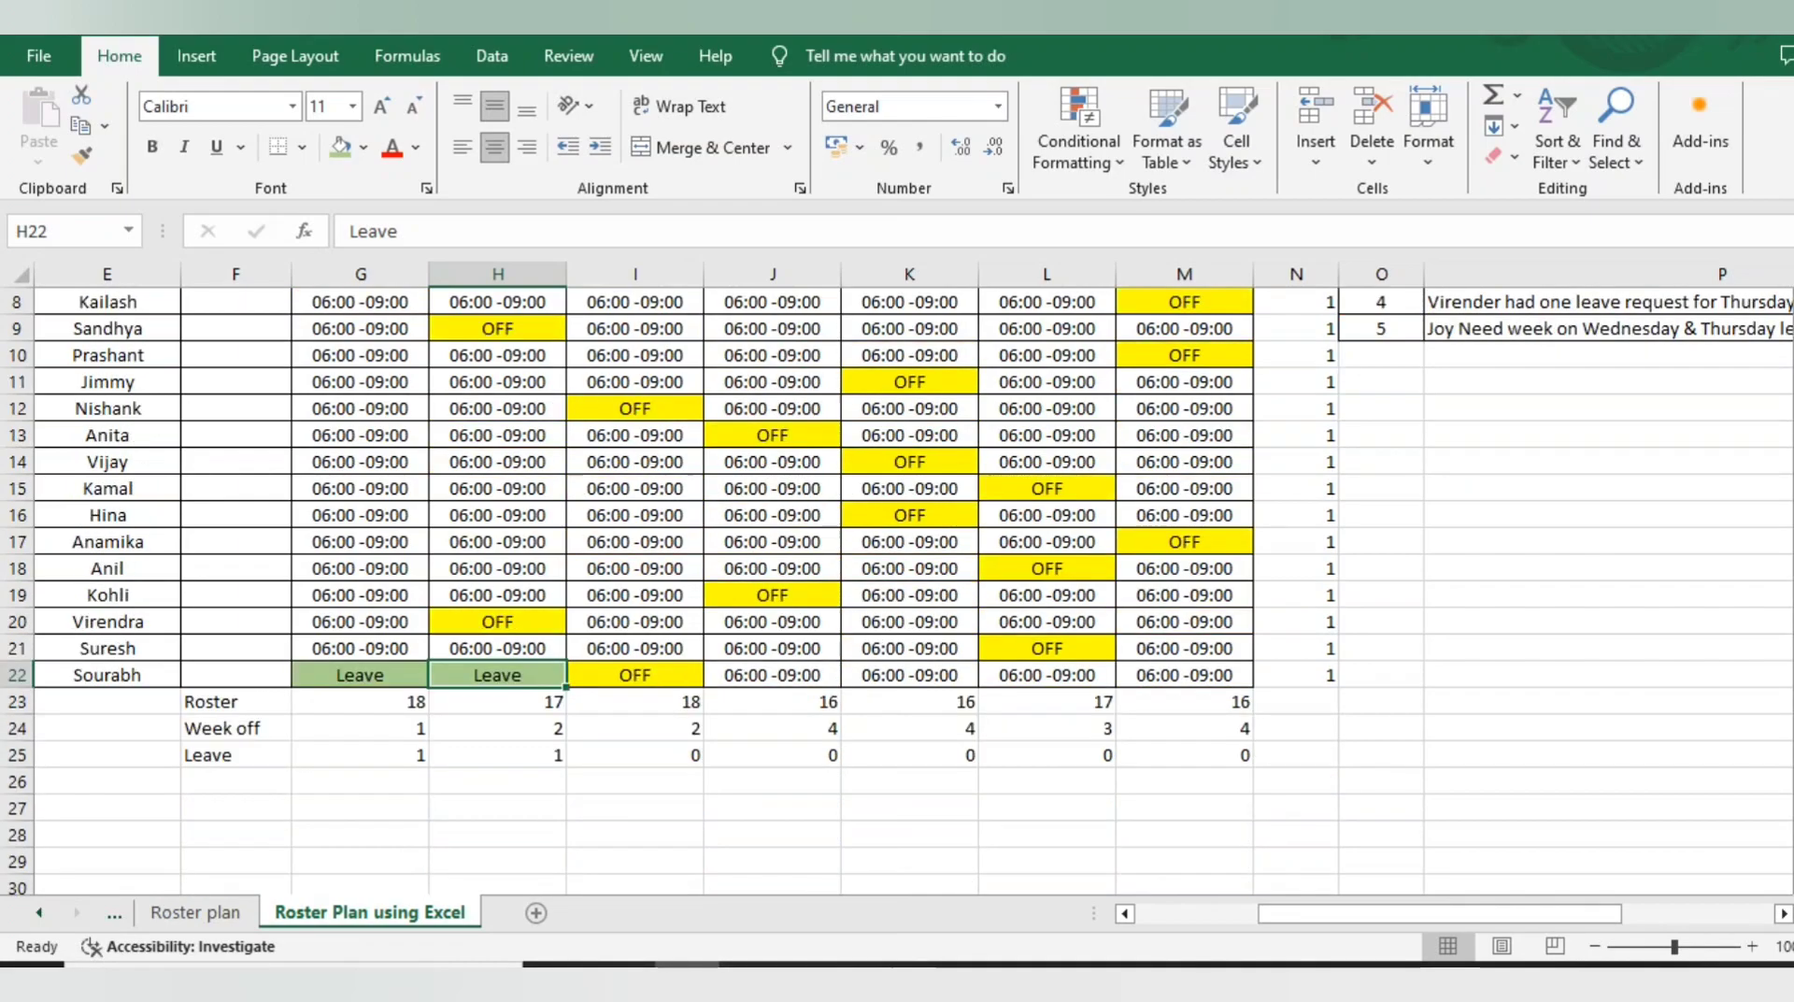
pyautogui.click(636, 675)
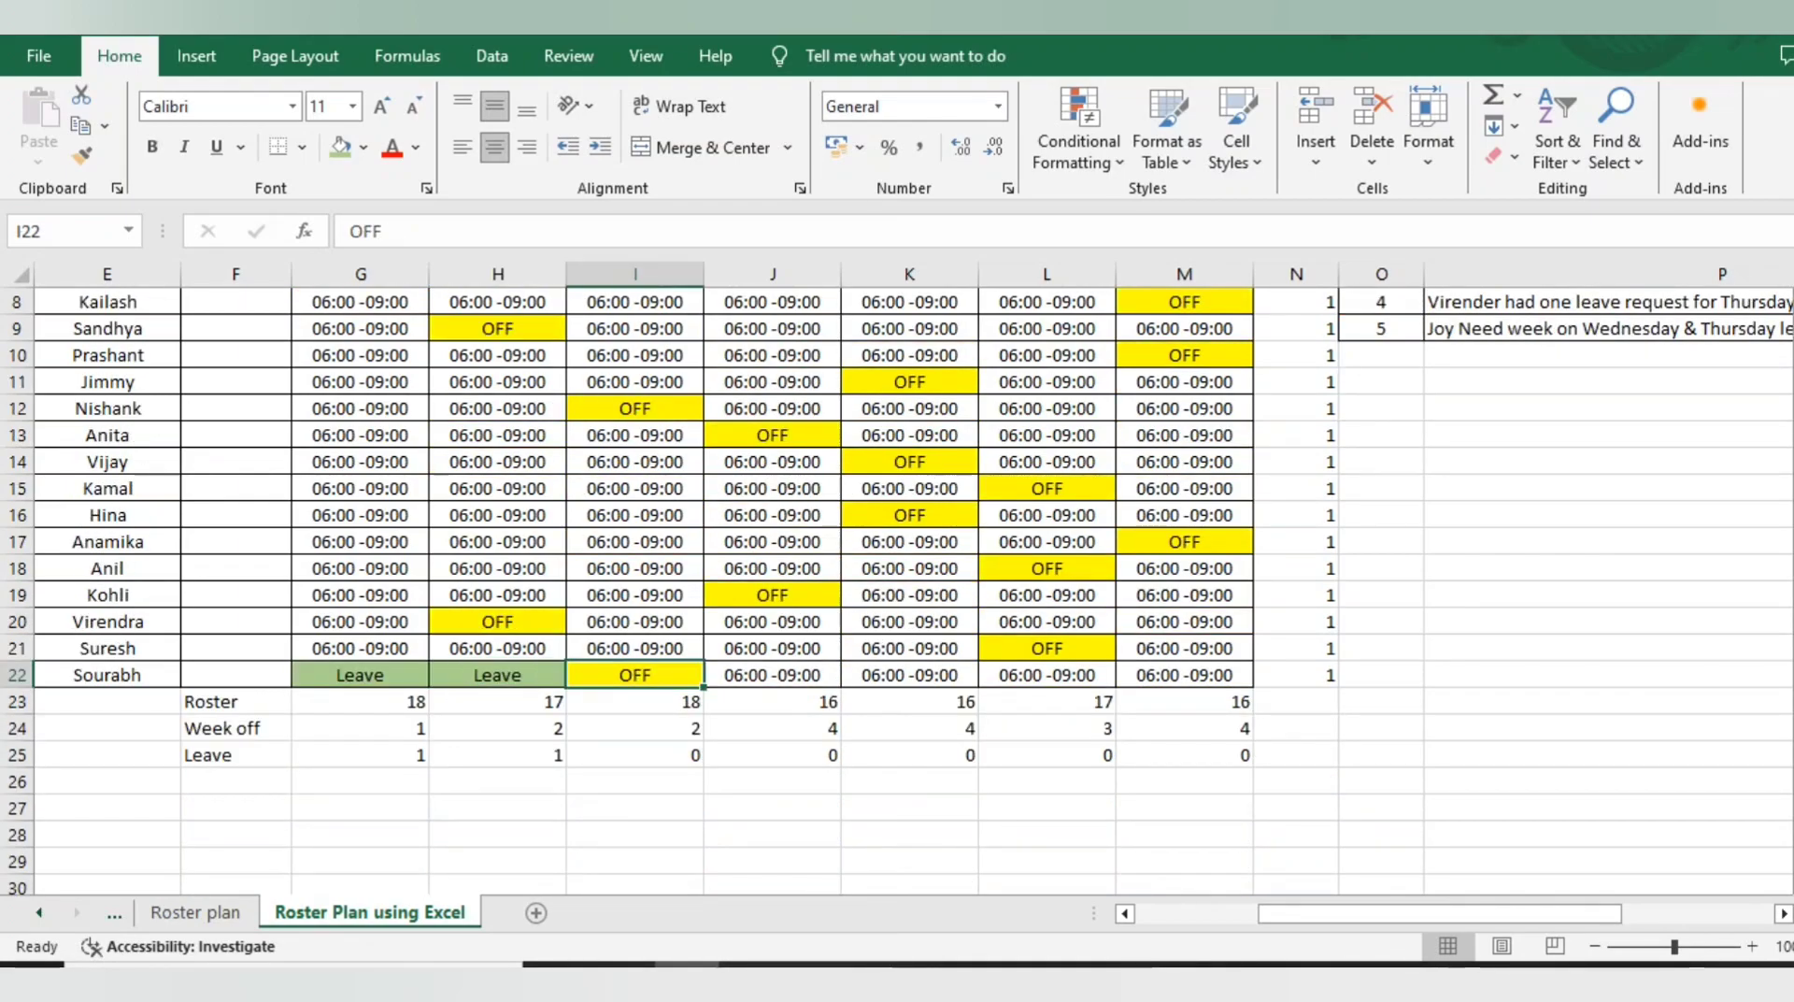
pyautogui.scroll(2, 636, 580)
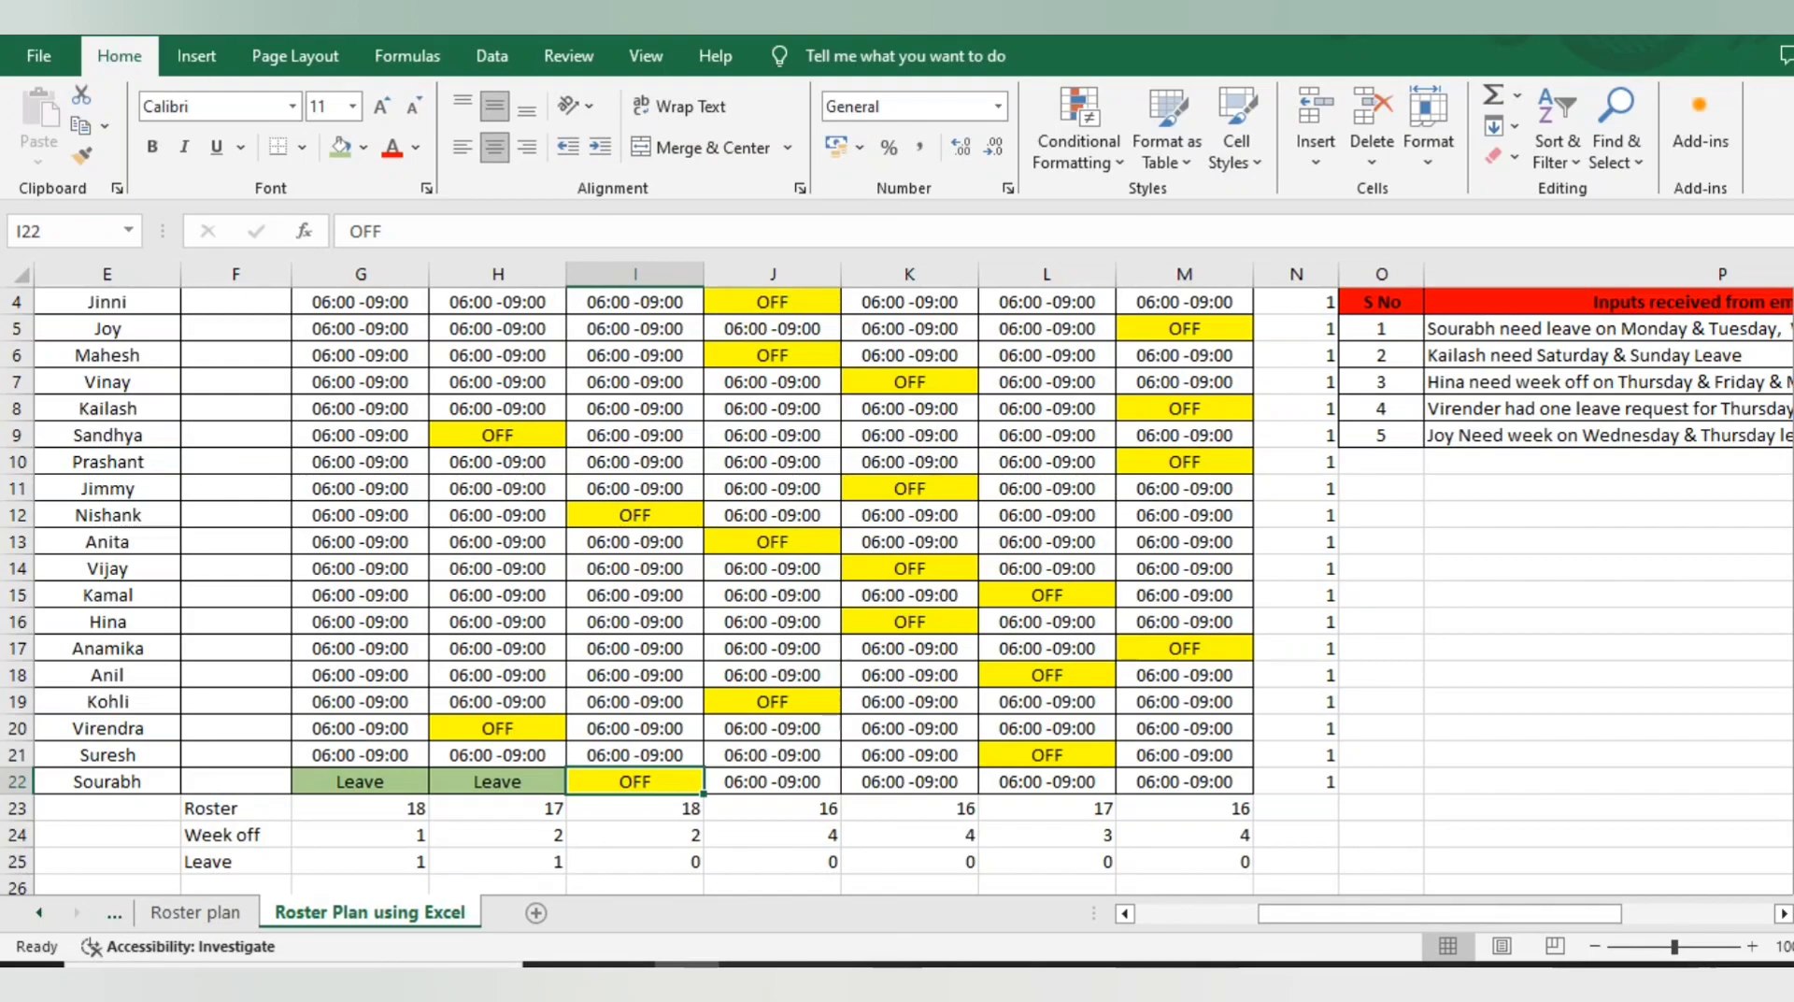
pyautogui.scroll(-7, 636, 589)
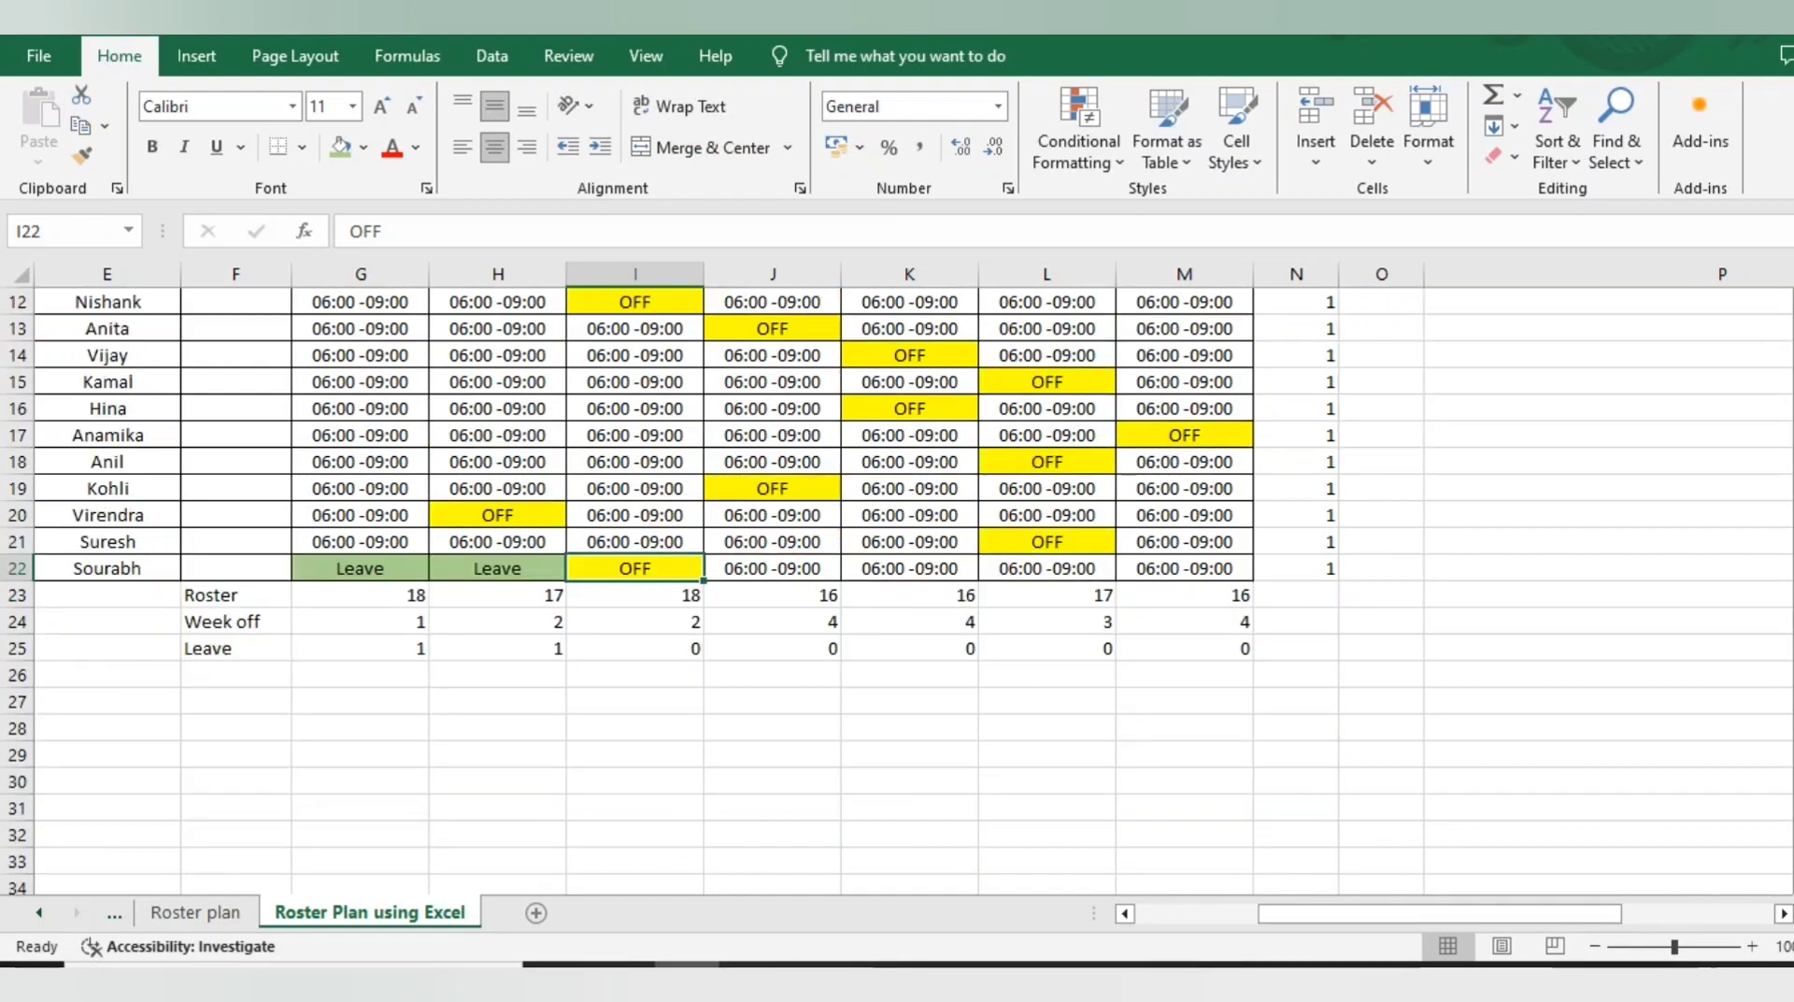
pyautogui.scroll(3, 636, 589)
# Step: Enter Leave in the Saturday cell L8 for the second request, keeping the Sunday OFF in M8
pyautogui.click(360, 435)
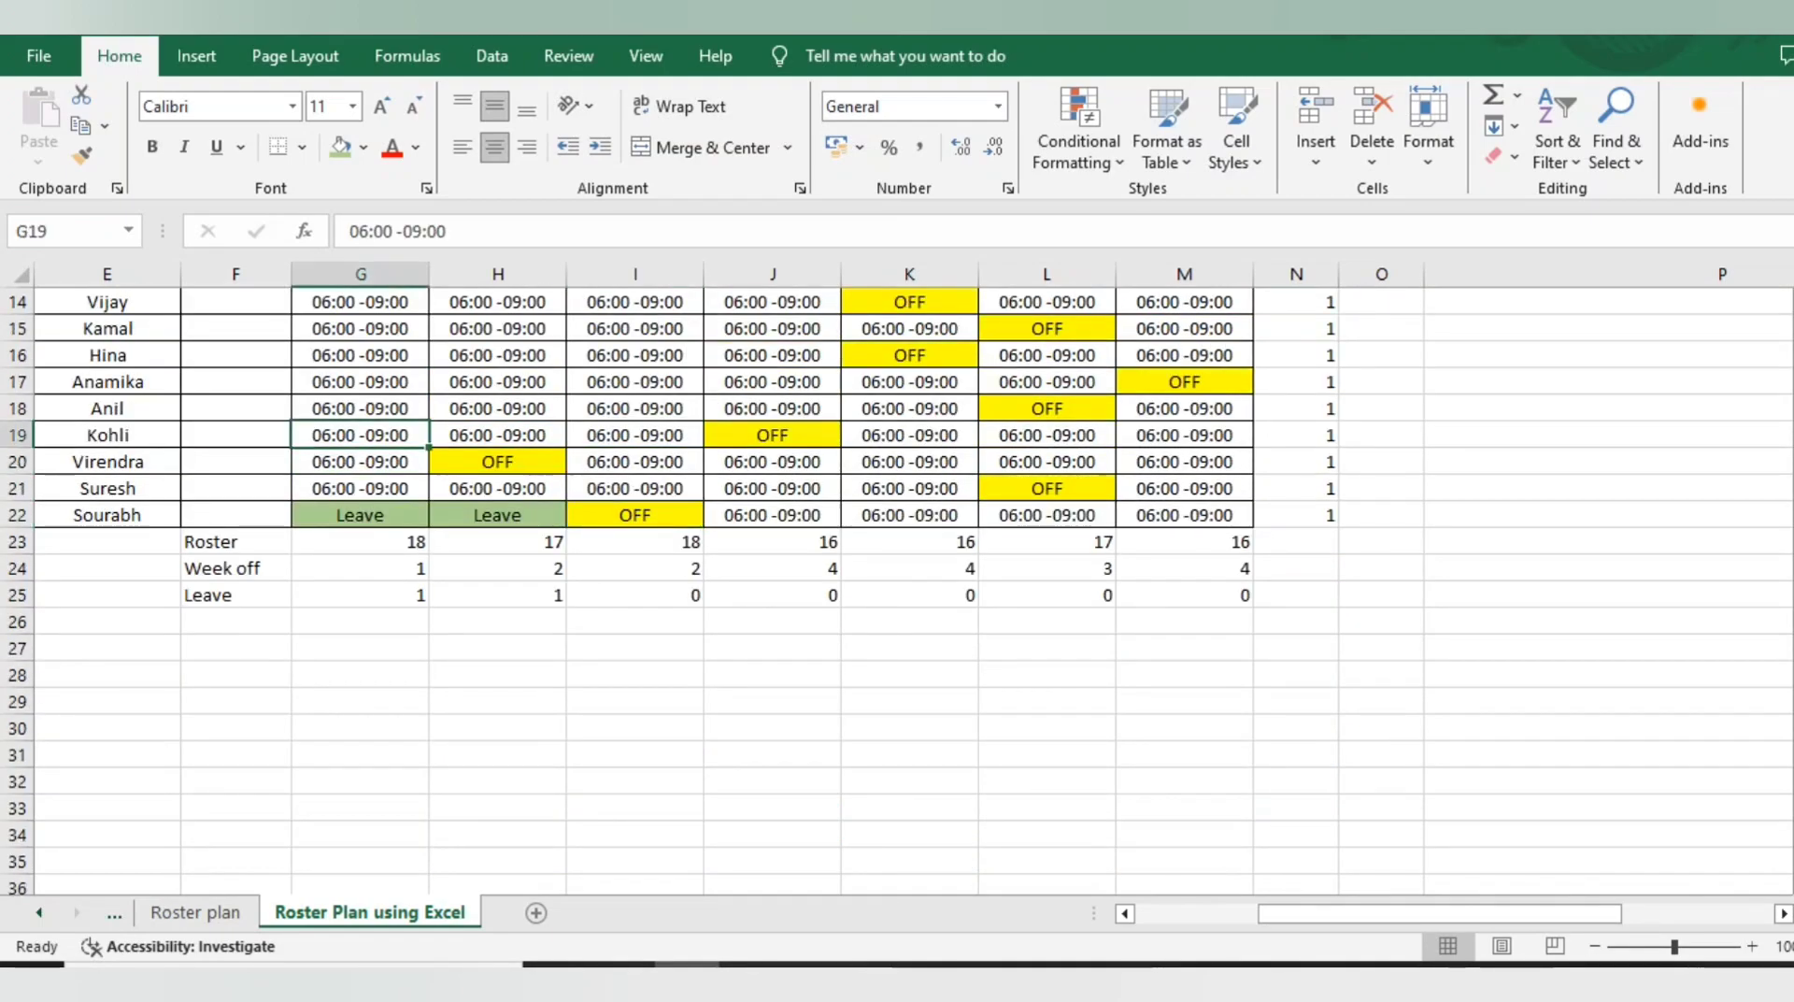
pyautogui.hotkey('ctrl', 'Up')
pyautogui.press('Down')
pyautogui.press('Down')
pyautogui.press('Down')
pyautogui.press('Down')
pyautogui.press('Down')
pyautogui.press('Down')
pyautogui.press('Down')
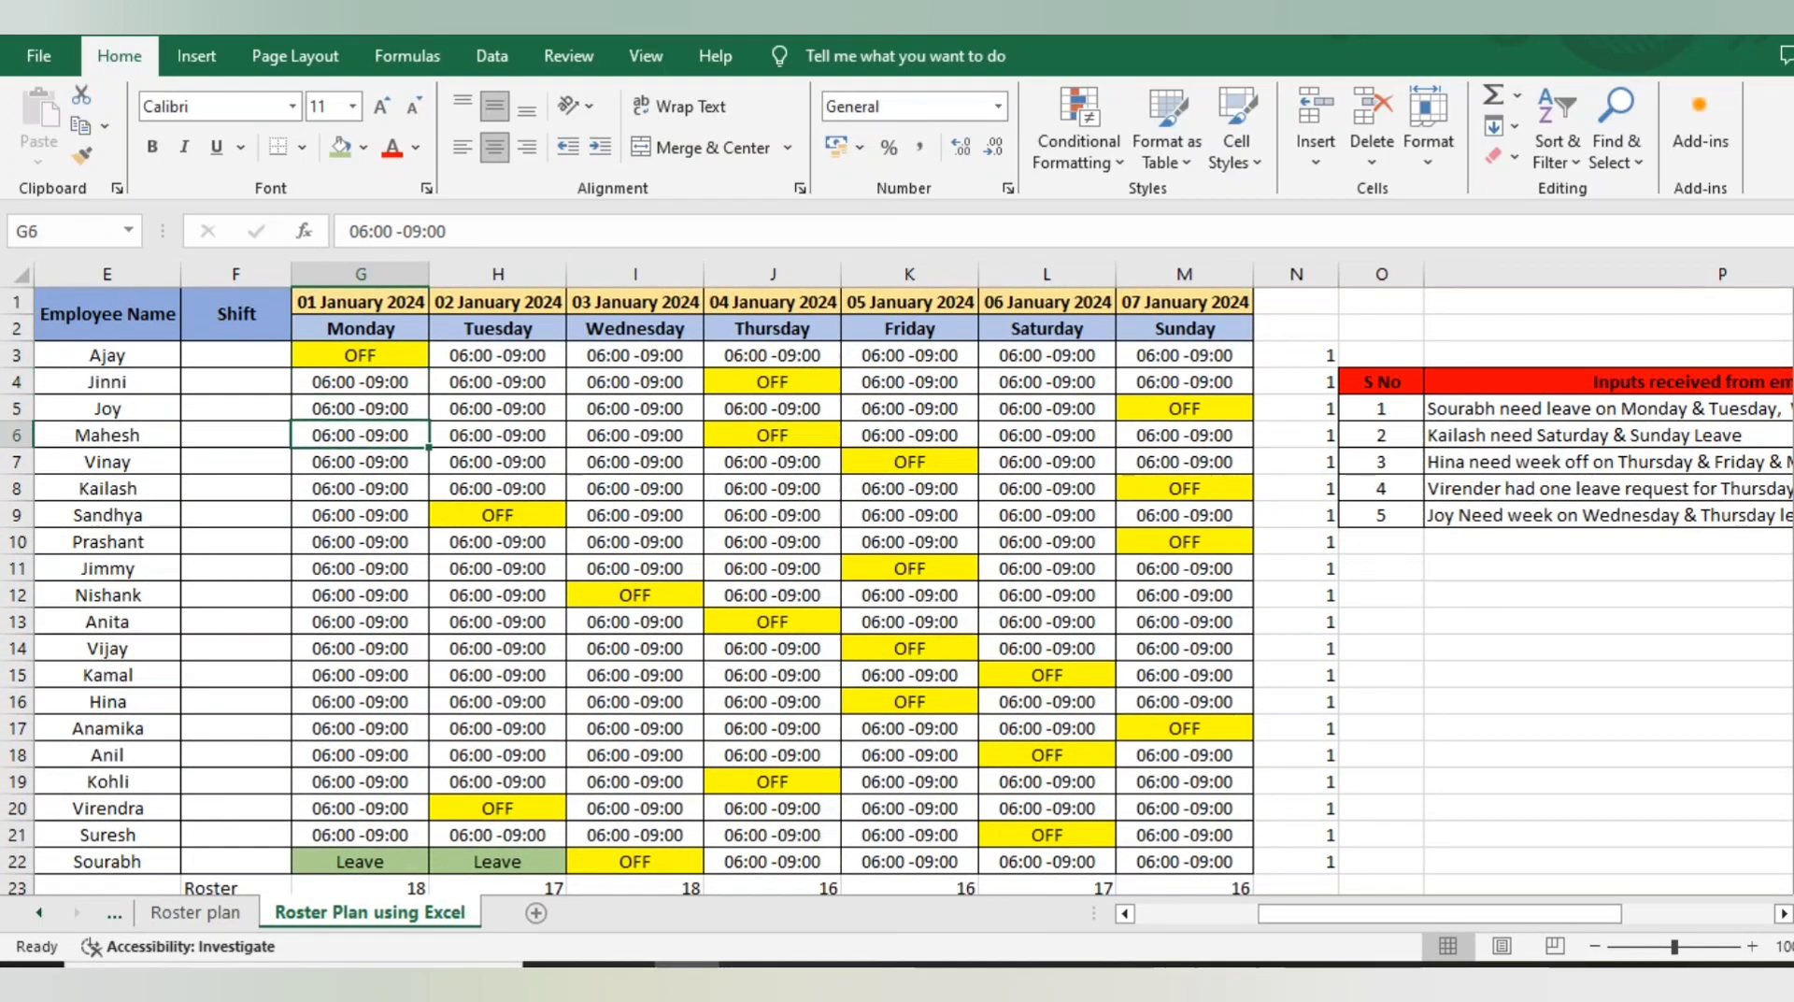
pyautogui.hotkey('ctrl', 'Right')
pyautogui.press('Left')
pyautogui.press('Left')
pyautogui.press('Left')
pyautogui.press('Left')
pyautogui.press('Right')
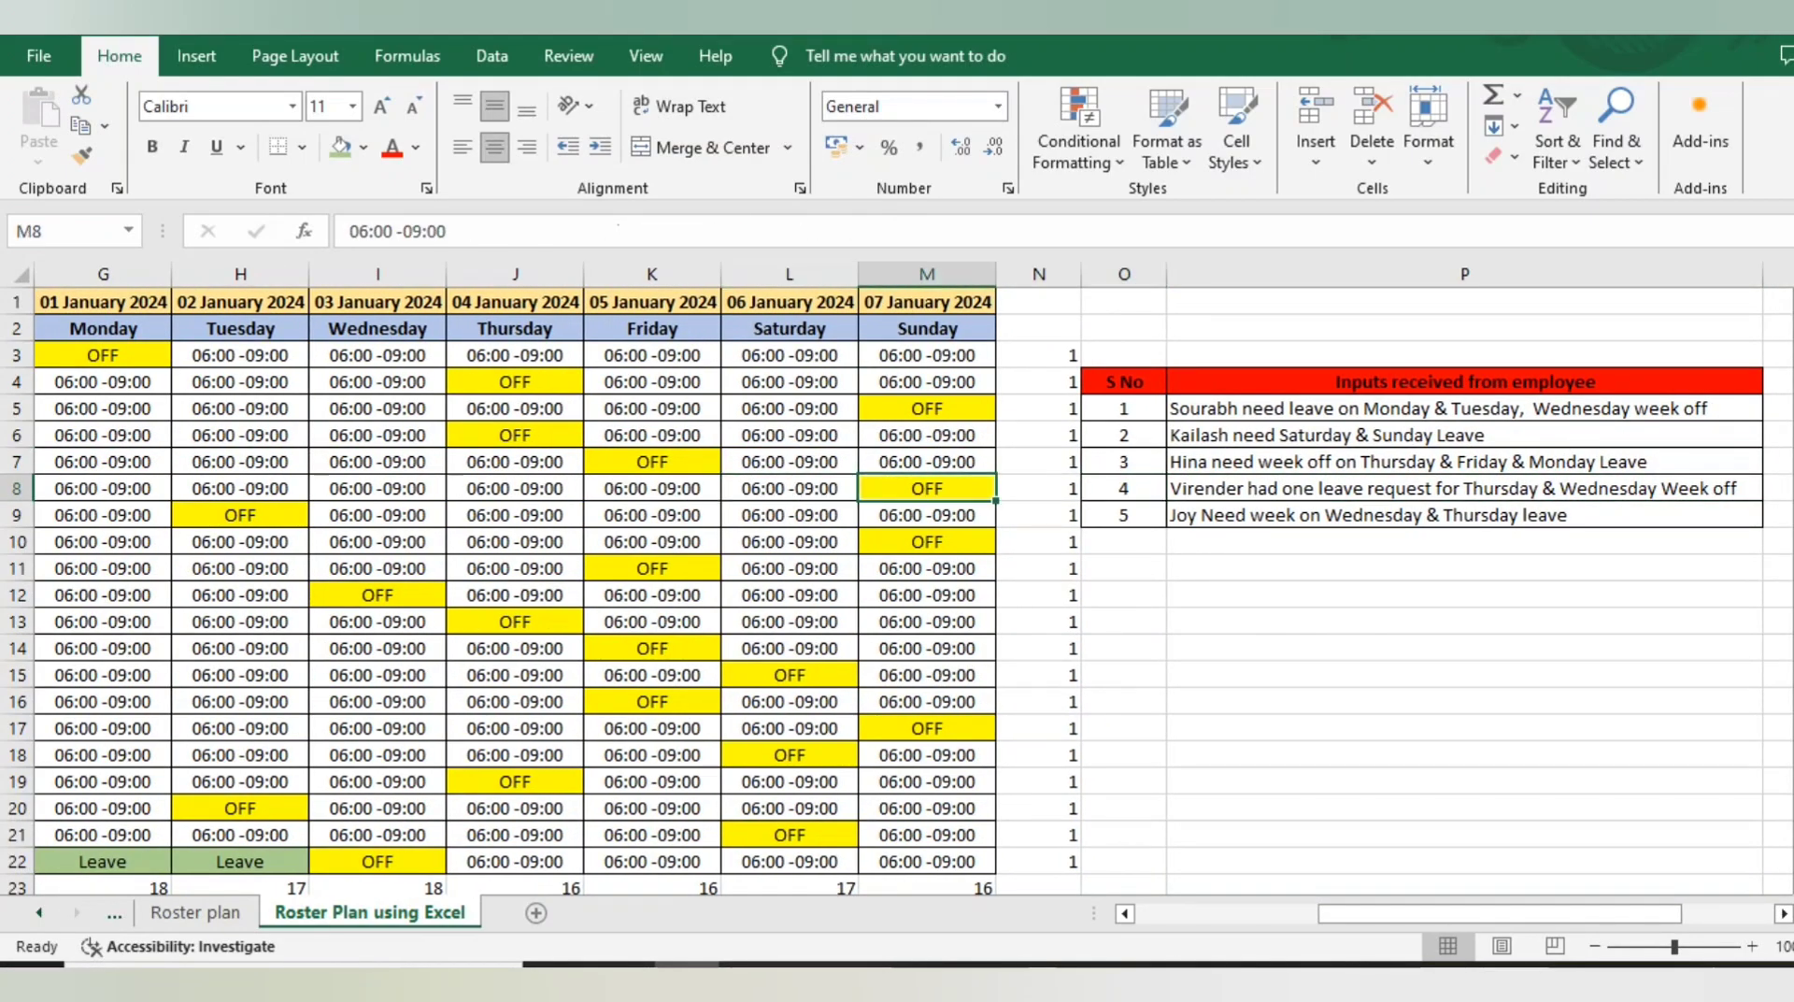
pyautogui.hotkey('ctrl', 'c')
pyautogui.press('Left')
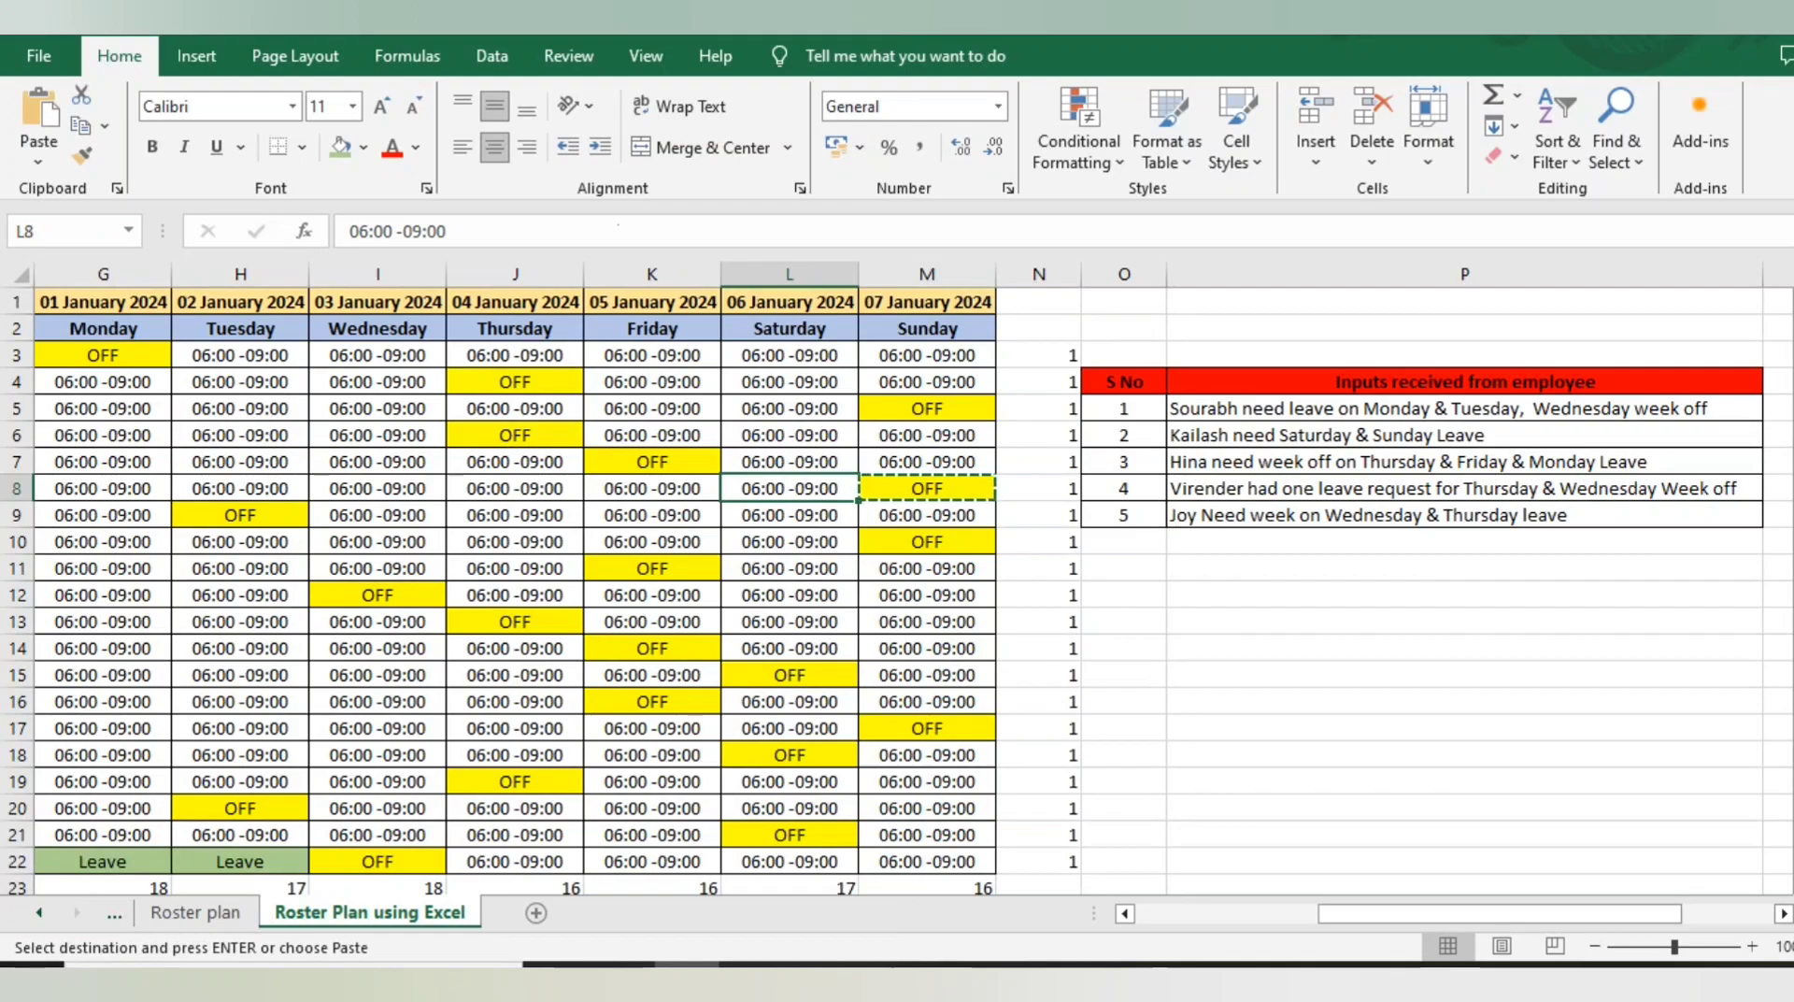
pyautogui.write('Leave')
pyautogui.hotkey('ctrl', 'Return')
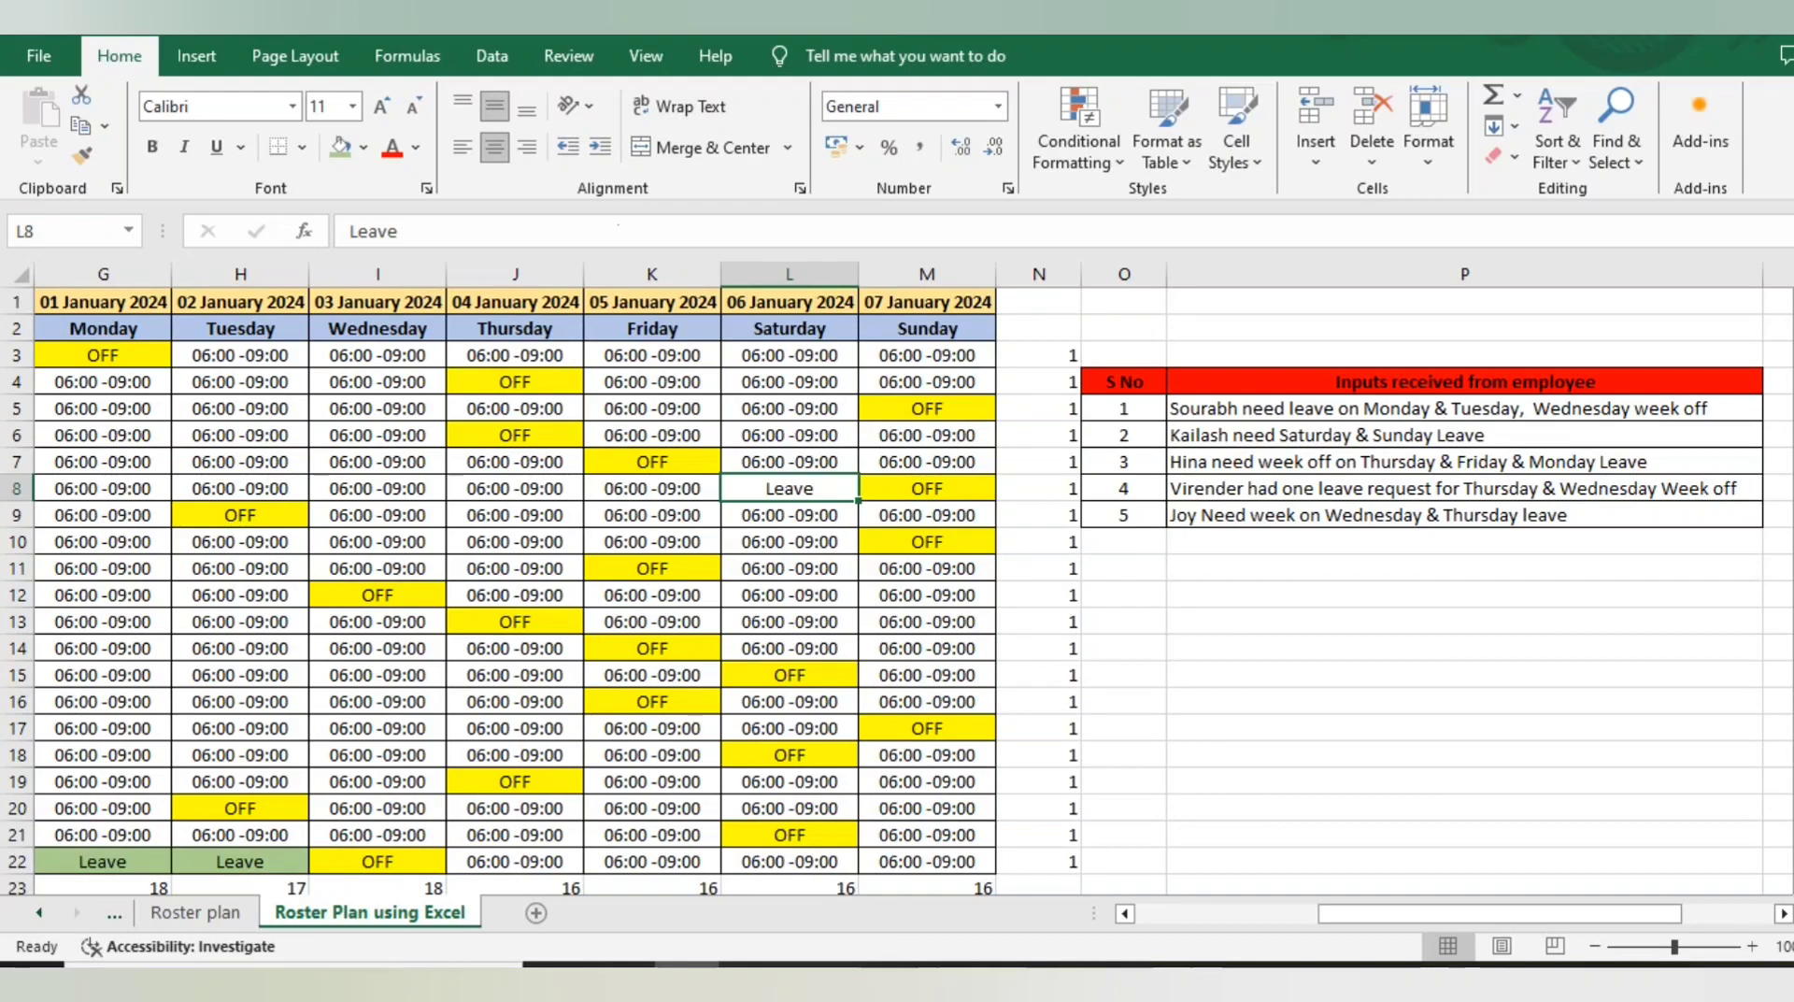
# Step: Copy the Friday OFF entry from K16 to the Thursday cell J16 for the third request
pyautogui.hscroll(5, 913, 577)
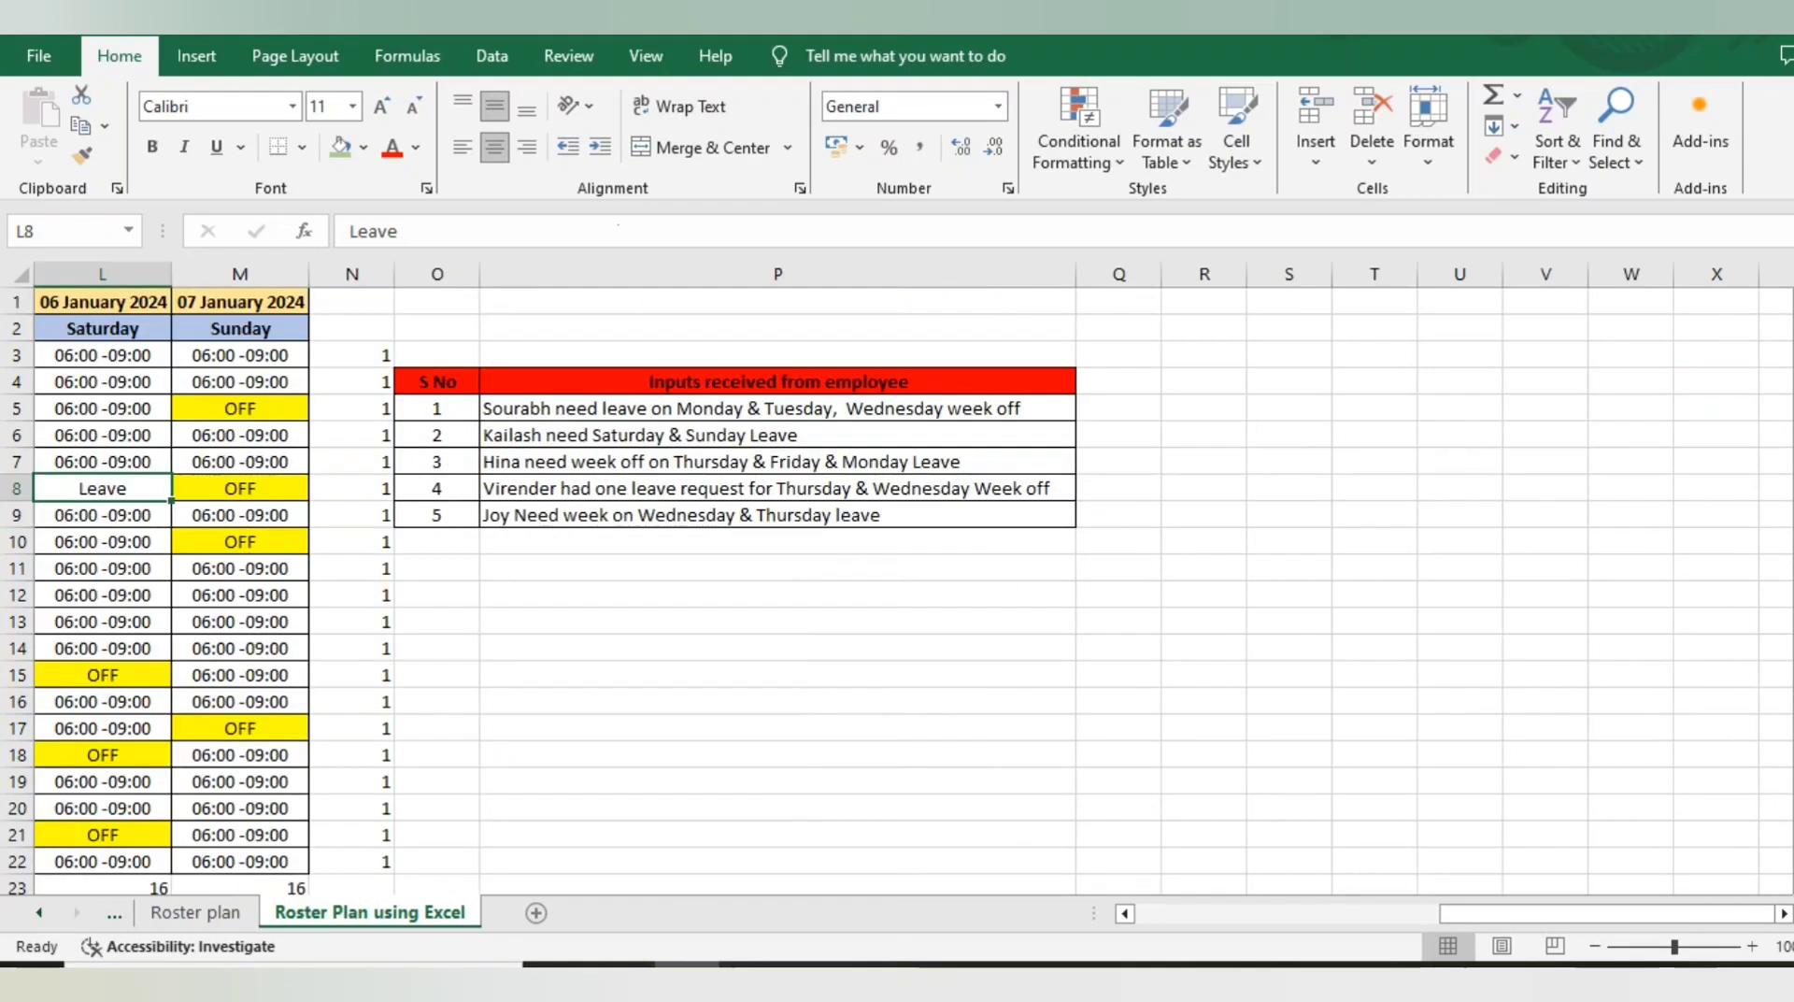
pyautogui.hscroll(-7, 913, 577)
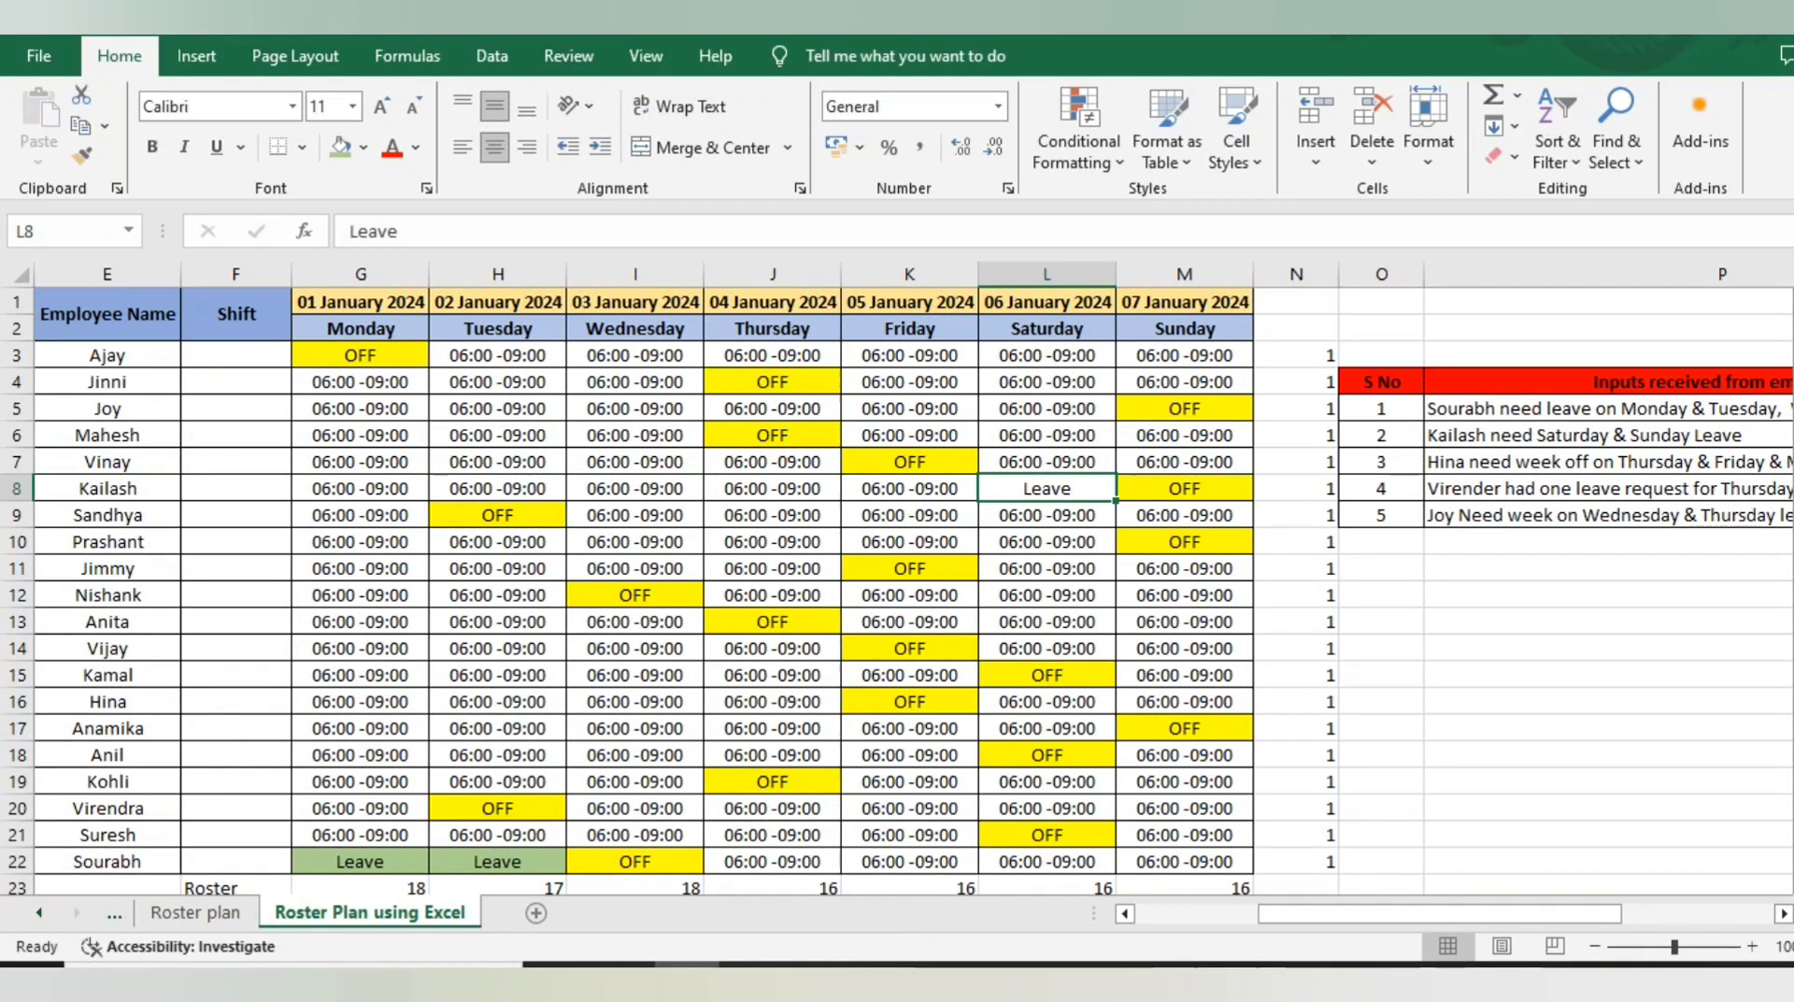
pyautogui.click(108, 675)
pyautogui.press('Left')
pyautogui.press('Down')
pyautogui.press('Right')
pyautogui.press('Right')
pyautogui.press('Right')
pyautogui.press('Right')
pyautogui.press('Right')
pyautogui.press('Right')
pyautogui.press('Right')
pyautogui.hotkey('ctrl', 'c')
pyautogui.press('Left')
pyautogui.hotkey('ctrl', 'v')
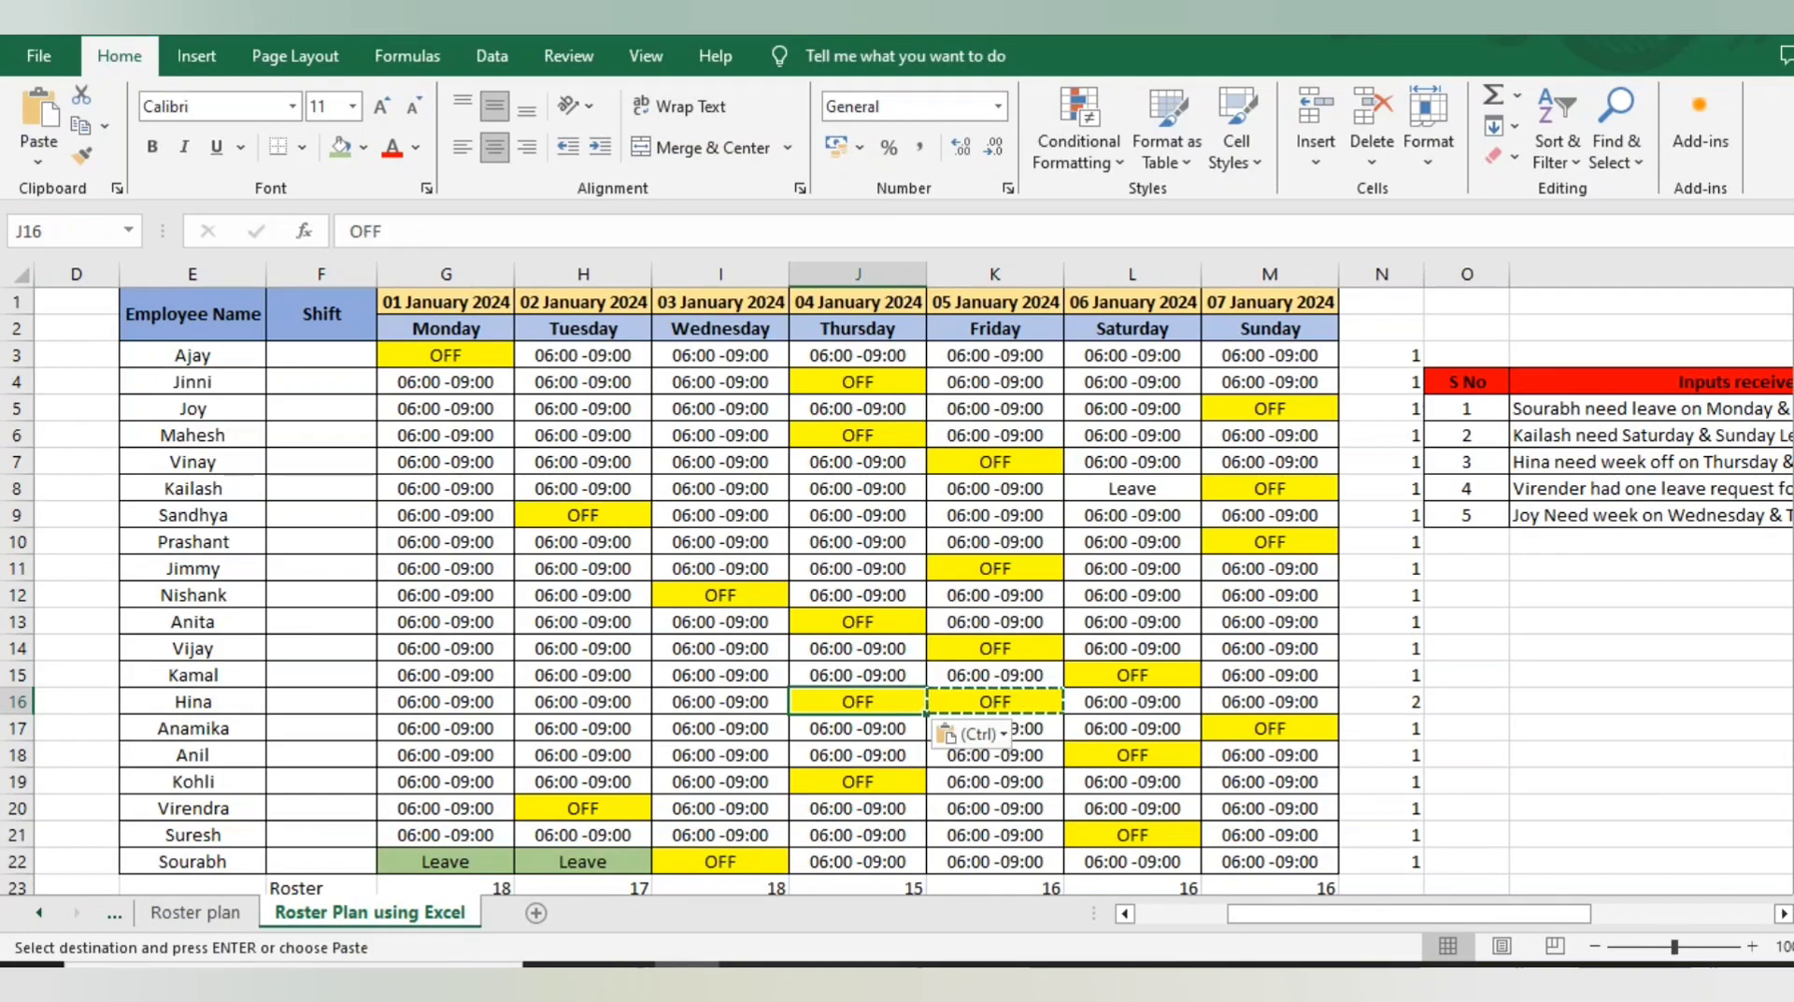
pyautogui.press('Right')
pyautogui.click(1651, 461)
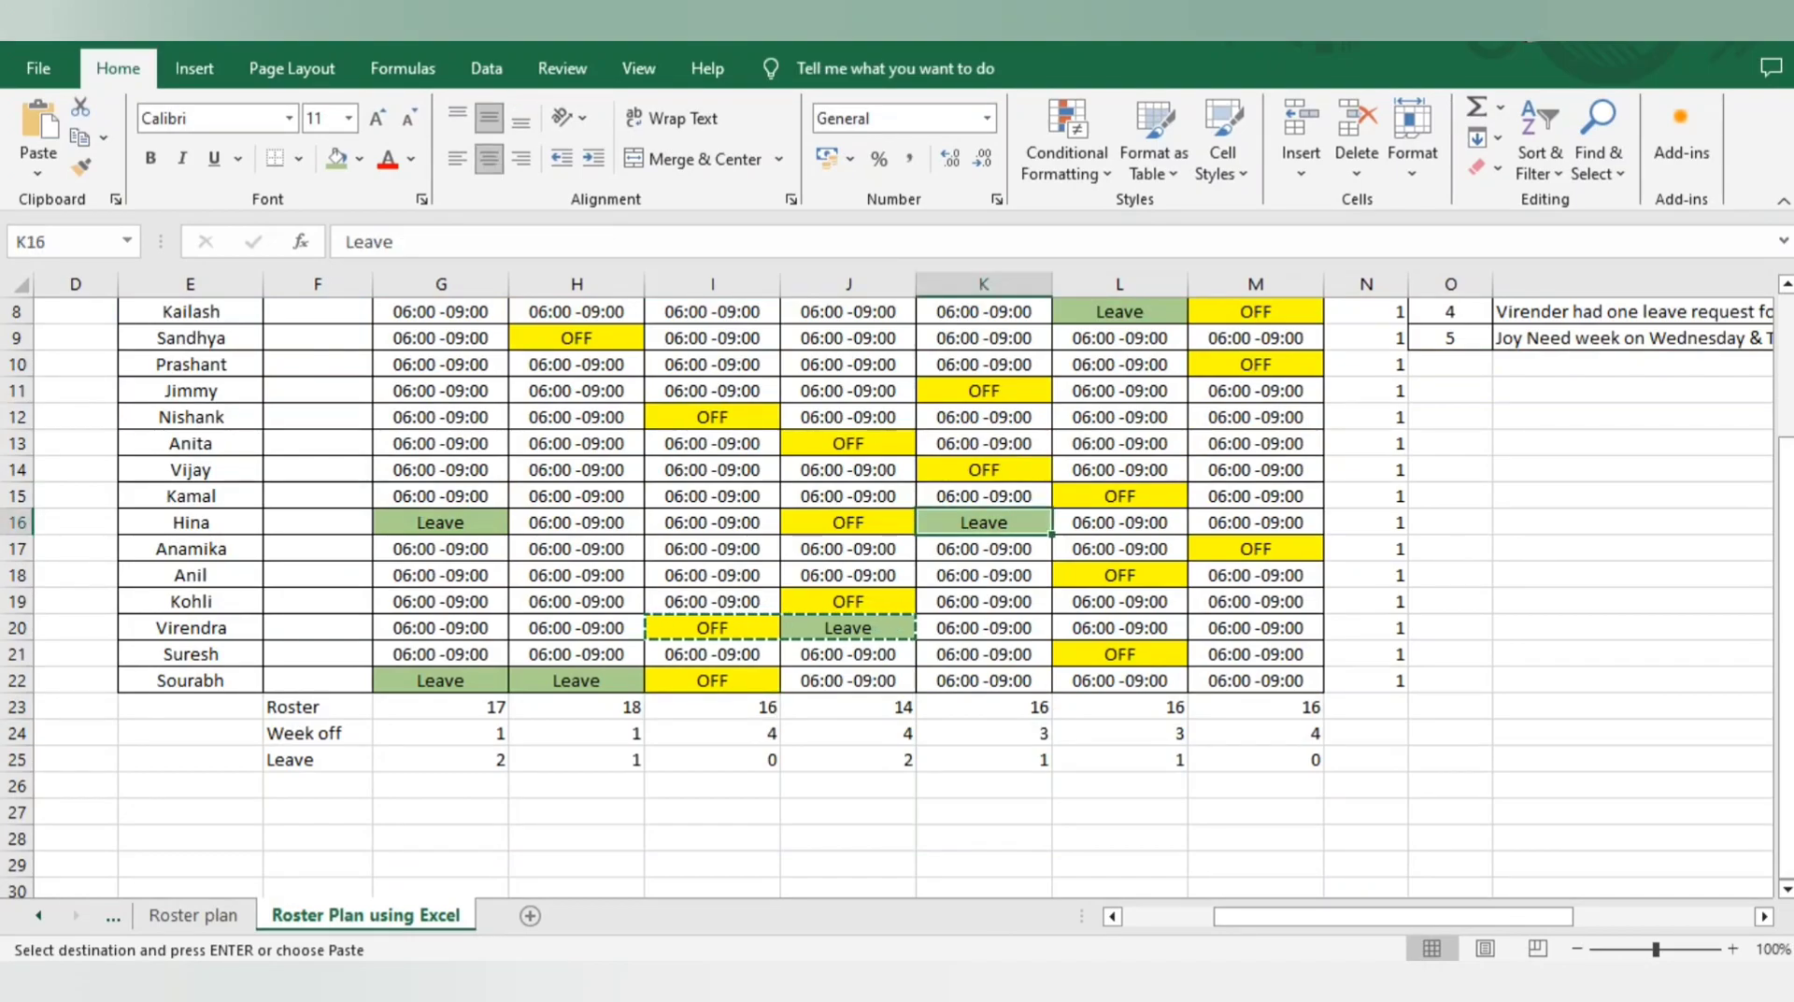
# Step: Review the roster with its daily counts and highlight the fourth and fifth requests in P8:P9
pyautogui.scroll(-1, 897, 560)
pyautogui.scroll(2, 897, 561)
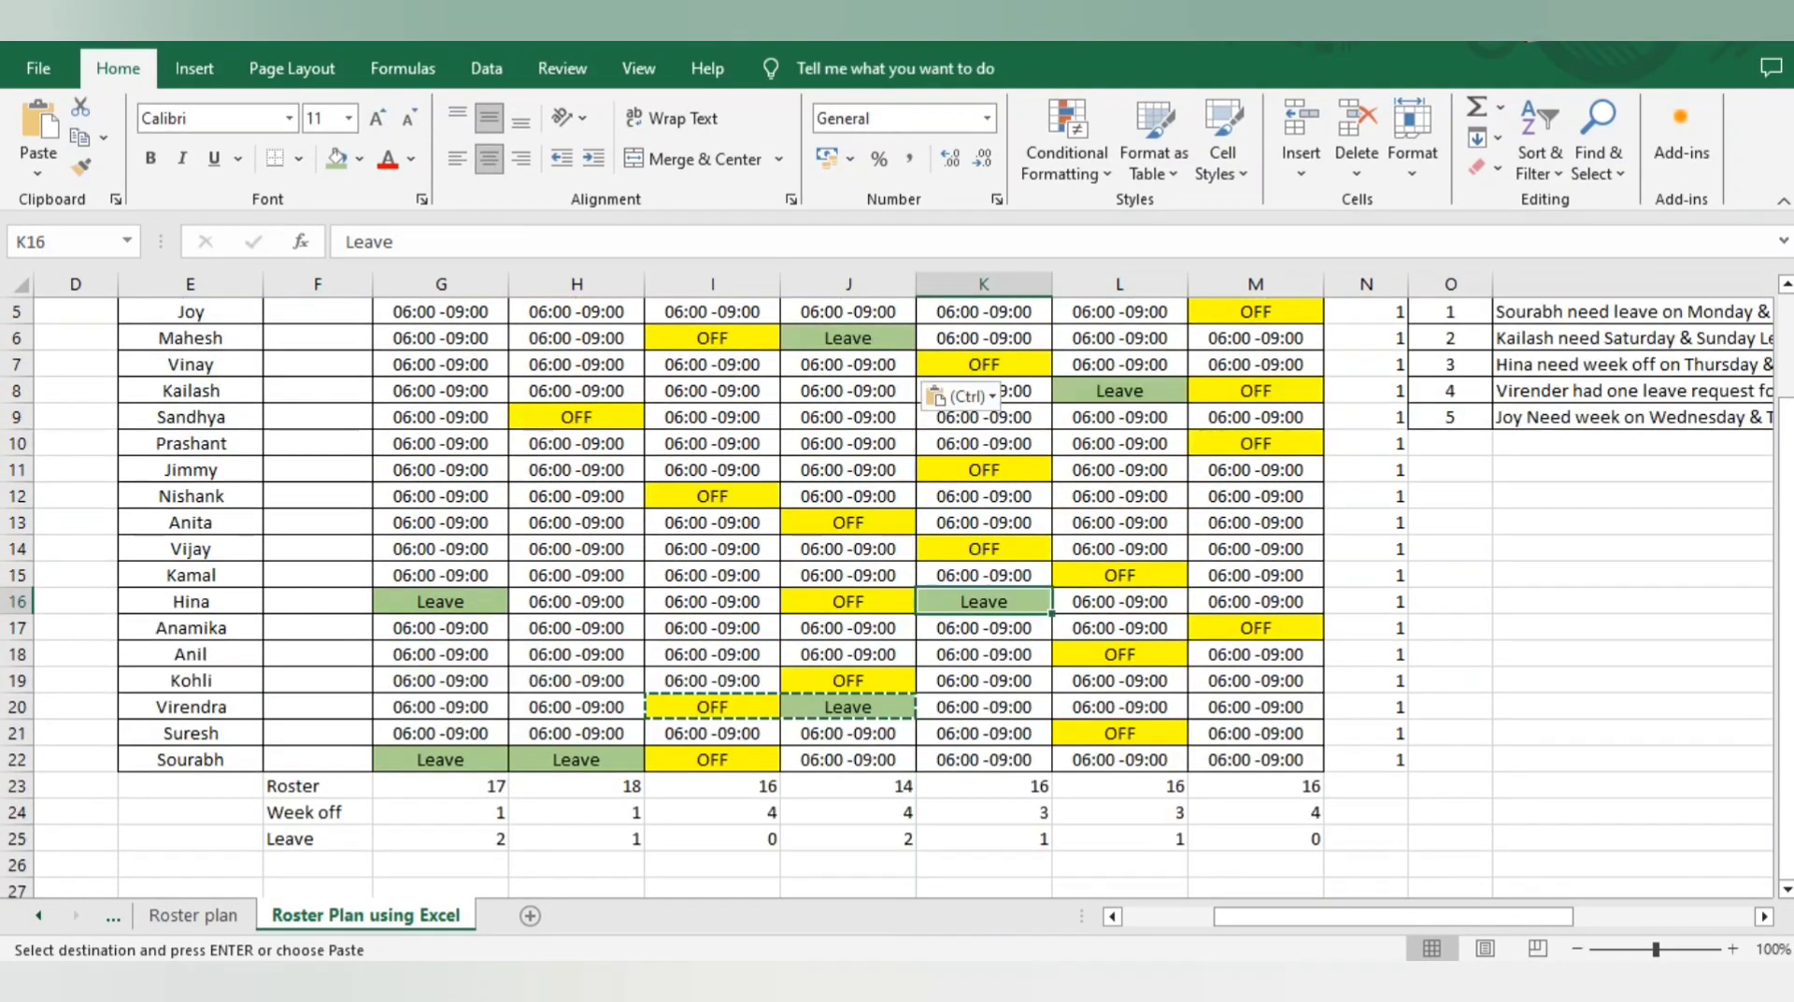
pyautogui.scroll(1, 897, 561)
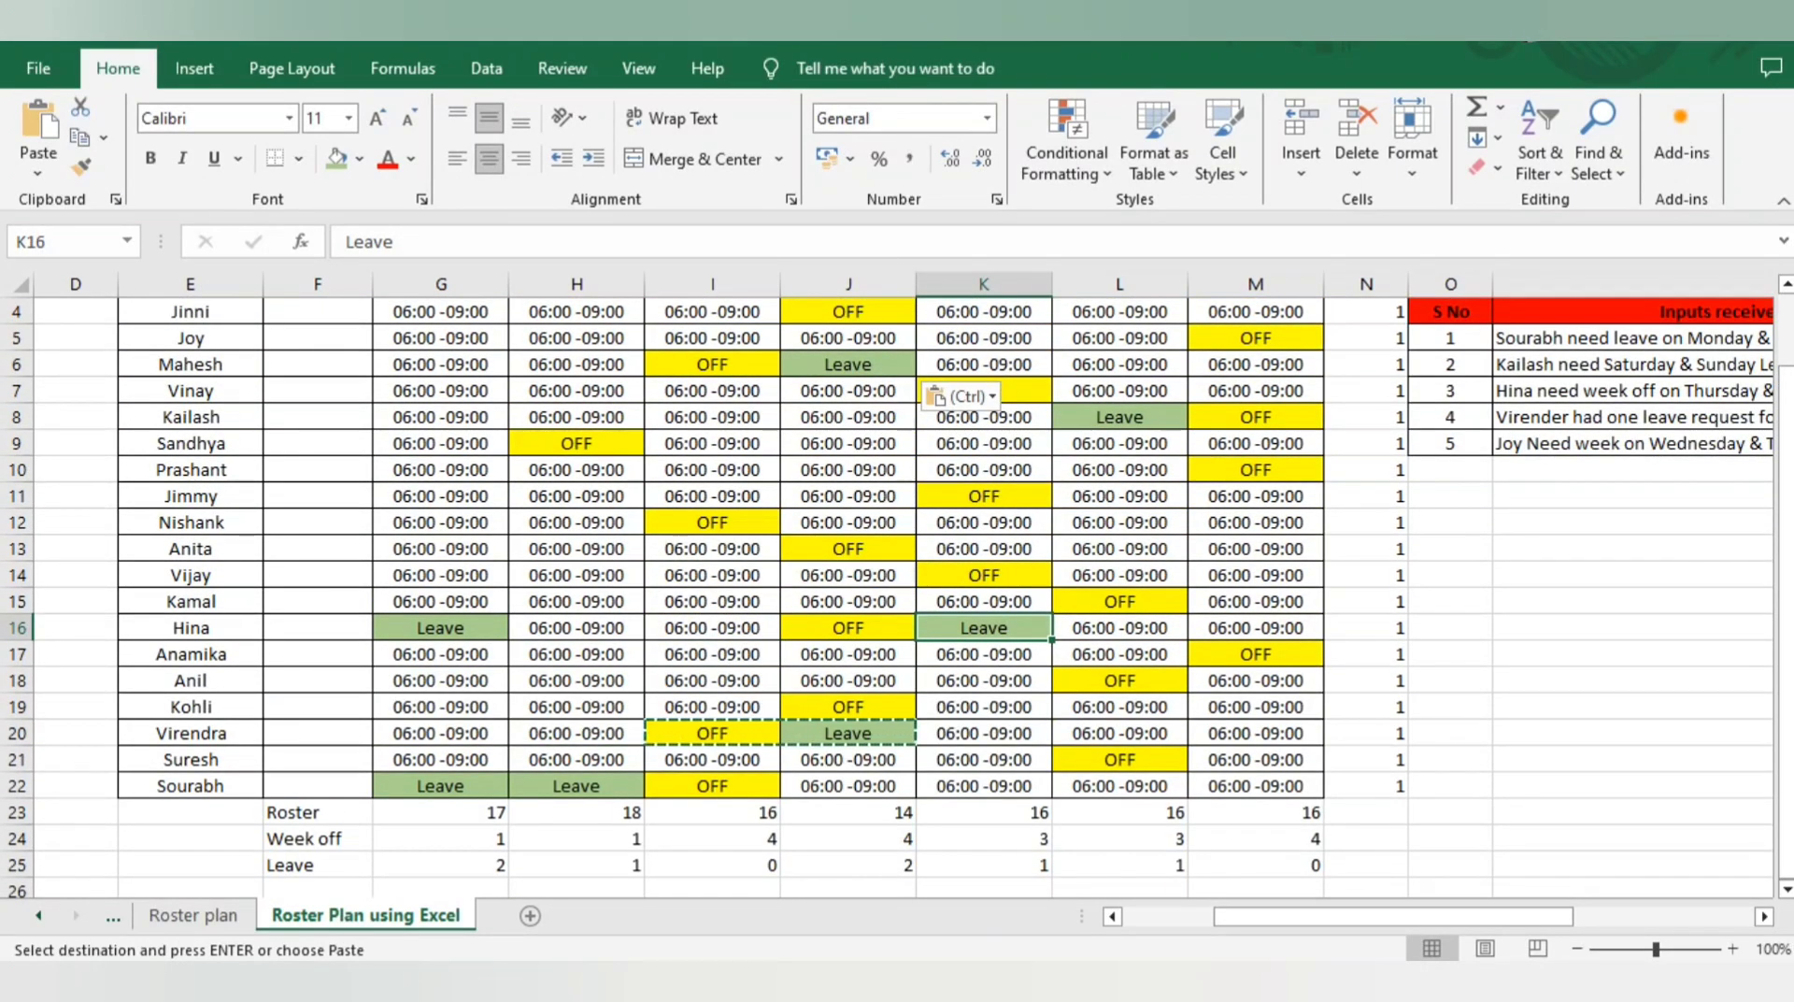
pyautogui.click(1633, 418)
pyautogui.moveTo(1633, 418); pyautogui.dragTo(1633, 444)
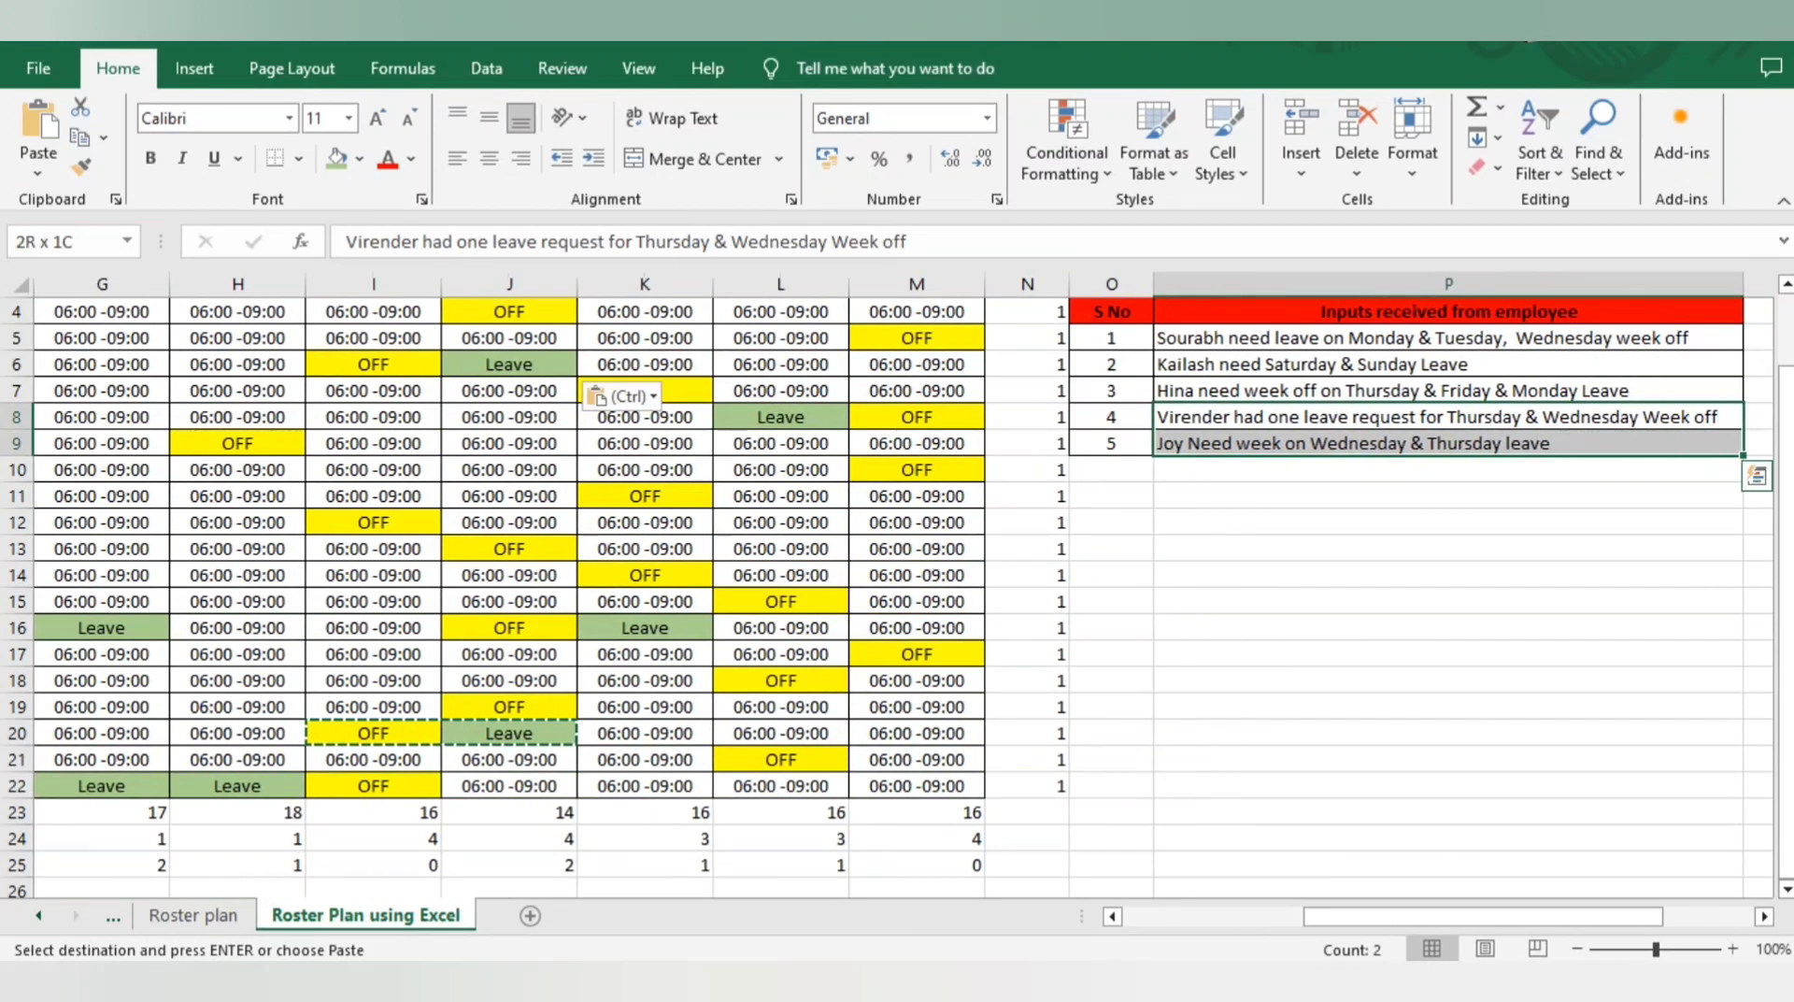
# Step: Go along row 13 to its employee name and inspect the Wednesday week off in I12
pyautogui.click(509, 549)
pyautogui.click(374, 548)
pyautogui.press('Left')
pyautogui.press('Left')
pyautogui.press('Left')
pyautogui.press('Left')
pyautogui.press('Left')
pyautogui.press('Left')
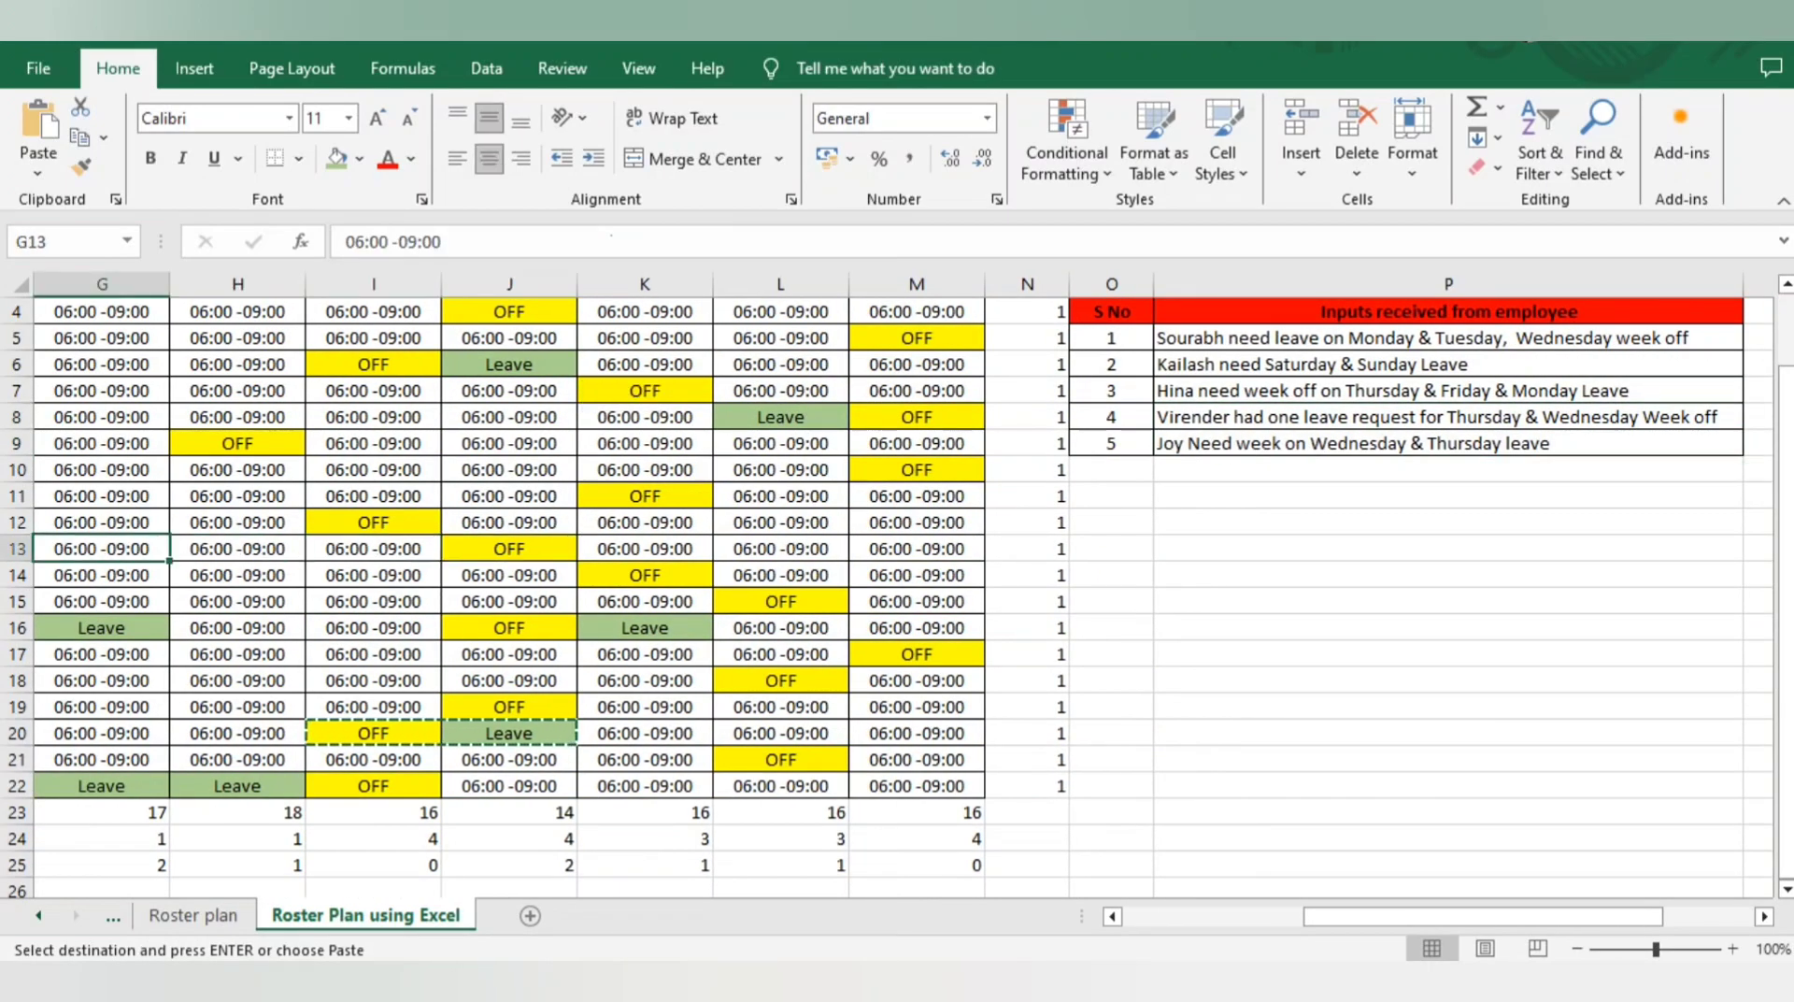
pyautogui.press('Right')
pyautogui.press('Right')
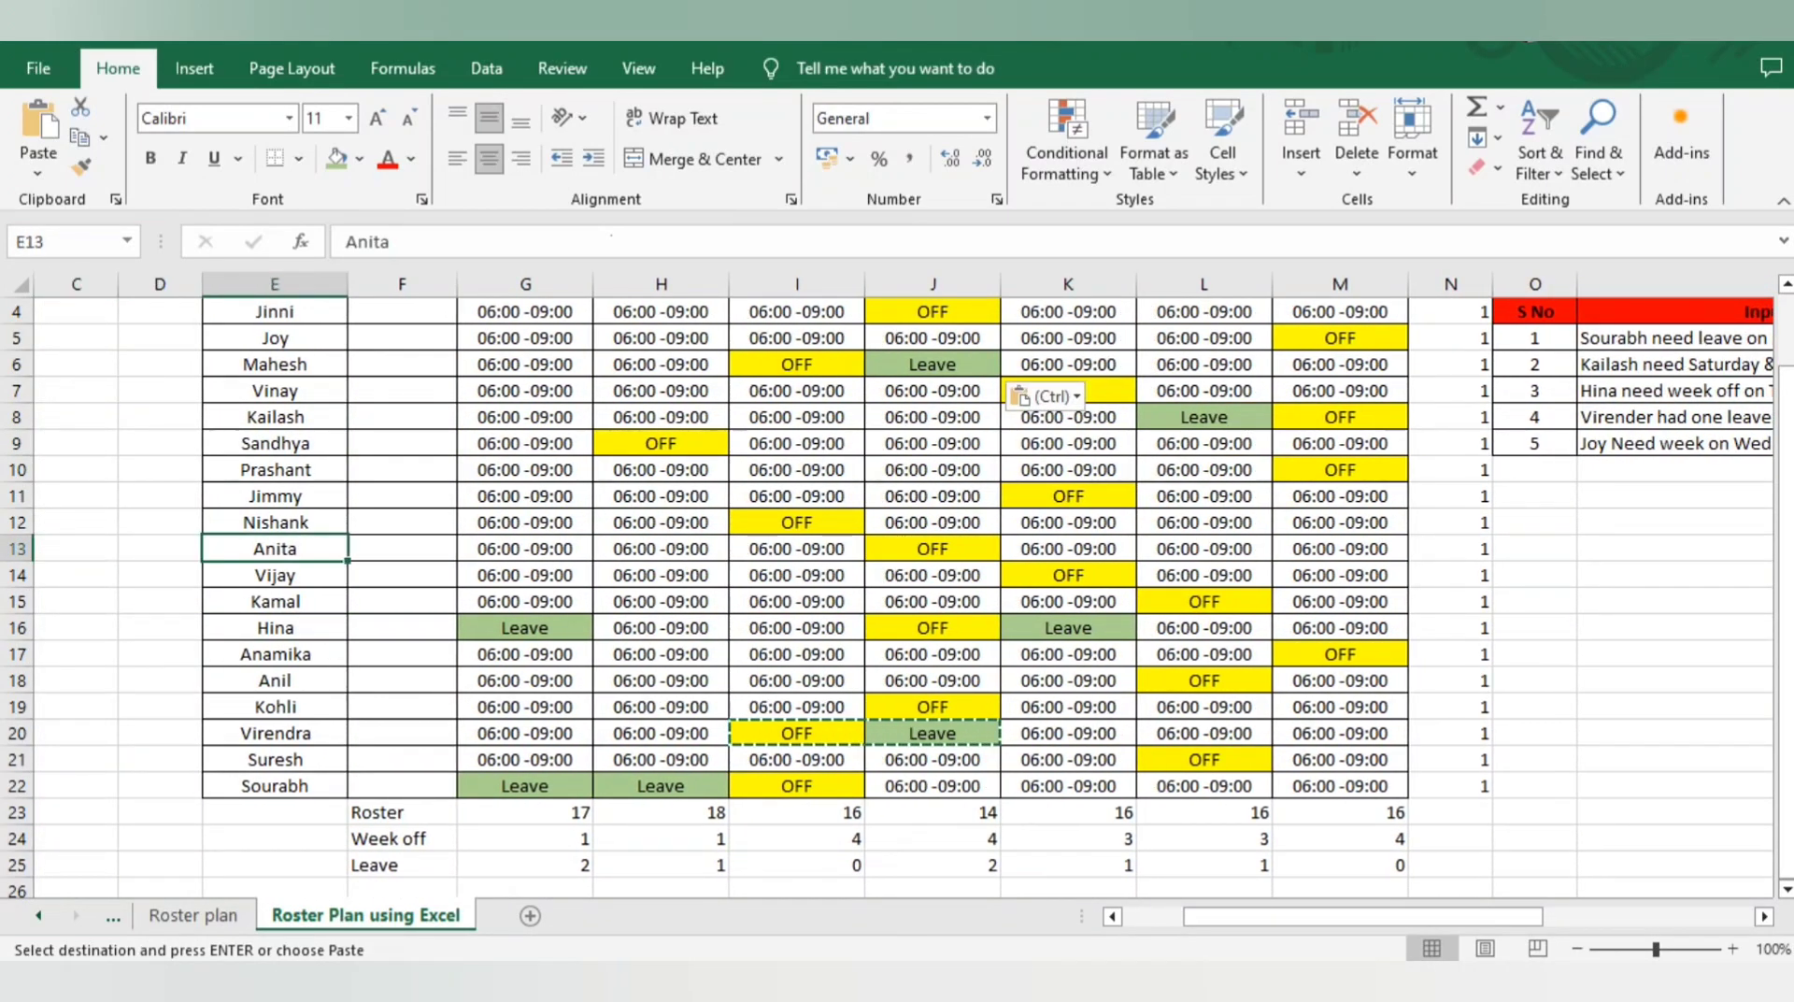
pyautogui.click(796, 522)
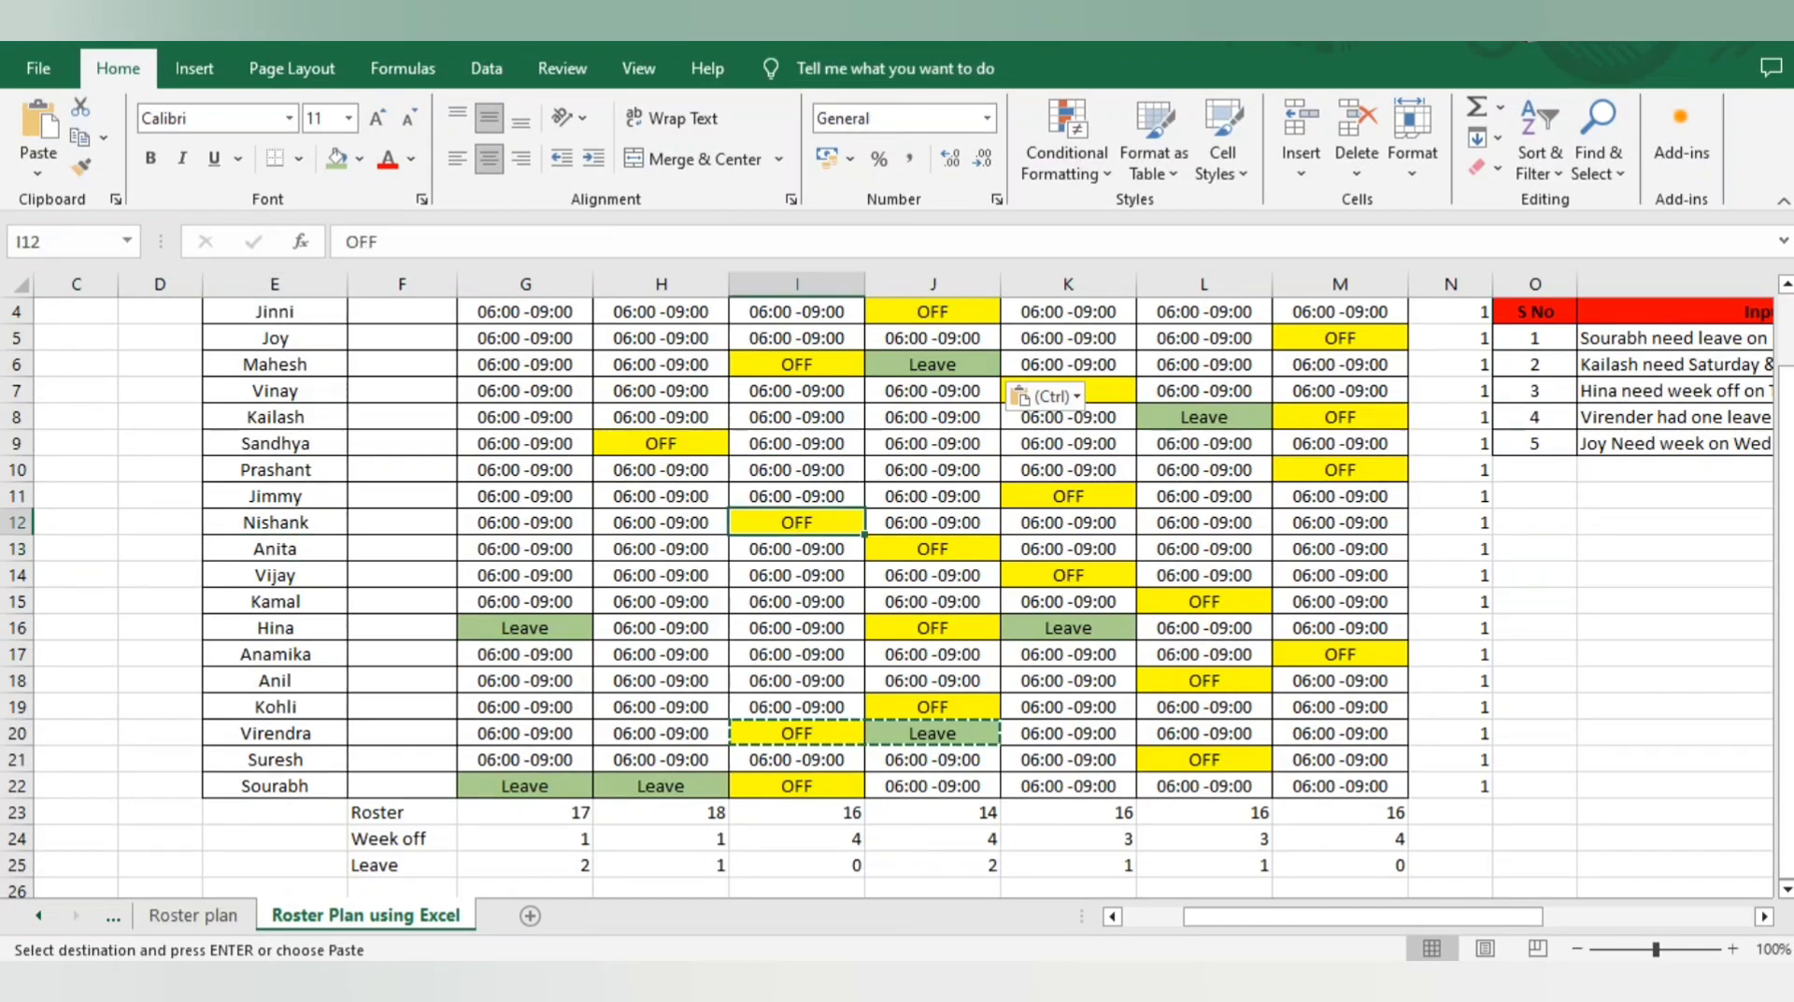
# Step: Check the Wednesday column's daily counts, the row 20 entries in I20 and J20, and the Thursday week off in J19
pyautogui.hotkey('ctrl', 'Down')
pyautogui.press('Up')
pyautogui.press('Up')
pyautogui.press('Up')
pyautogui.press('Up')
pyautogui.press('Left')
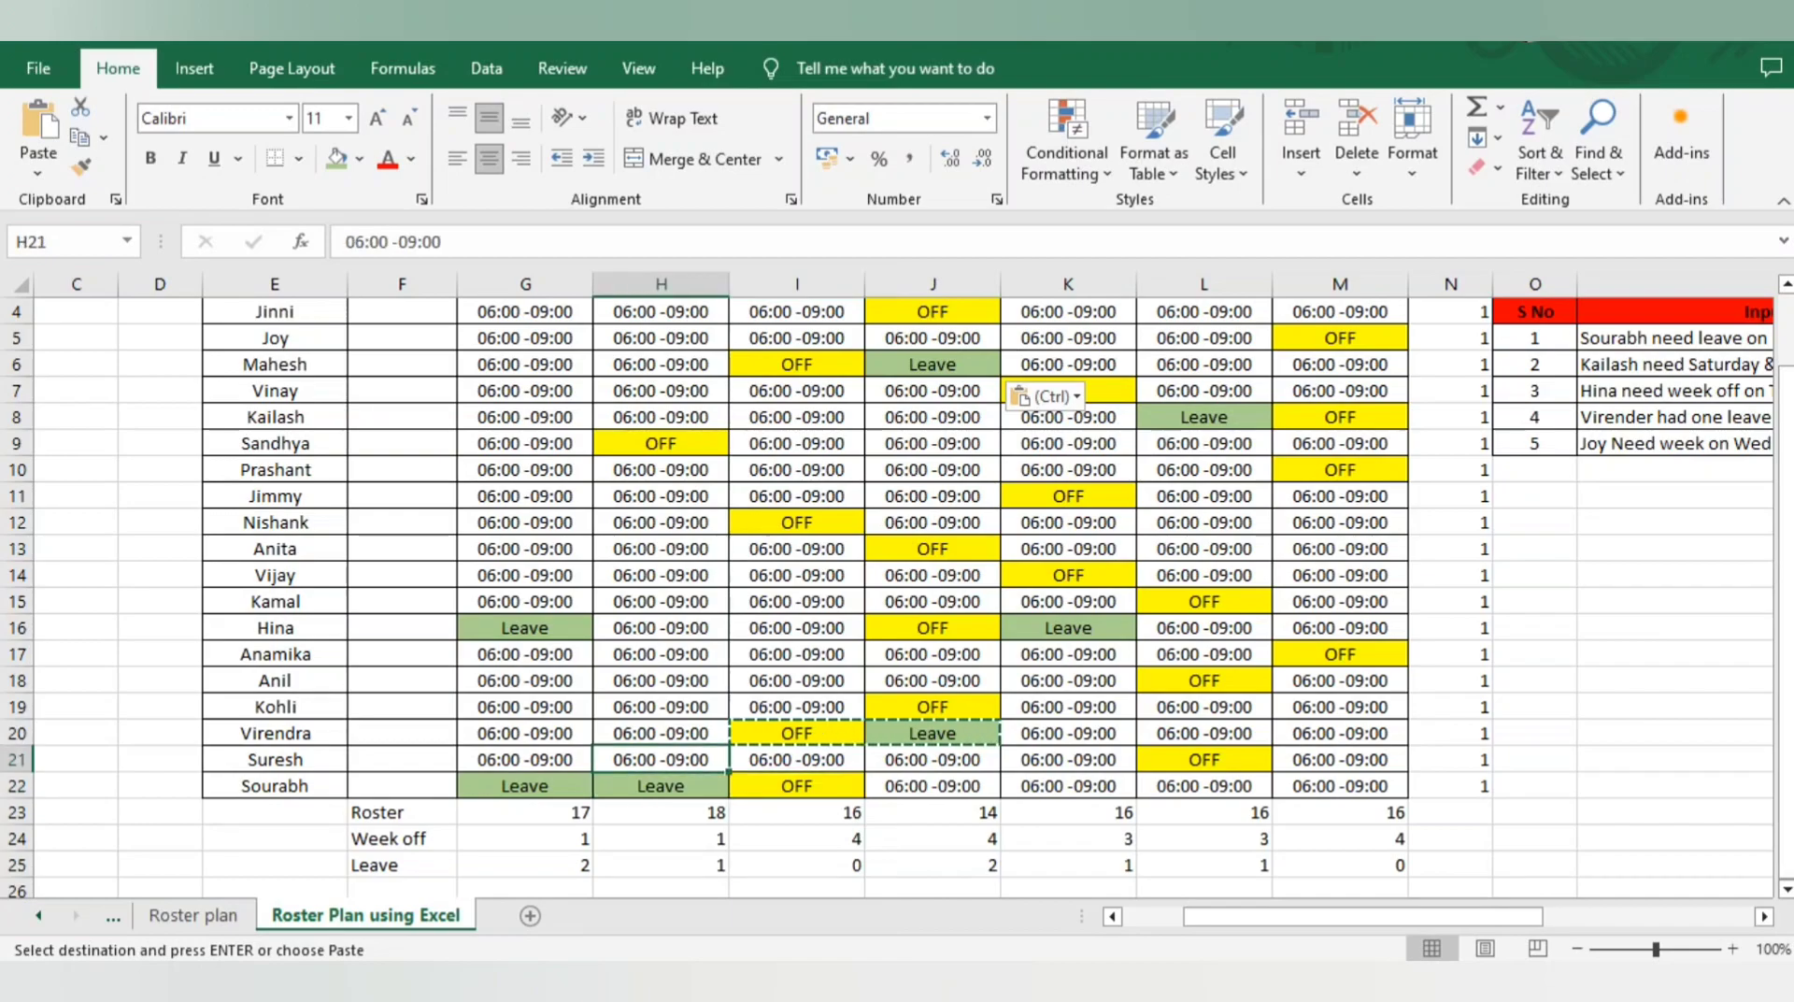
pyautogui.press('Up')
pyautogui.press('Right')
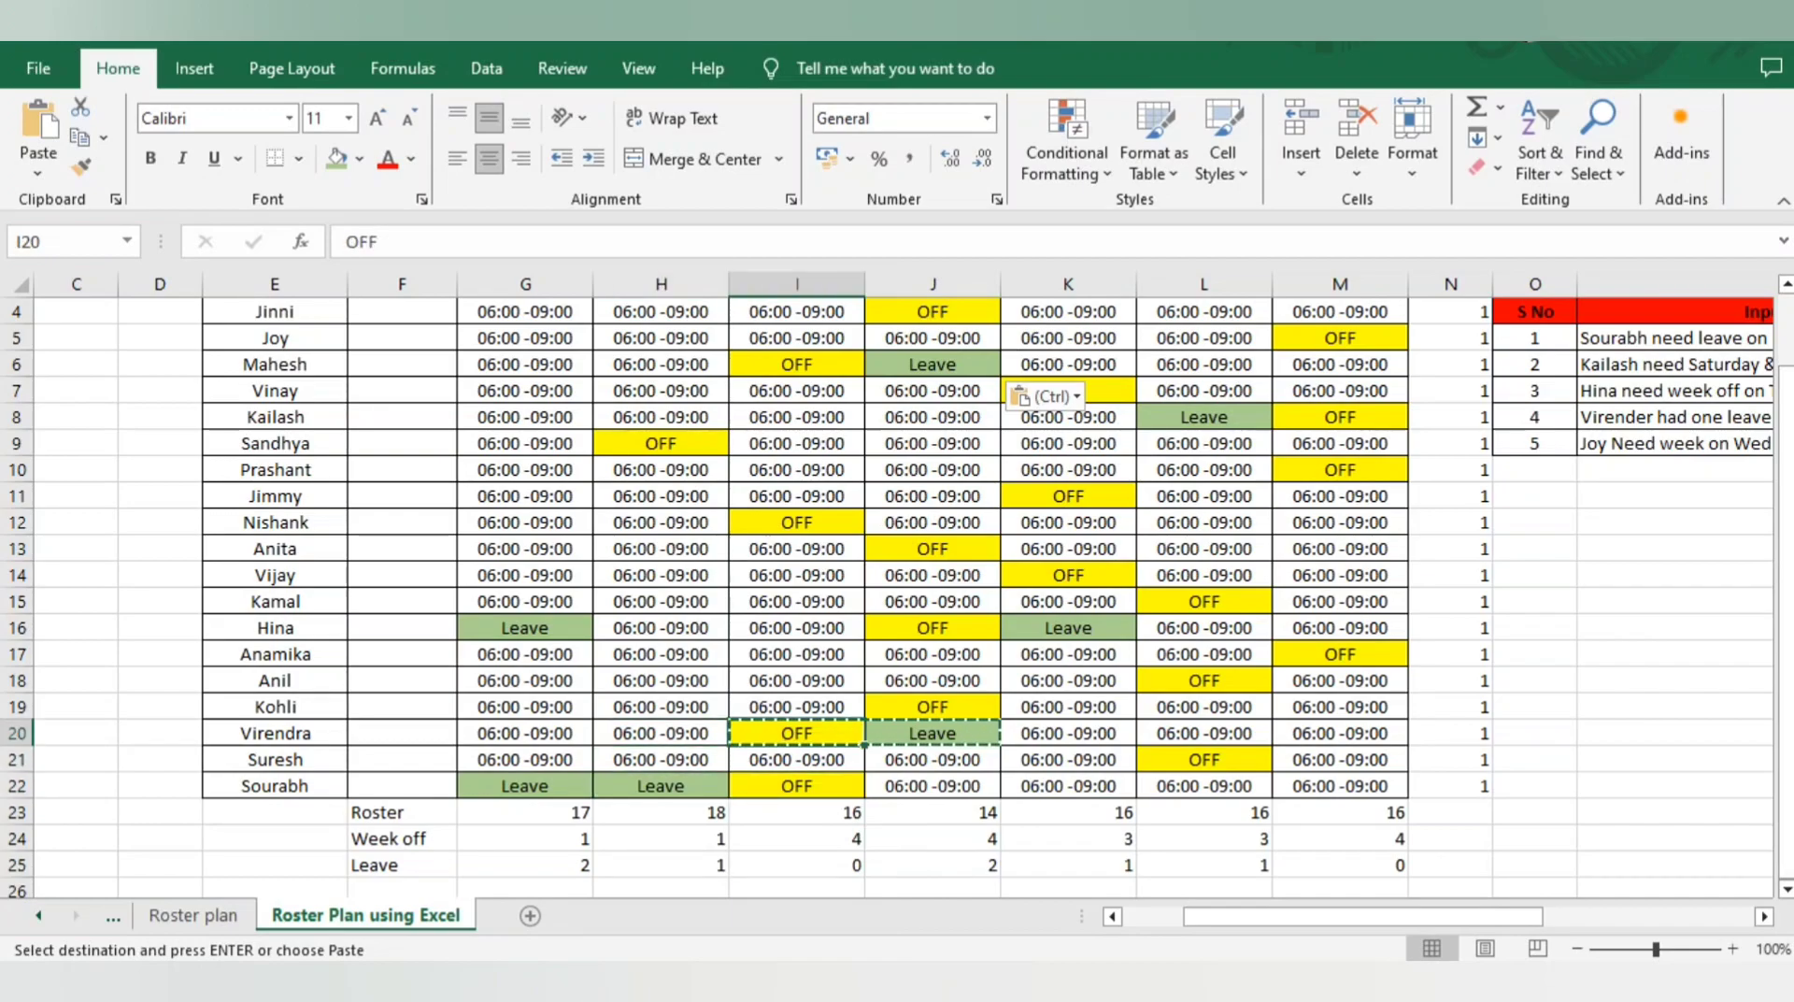
pyautogui.press('Right')
pyautogui.press('Up')
pyautogui.press('ctrl')
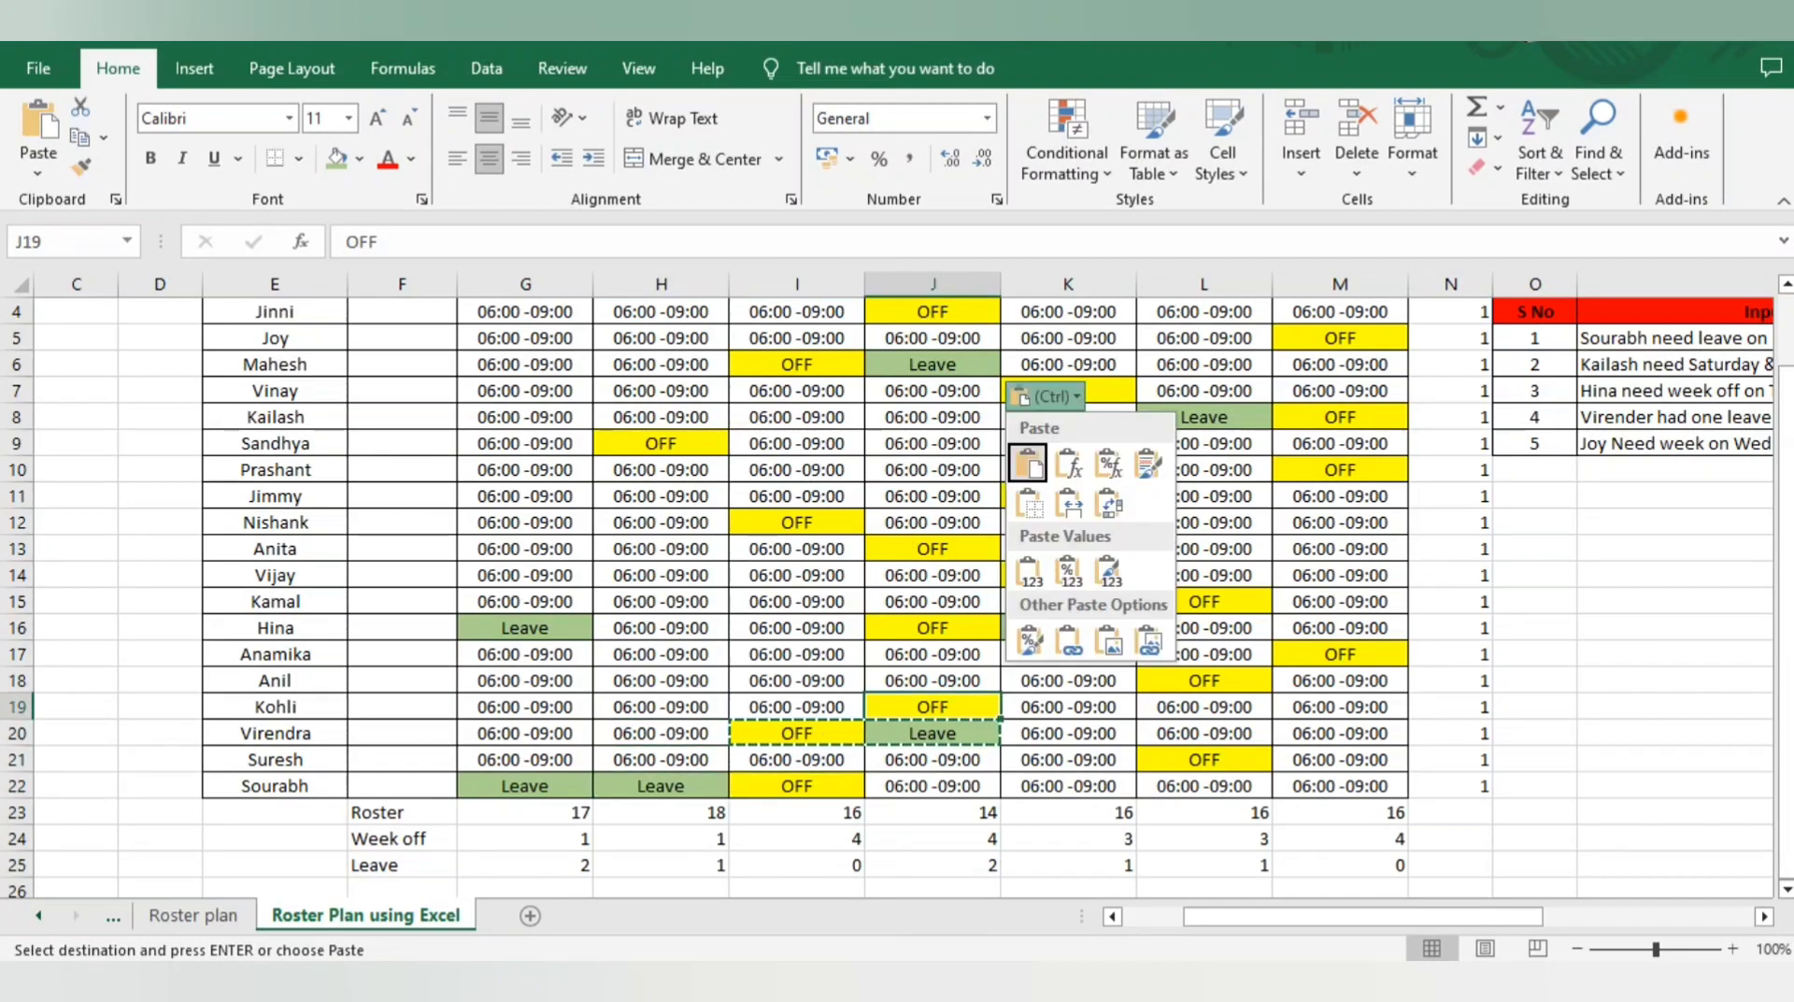
# Step: Replace the Thursday week off in J19 with the 06:00 -09:00 shift copied from I19
pyautogui.press('Escape')
pyautogui.press('Left')
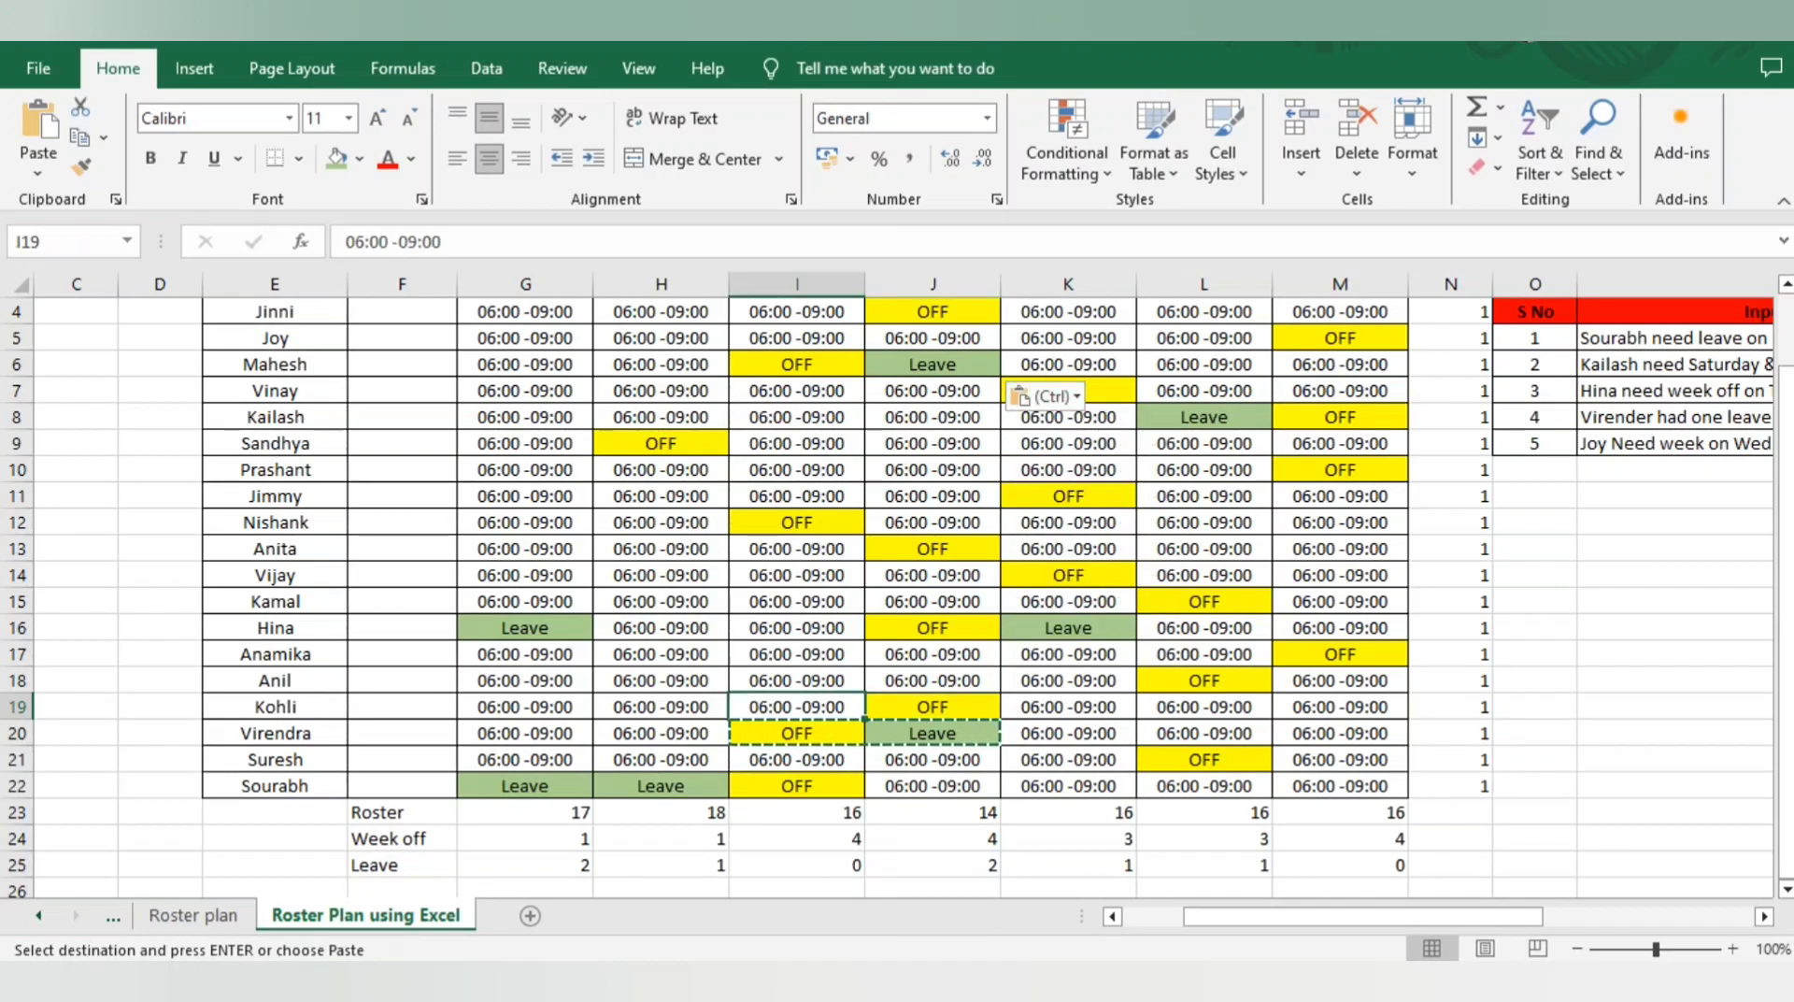
pyautogui.hotkey('ctrl', 'c')
pyautogui.press('Right')
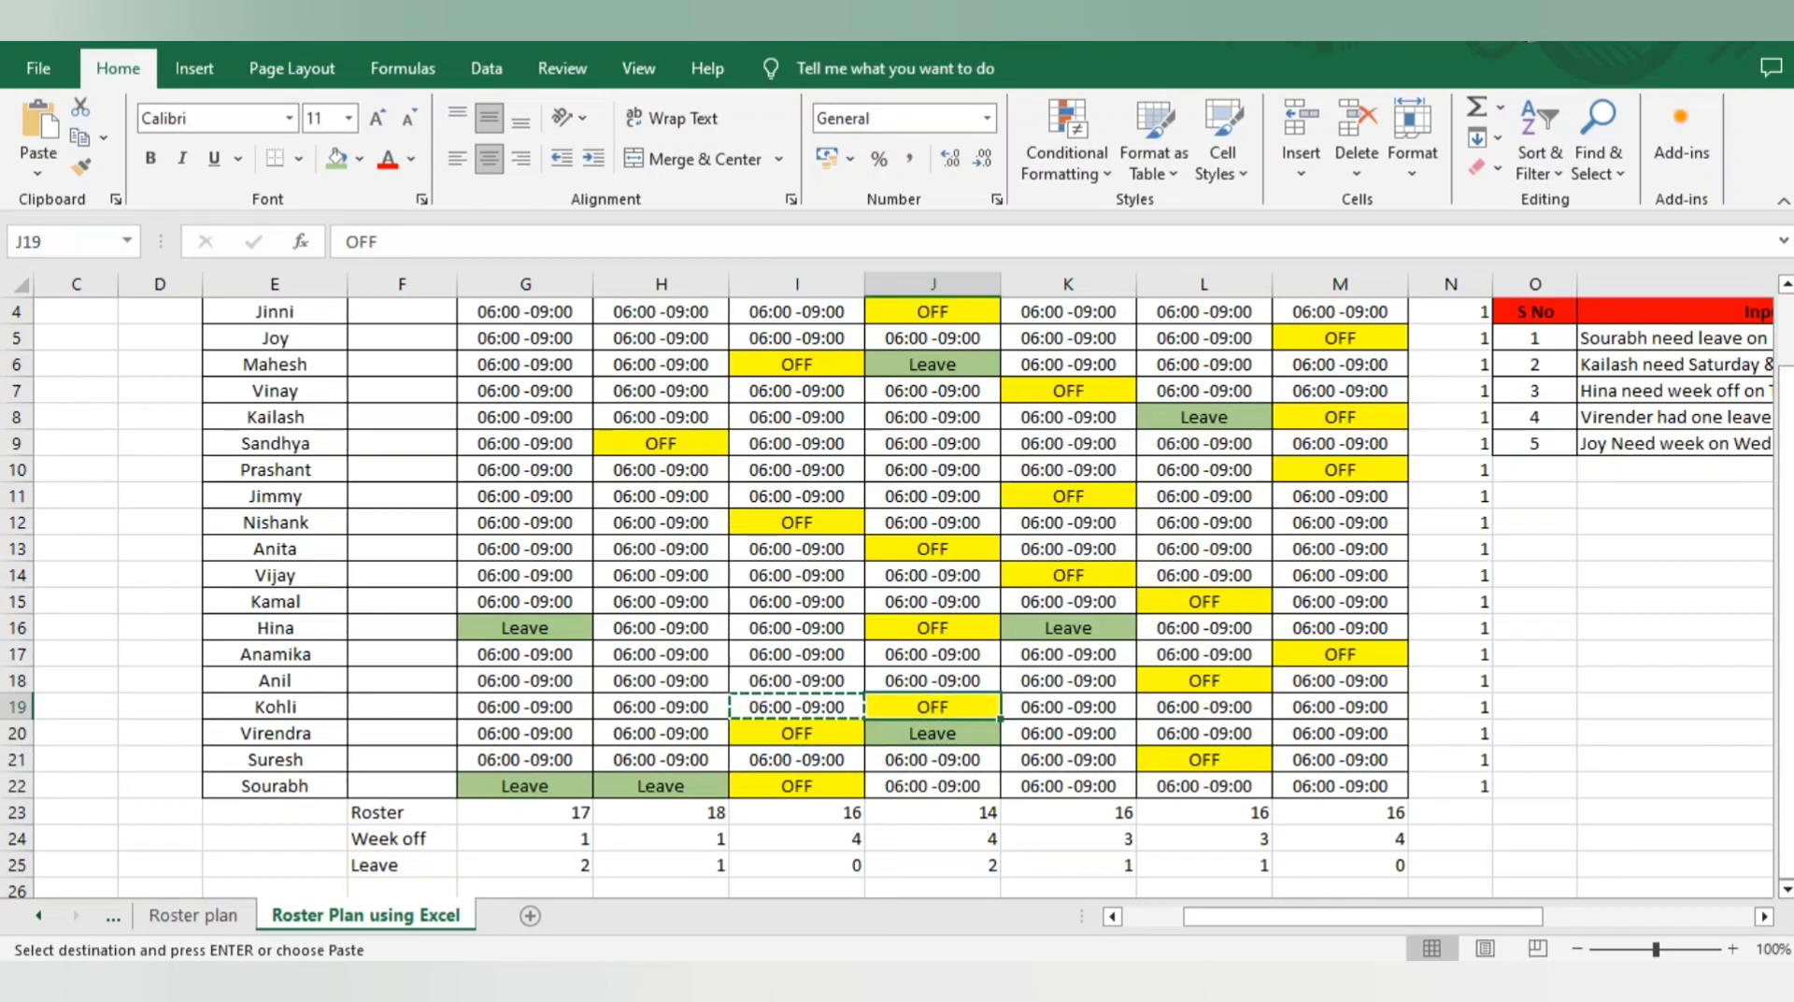
pyautogui.hotkey('ctrl', 'v')
# Step: Copy the OFF entry from I20 to H19 as row 19's Tuesday week off
pyautogui.click(797, 734)
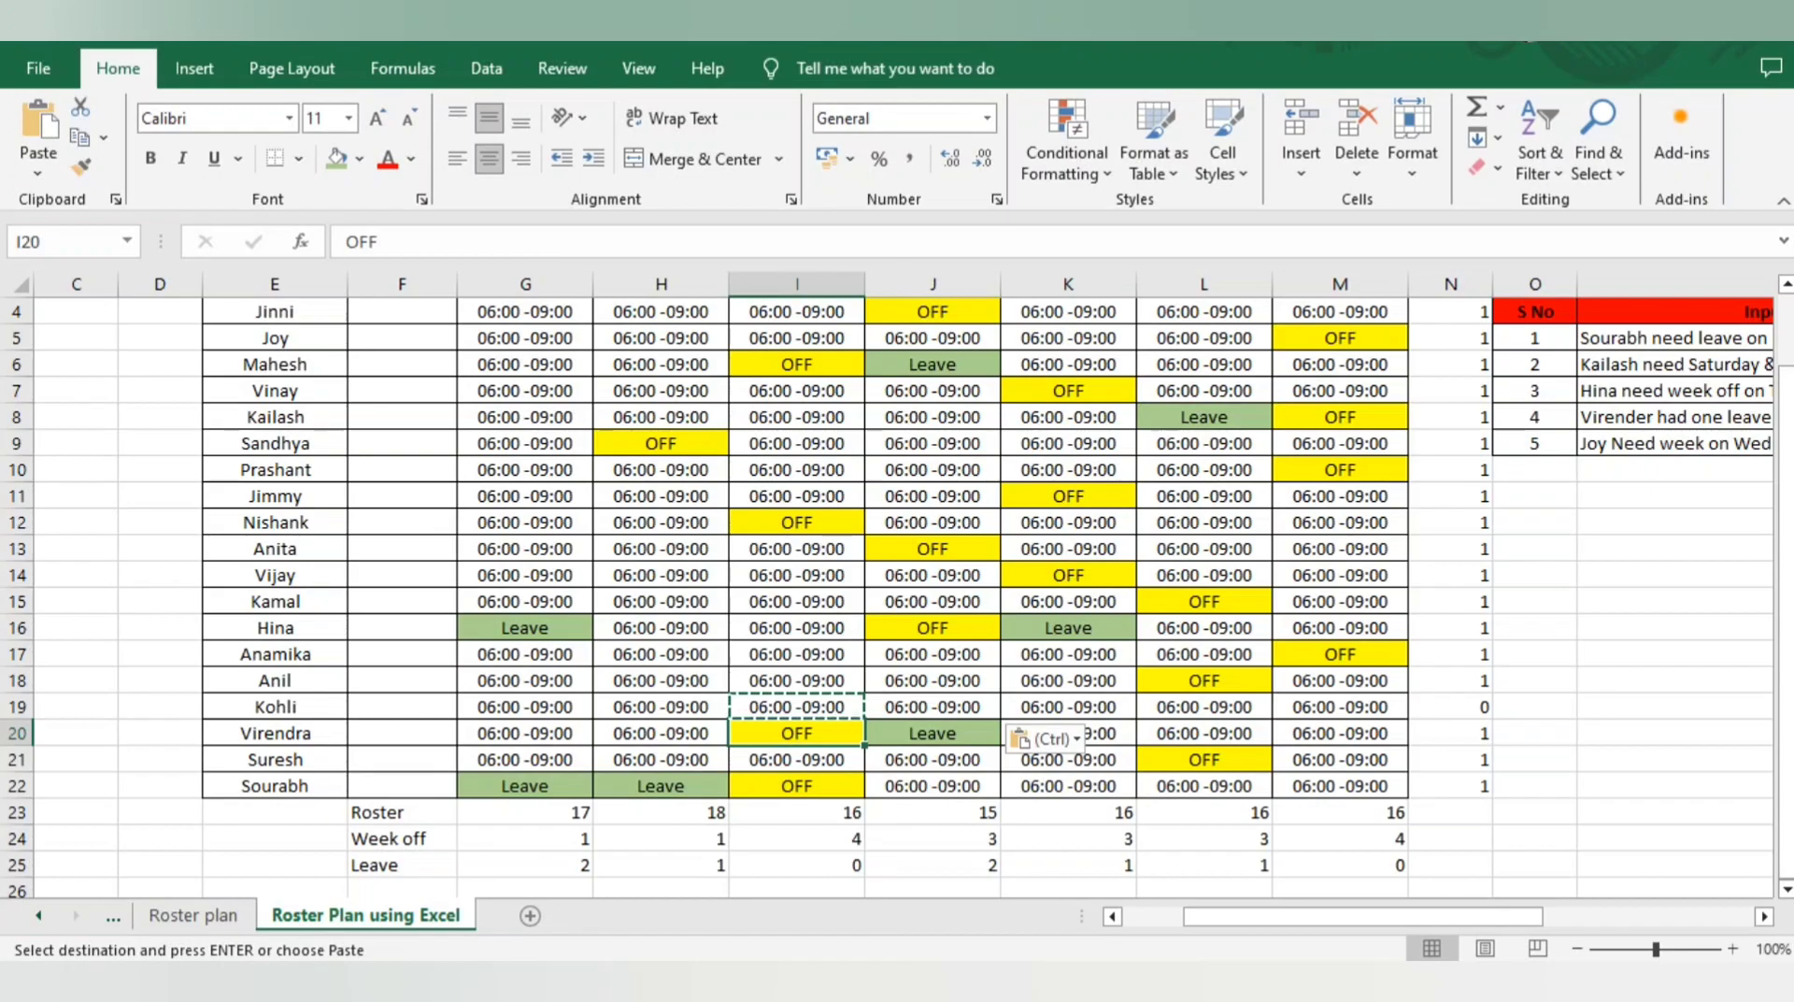
pyautogui.hotkey('ctrl', 'c')
pyautogui.press('Left')
pyautogui.press('Up')
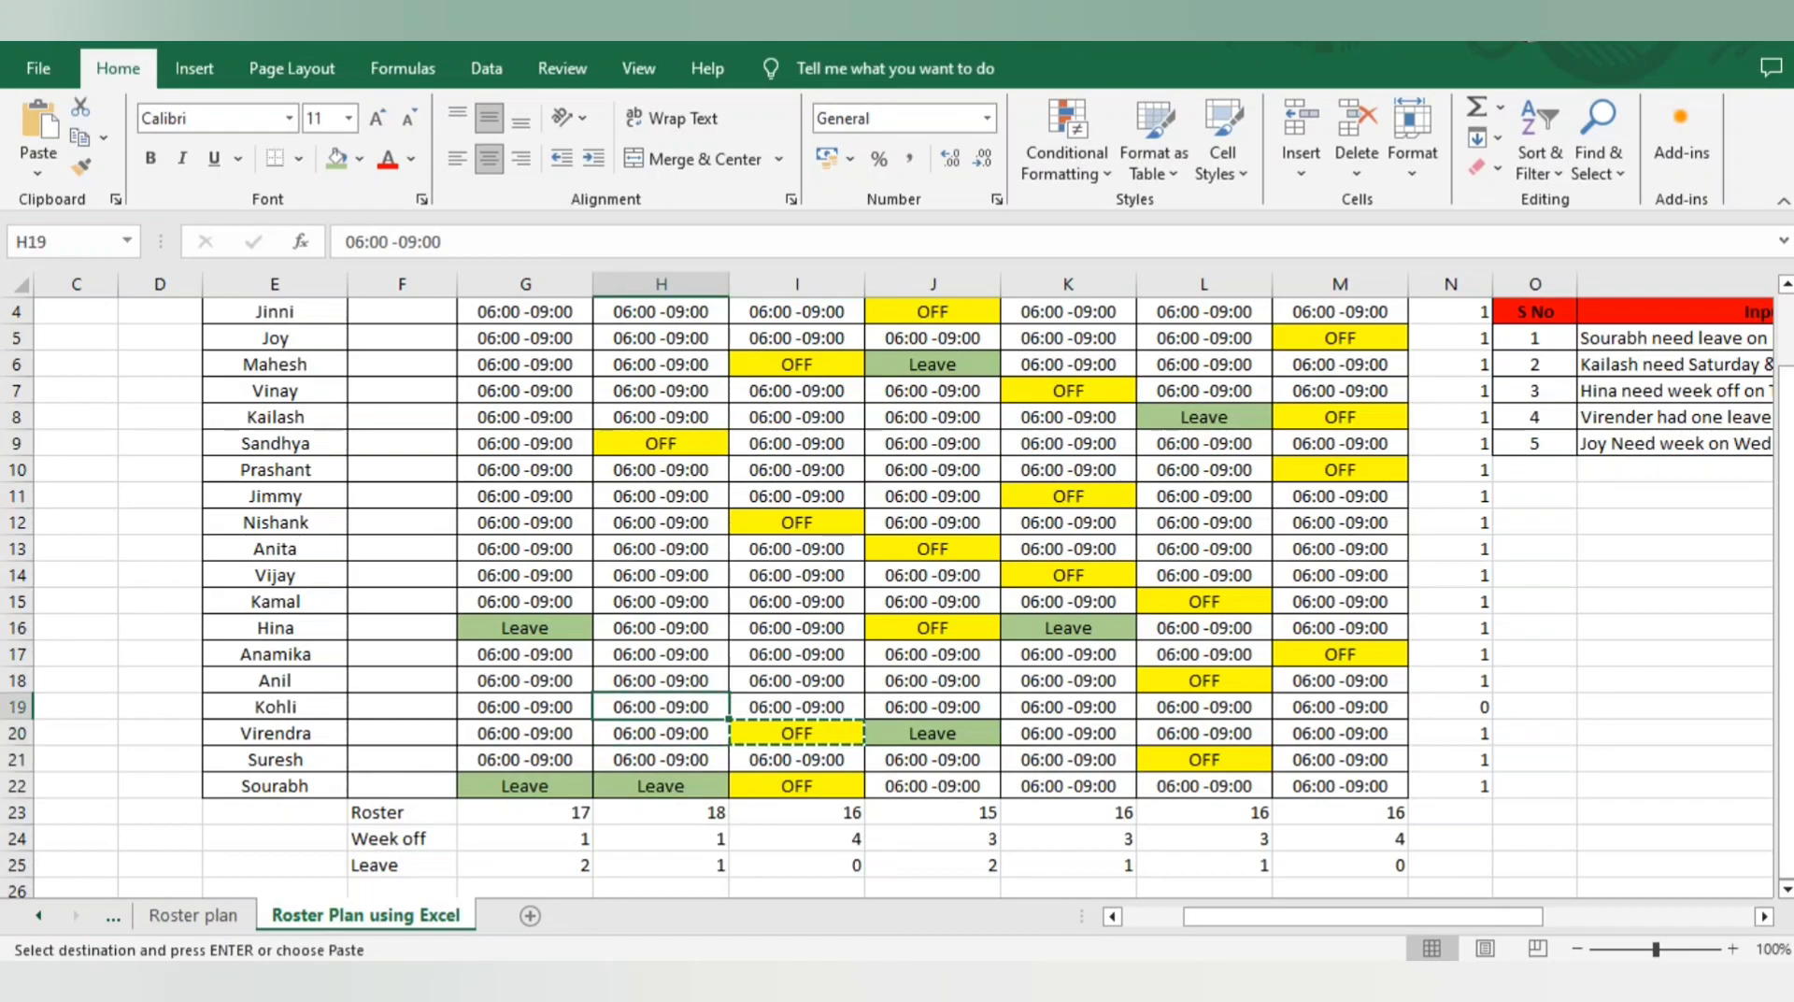
pyautogui.hotkey('ctrl', 'v')
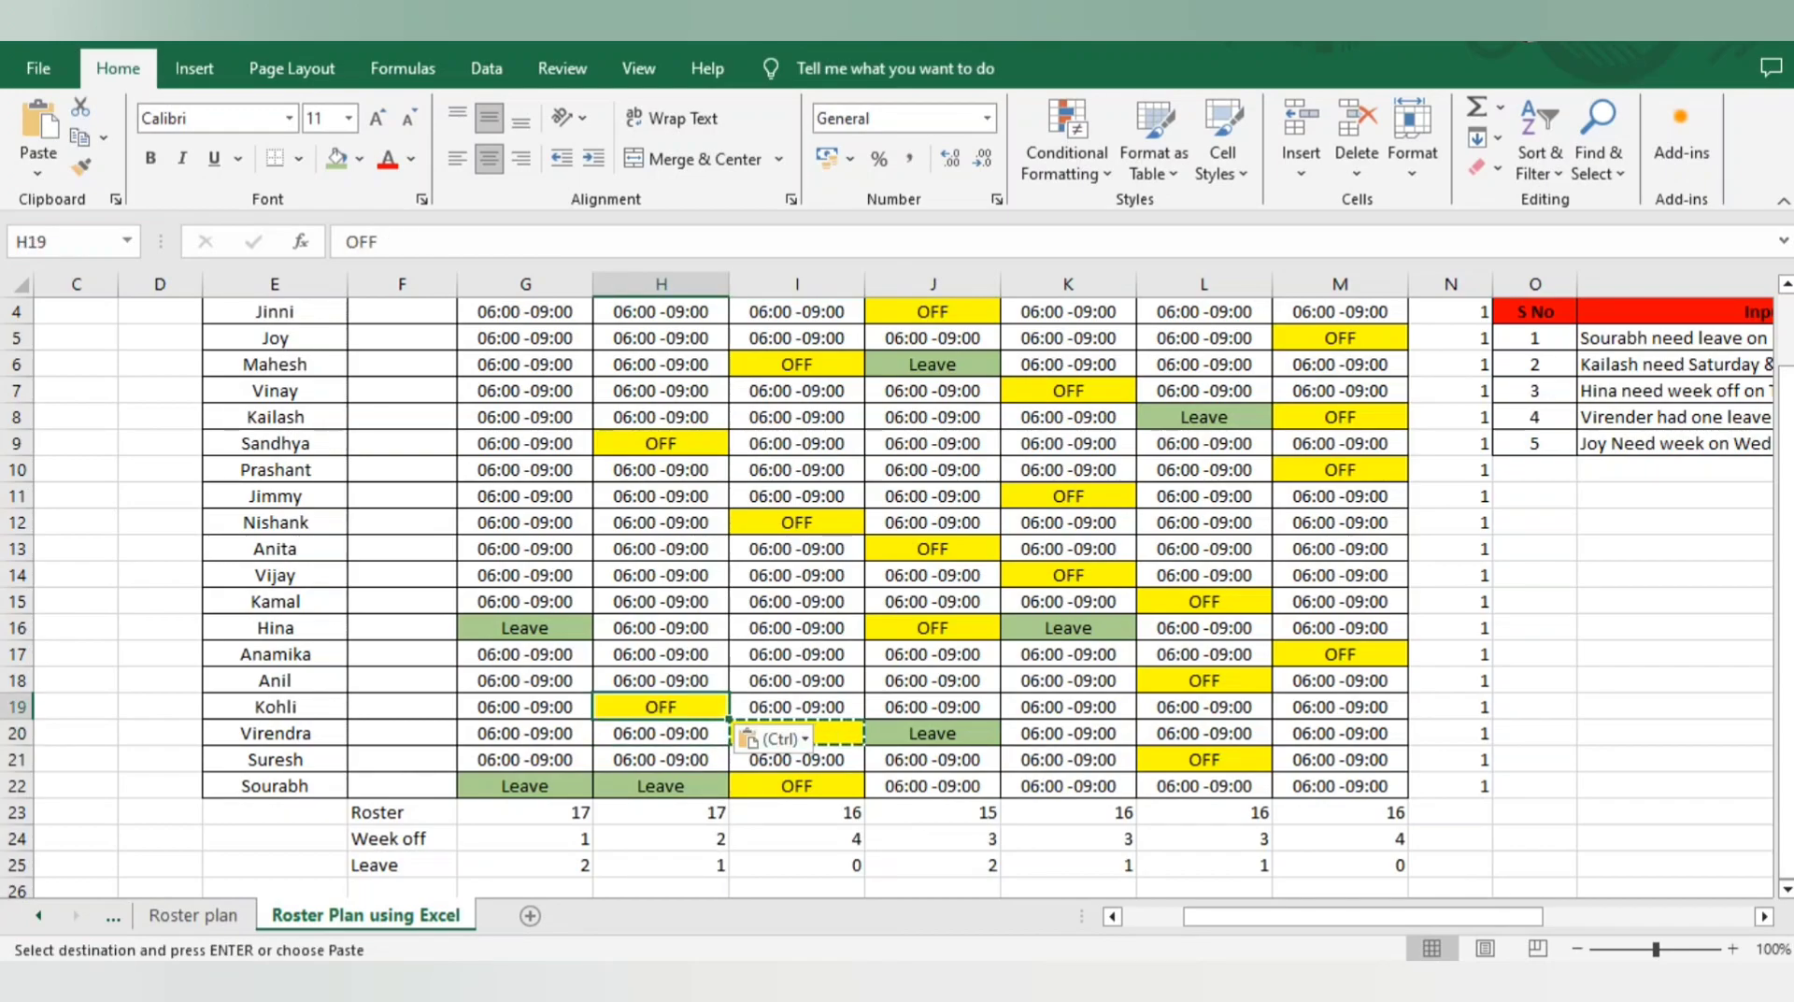
# Step: Copy the Wednesday OFF entry from I12 to the Tuesday cell H12
pyautogui.click(933, 654)
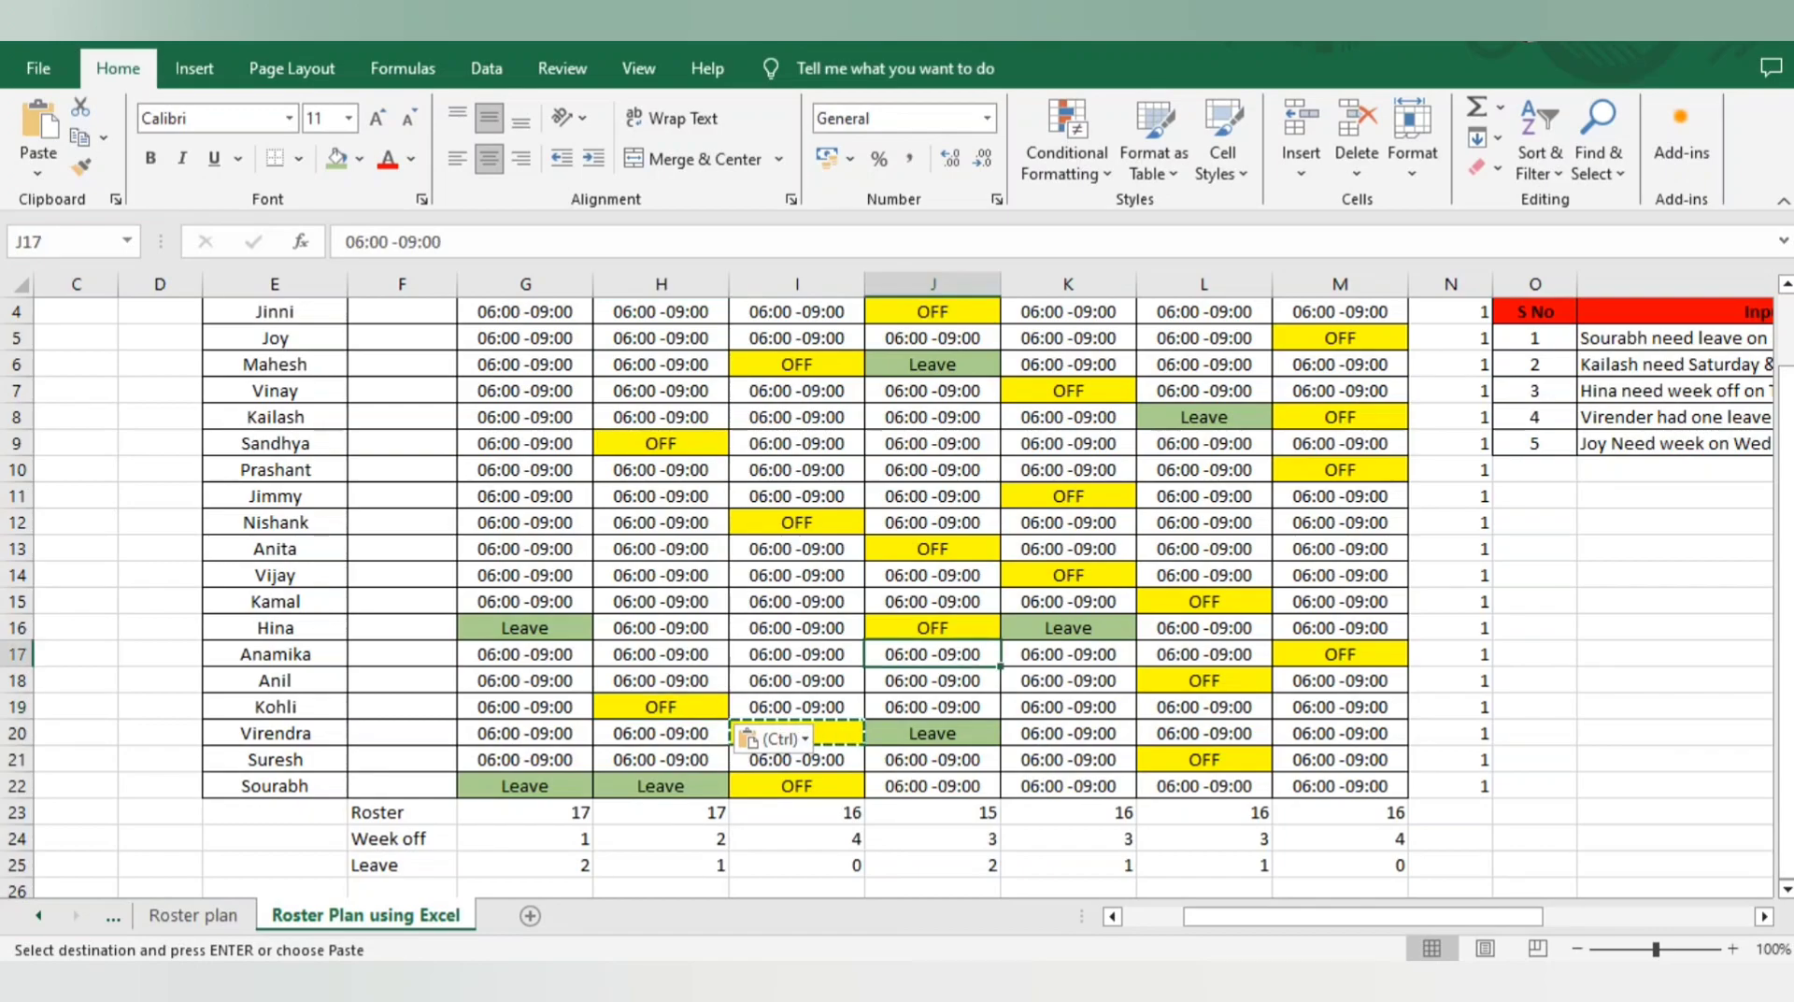
pyautogui.click(797, 549)
pyautogui.click(797, 522)
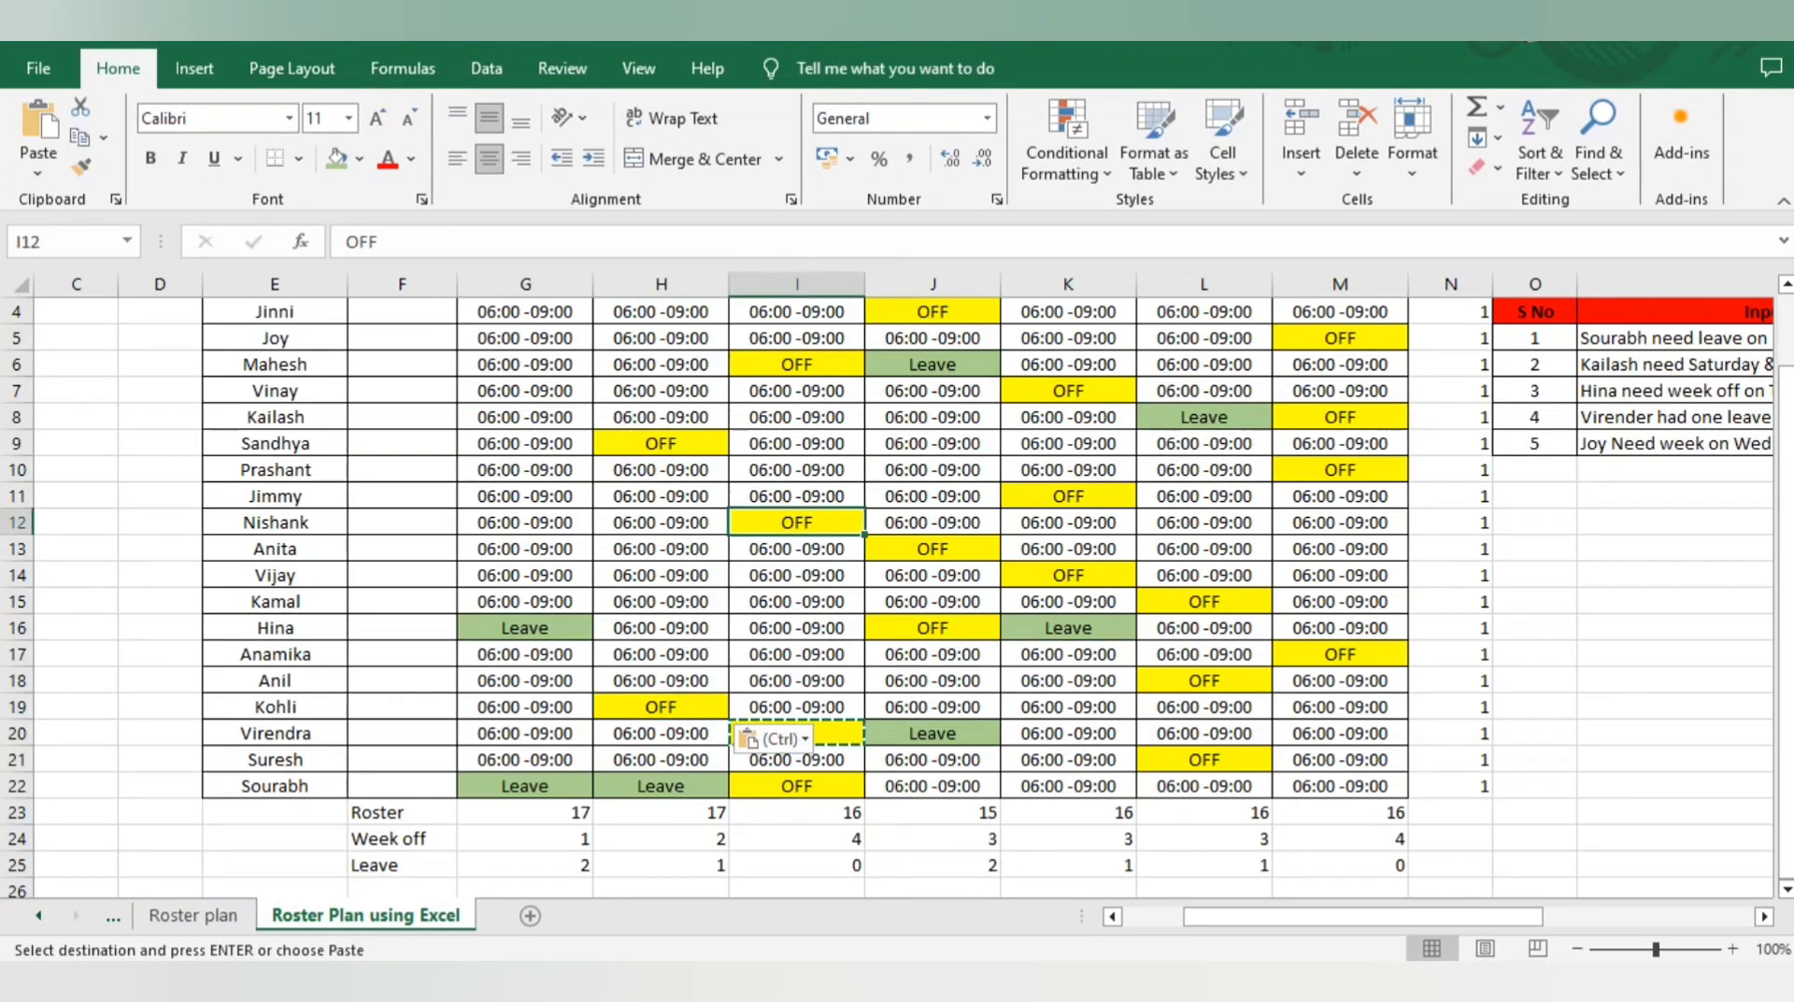
pyautogui.hotkey('ctrl', 'c')
pyautogui.press('Left')
pyautogui.press('Left')
pyautogui.press('Right')
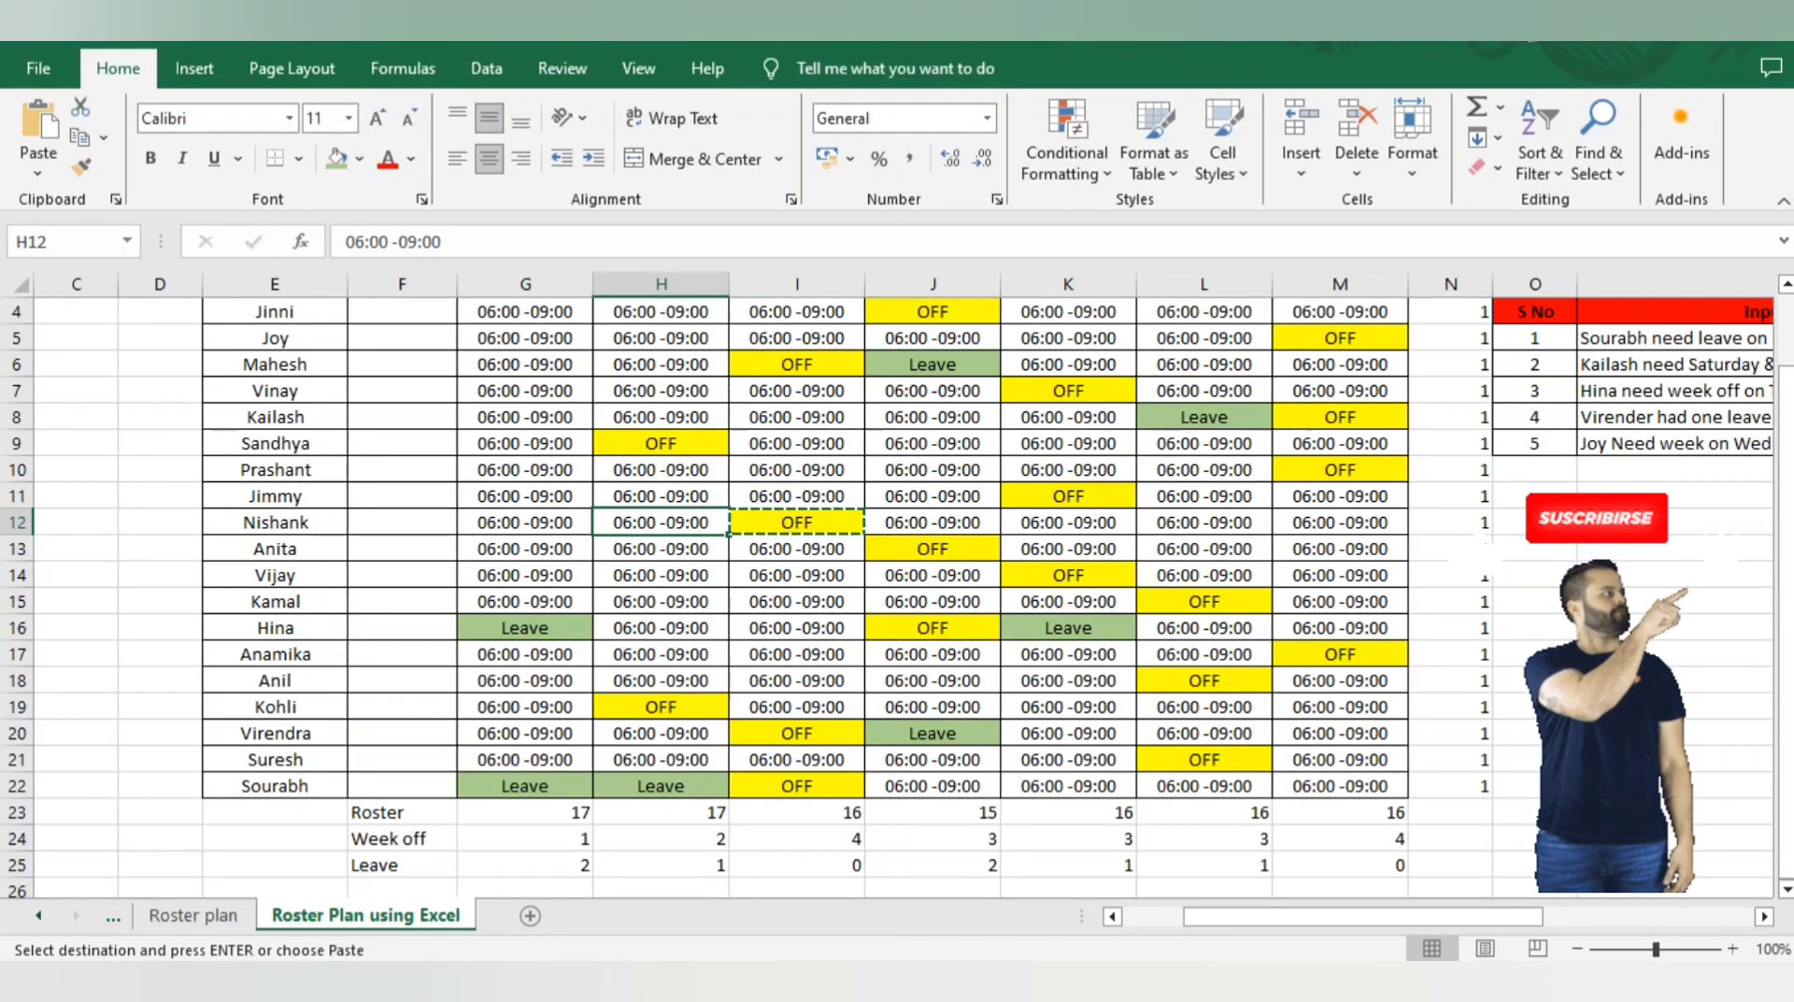
pyautogui.hotkey('ctrl', 'v')
# Step: Replace the Wednesday week off in I12 with the 06:00 -09:00 shift copied from J12
pyautogui.press('Right')
pyautogui.press('Right')
pyautogui.hotkey('ctrl', 'c')
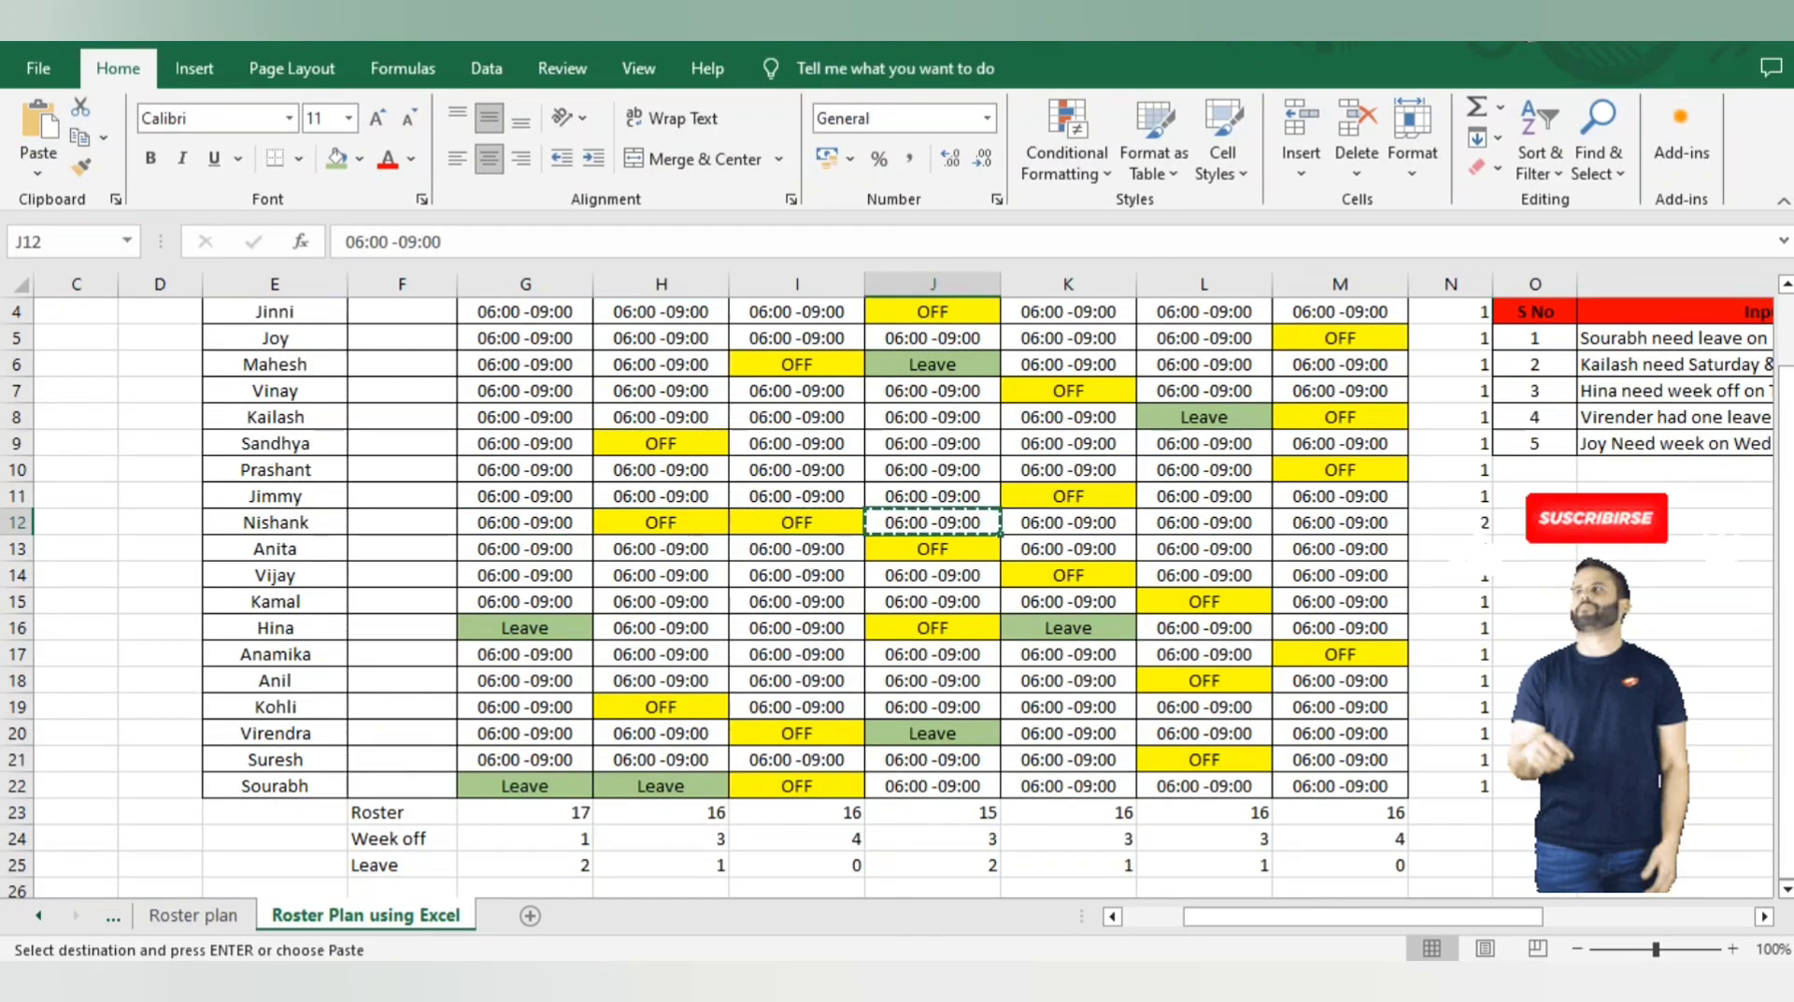
pyautogui.press('Left')
pyautogui.hotkey('ctrl', 'v')
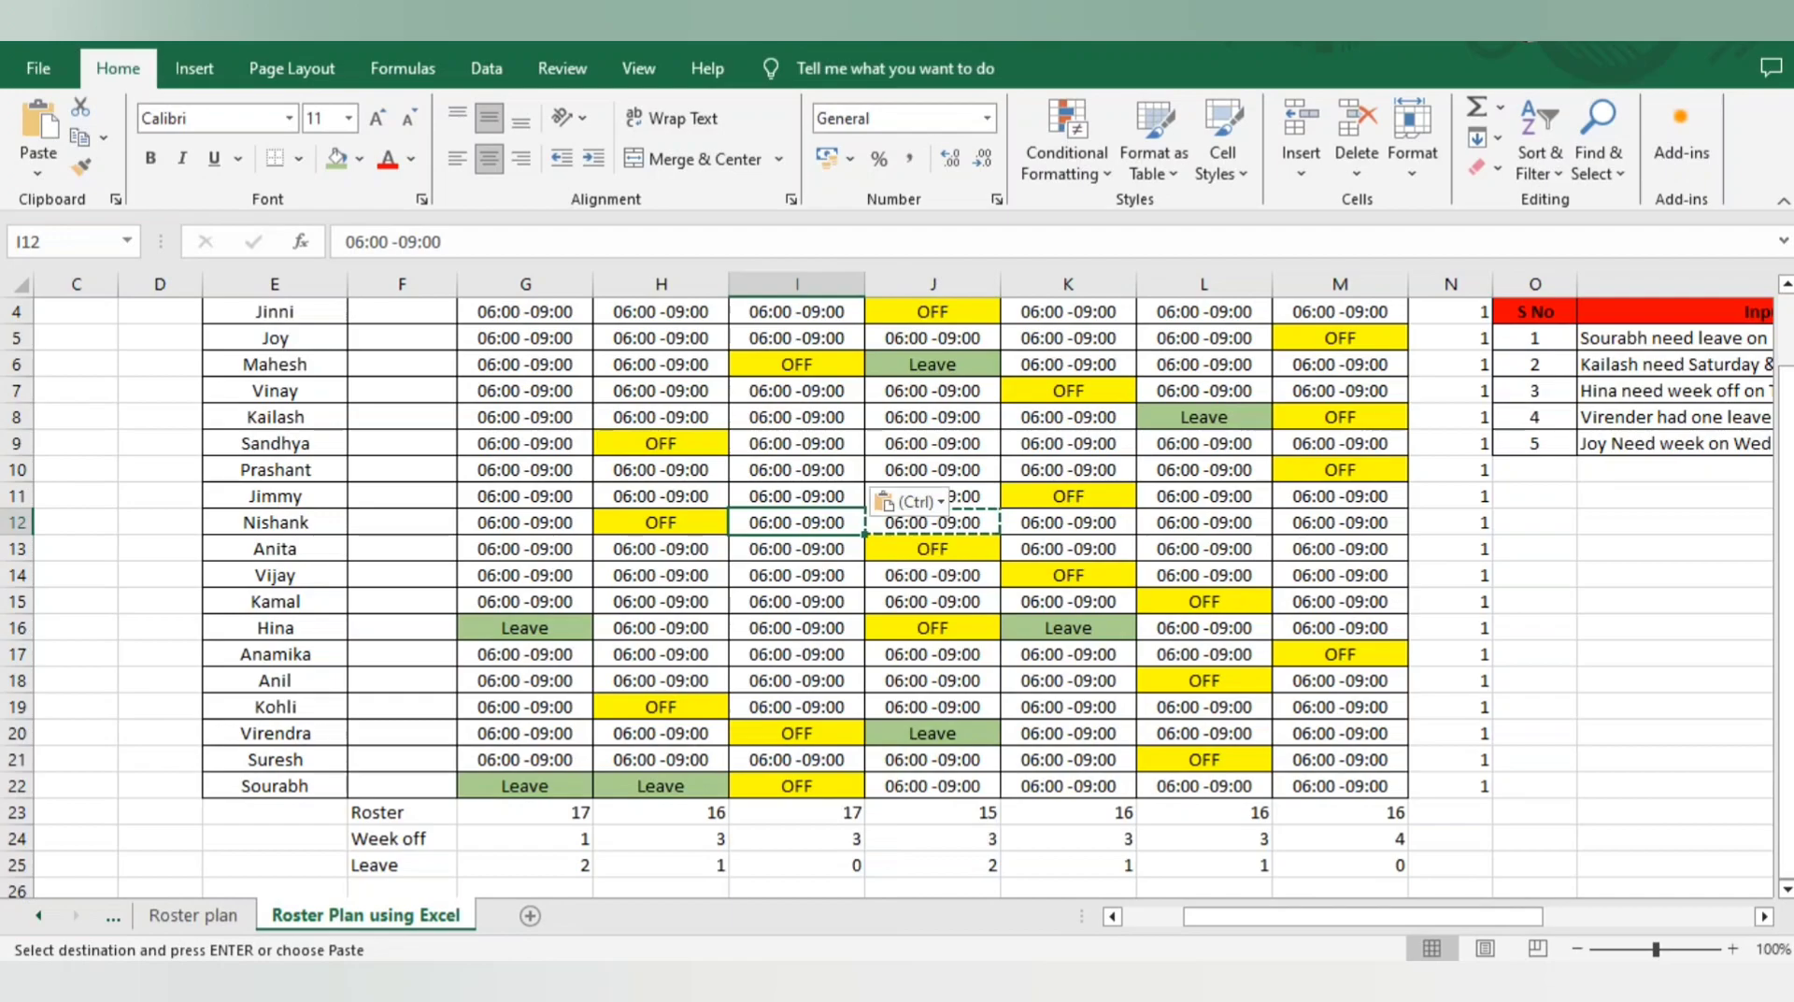
# Step: Review the whole roster and check the daily Roster counts in G23:M23, especially Wednesday and Thursday
pyautogui.scroll(-2, 897, 598)
pyautogui.scroll(3, 897, 598)
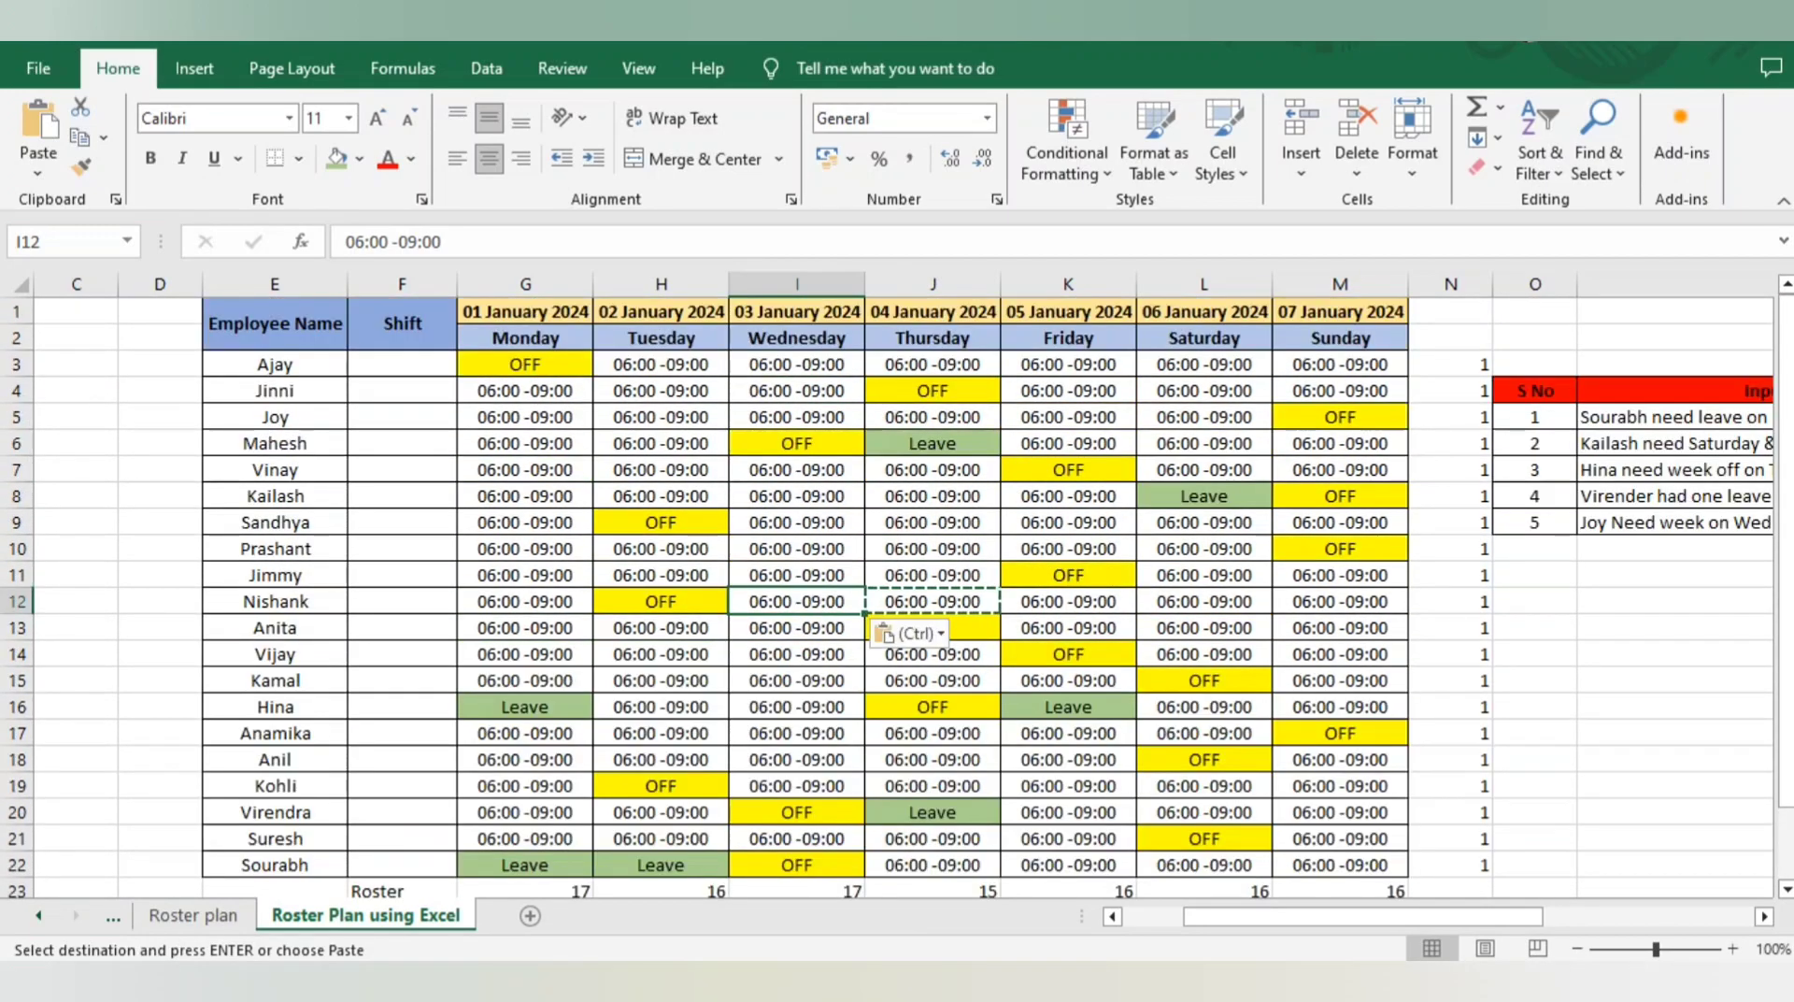
pyautogui.scroll(-2, 898, 599)
pyautogui.scroll(-1, 898, 598)
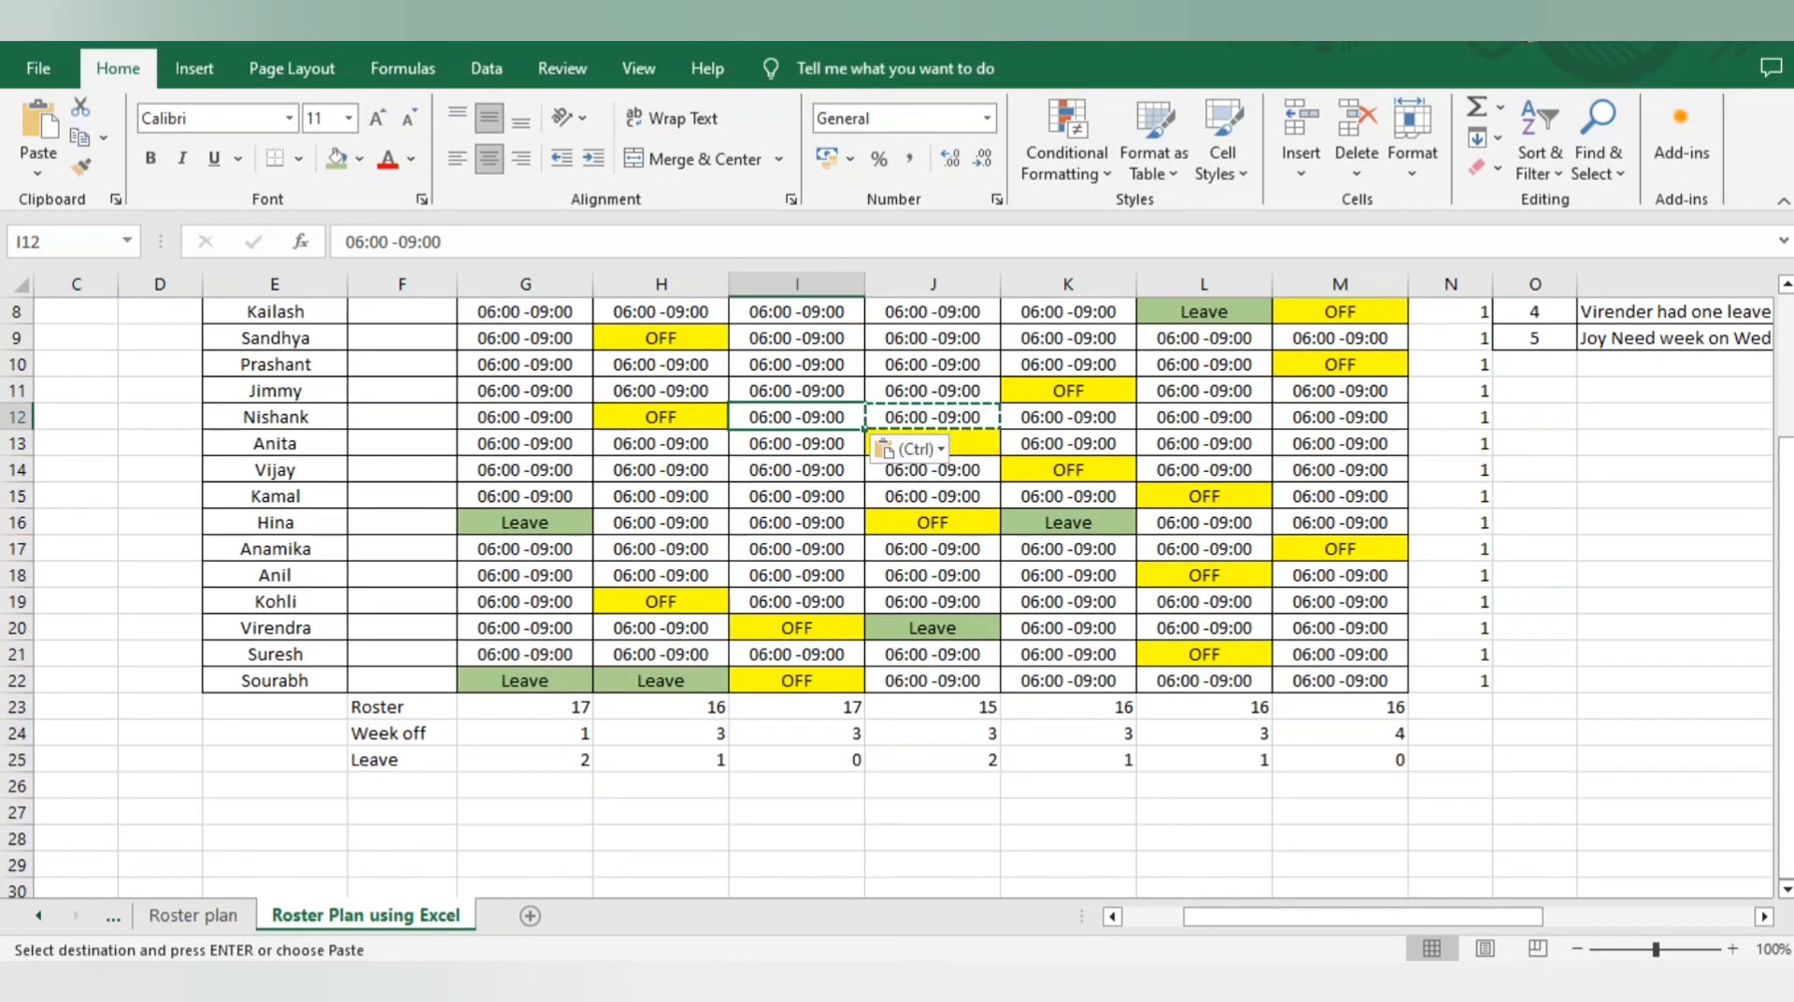
pyautogui.scroll(1, 897, 598)
pyautogui.scroll(2, 898, 598)
pyautogui.scroll(-2, 897, 598)
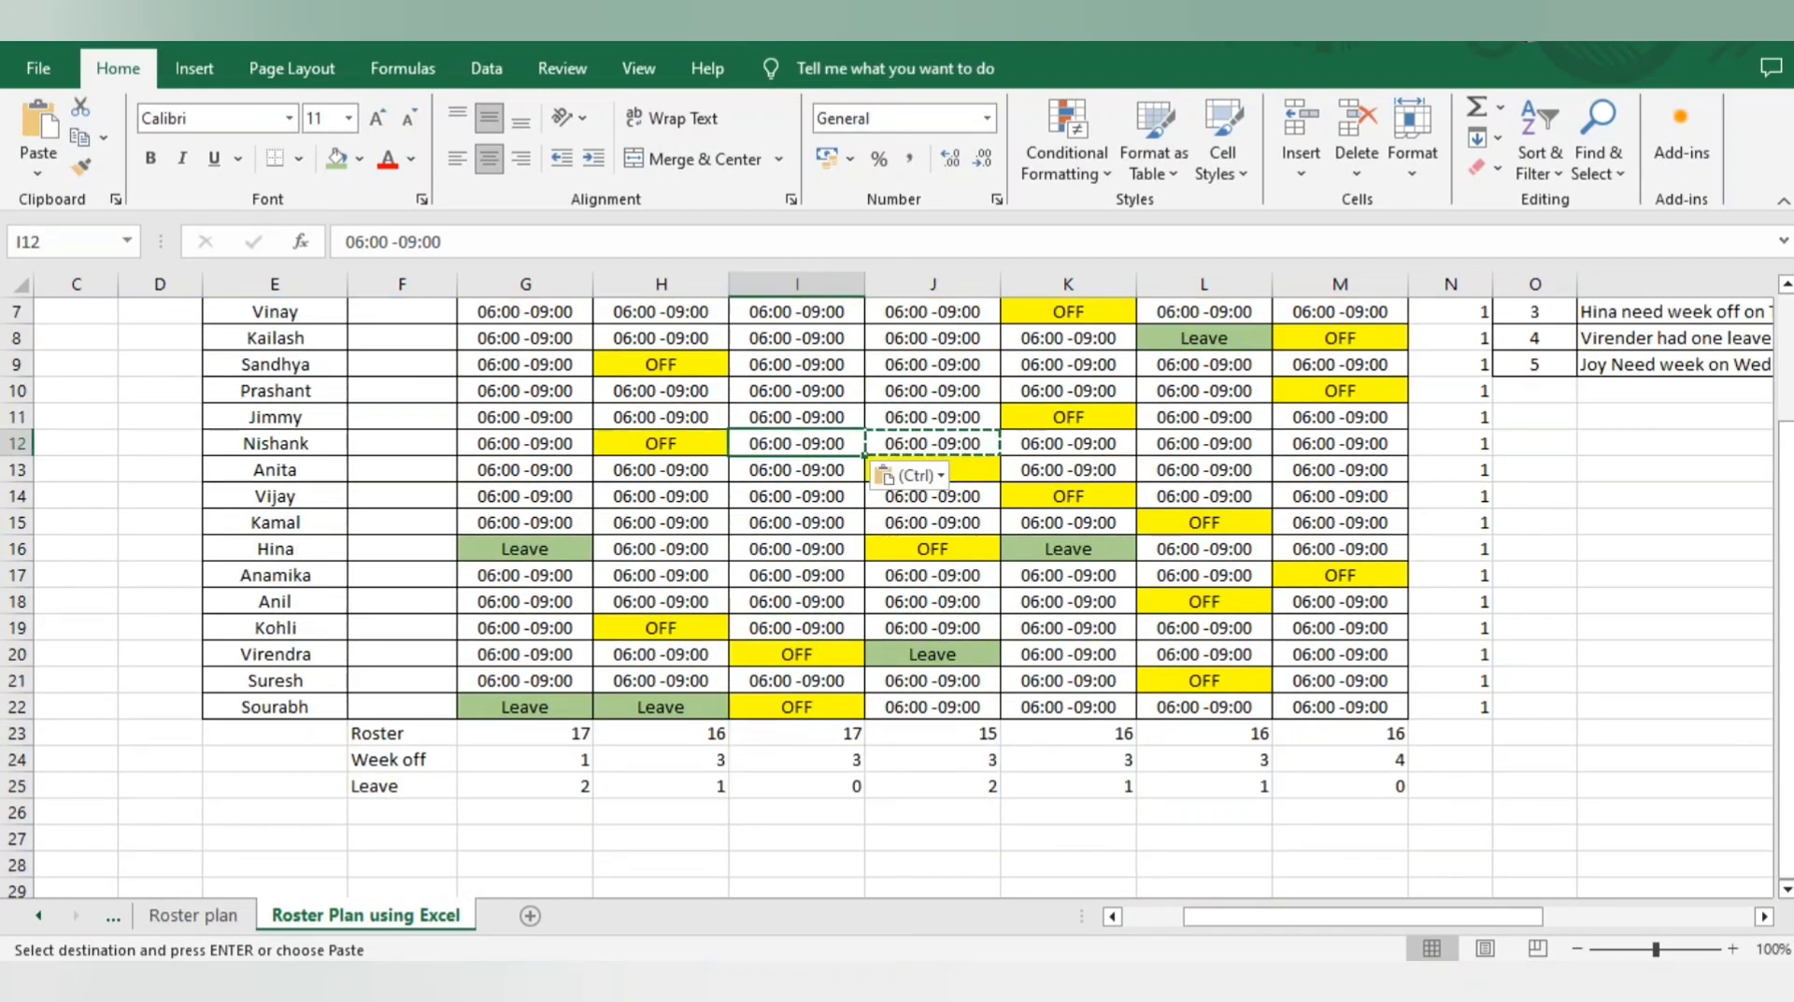
pyautogui.click(526, 734)
pyautogui.hotkey('ctrl', 'shift', 'Right')
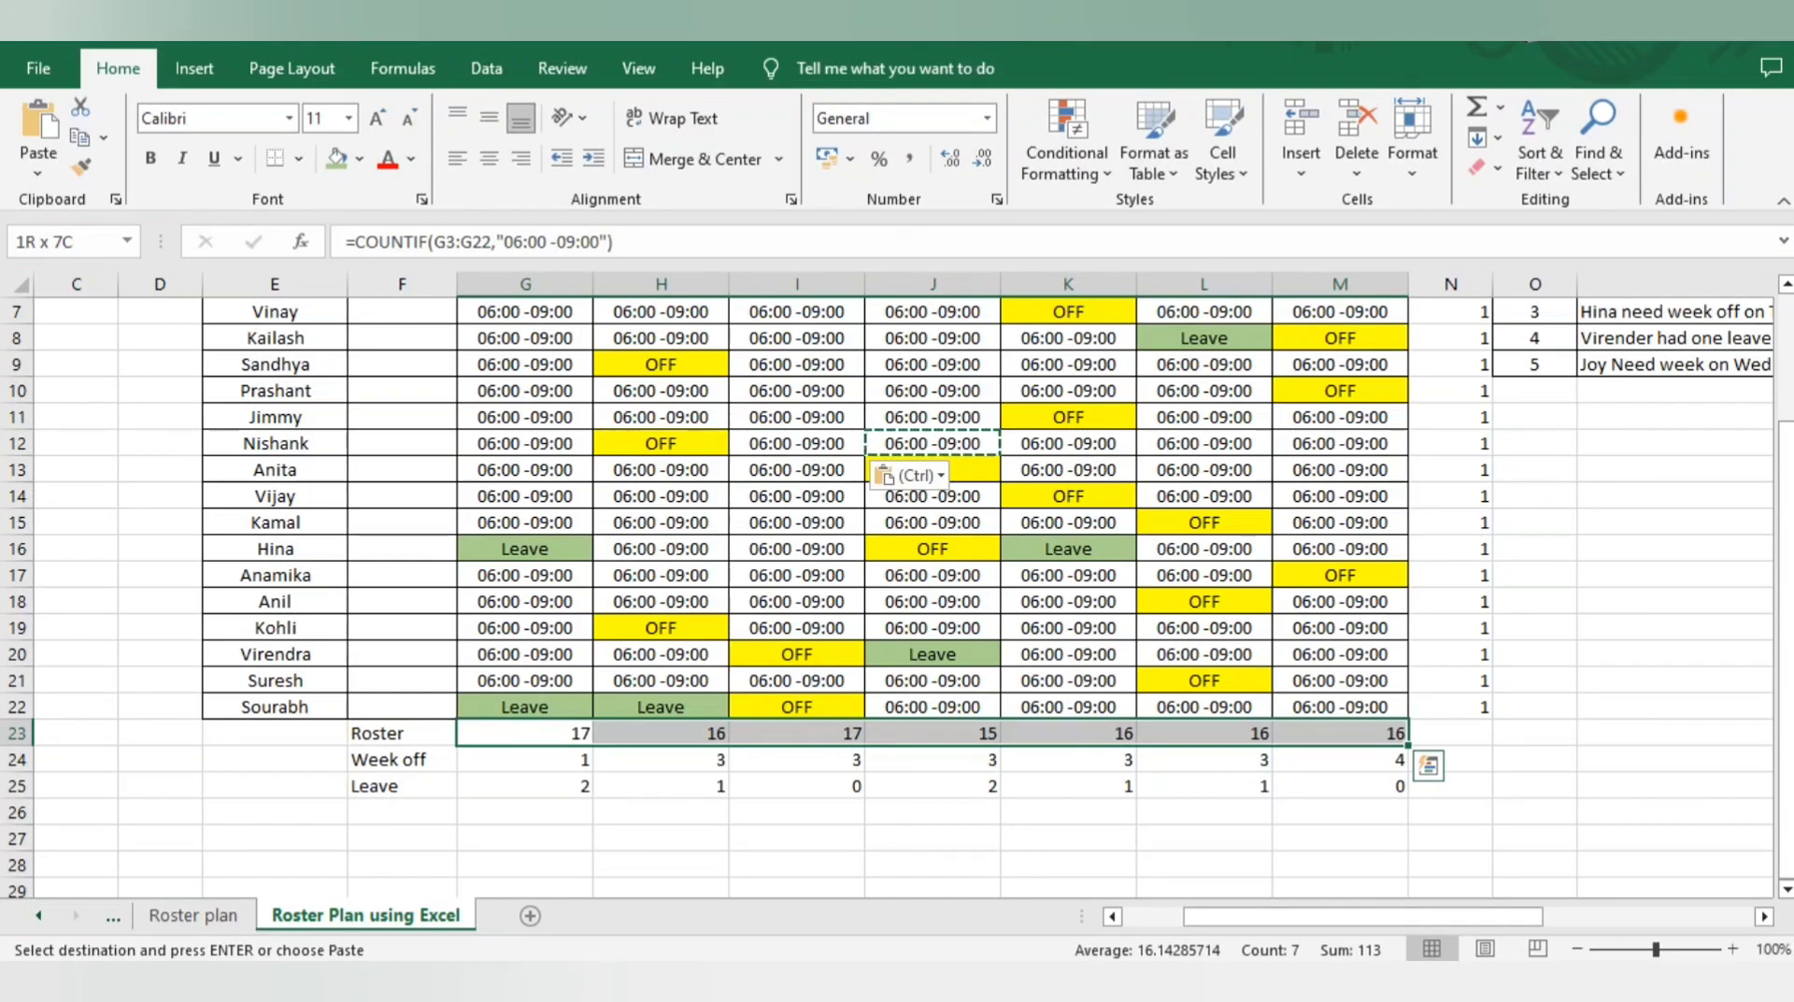
pyautogui.click(796, 734)
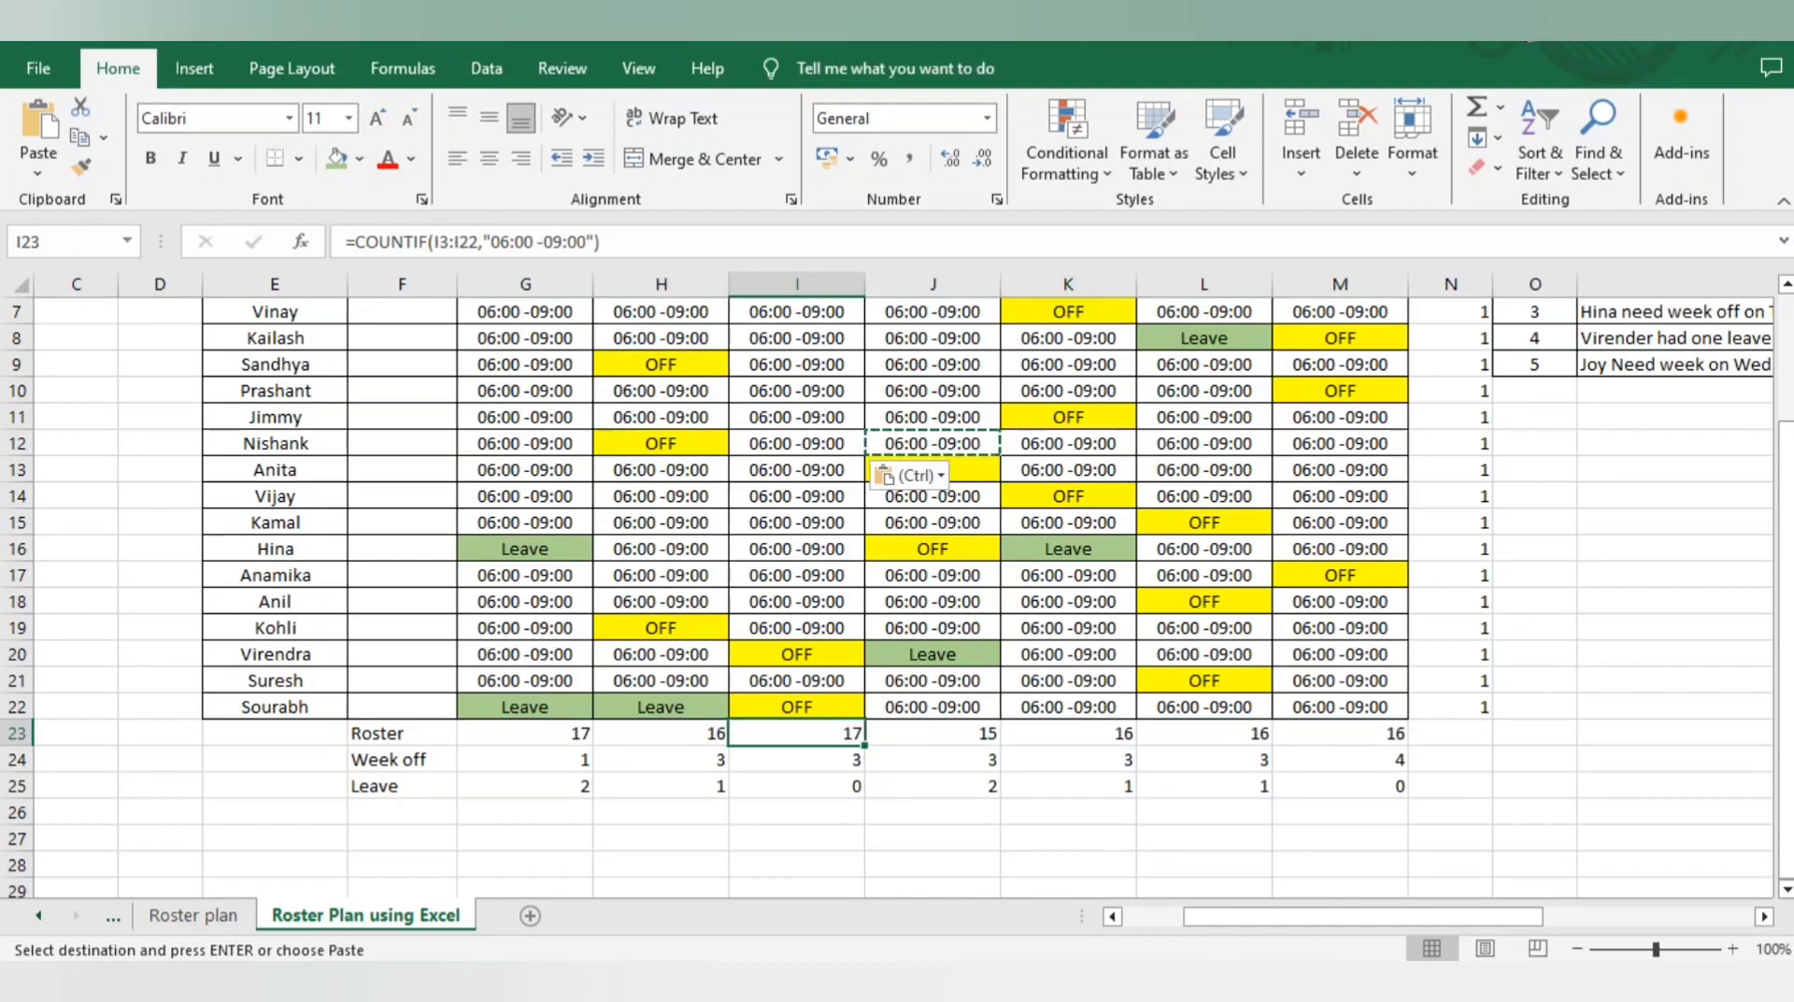
pyautogui.click(932, 734)
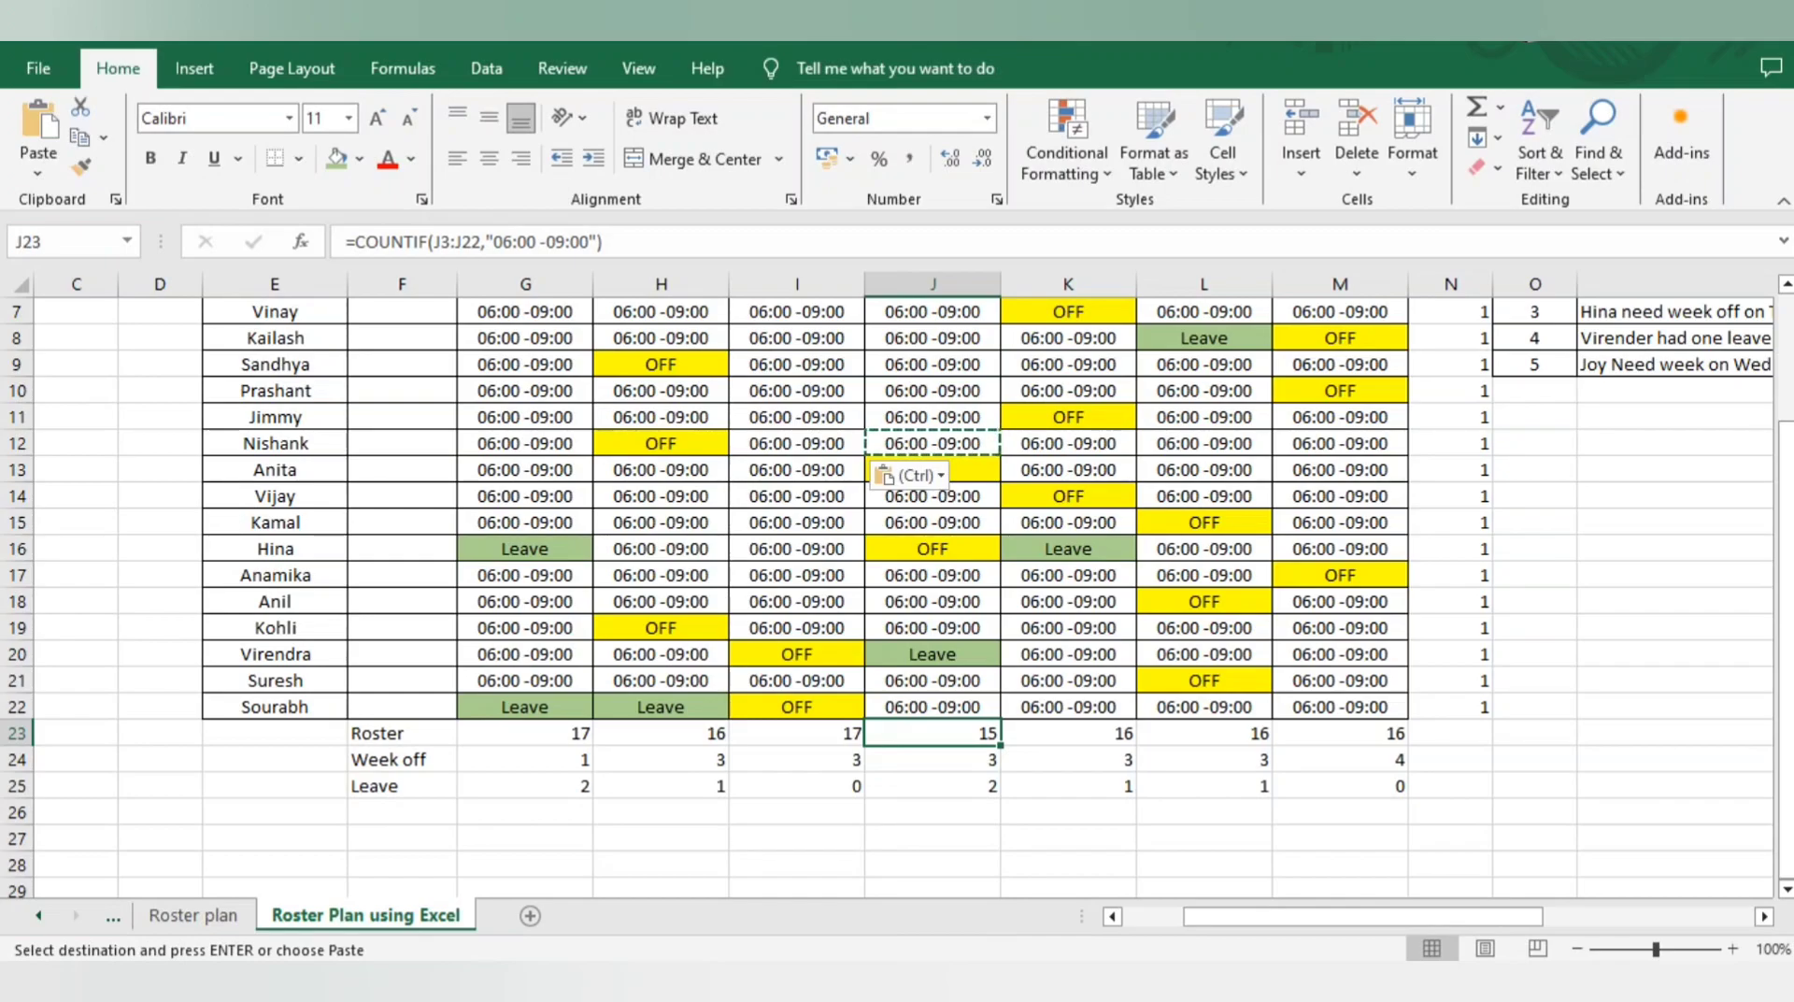
# Step: Go up the Thursday column to the week off in J4 and replace it with the 06:00 -09:00 shift from I4
pyautogui.press('Up')
pyautogui.press('Up')
pyautogui.press('Up')
pyautogui.press('Up')
pyautogui.press('Up')
pyautogui.press('Up')
pyautogui.press('Up')
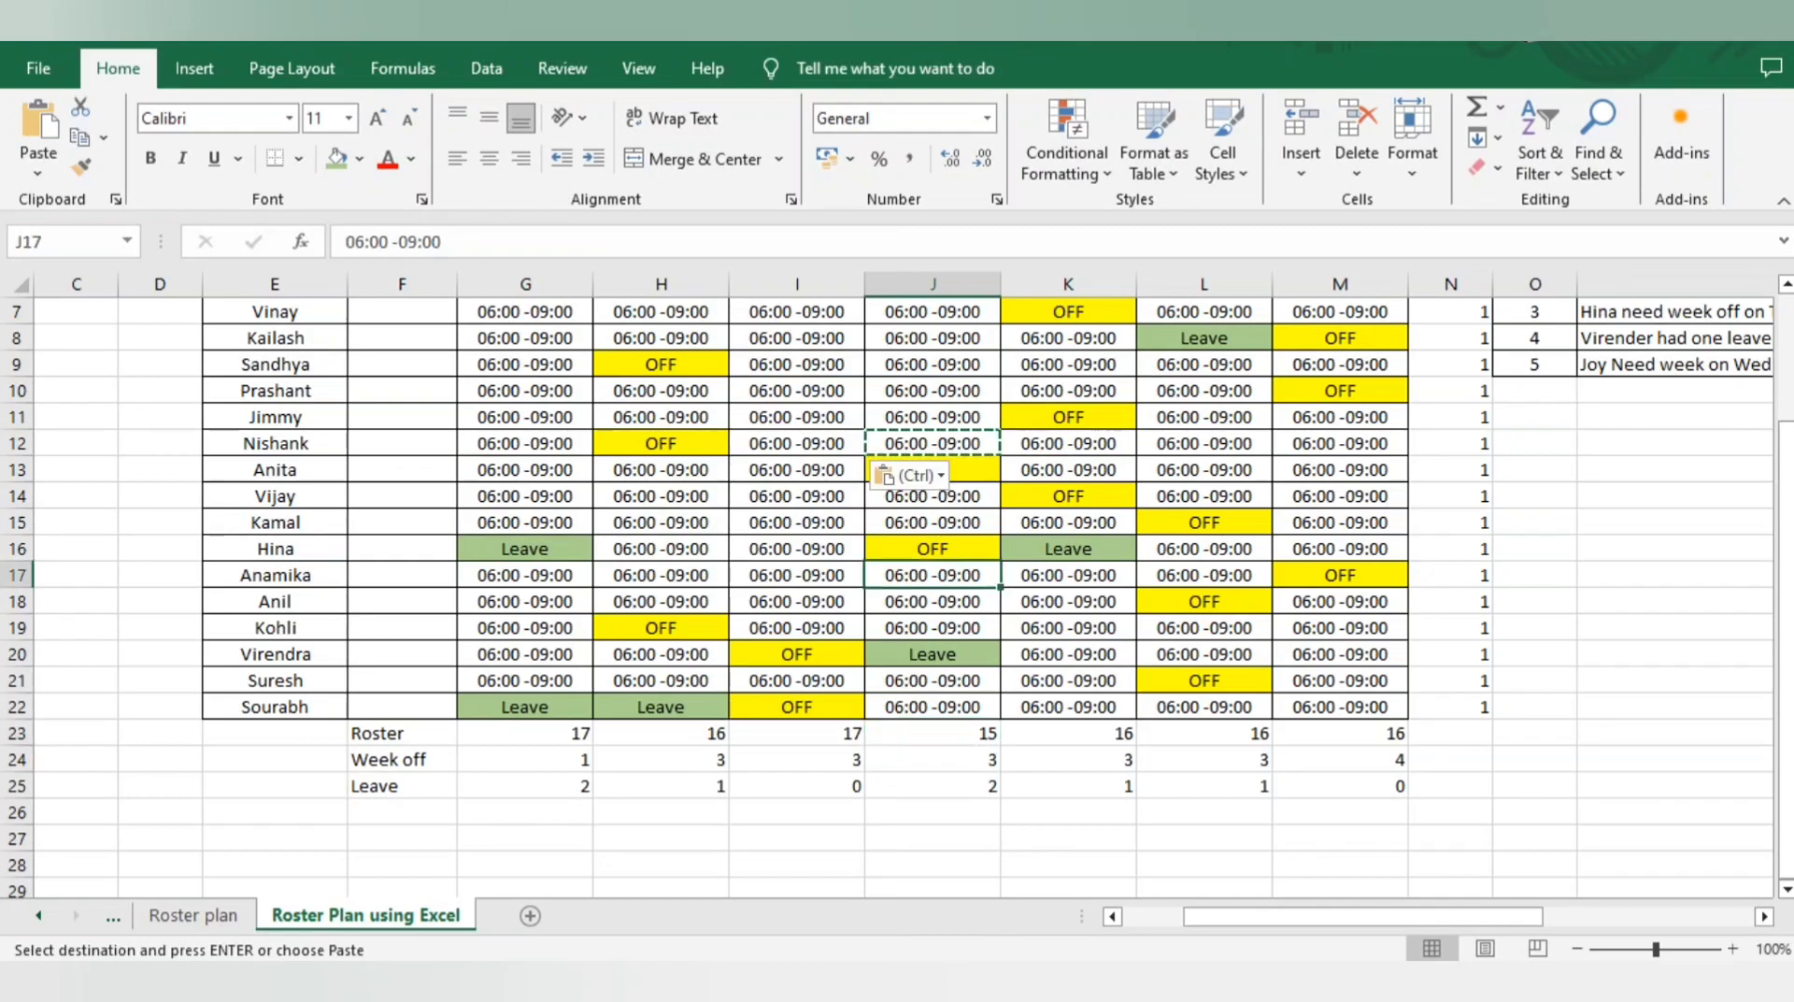
pyautogui.press('Up')
pyautogui.press('Up')
pyautogui.press('Up')
pyautogui.press('Up')
pyautogui.press('Up')
pyautogui.press('Up')
pyautogui.press('Up')
pyautogui.press('Up')
pyautogui.press('Up')
pyautogui.press('Up')
pyautogui.press('Up')
pyautogui.press('Up')
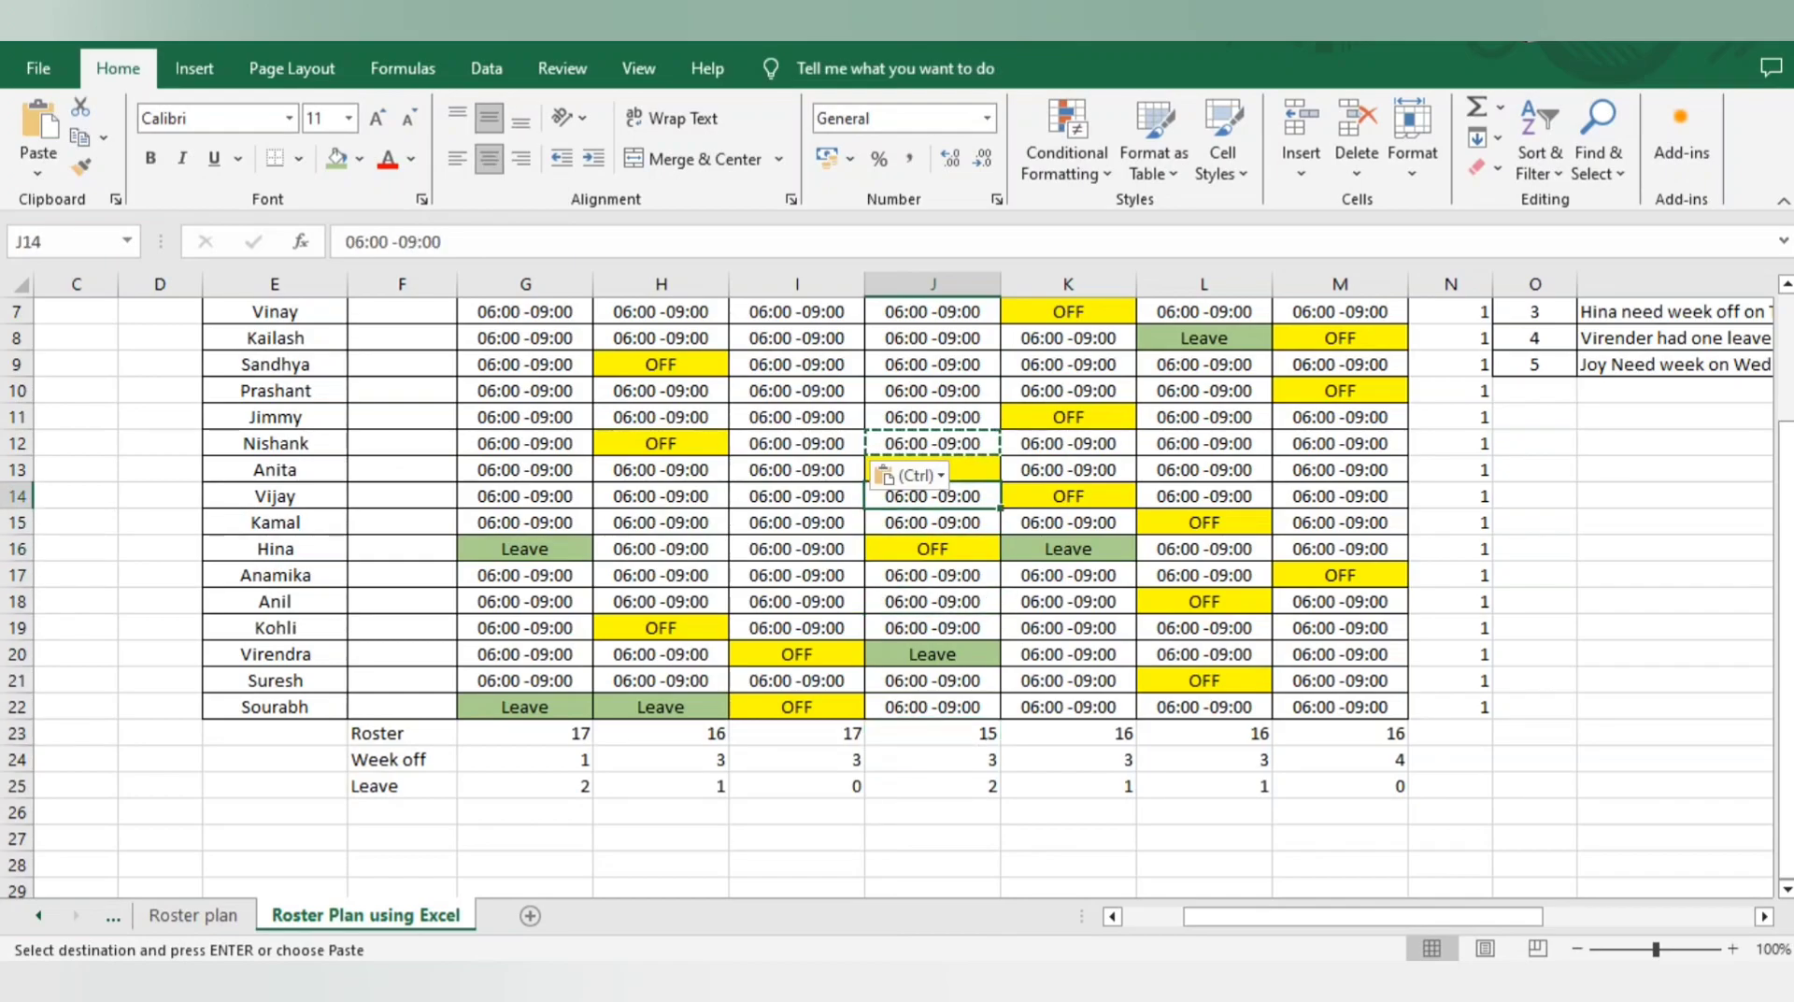
pyautogui.scroll(1, 897, 561)
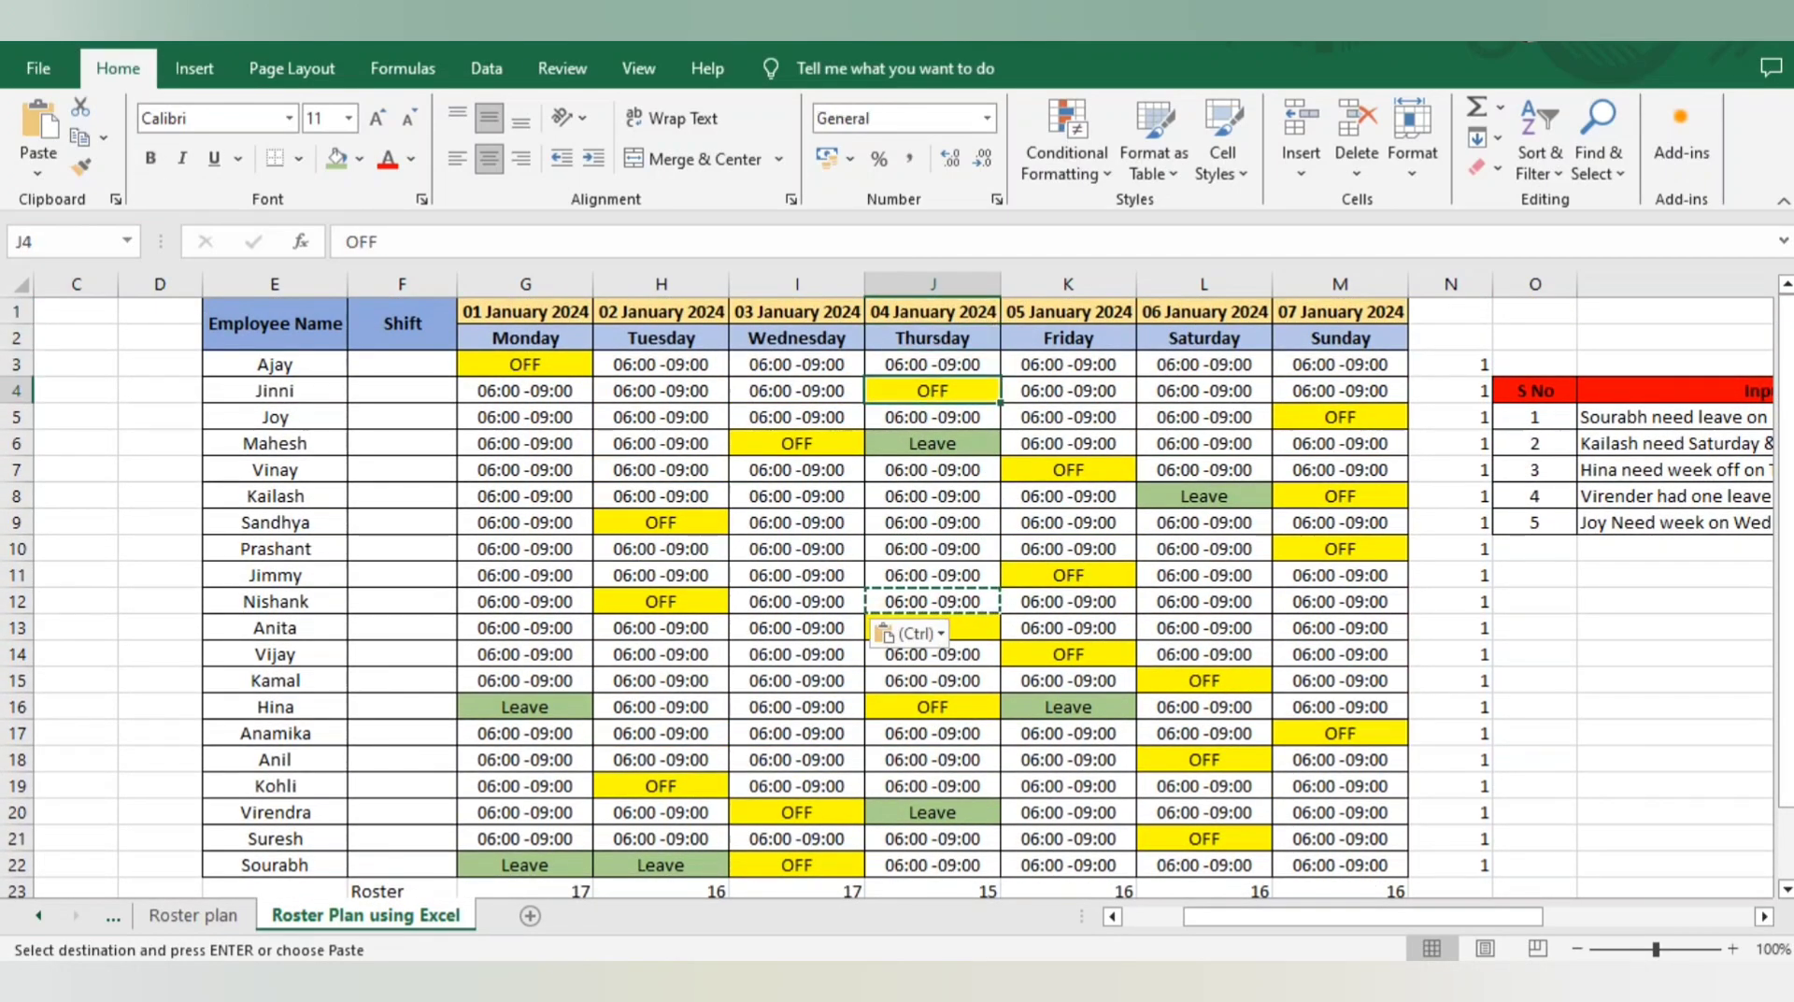
pyautogui.press('Left')
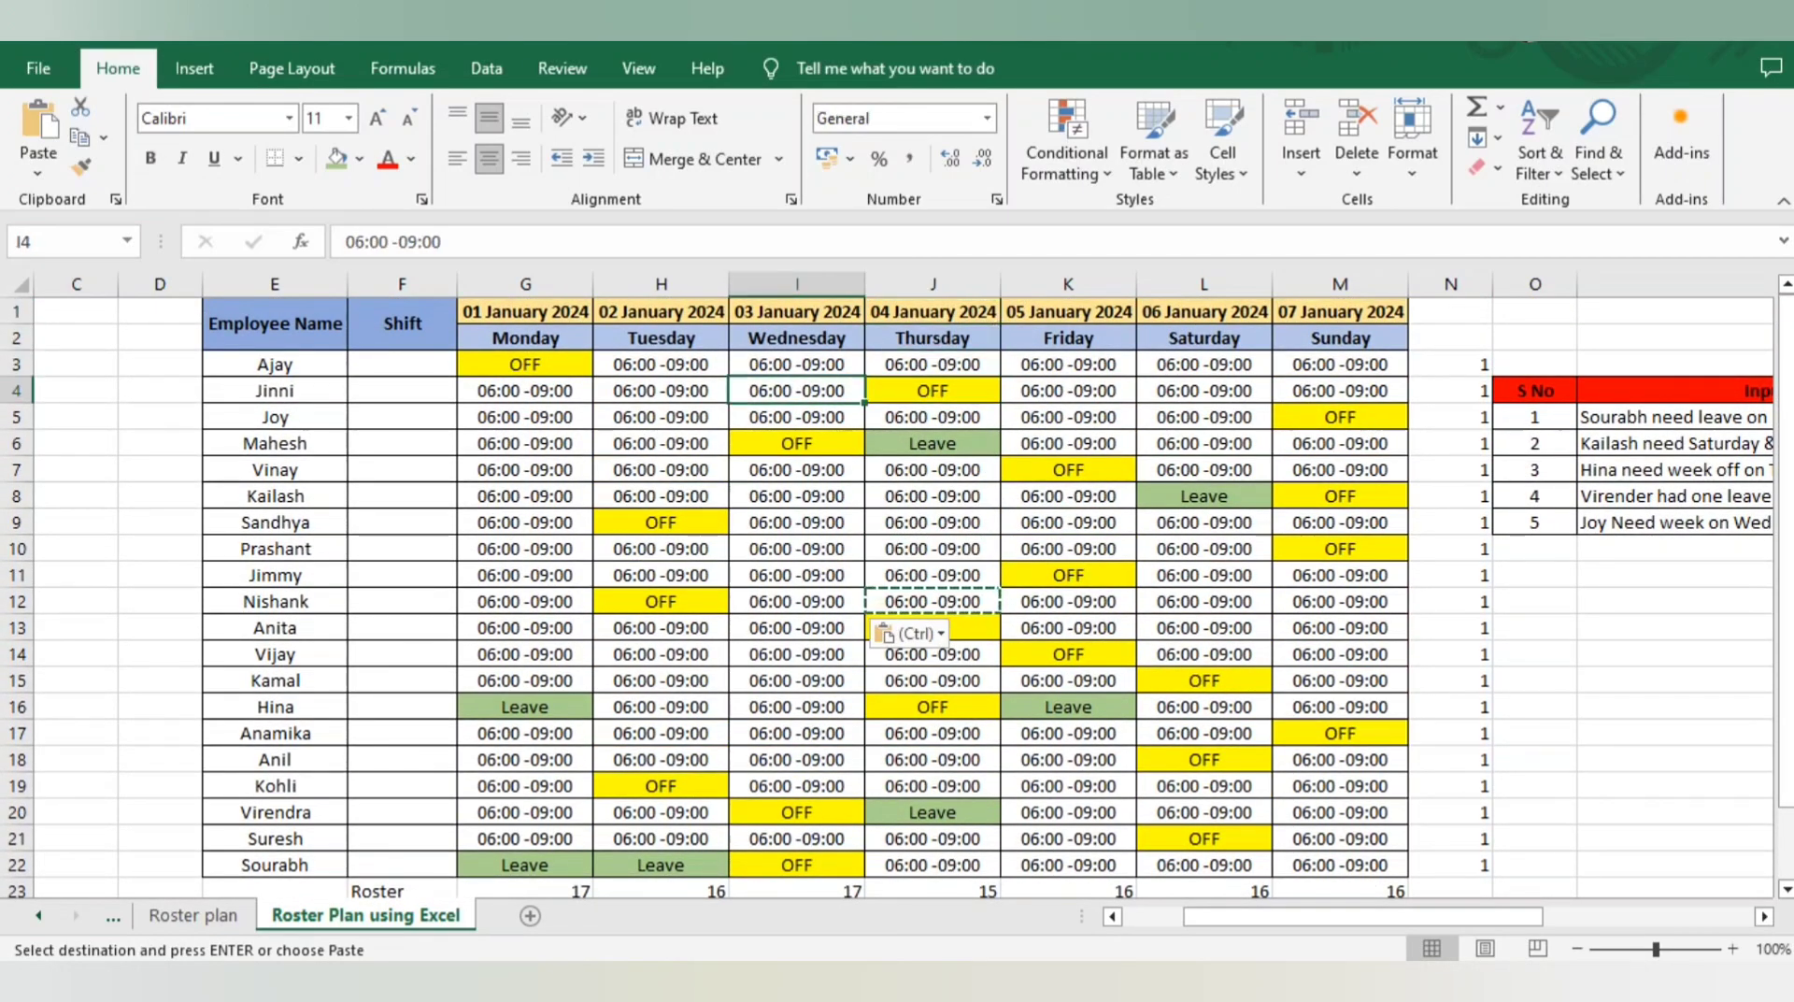
pyautogui.hotkey('ctrl', 'c')
pyautogui.press('Right')
pyautogui.hotkey('ctrl', 'v')
# Step: Copy the Monday OFF entry from G3 to G4 as row 4's week off
pyautogui.press('Left')
pyautogui.press('Left')
pyautogui.press('Left')
pyautogui.press('Left')
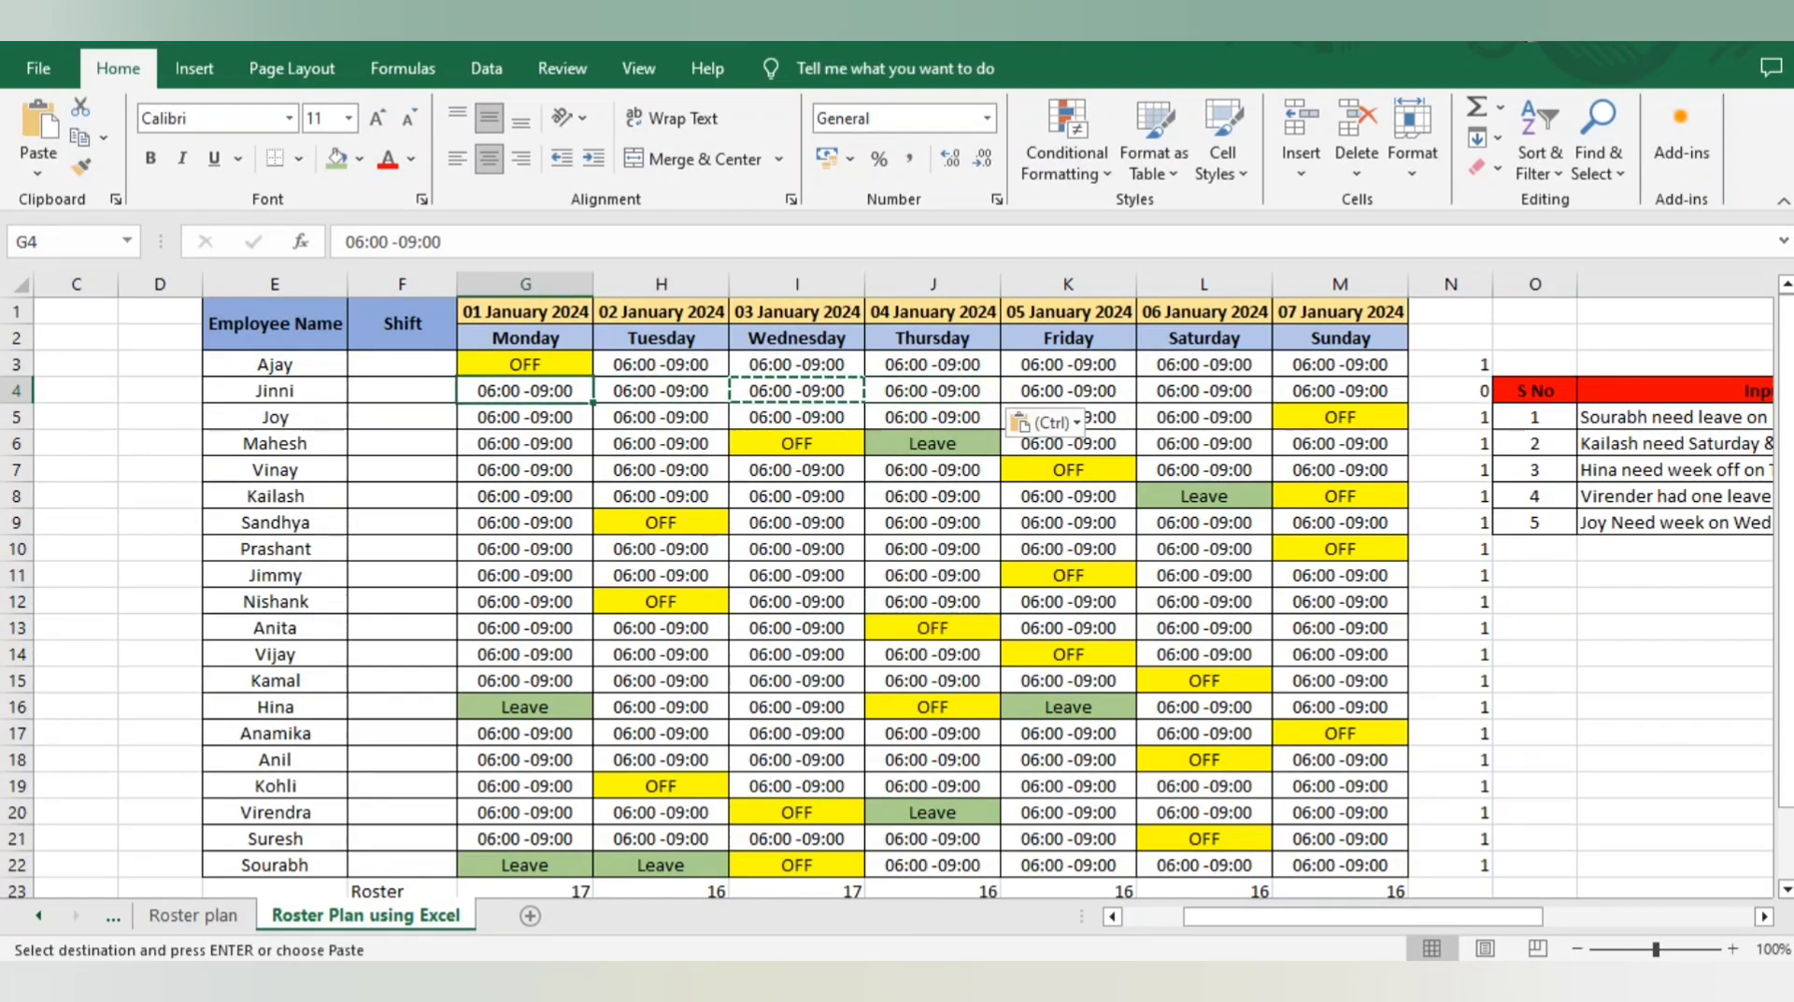
pyautogui.press('Right')
pyautogui.press('Up')
pyautogui.hotkey('ctrl', 'c')
pyautogui.press('Down')
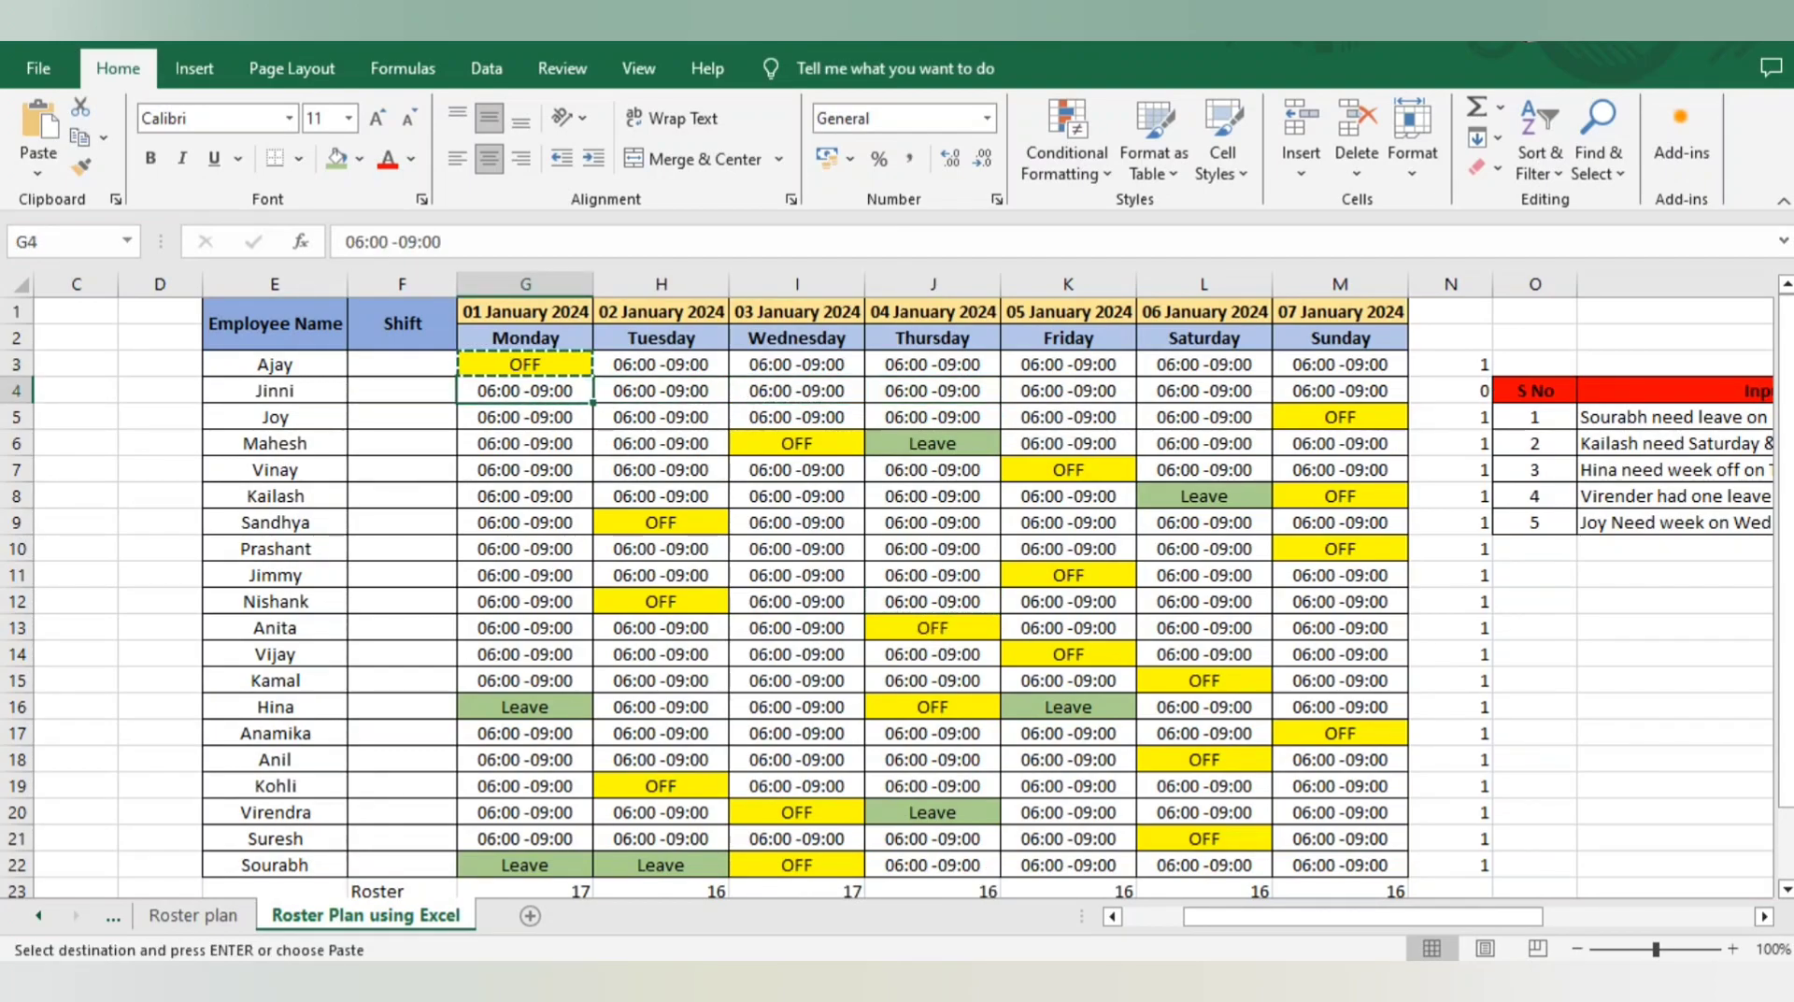
pyautogui.hotkey('ctrl', 'v')
# Step: Check the daily Roster counts along row 23 and the Wednesday week off count in I24
pyautogui.scroll(-2, 804, 598)
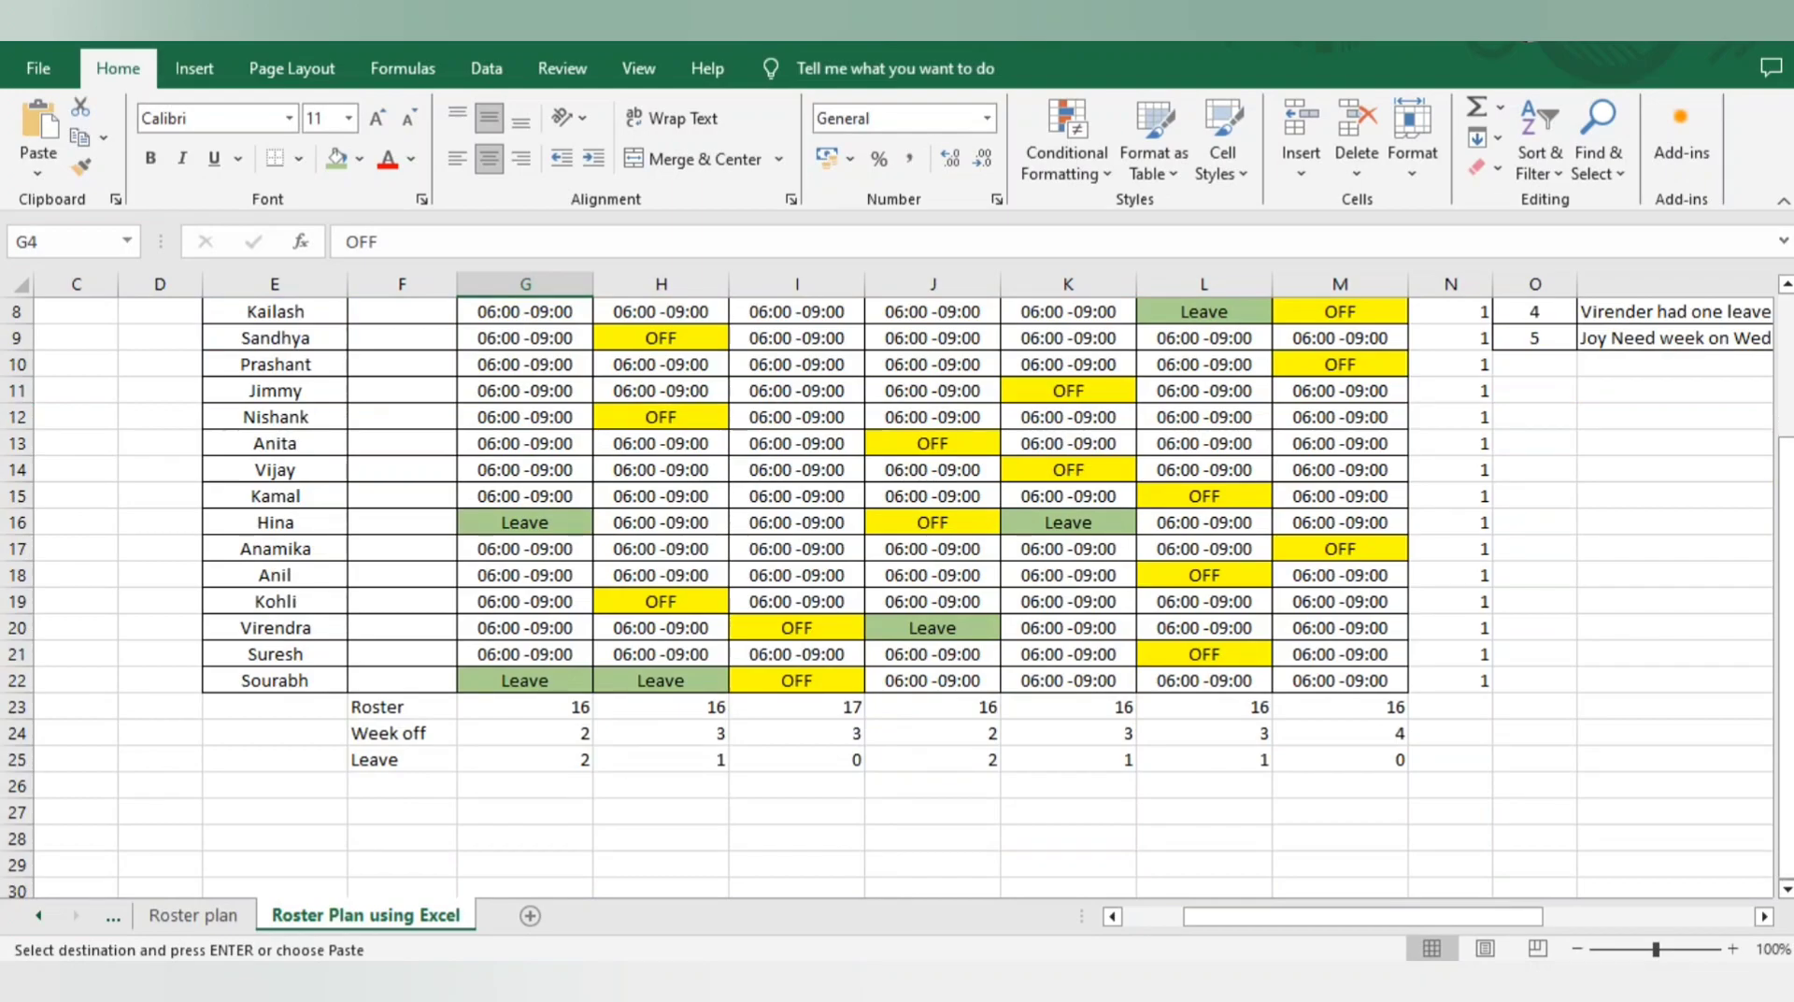
pyautogui.click(525, 707)
pyautogui.press('Right')
pyautogui.press('Right')
pyautogui.press('Right')
pyautogui.press('Right')
pyautogui.press('Right')
pyautogui.press('Right')
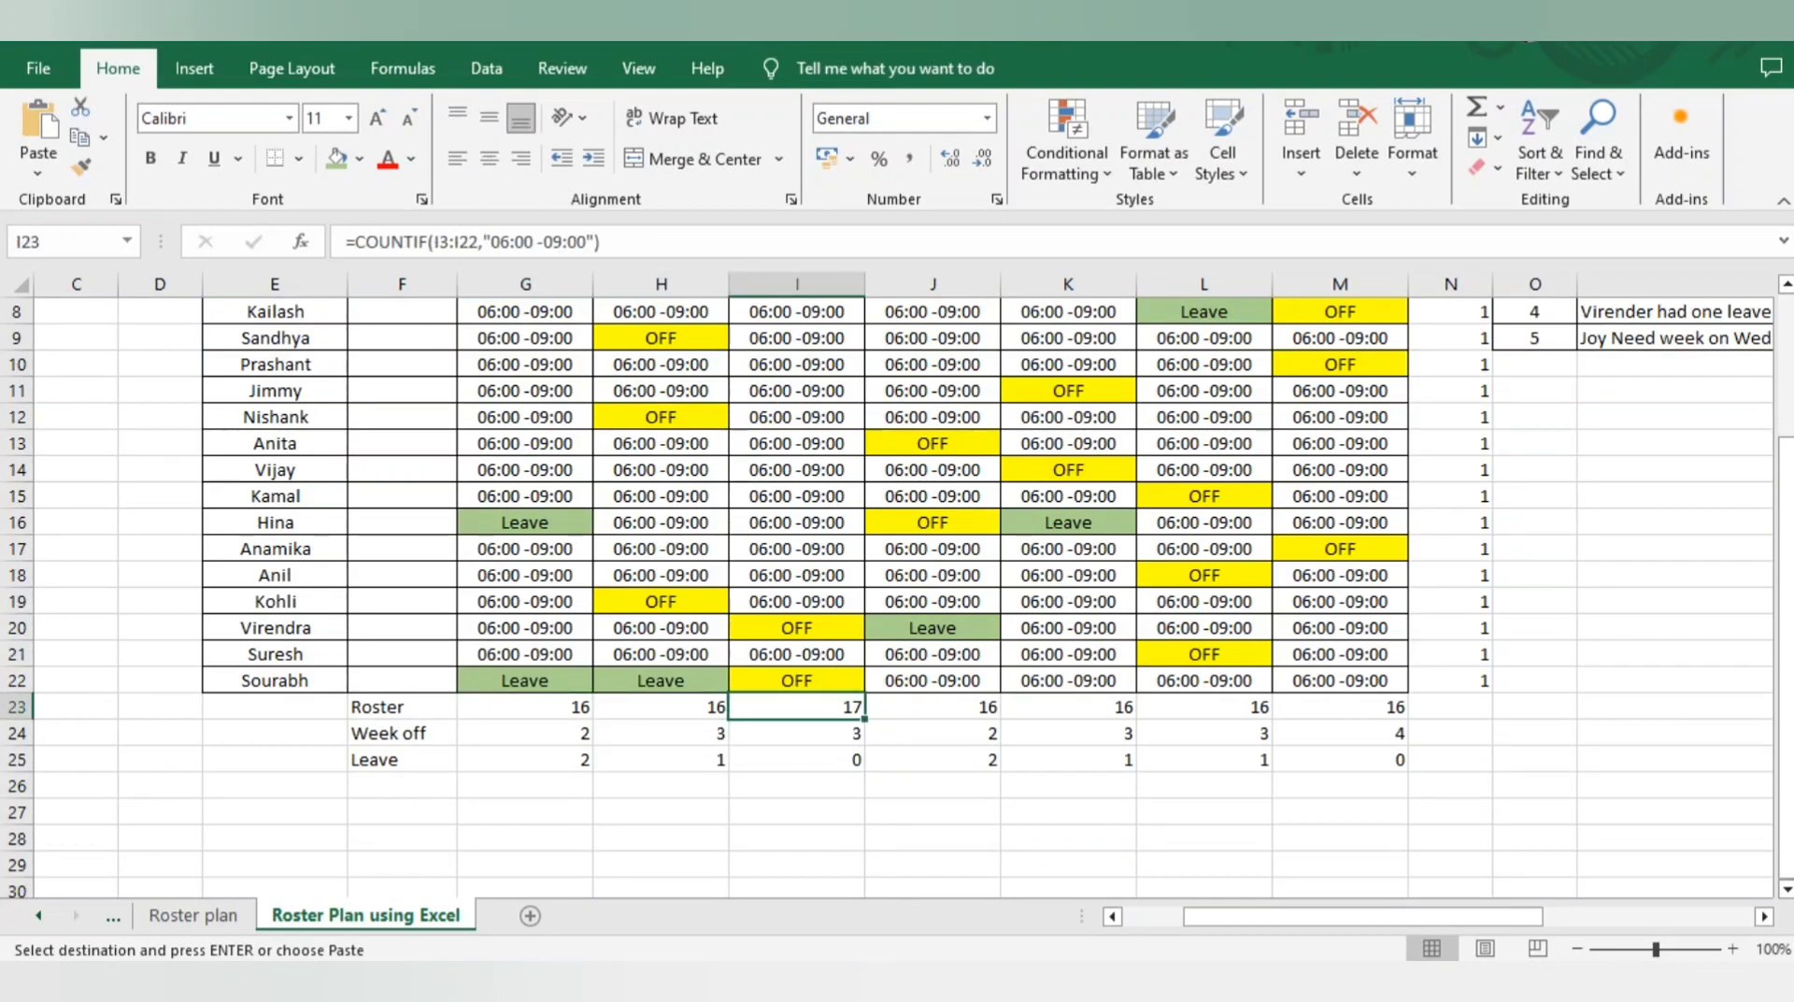
pyautogui.press('Right')
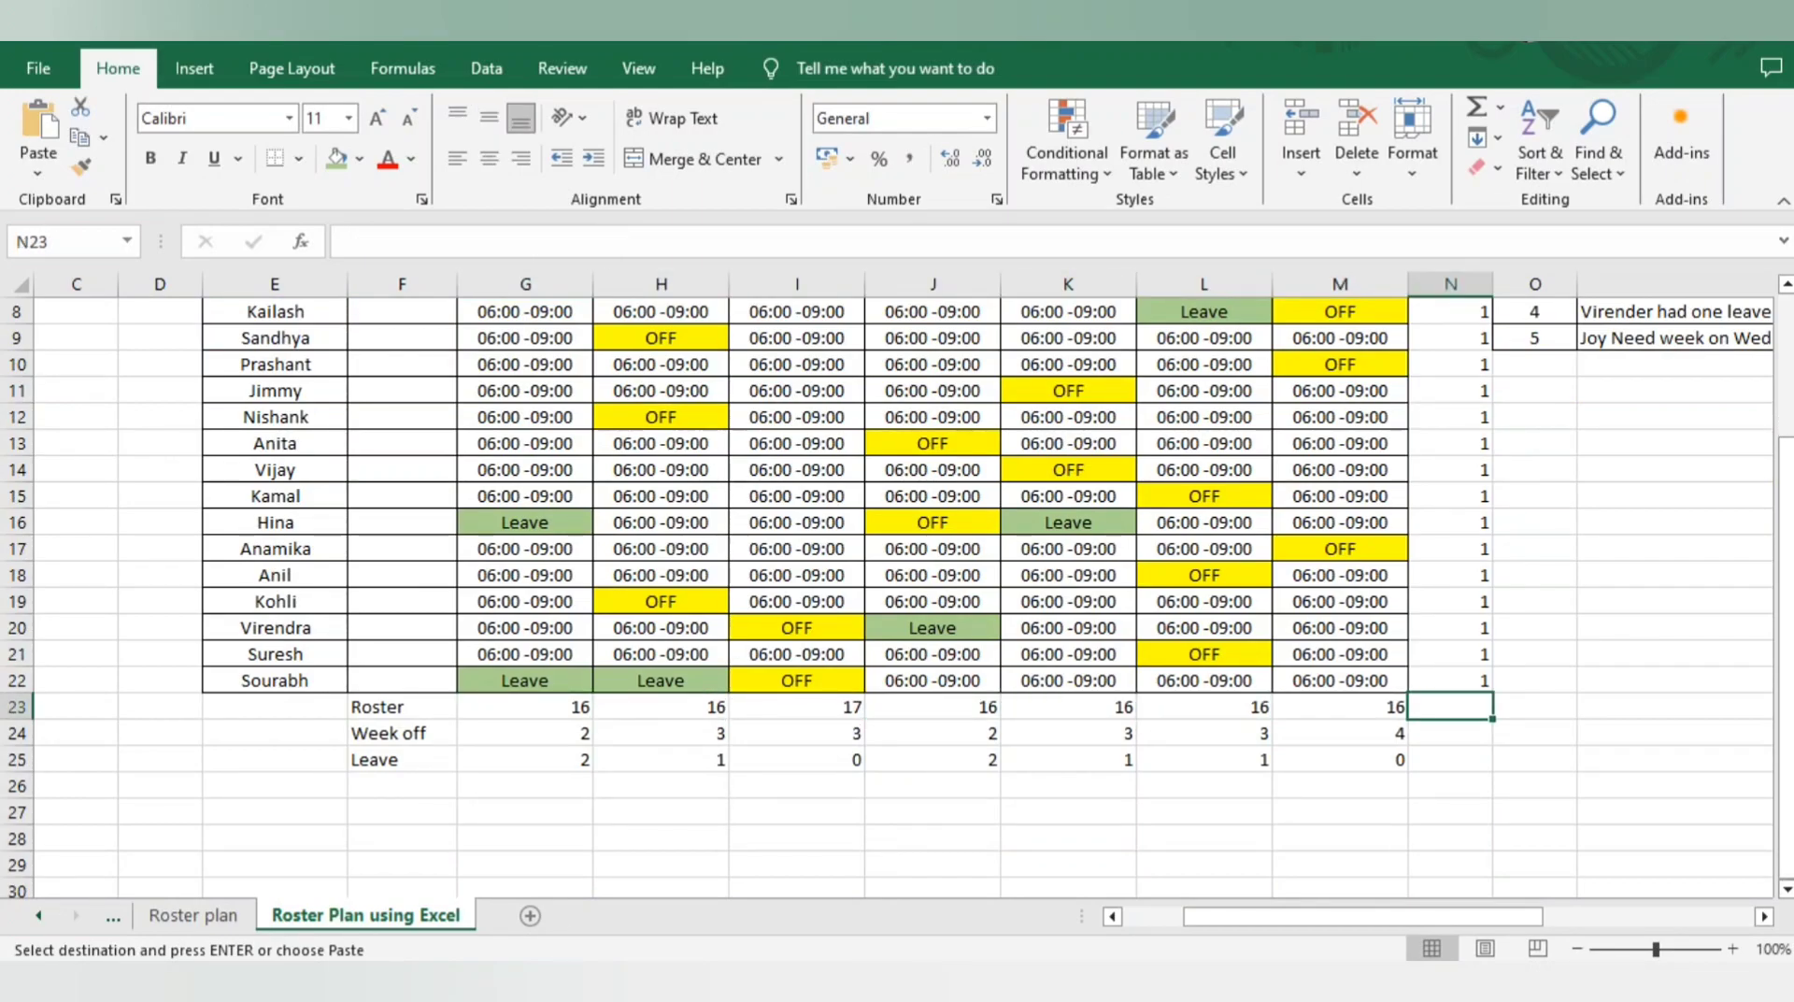
pyautogui.click(796, 734)
pyautogui.scroll(3, 898, 598)
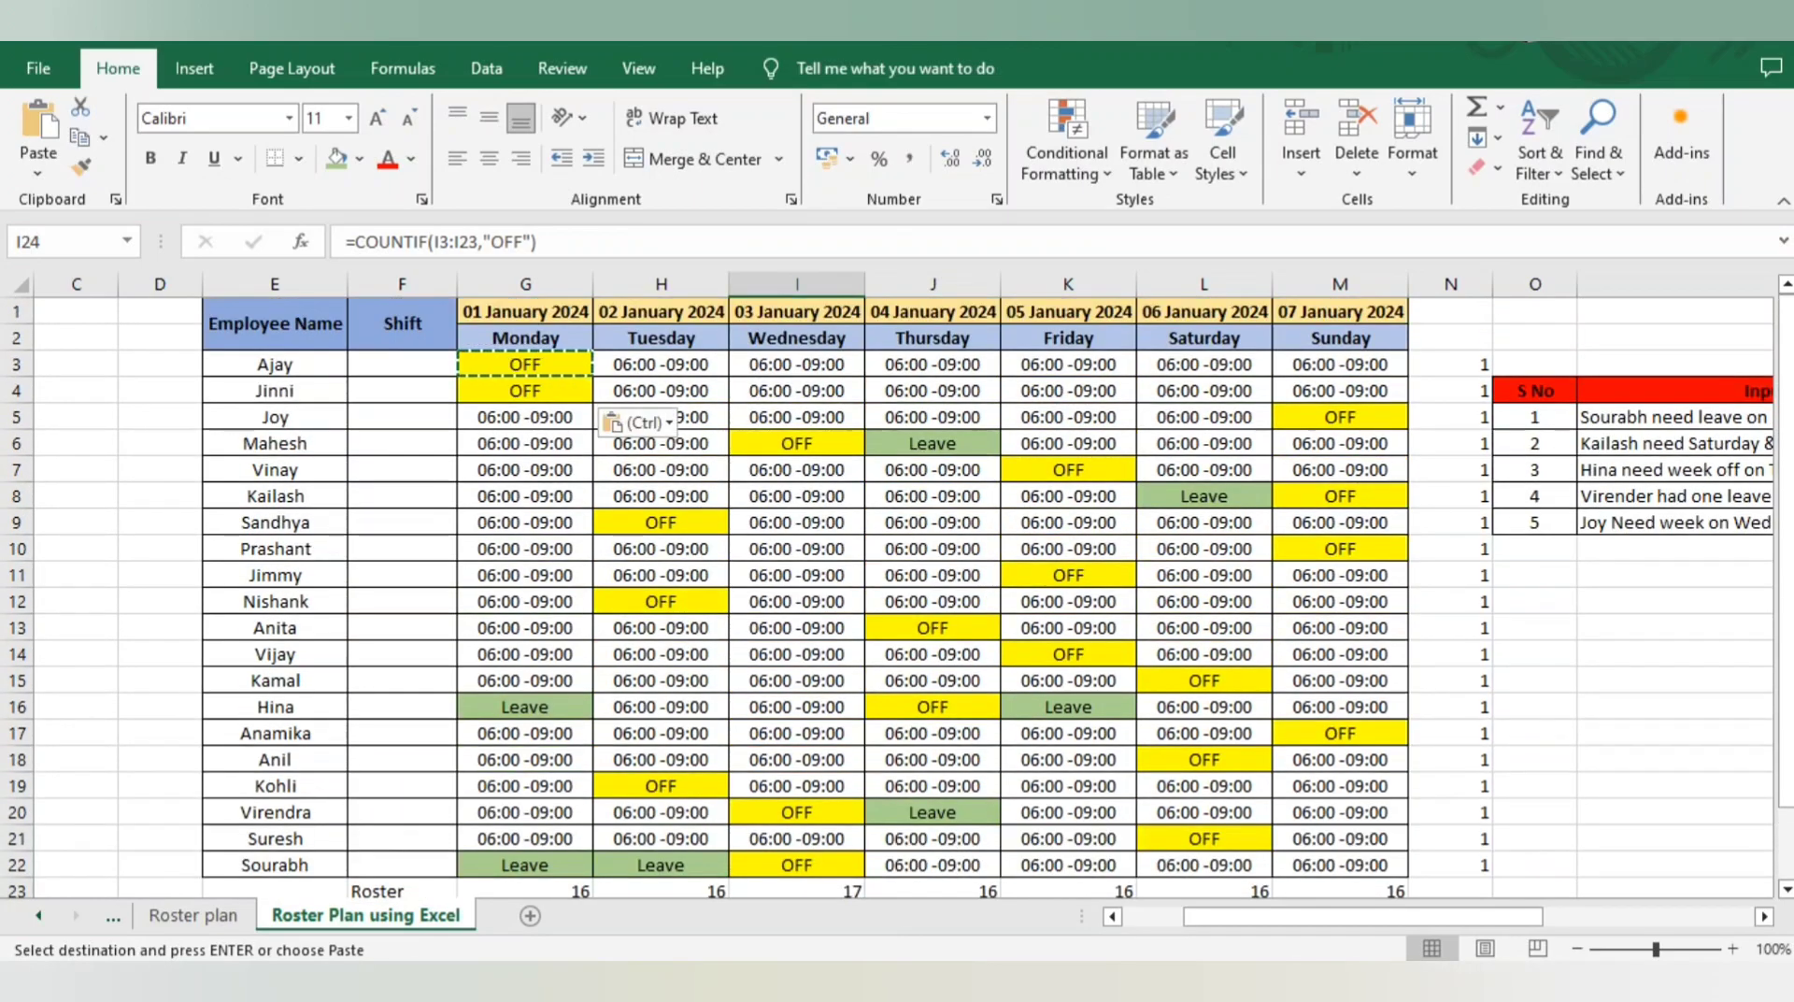
# Step: Go along row 3 from Monday to Sunday and examine the employee's week off and working days
pyautogui.click(661, 365)
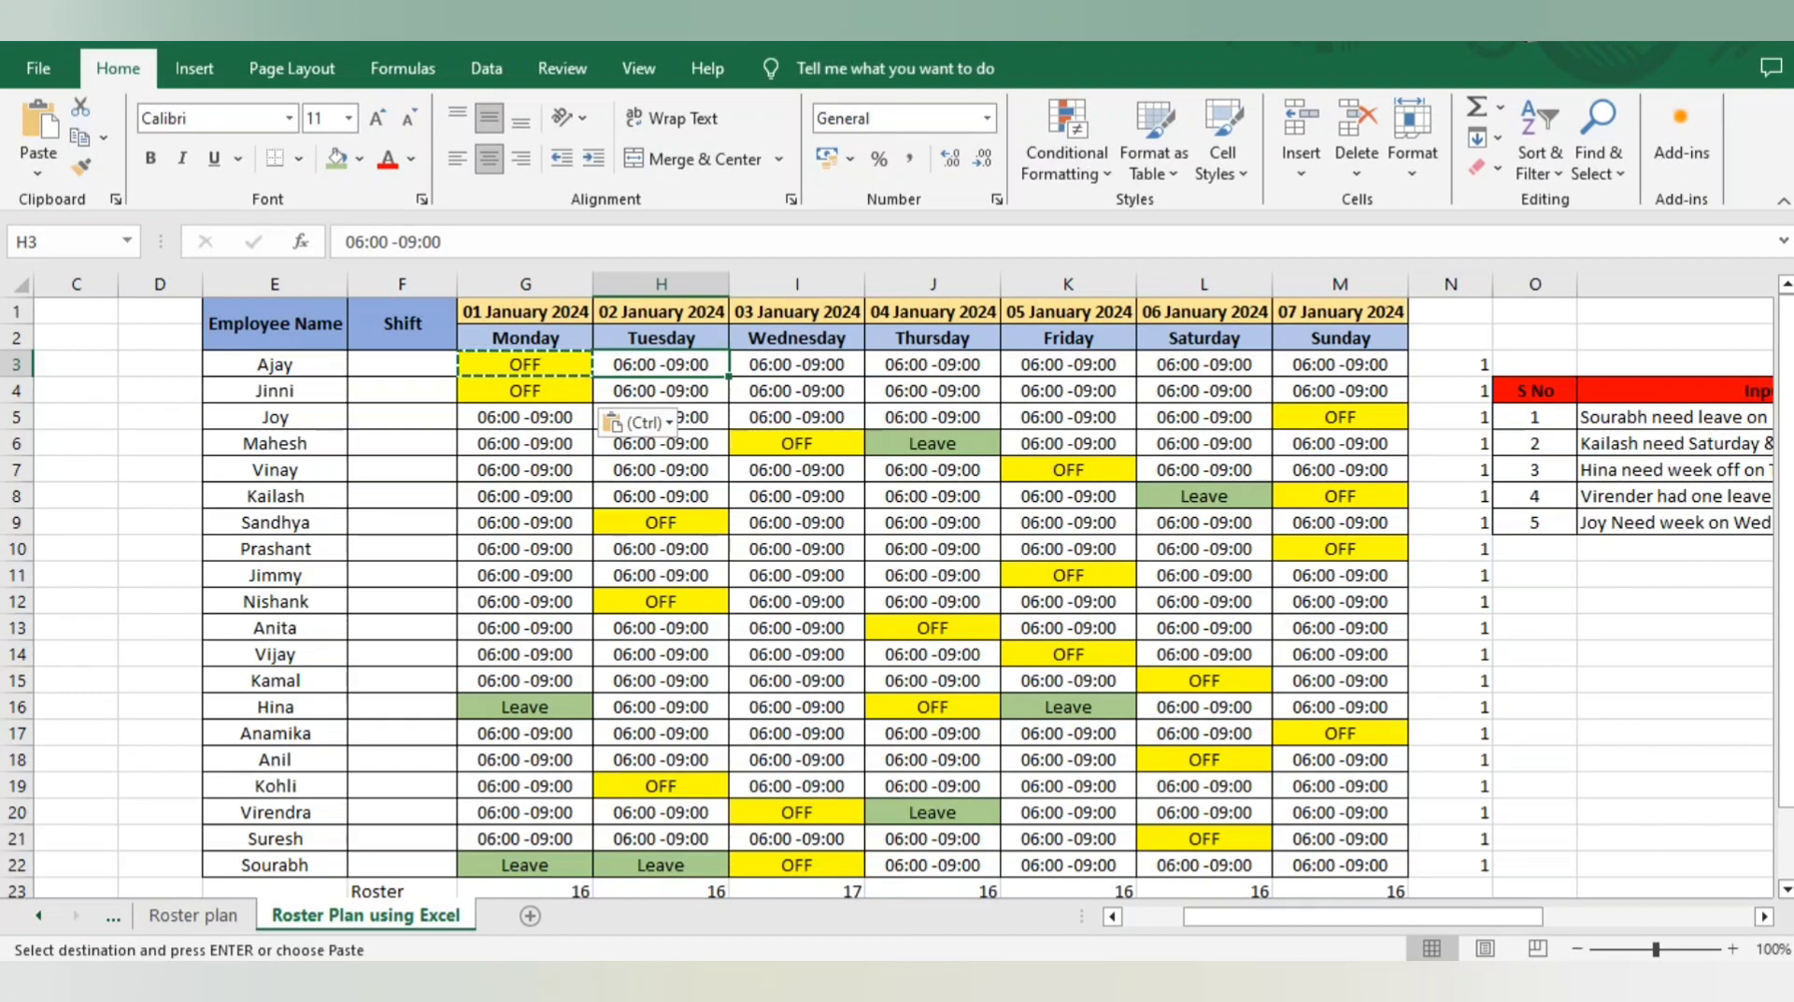
pyautogui.click(525, 364)
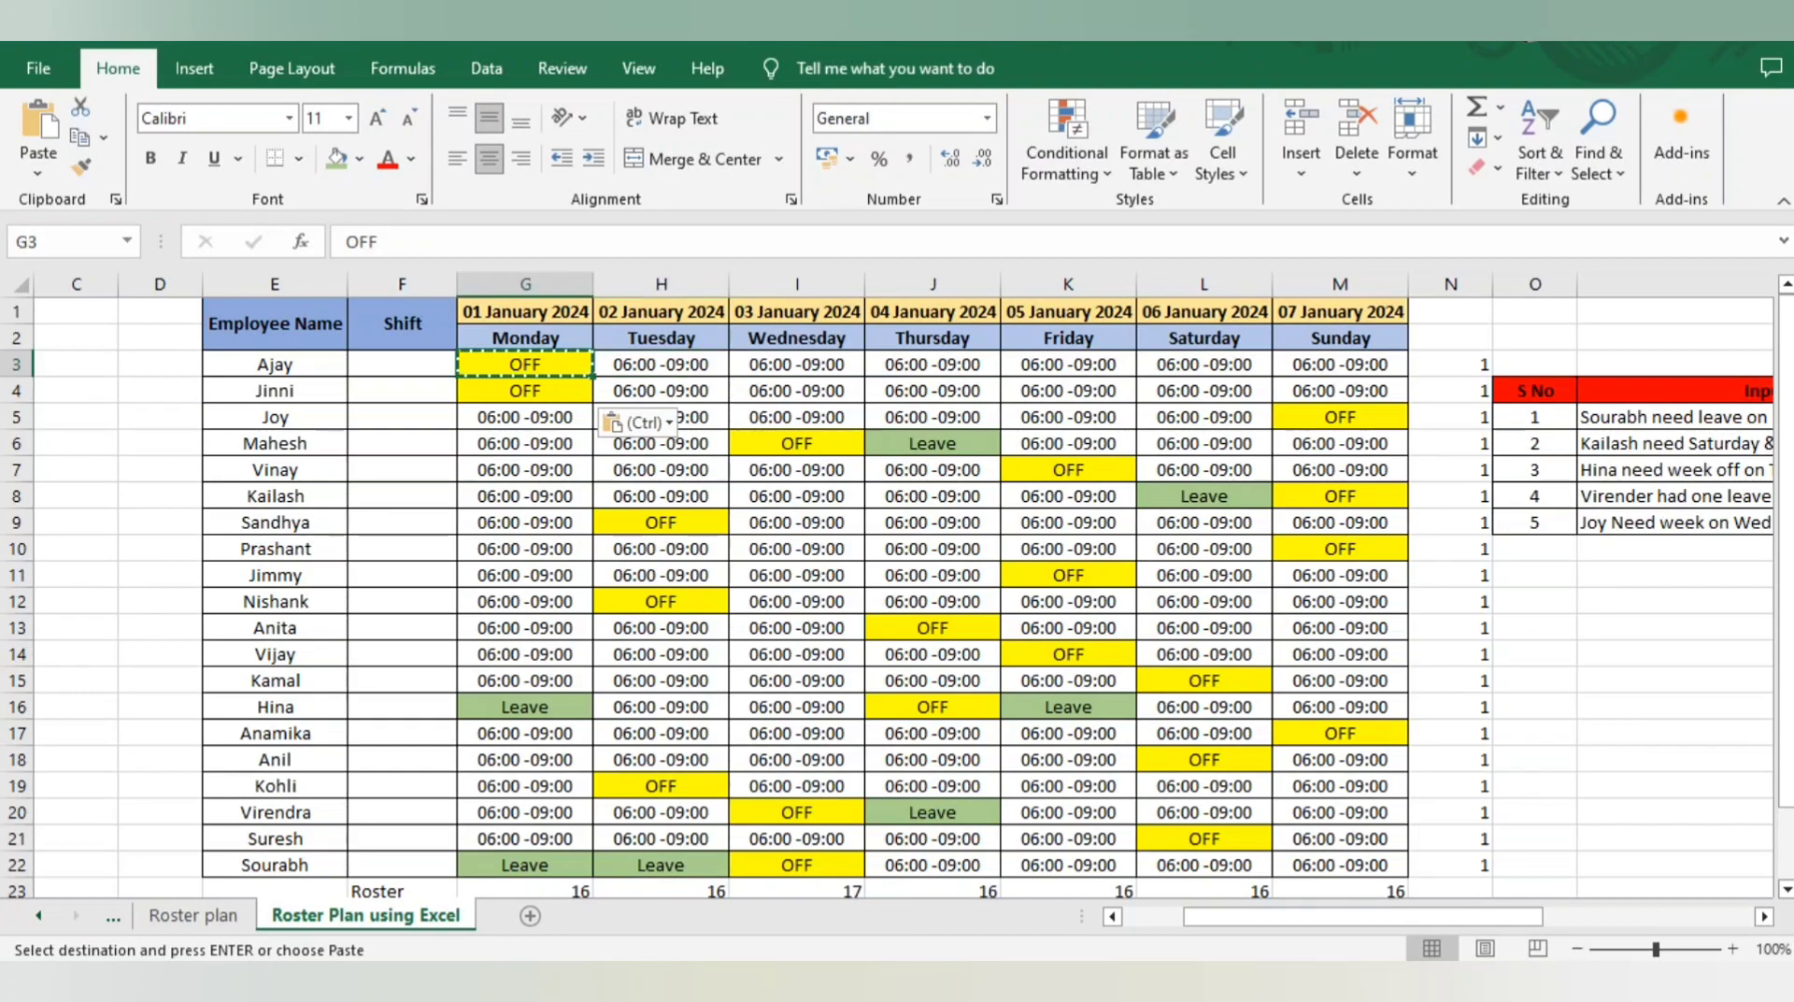
pyautogui.hotkey('ctrl', 'Right')
pyautogui.press('Left')
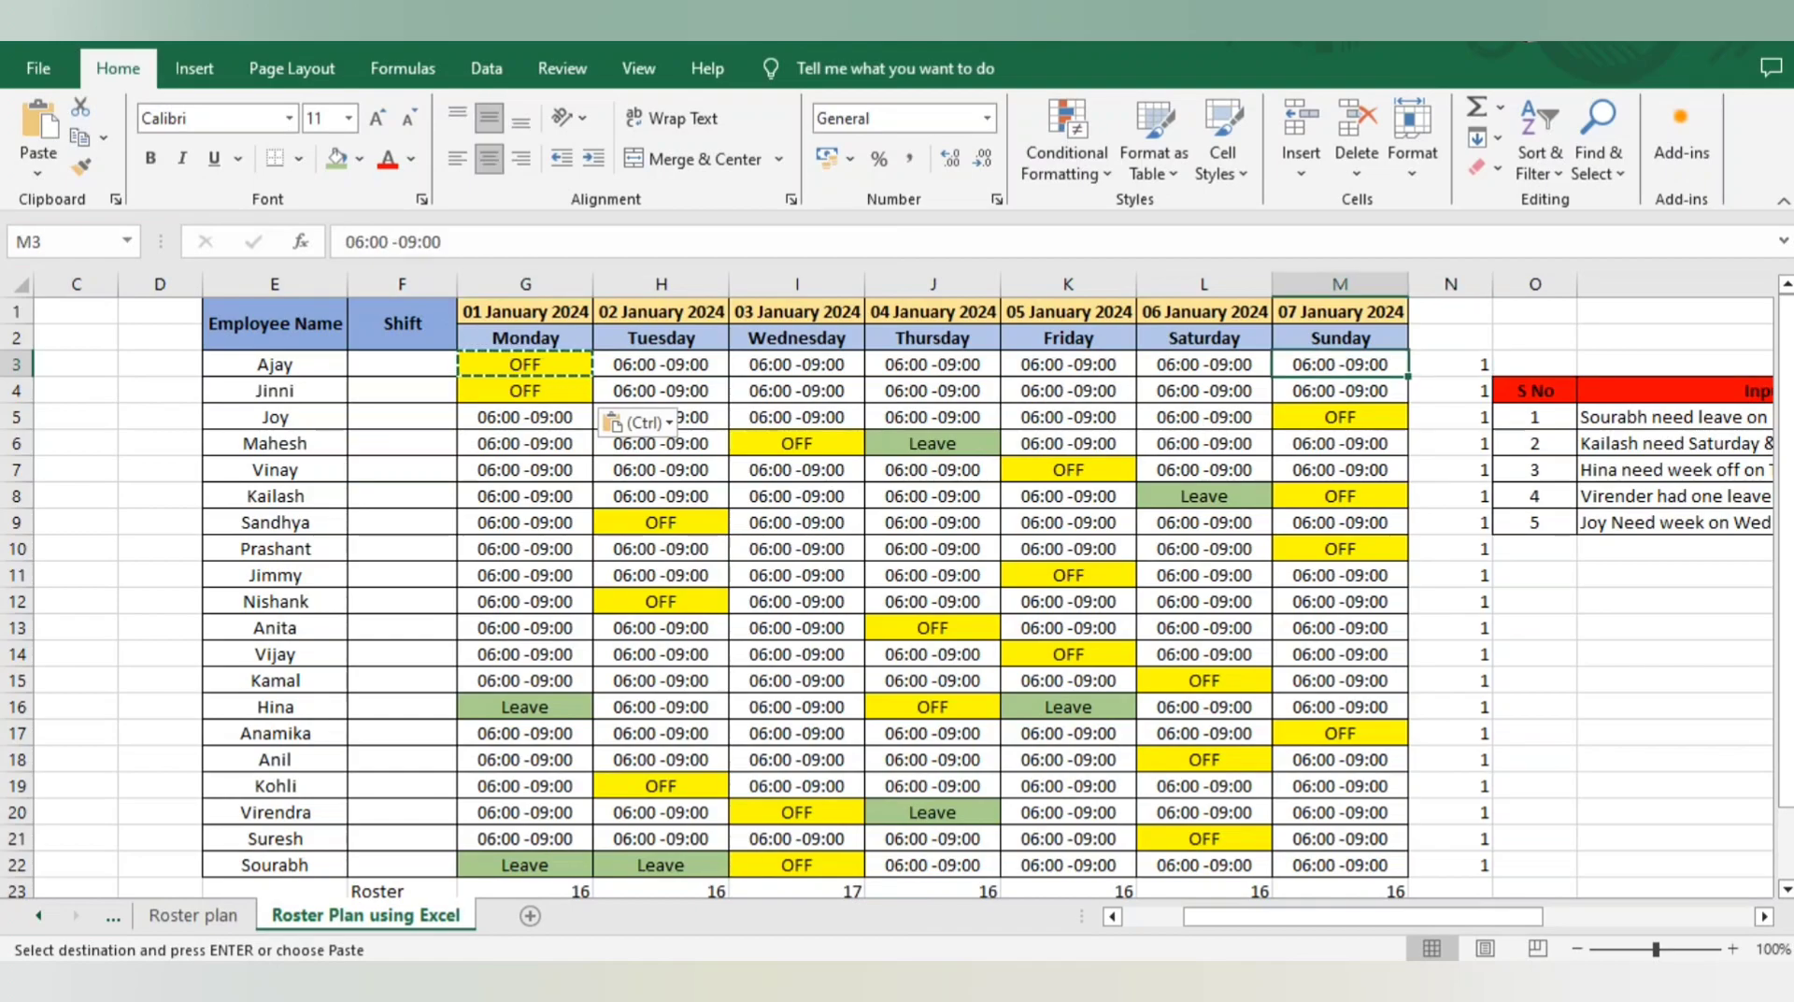
pyautogui.press('Left')
pyautogui.press('Left')
pyautogui.press('Left')
pyautogui.press('Left')
pyautogui.press('Left')
pyautogui.press('Left')
pyautogui.press('Left')
pyautogui.press('Left')
pyautogui.press('Left')
pyautogui.press('Left')
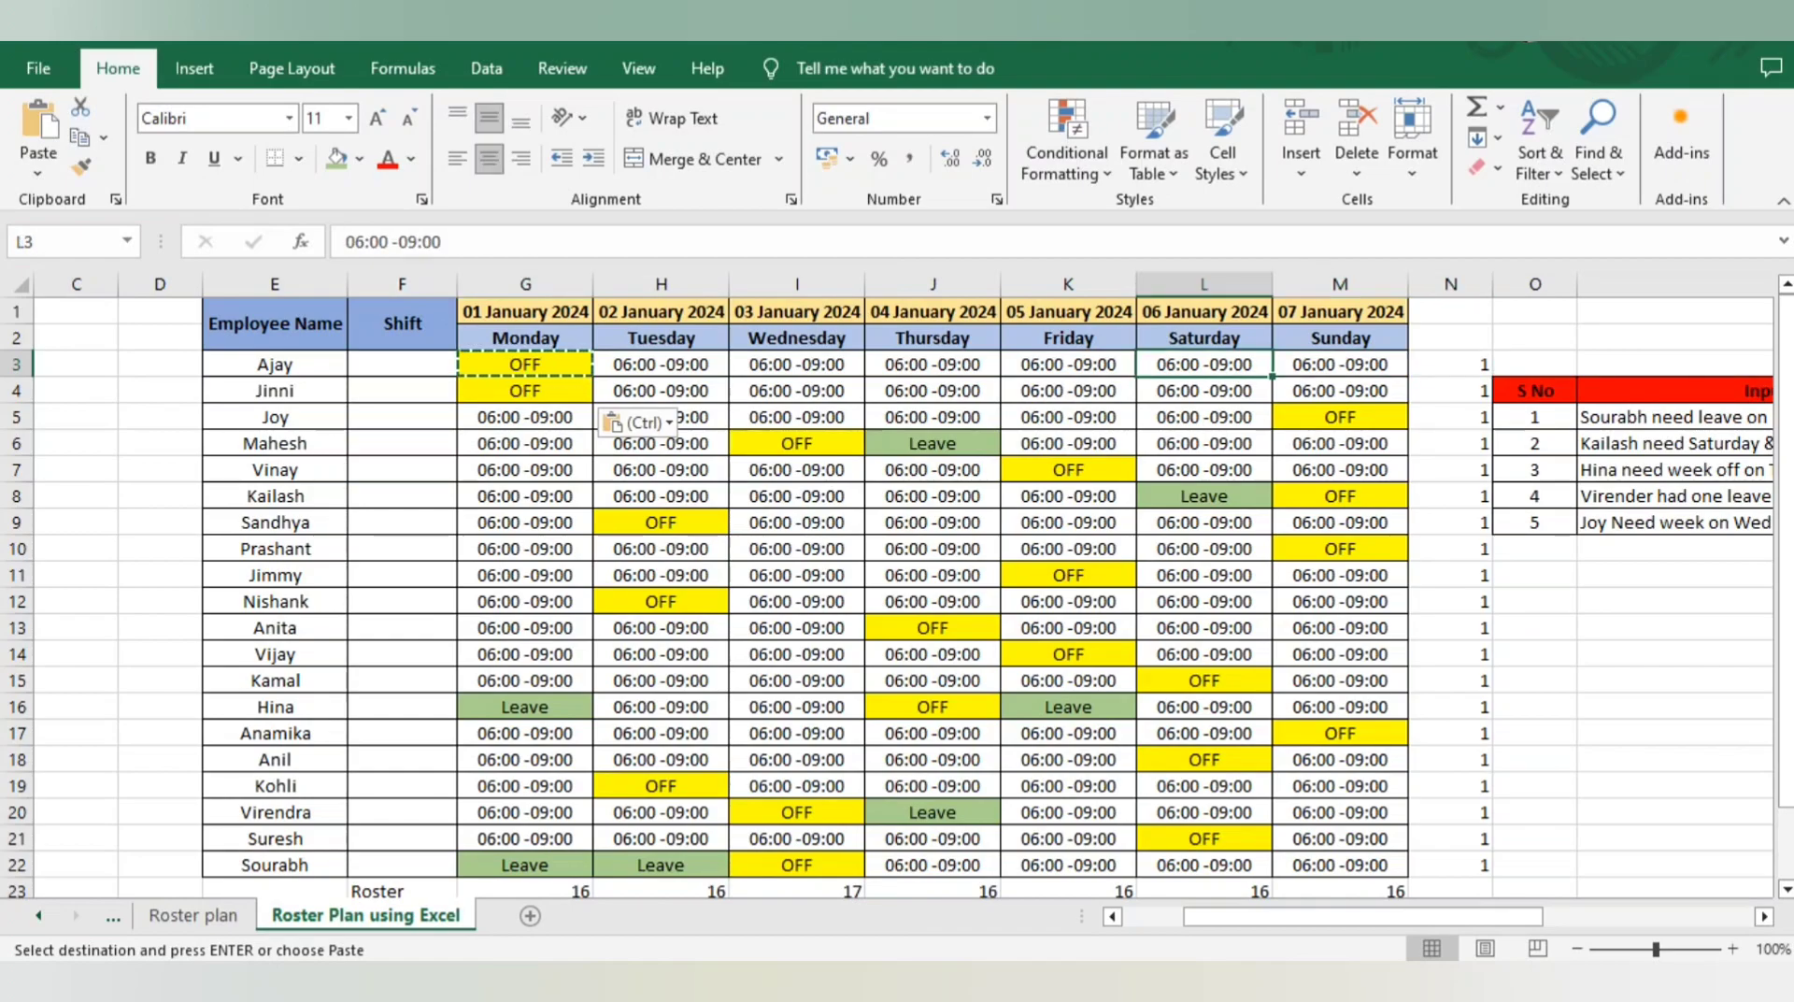
pyautogui.press('Right')
pyautogui.press('Right')
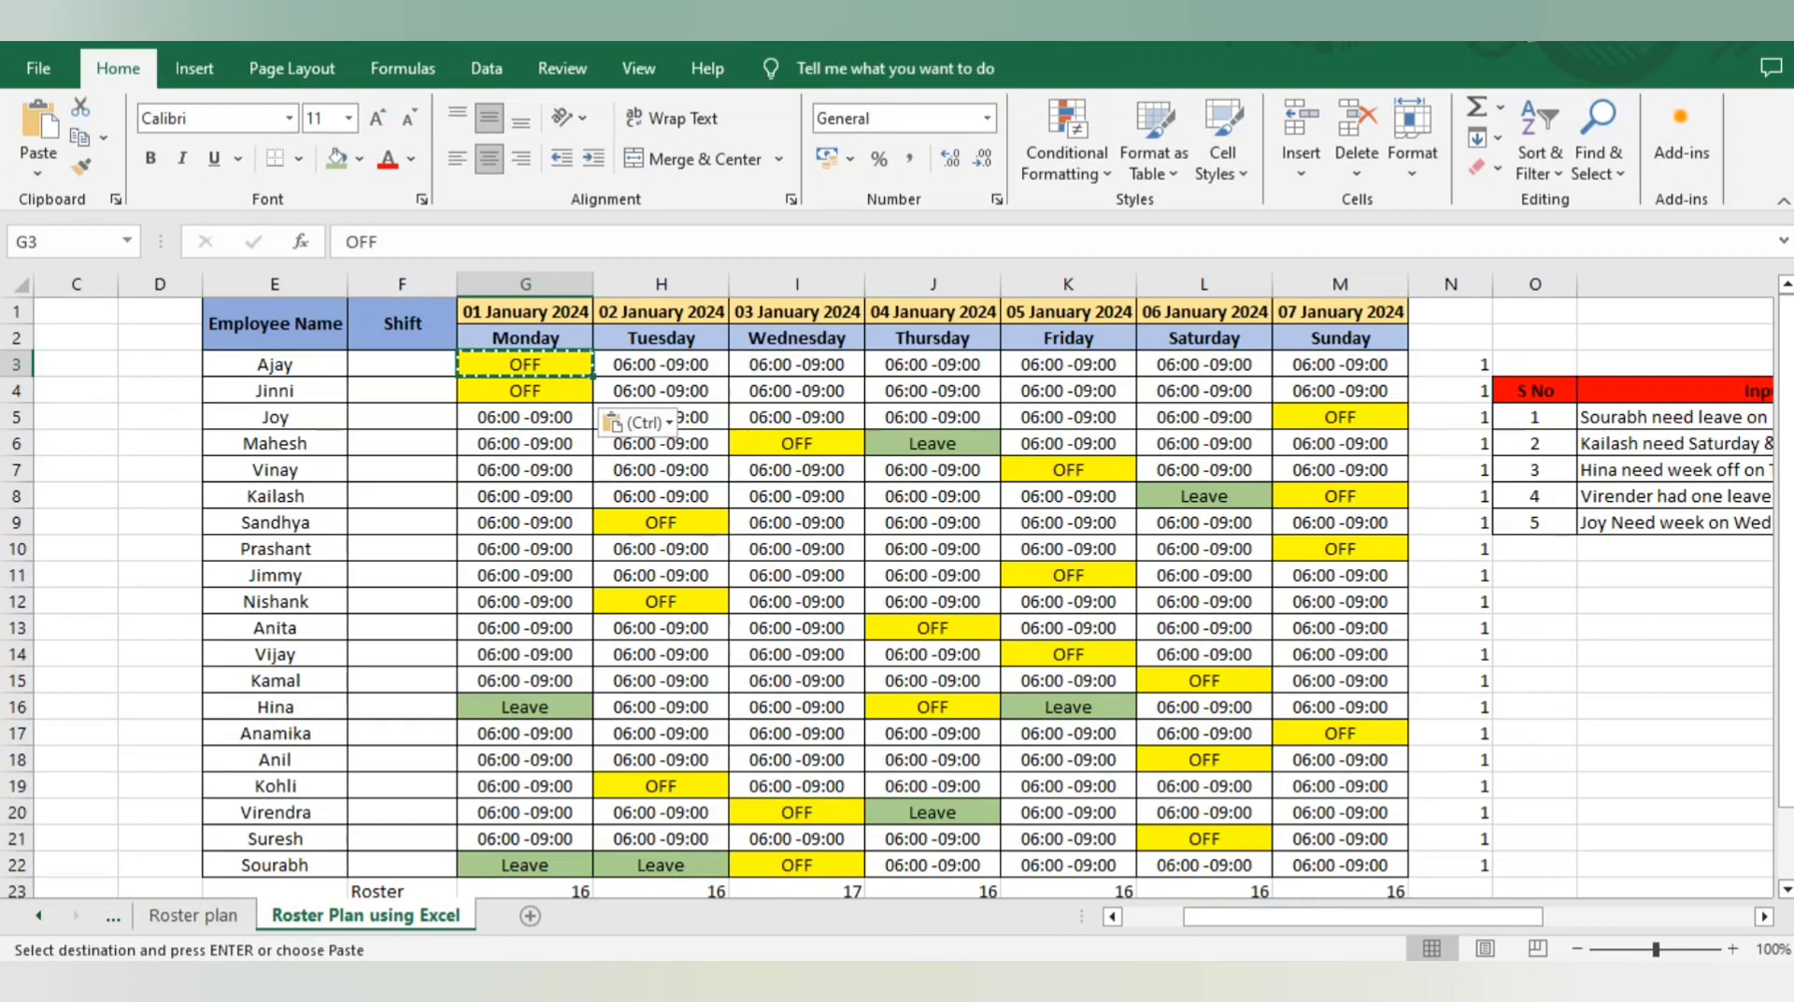
# Step: Check the daily Leave counts along row 25, comparing Wednesday in I25 with Thursday in J25
pyautogui.scroll(-2, 898, 598)
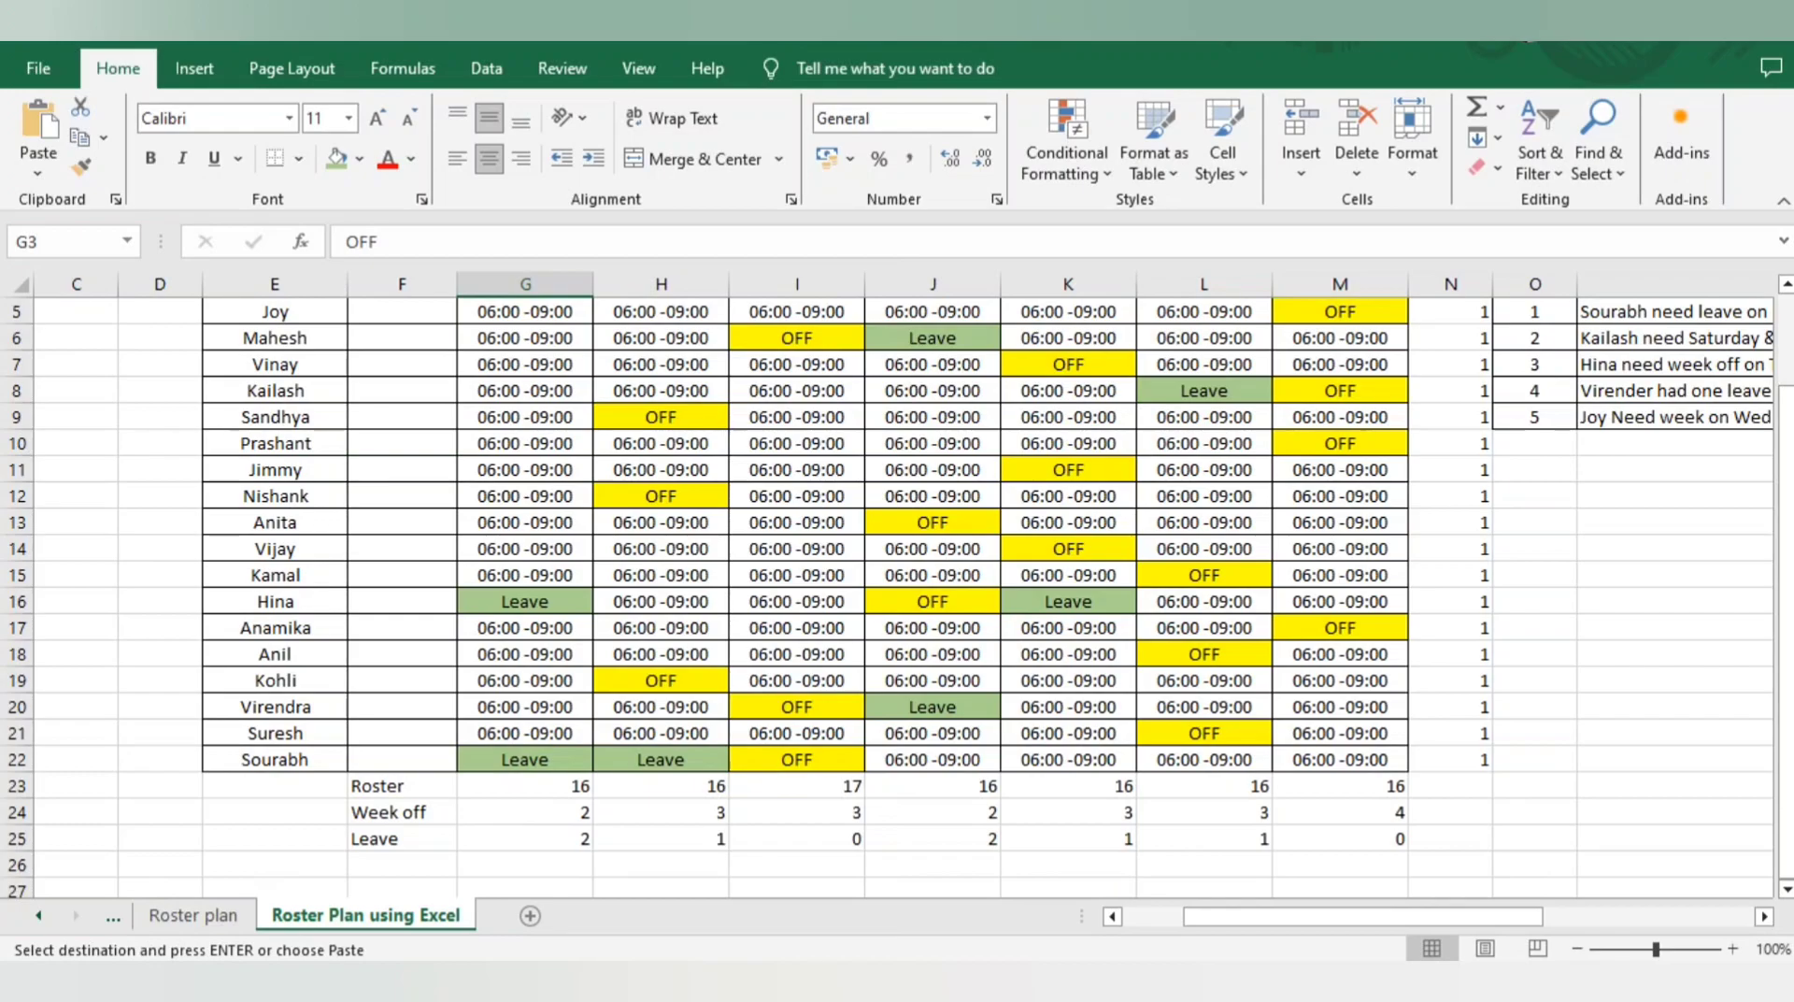
pyautogui.click(524, 838)
pyautogui.hotkey('ctrl', 'shift', 'Right')
pyautogui.press('Left')
pyautogui.press('Right')
pyautogui.press('Right')
pyautogui.press('Right')
pyautogui.press('Right')
pyautogui.press('Right')
pyautogui.press('Right')
pyautogui.press('Right')
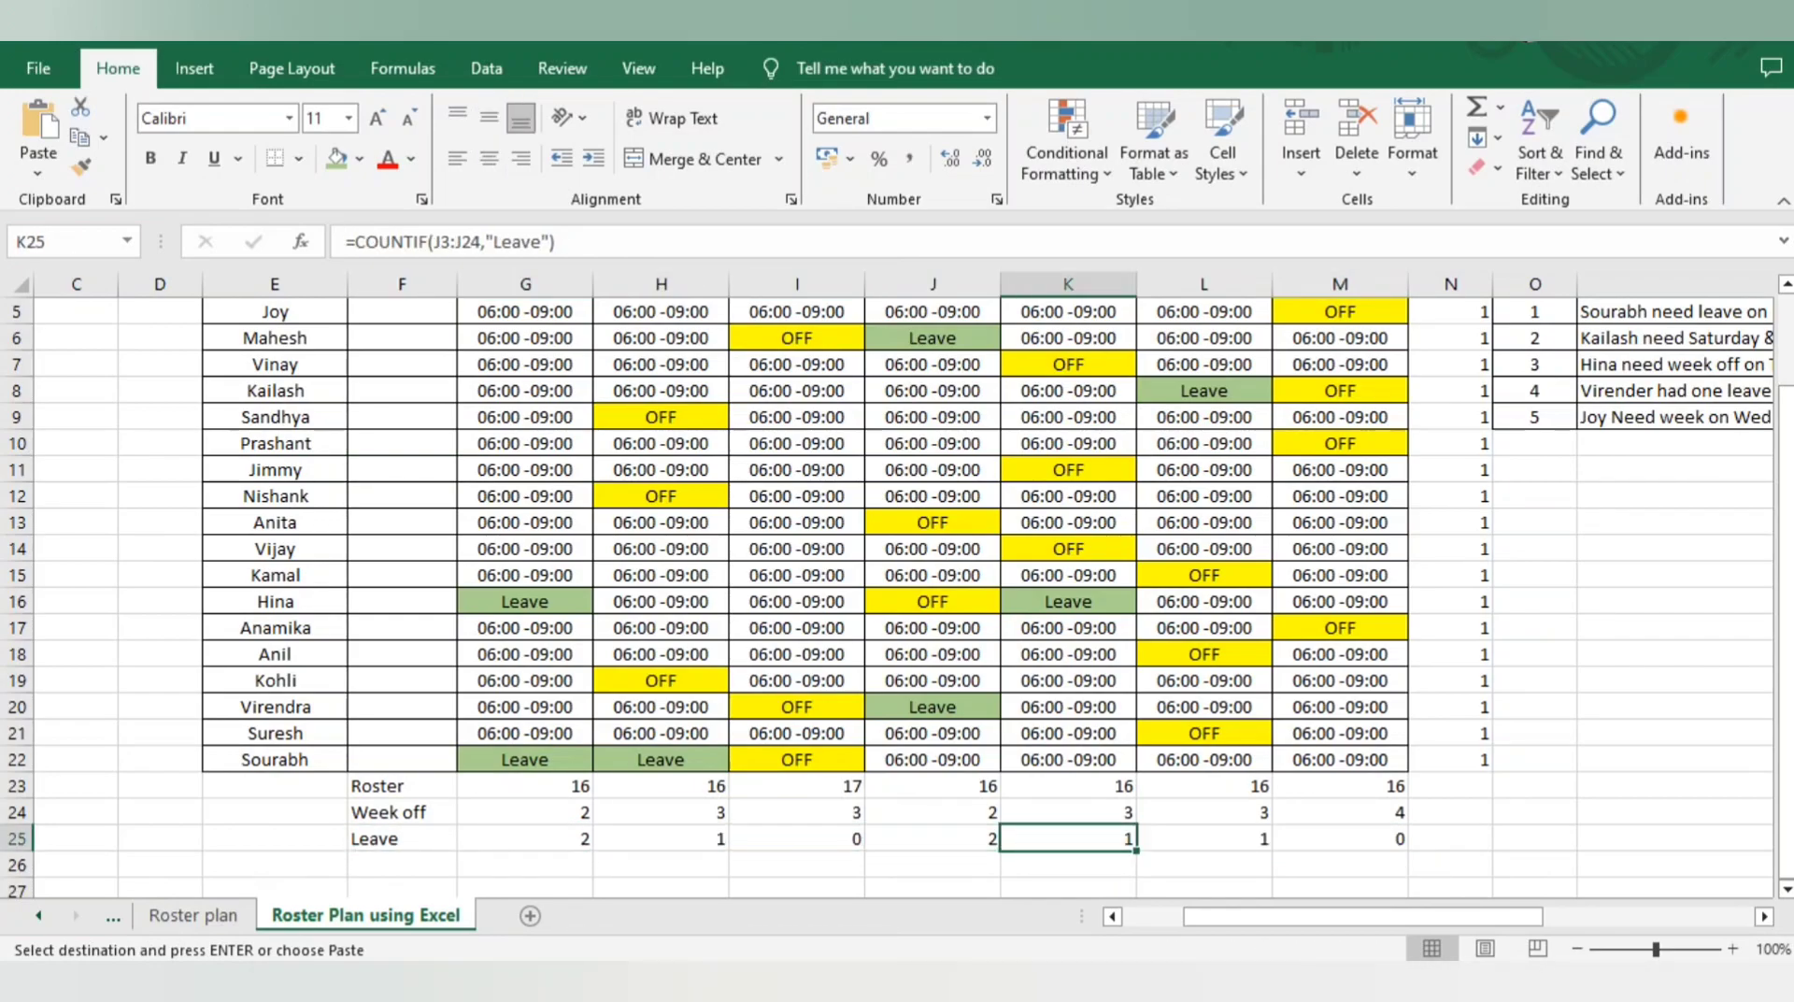
pyautogui.press('Left')
pyautogui.press('Left')
pyautogui.press('Left')
pyautogui.press('Left')
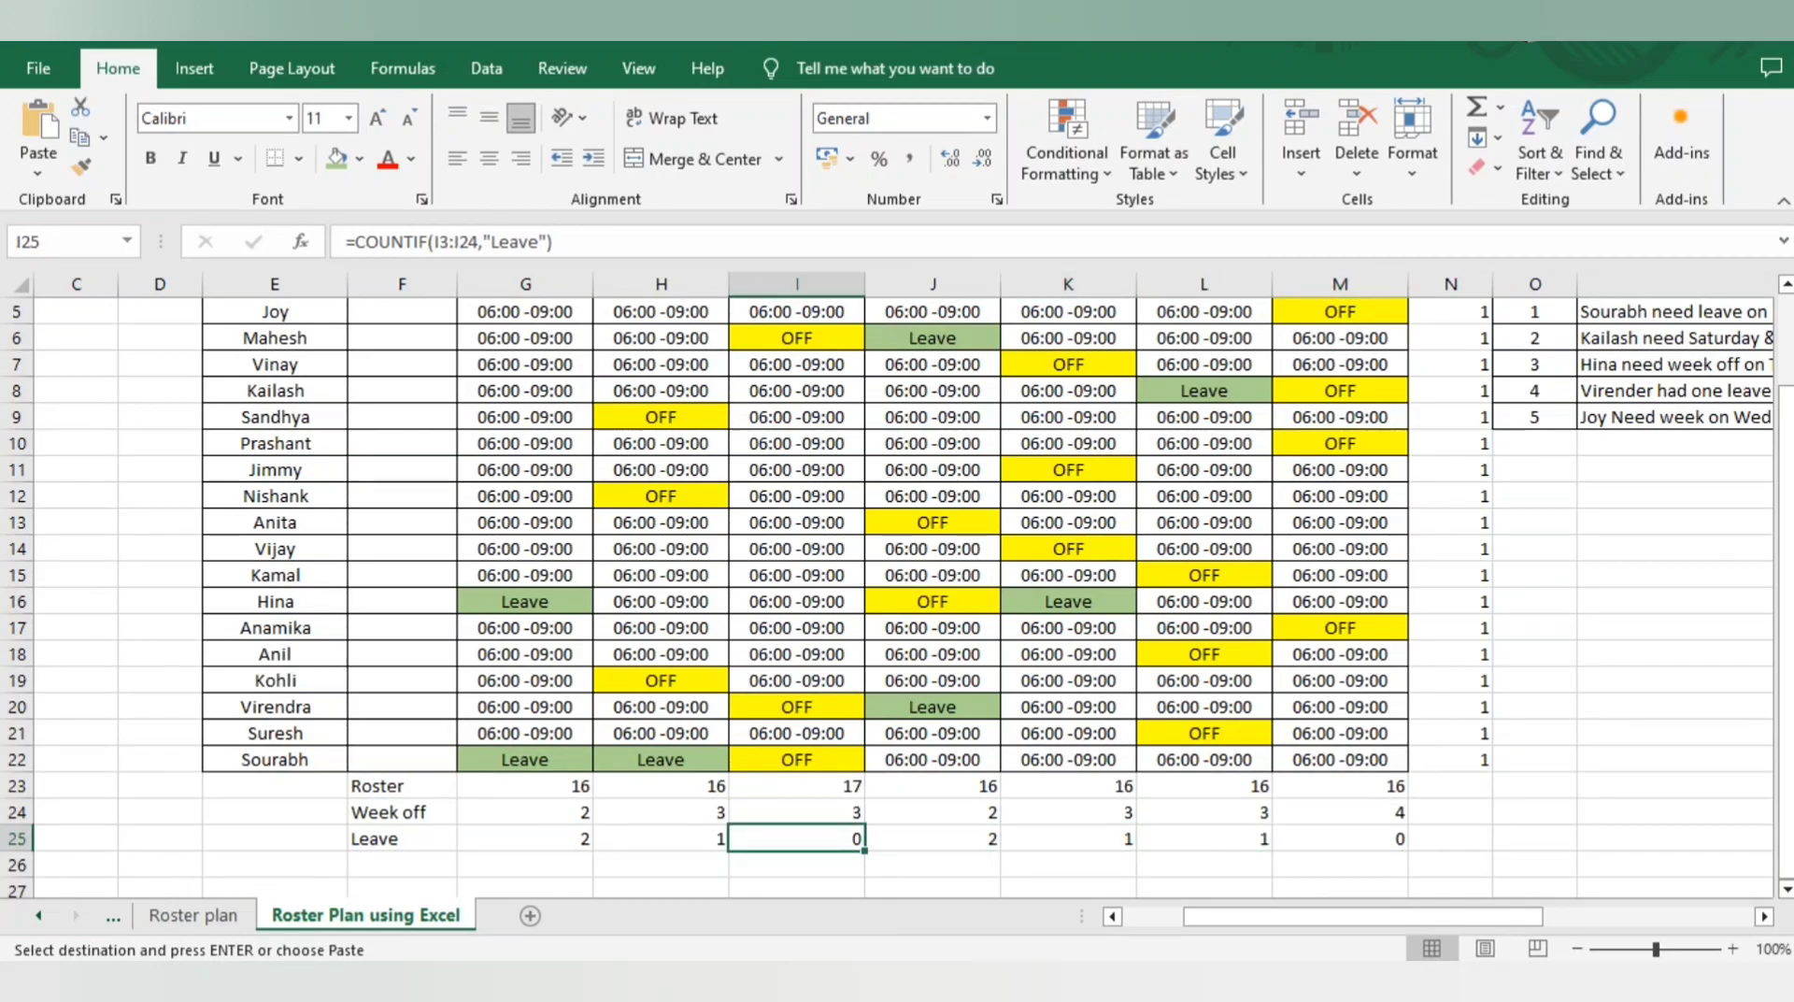
pyautogui.press('Right')
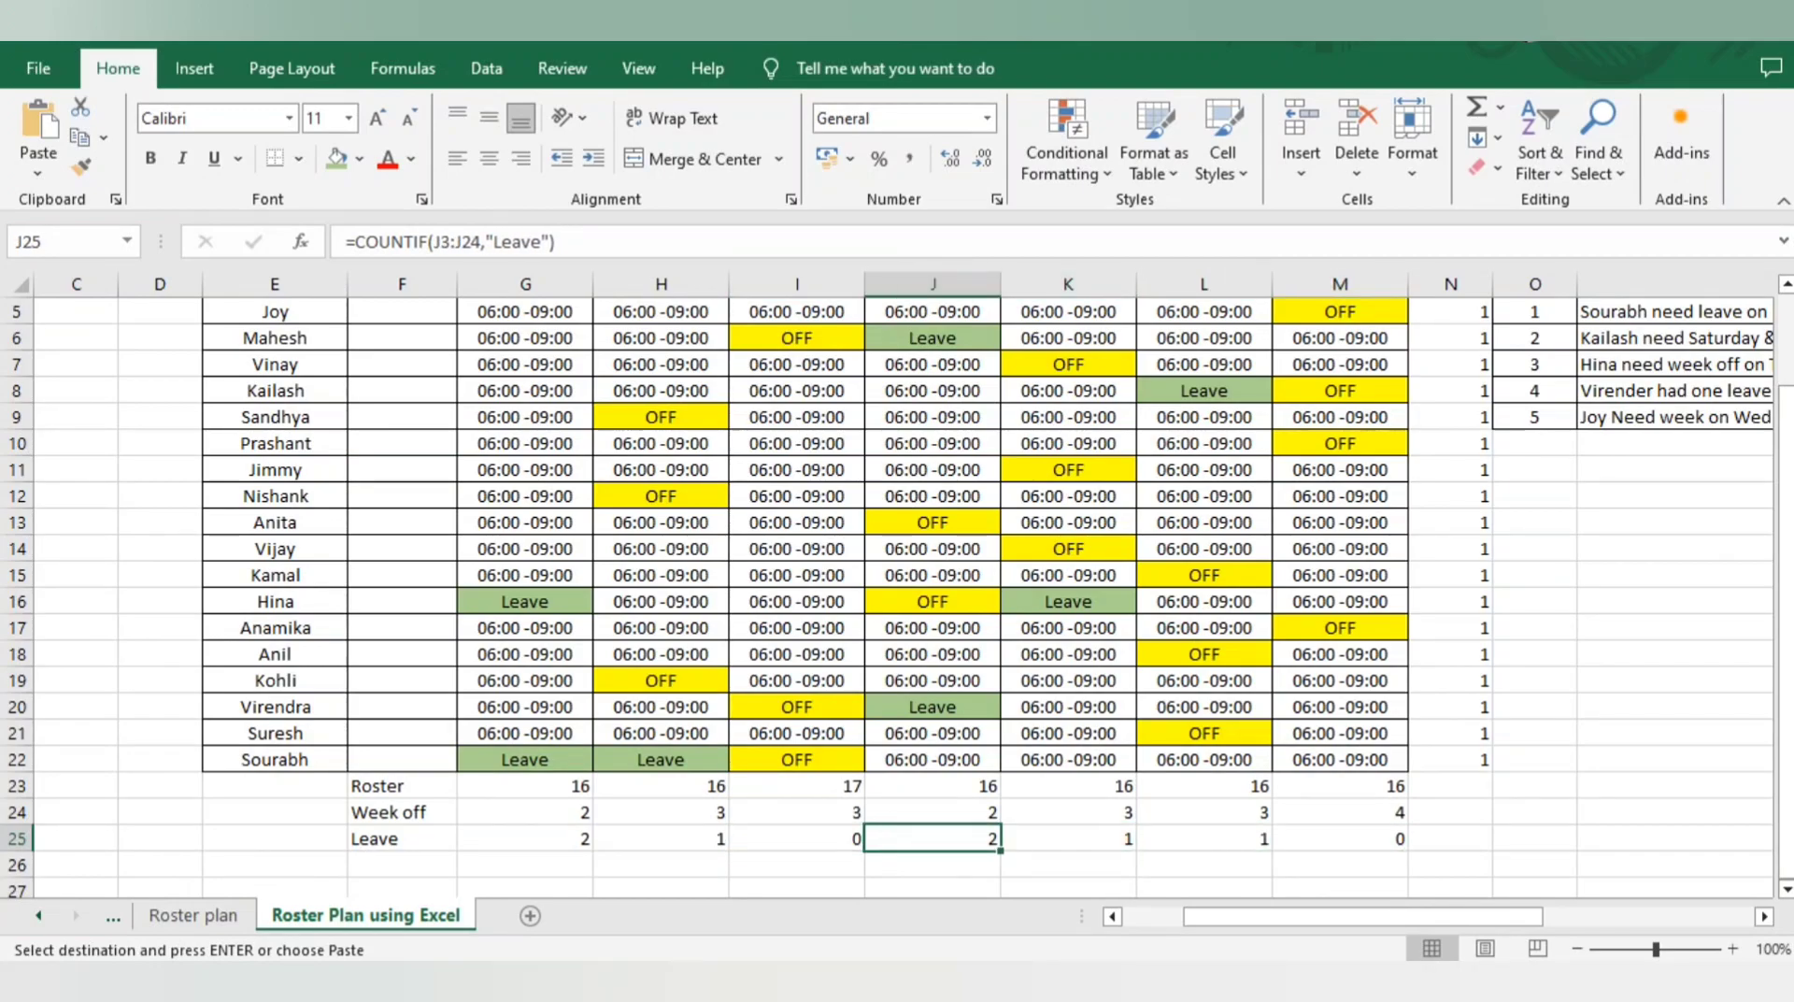
# Step: Copy the Thursday Leave entry in J6 to I6, making Wednesday a leave day for the employee in row 6
pyautogui.scroll(1, 897, 596)
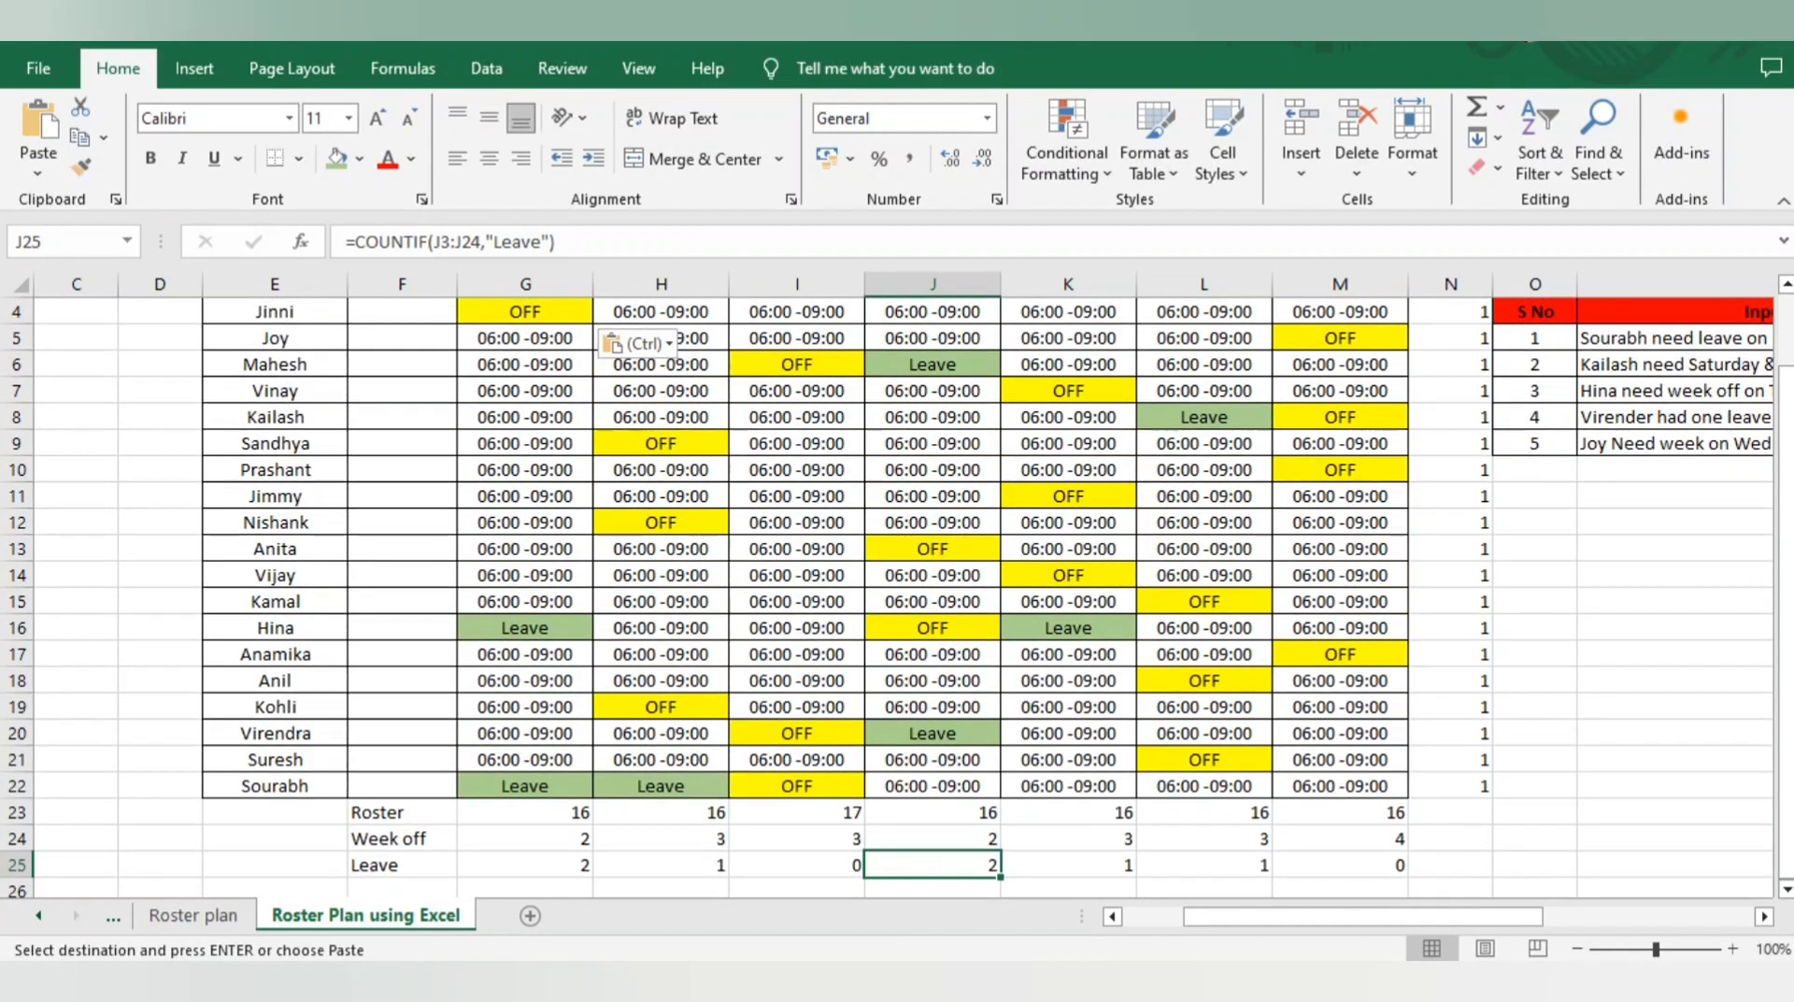
pyautogui.click(797, 734)
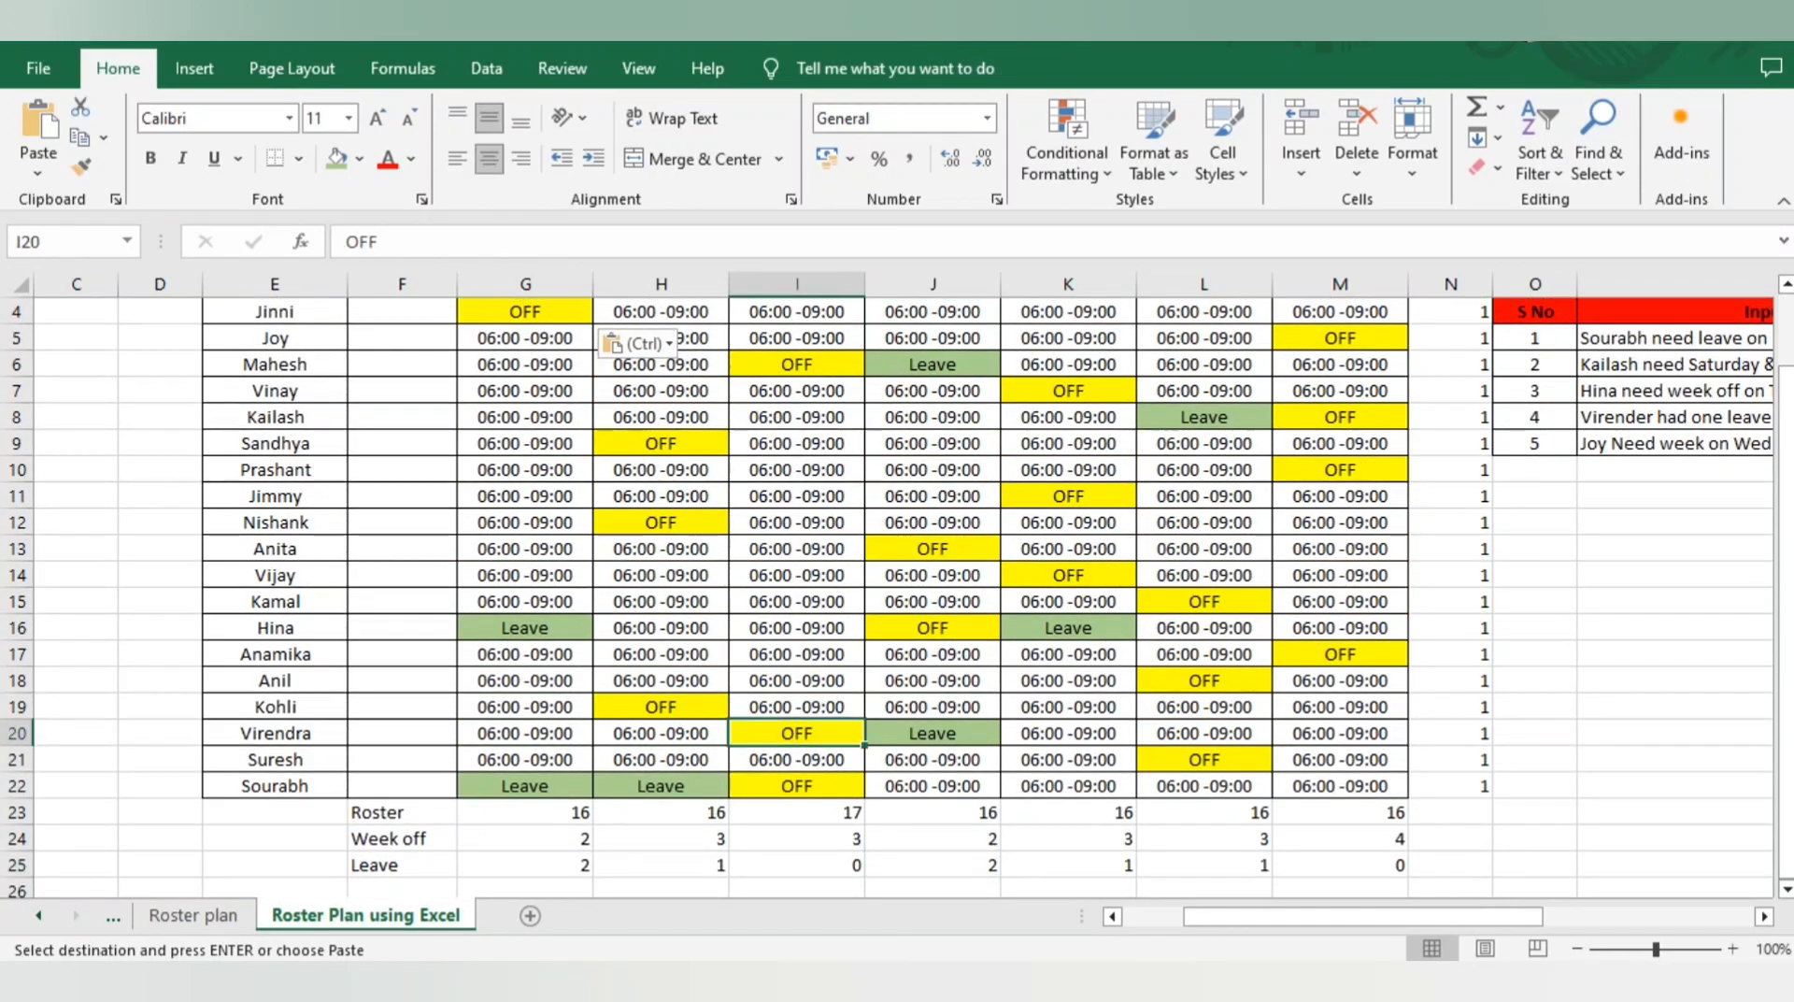
pyautogui.click(796, 365)
pyautogui.press('Right')
pyautogui.press('Right')
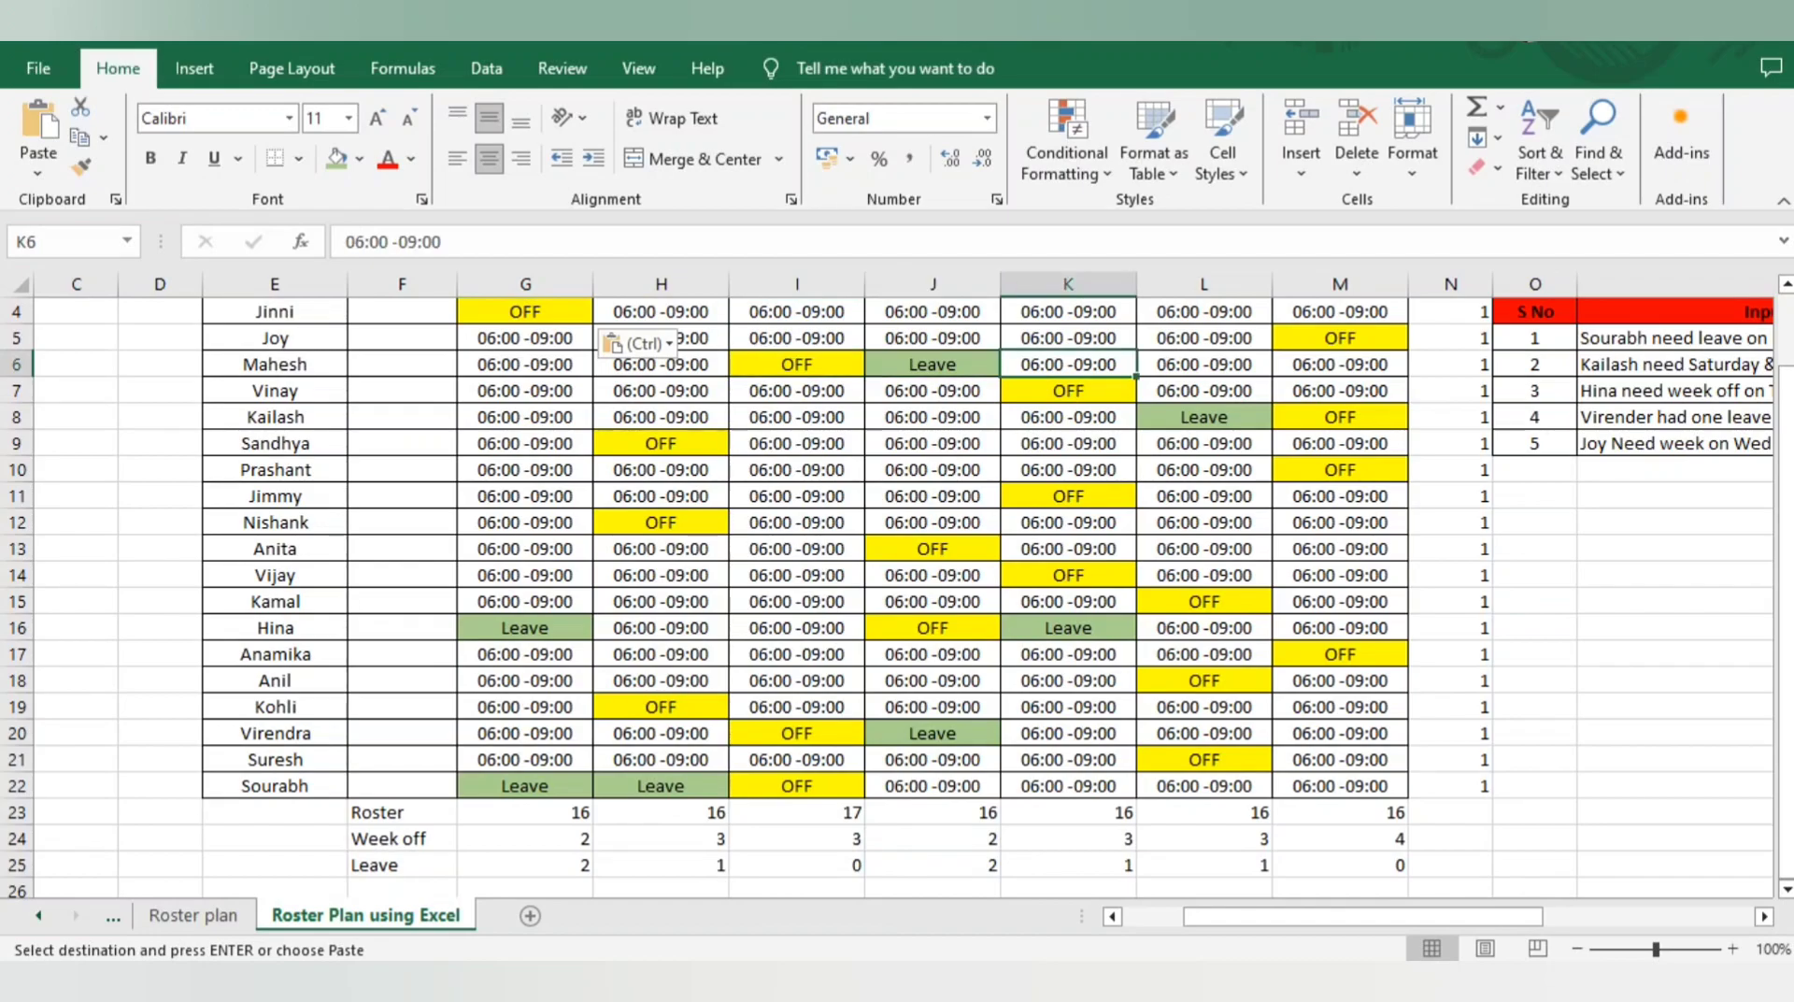
pyautogui.hotkey('ctrl', 'c')
pyautogui.press('Left')
pyautogui.press('Left')
pyautogui.press('Right')
pyautogui.hotkey('ctrl', 'c')
pyautogui.press('Left')
pyautogui.hotkey('ctrl', 'v')
# Step: Copy the OFF entry from K7 to J6 as row 6's Thursday week off
pyautogui.press('Right')
pyautogui.press('Right')
pyautogui.press('Down')
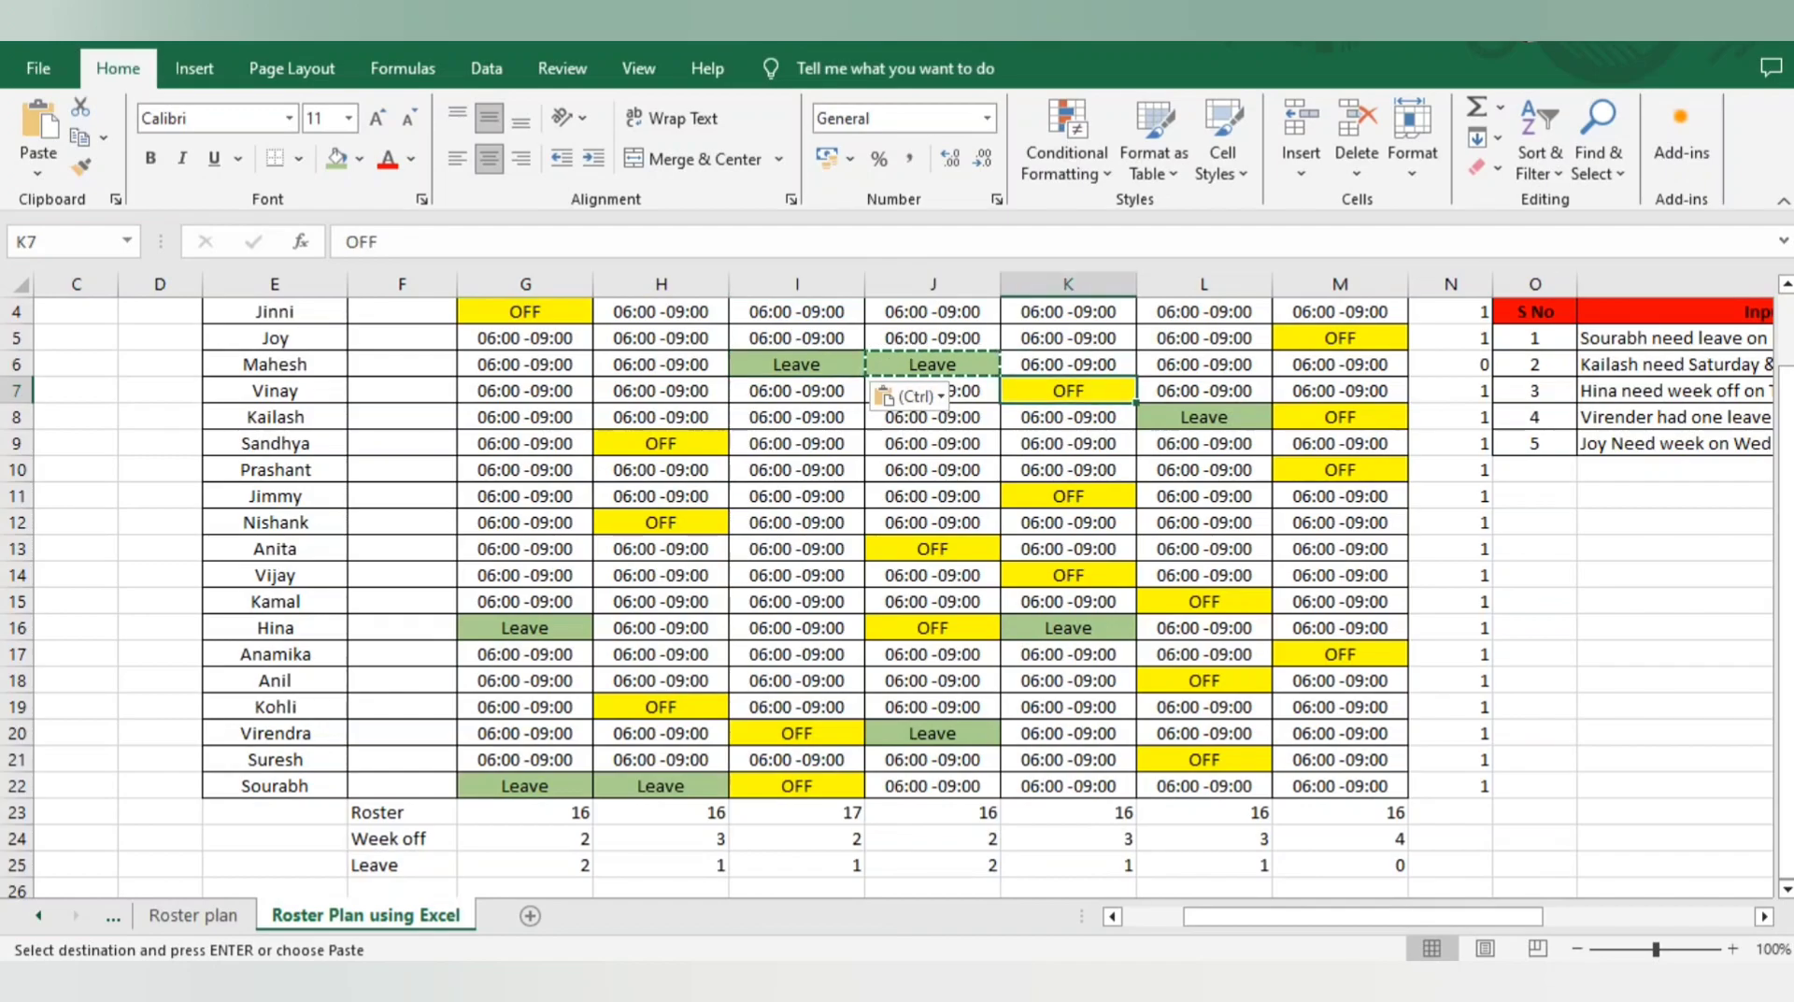
pyautogui.hotkey('ctrl', 'c')
pyautogui.press('Left')
pyautogui.press('Up')
pyautogui.hotkey('ctrl', 'v')
pyautogui.moveTo(796, 364); pyautogui.dragTo(933, 364)
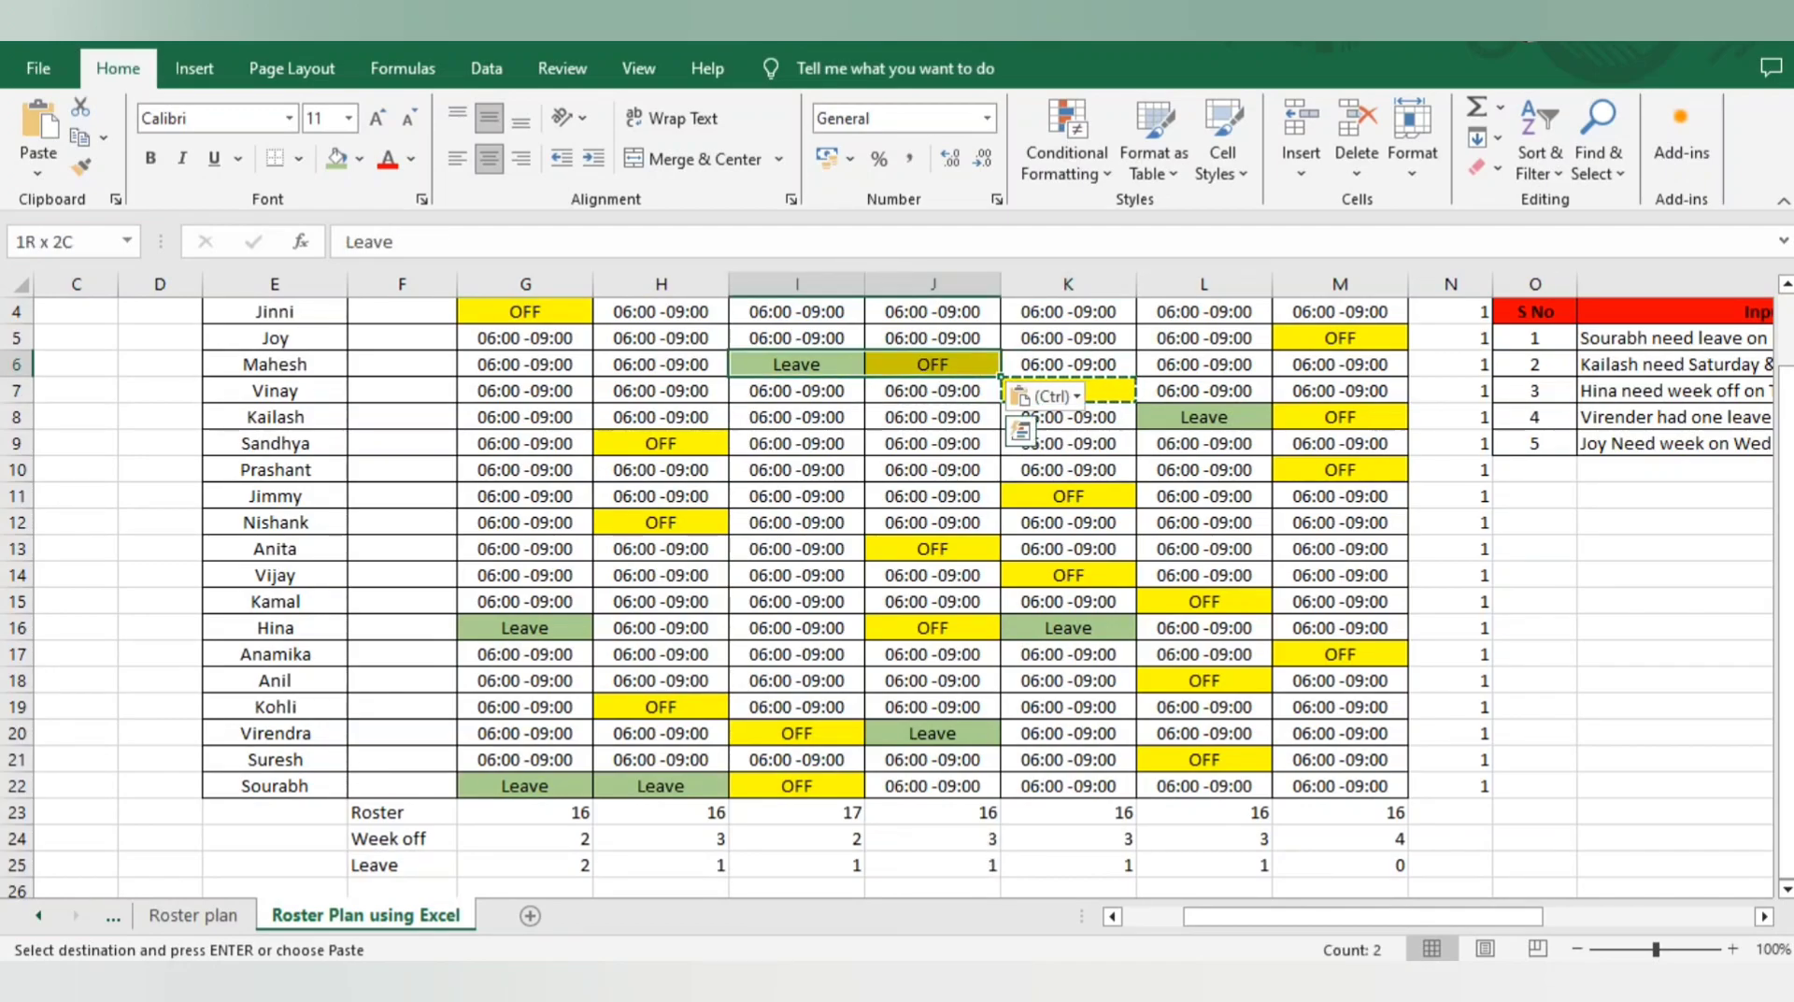
# Step: Review row 20's Wednesday and Thursday entries, and check the daily Leave counts in row 25
pyautogui.moveTo(796, 734); pyautogui.dragTo(932, 734)
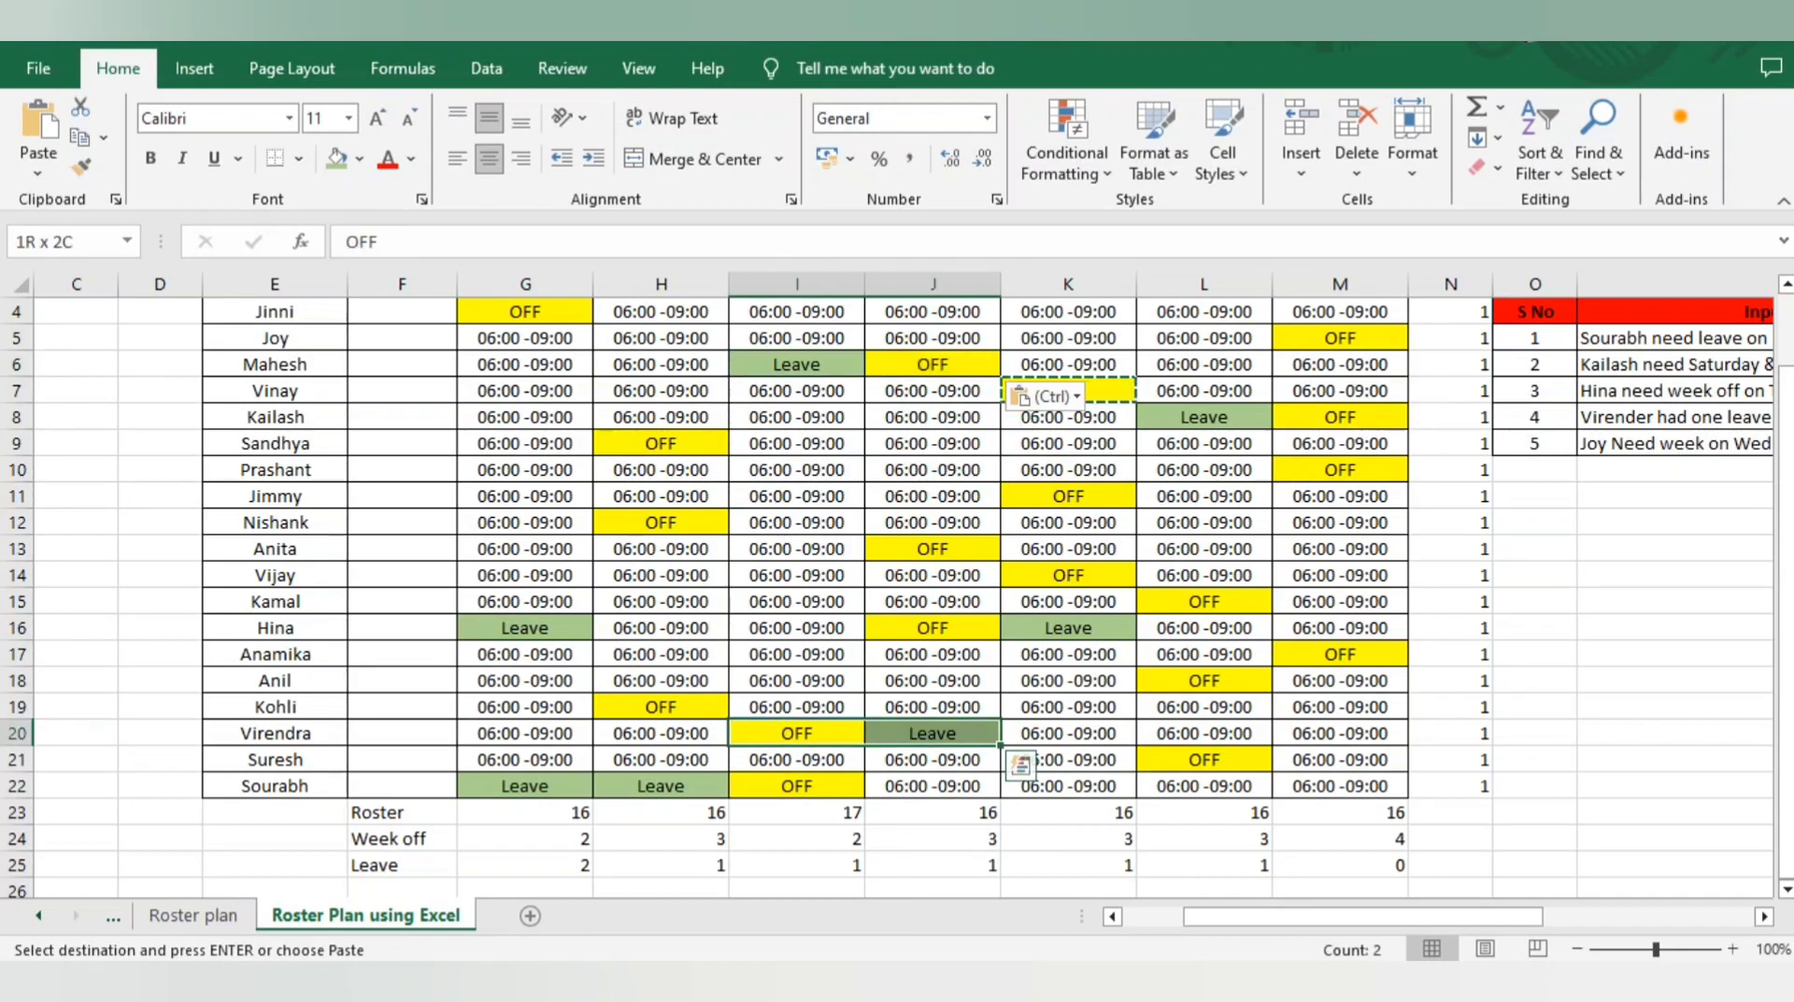
pyautogui.hotkey('ctrl', 'Down')
pyautogui.hotkey('shift', 'Right')
pyautogui.hotkey('shift', 'Right')
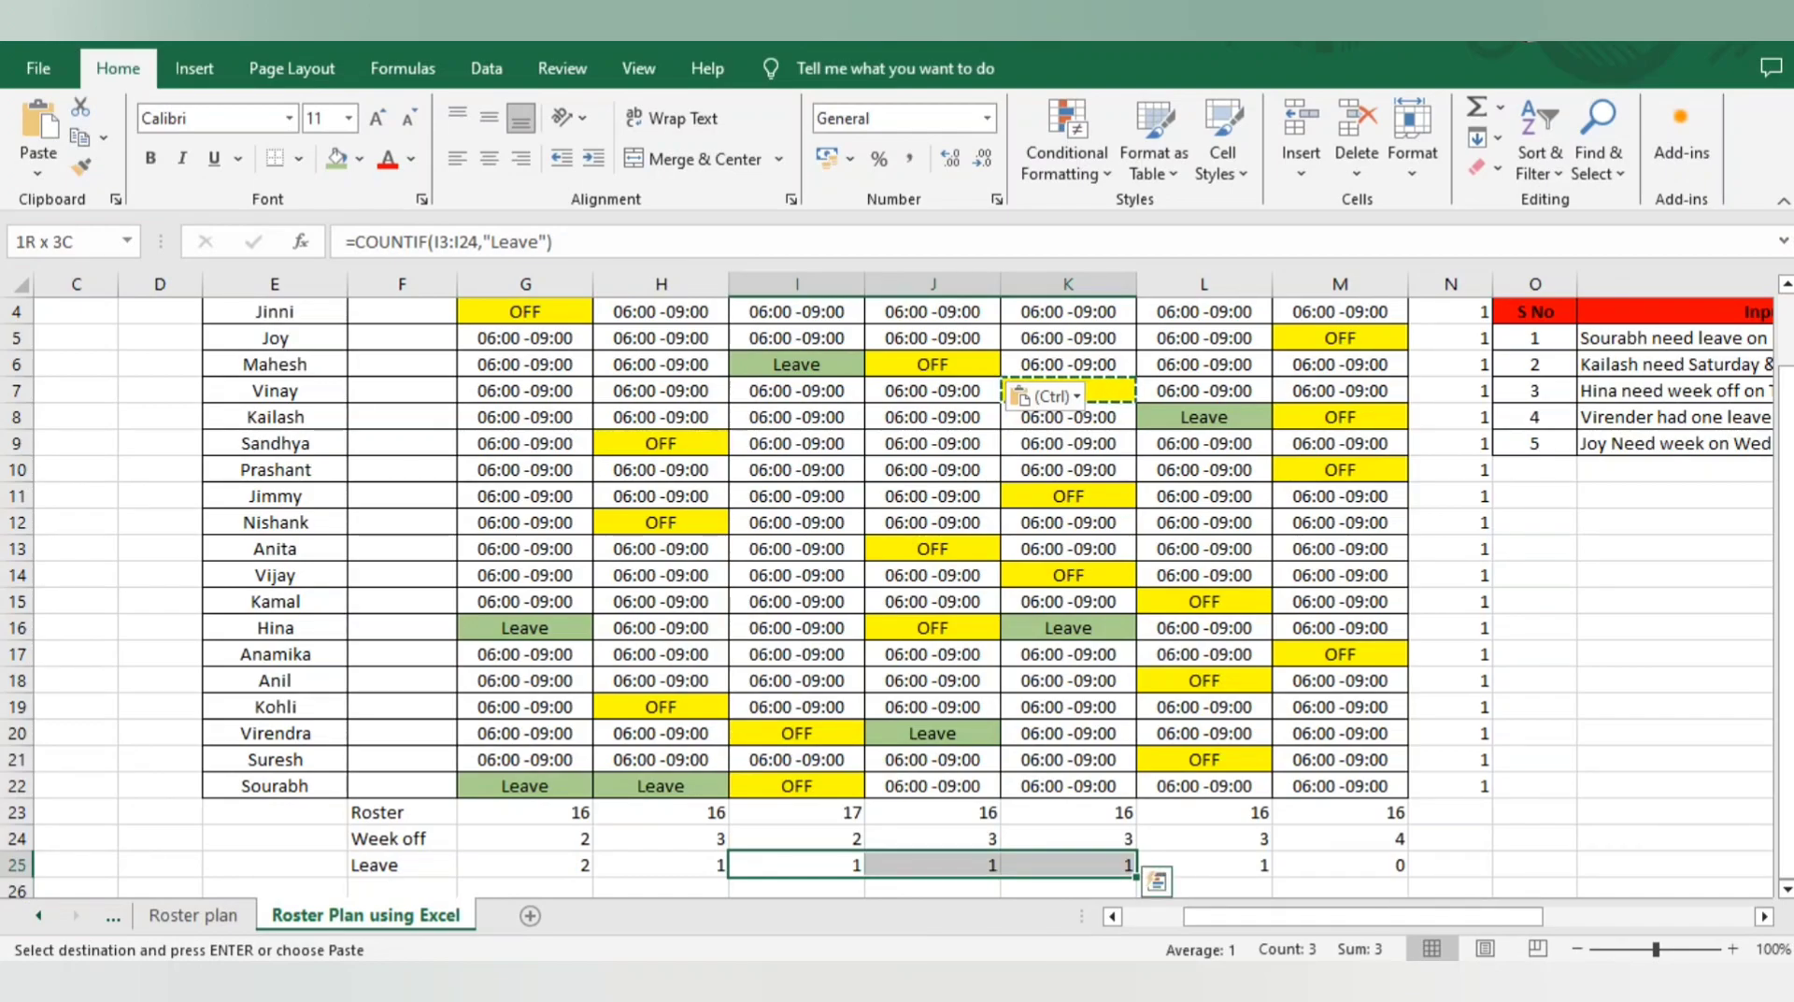
pyautogui.press('Left')
pyautogui.press('Left')
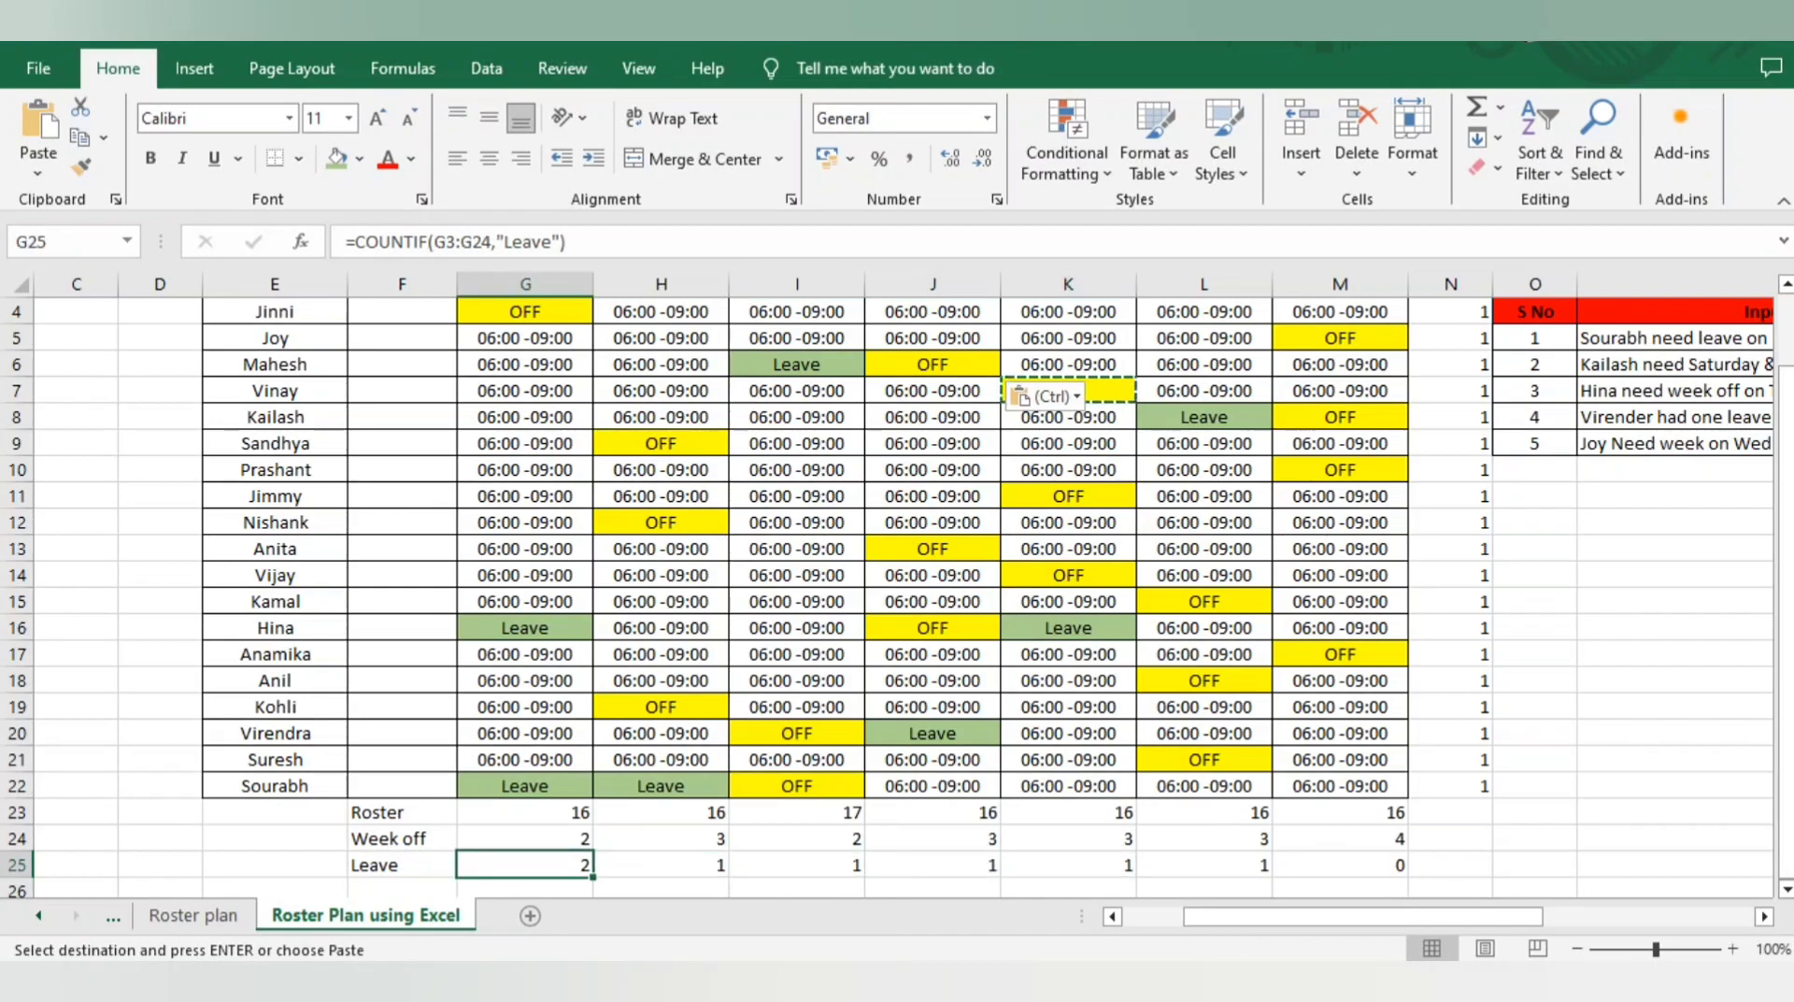
# Step: Copy the Wednesday OFF entry from I22 to G22, giving row 22 a Monday week off
pyautogui.click(796, 786)
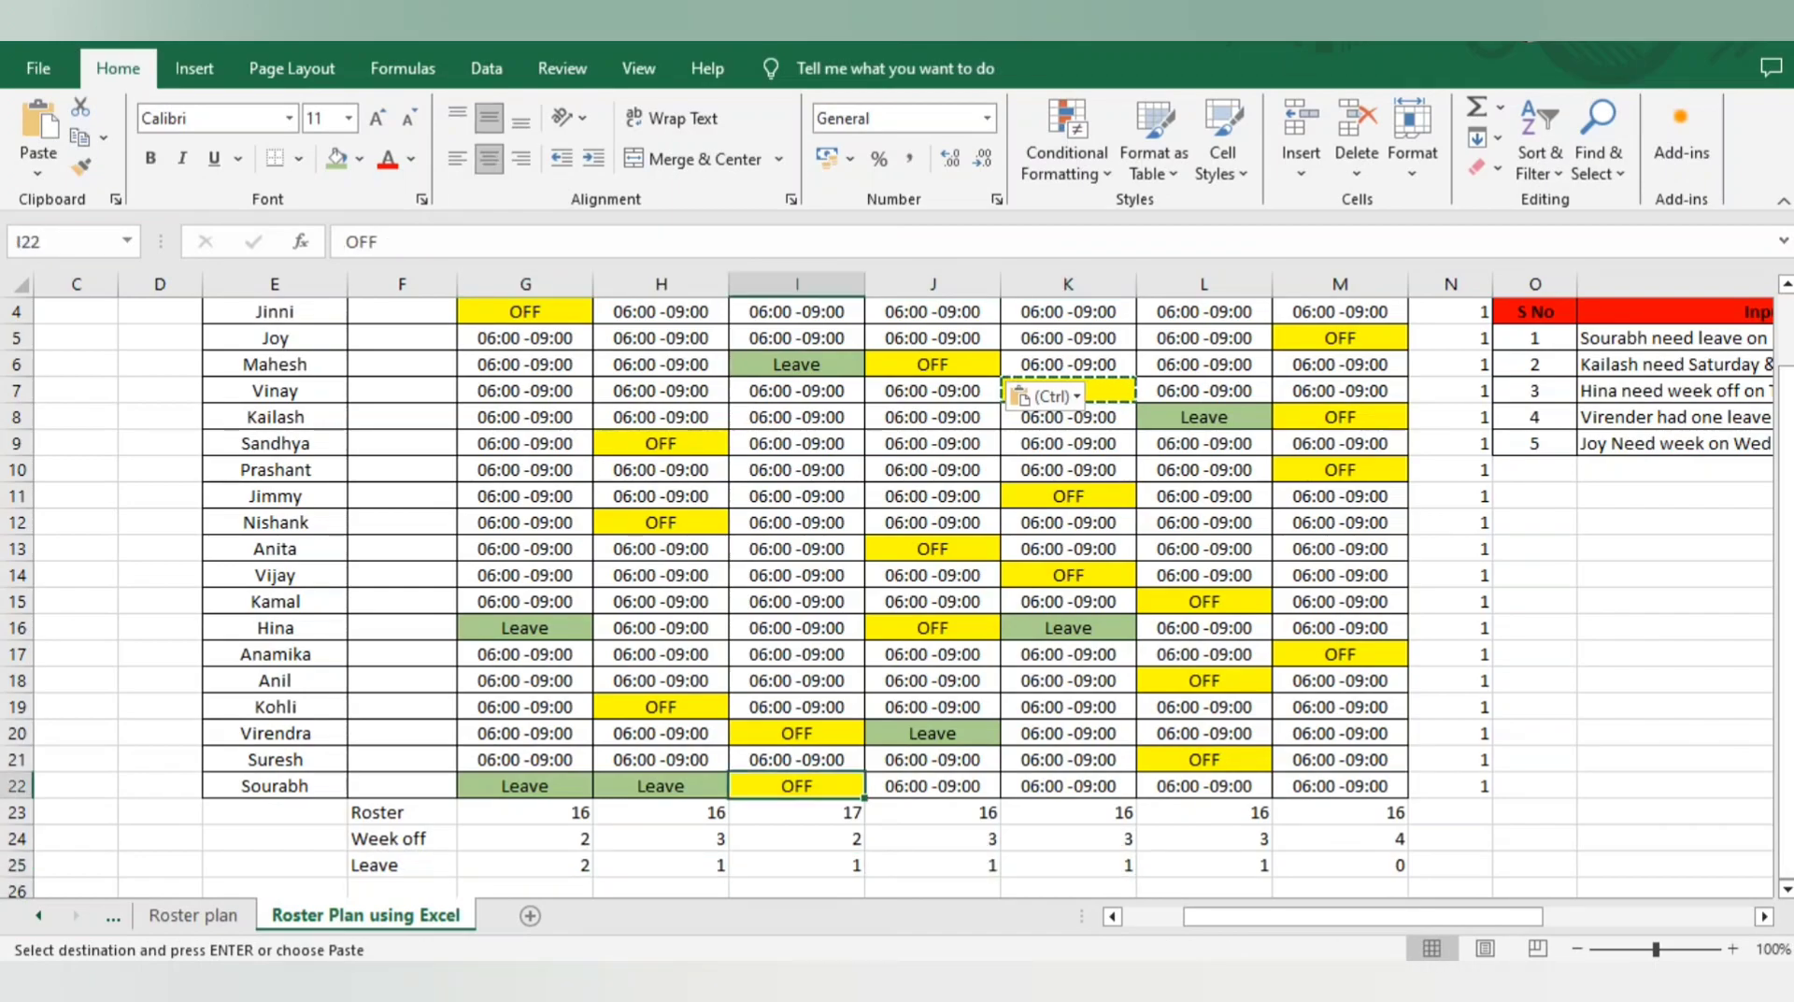
pyautogui.hotkey('ctrl', 'c')
pyautogui.press('Left')
pyautogui.press('Left')
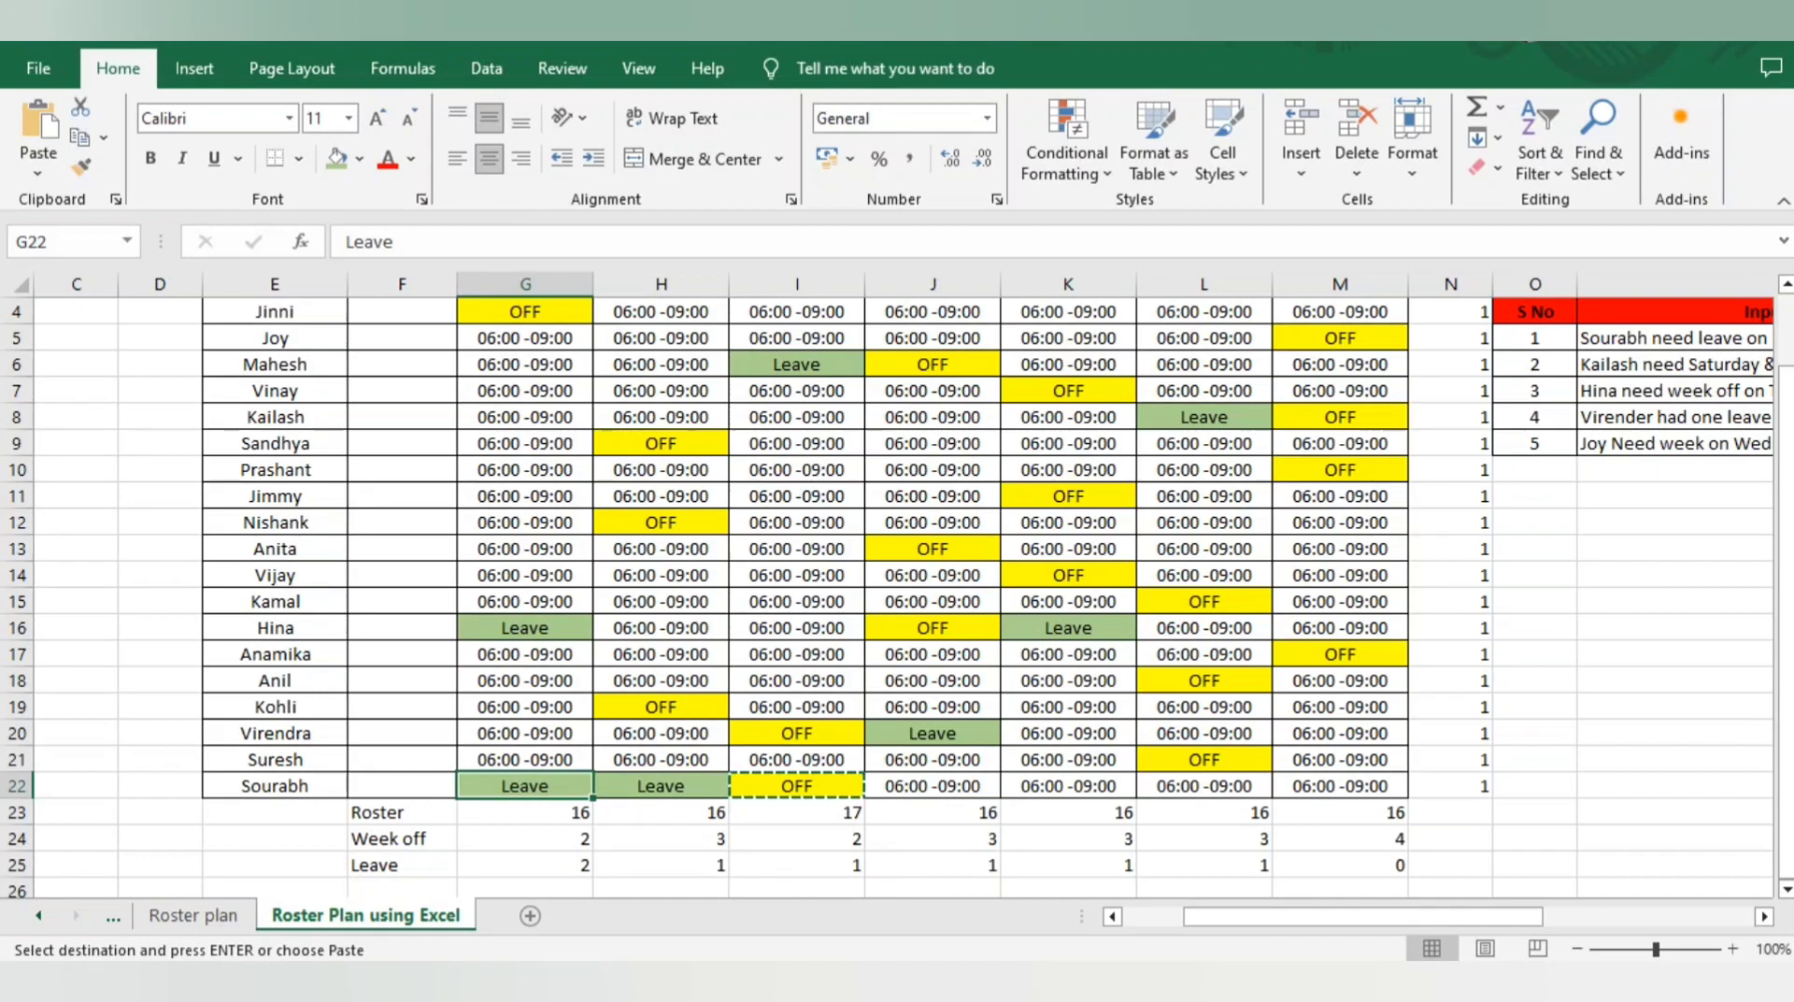
pyautogui.hotkey('ctrl', 'v')
# Step: Copy the Tuesday Leave entry from H22 to I22, making Wednesday a leave day in row 22
pyautogui.press('Right')
pyautogui.hotkey('ctrl', 'c')
pyautogui.press('Right')
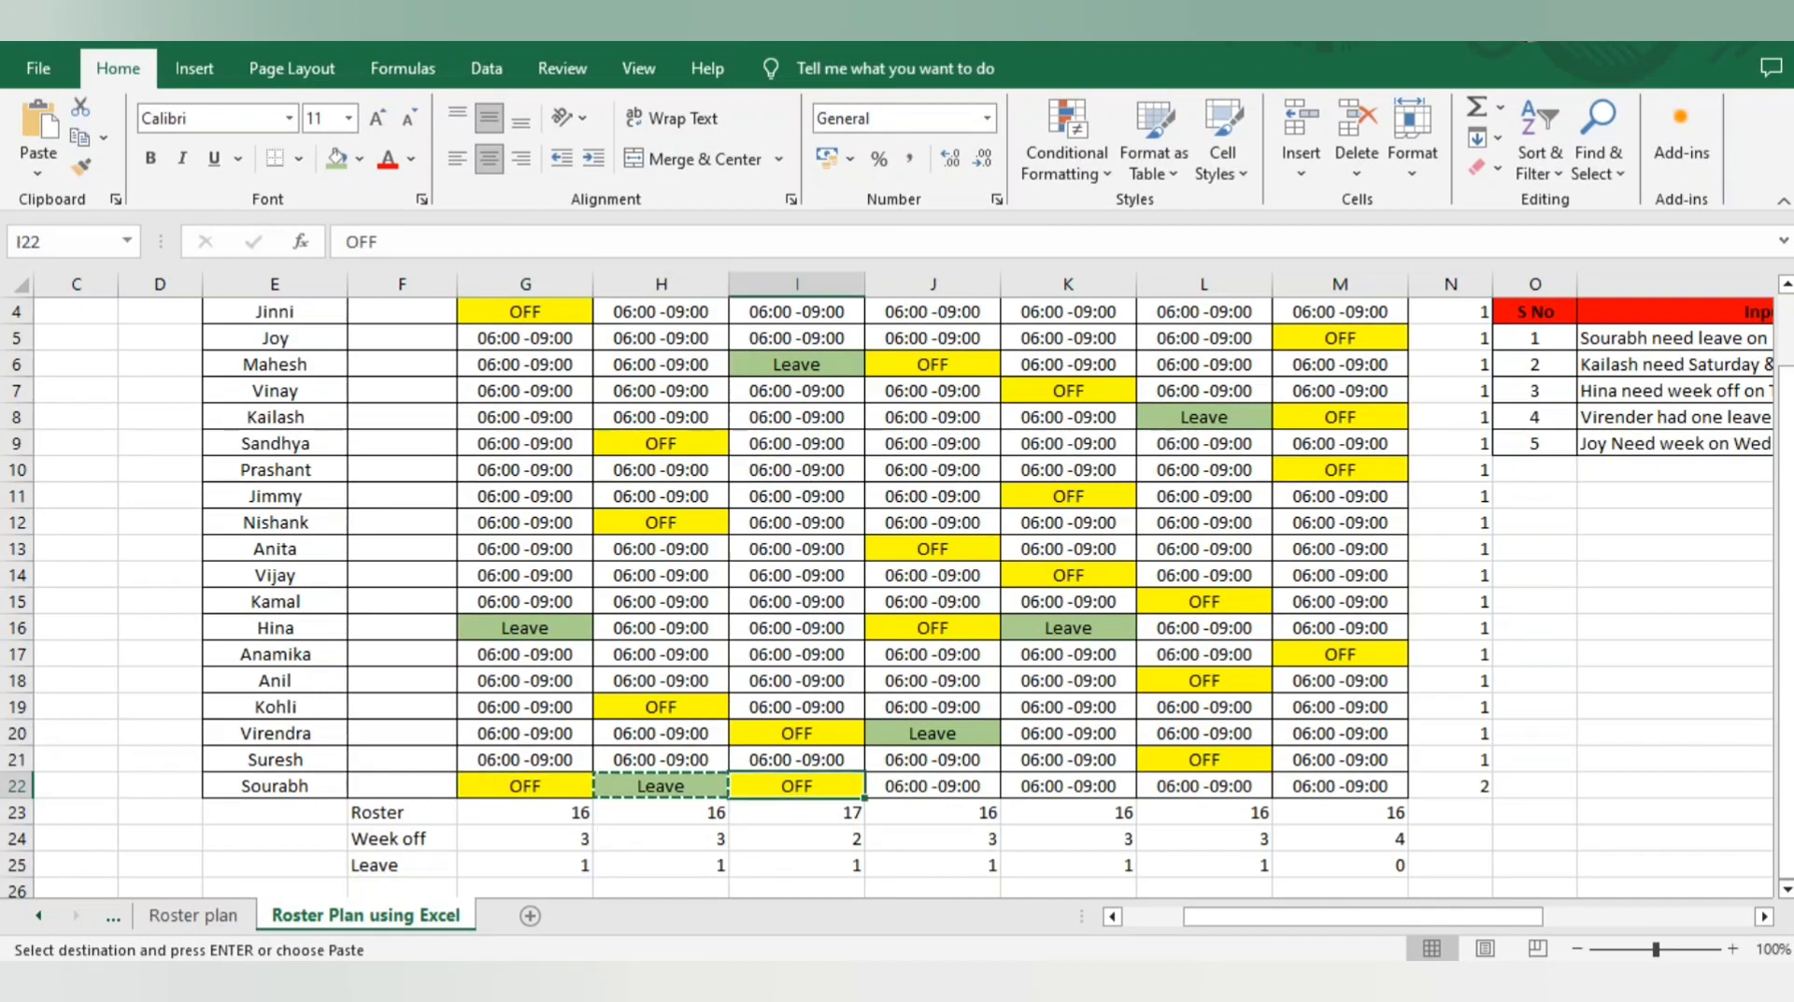
pyautogui.hotkey('ctrl', 'v')
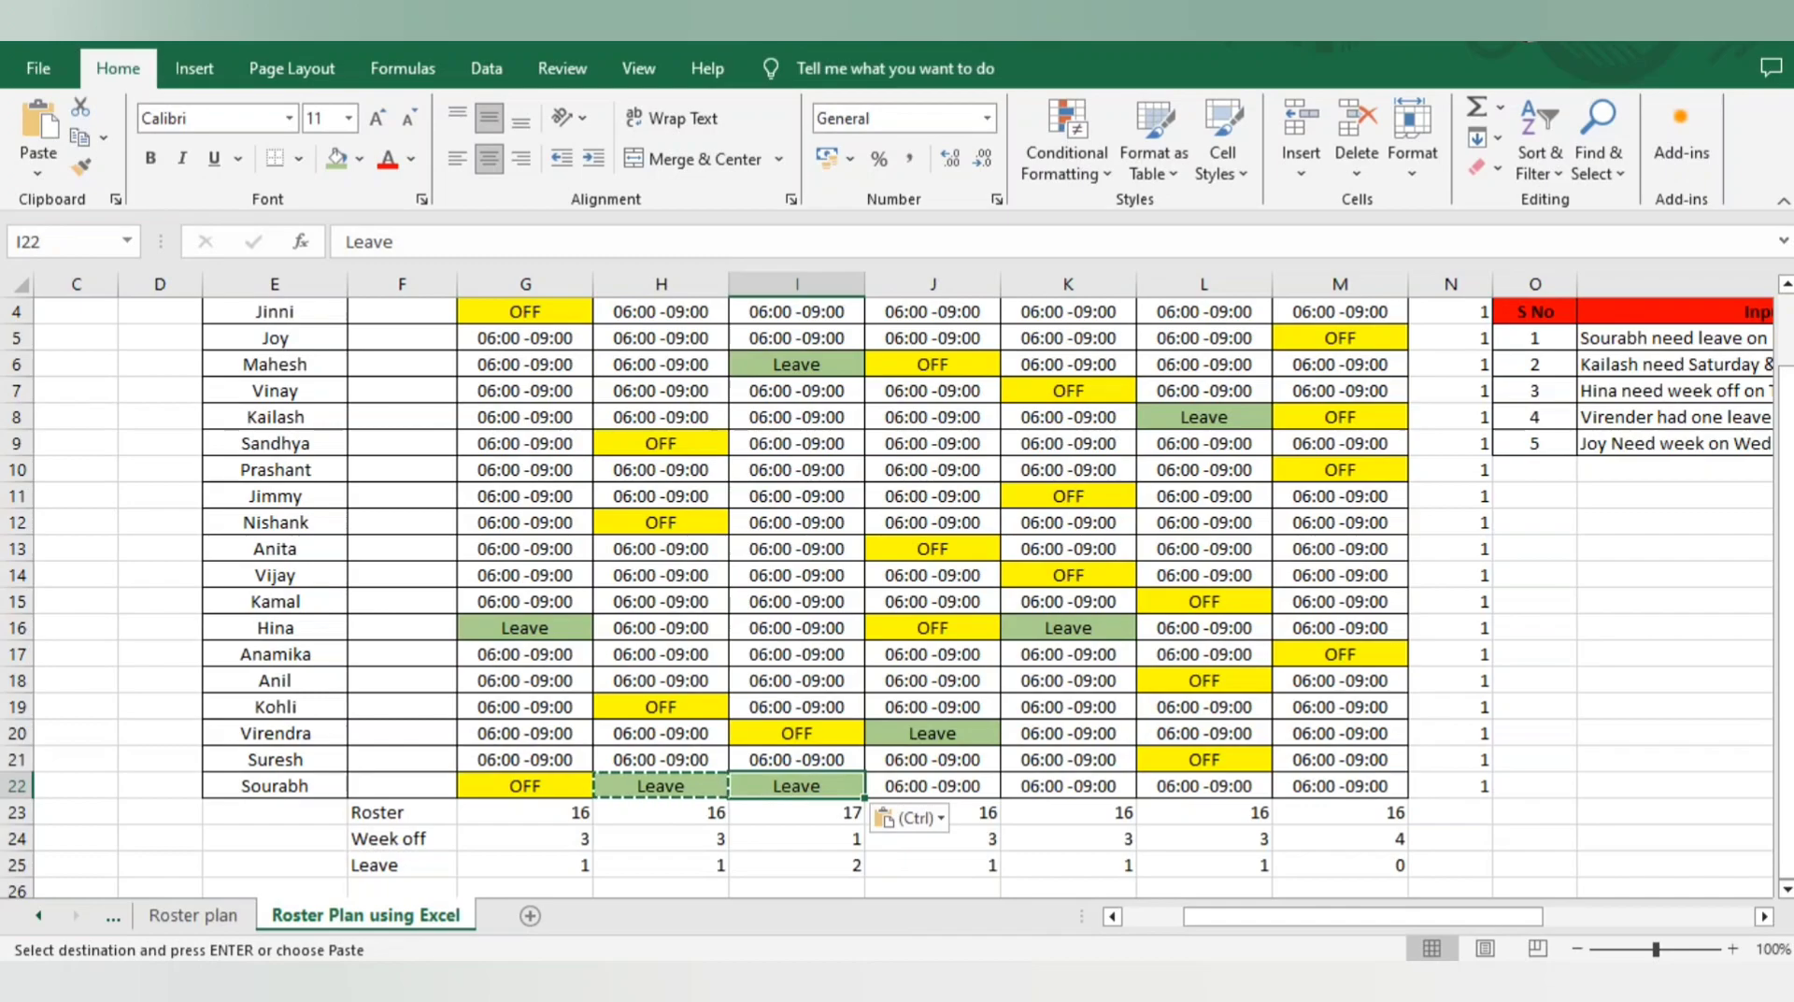
# Step: Go up the Wednesday column from row 22 to its header, examining each employee's entry
pyautogui.press('Up')
pyautogui.press('Up')
pyautogui.press('Up')
pyautogui.press('Up')
pyautogui.press('Up')
pyautogui.press('Up')
pyautogui.press('Up')
pyautogui.press('Up')
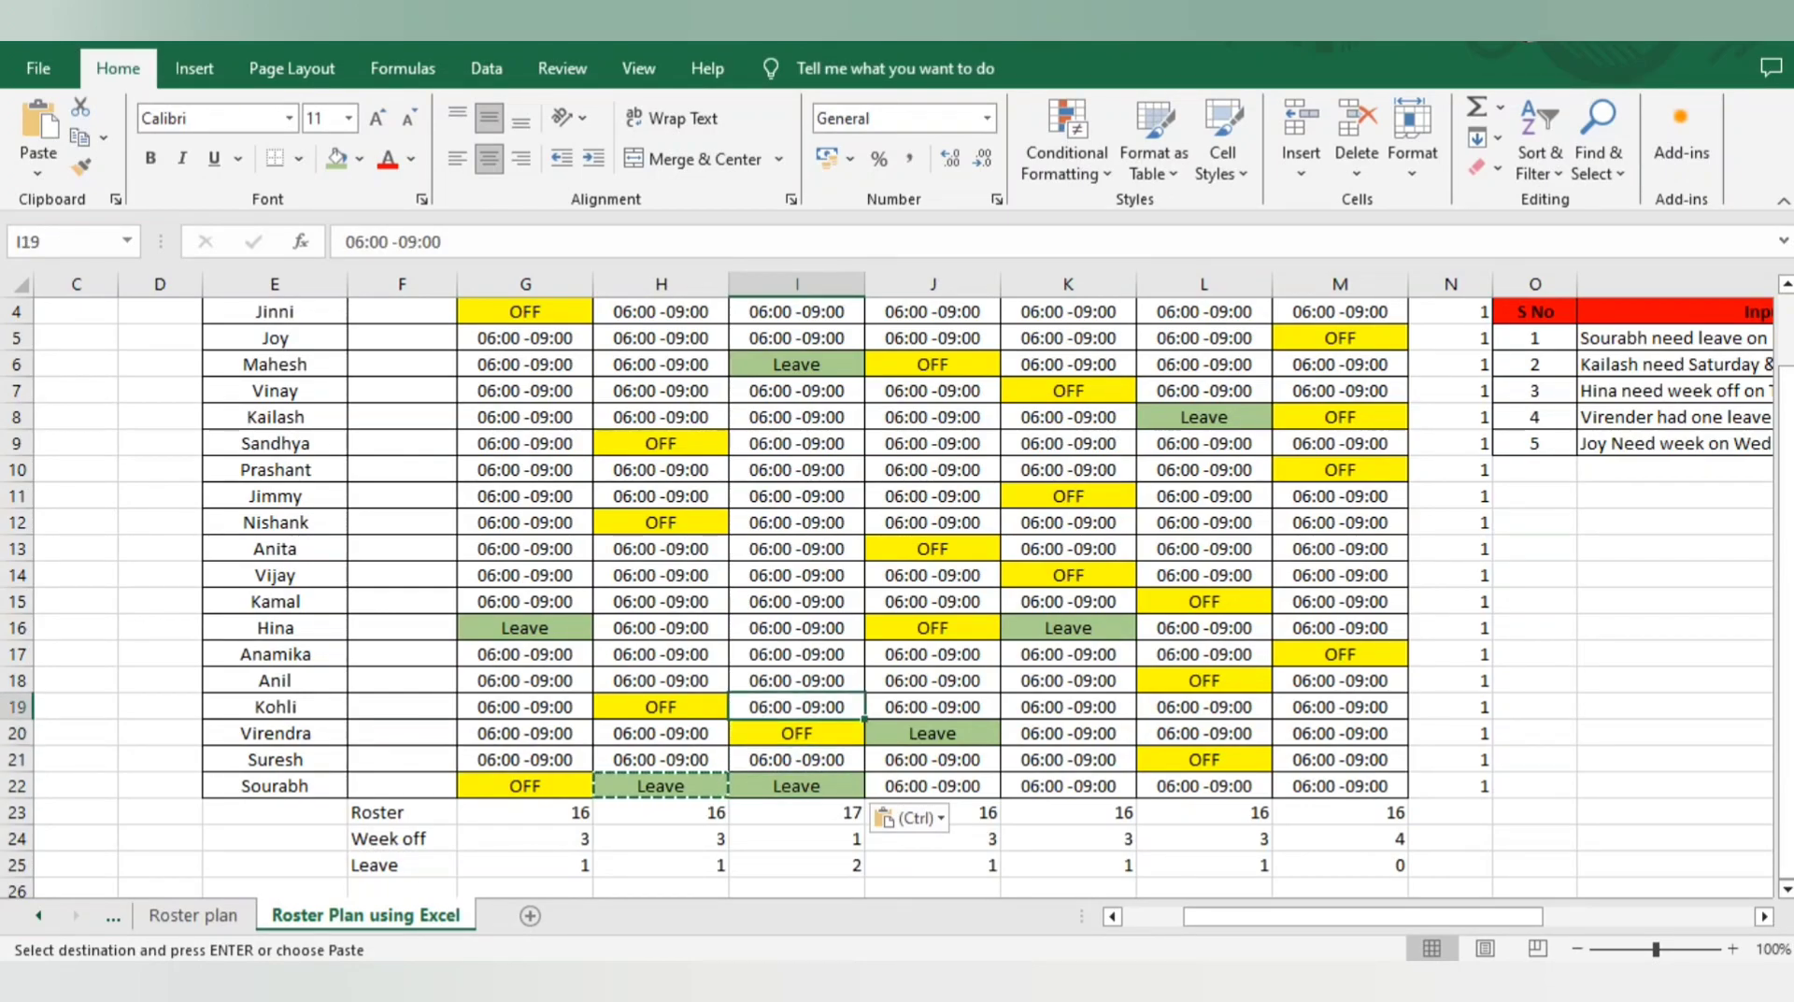
pyautogui.press('Up')
pyautogui.press('Up')
pyautogui.press('Up')
pyautogui.press('Up')
pyautogui.press('Up')
pyautogui.press('Up')
pyautogui.press('Up')
pyautogui.press('Up')
pyautogui.press('Up')
pyautogui.press('Up')
pyautogui.press('Up')
pyautogui.press('Up')
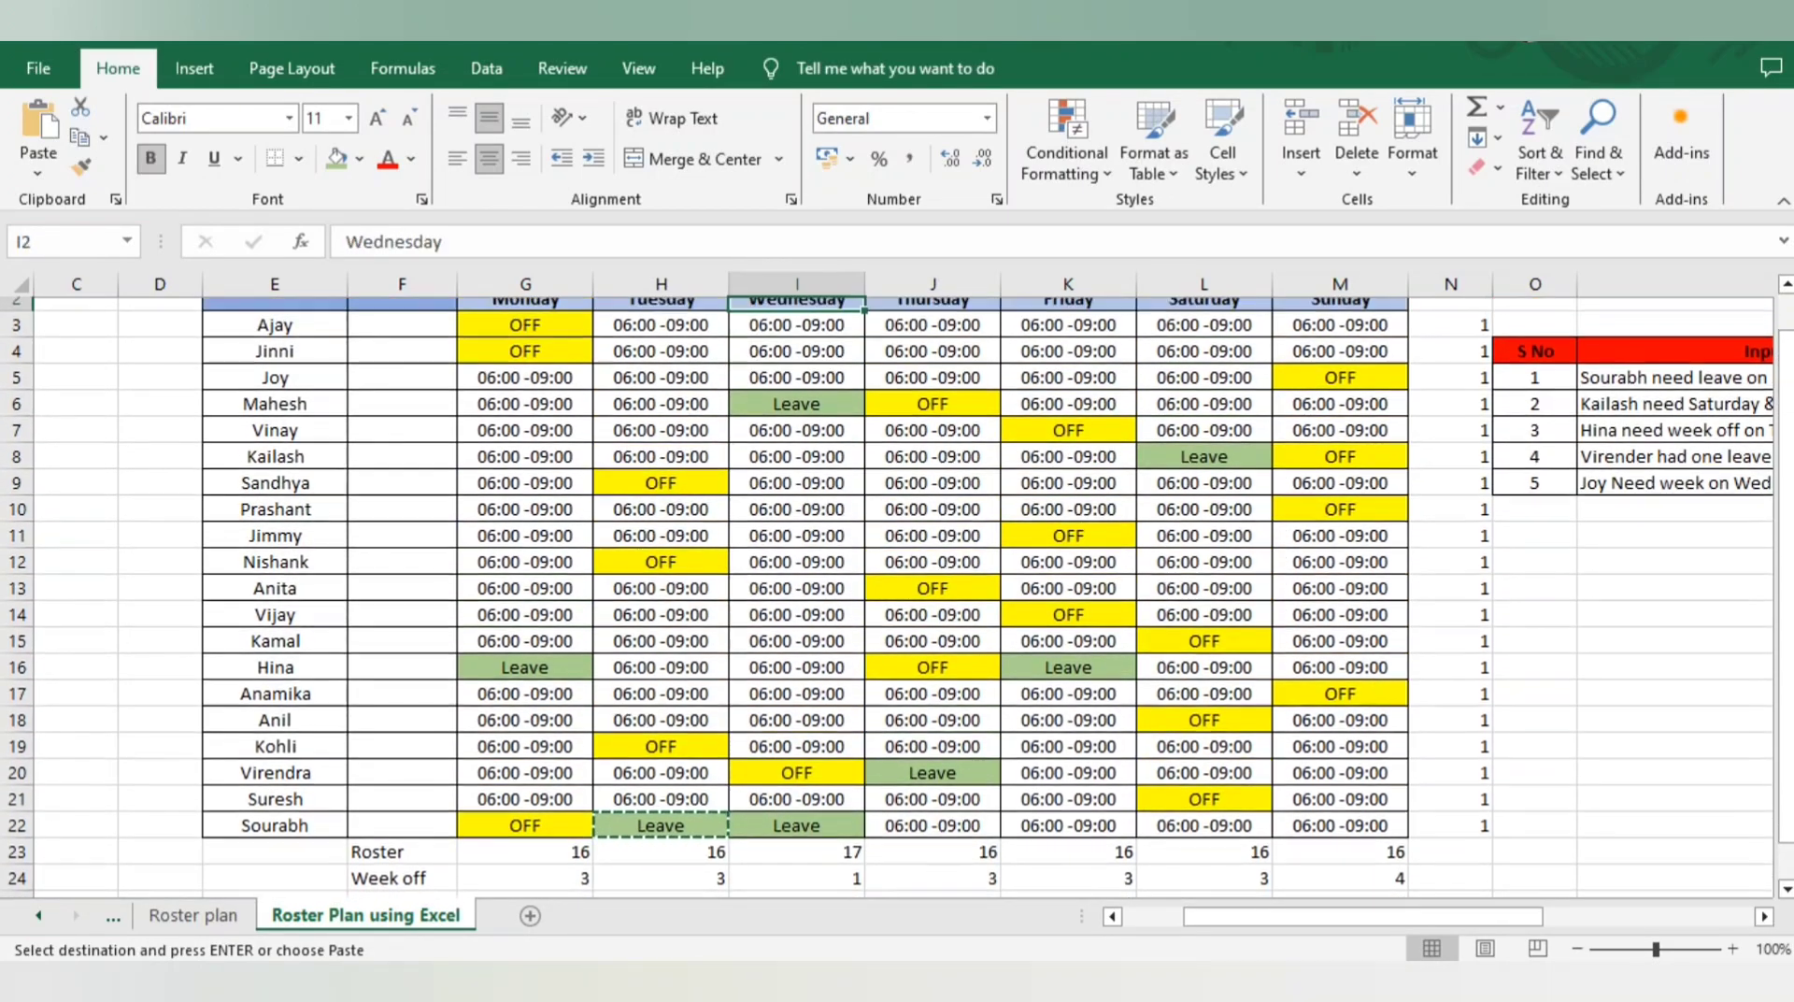
# Step: Check the Wednesday entry in I6 and the Wednesday Roster count in I23
pyautogui.press('ctrl')
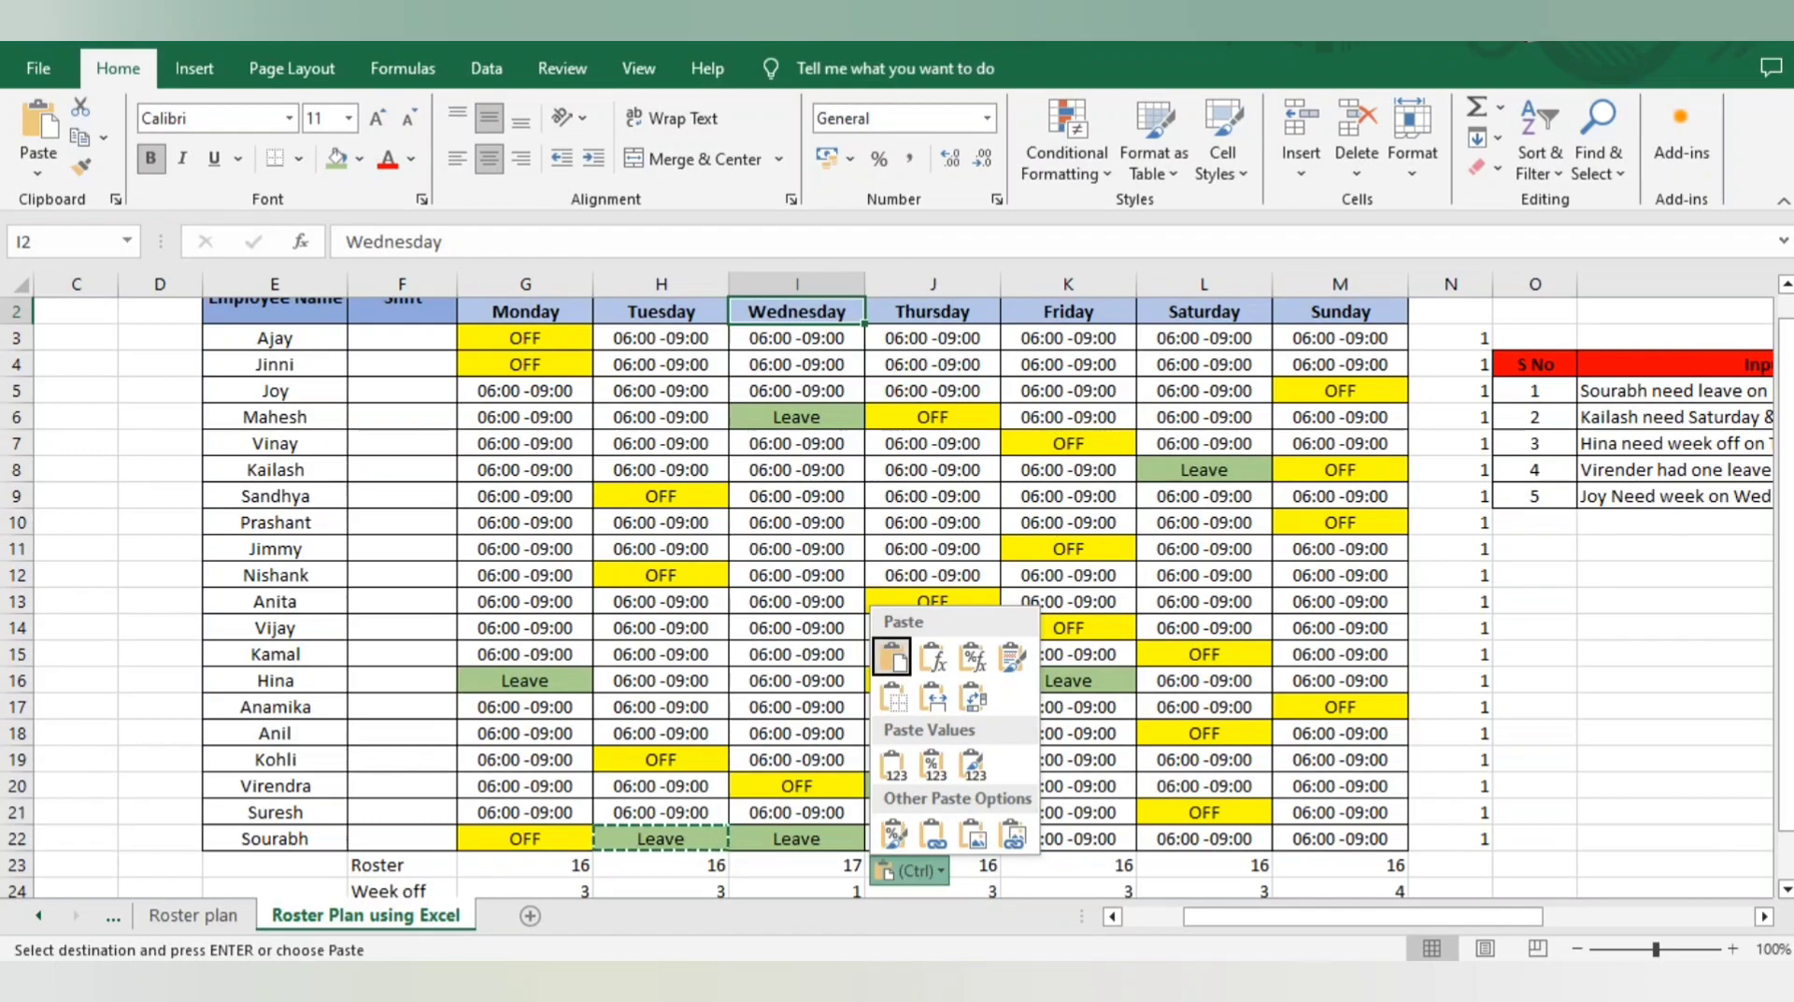
pyautogui.press('Escape')
pyautogui.press('Down')
pyautogui.press('Down')
pyautogui.press('Down')
pyautogui.press('Down')
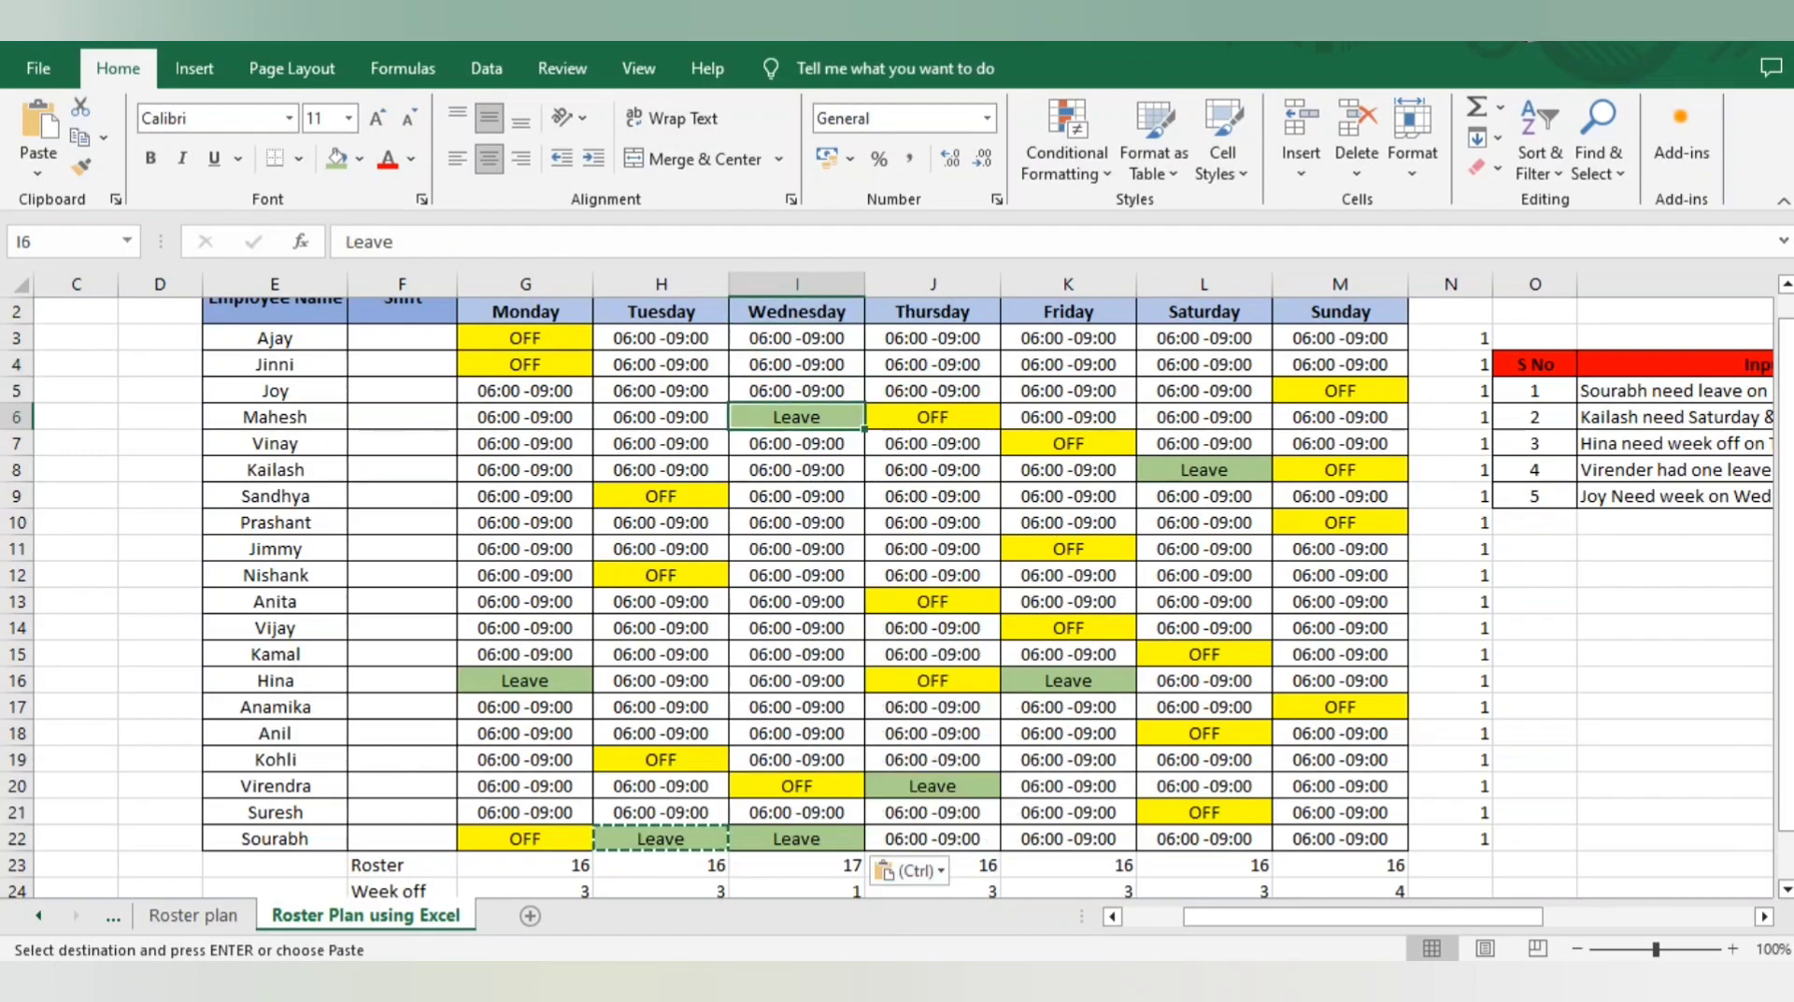
pyautogui.hotkey('ctrl', 'Down')
pyautogui.press('Down')
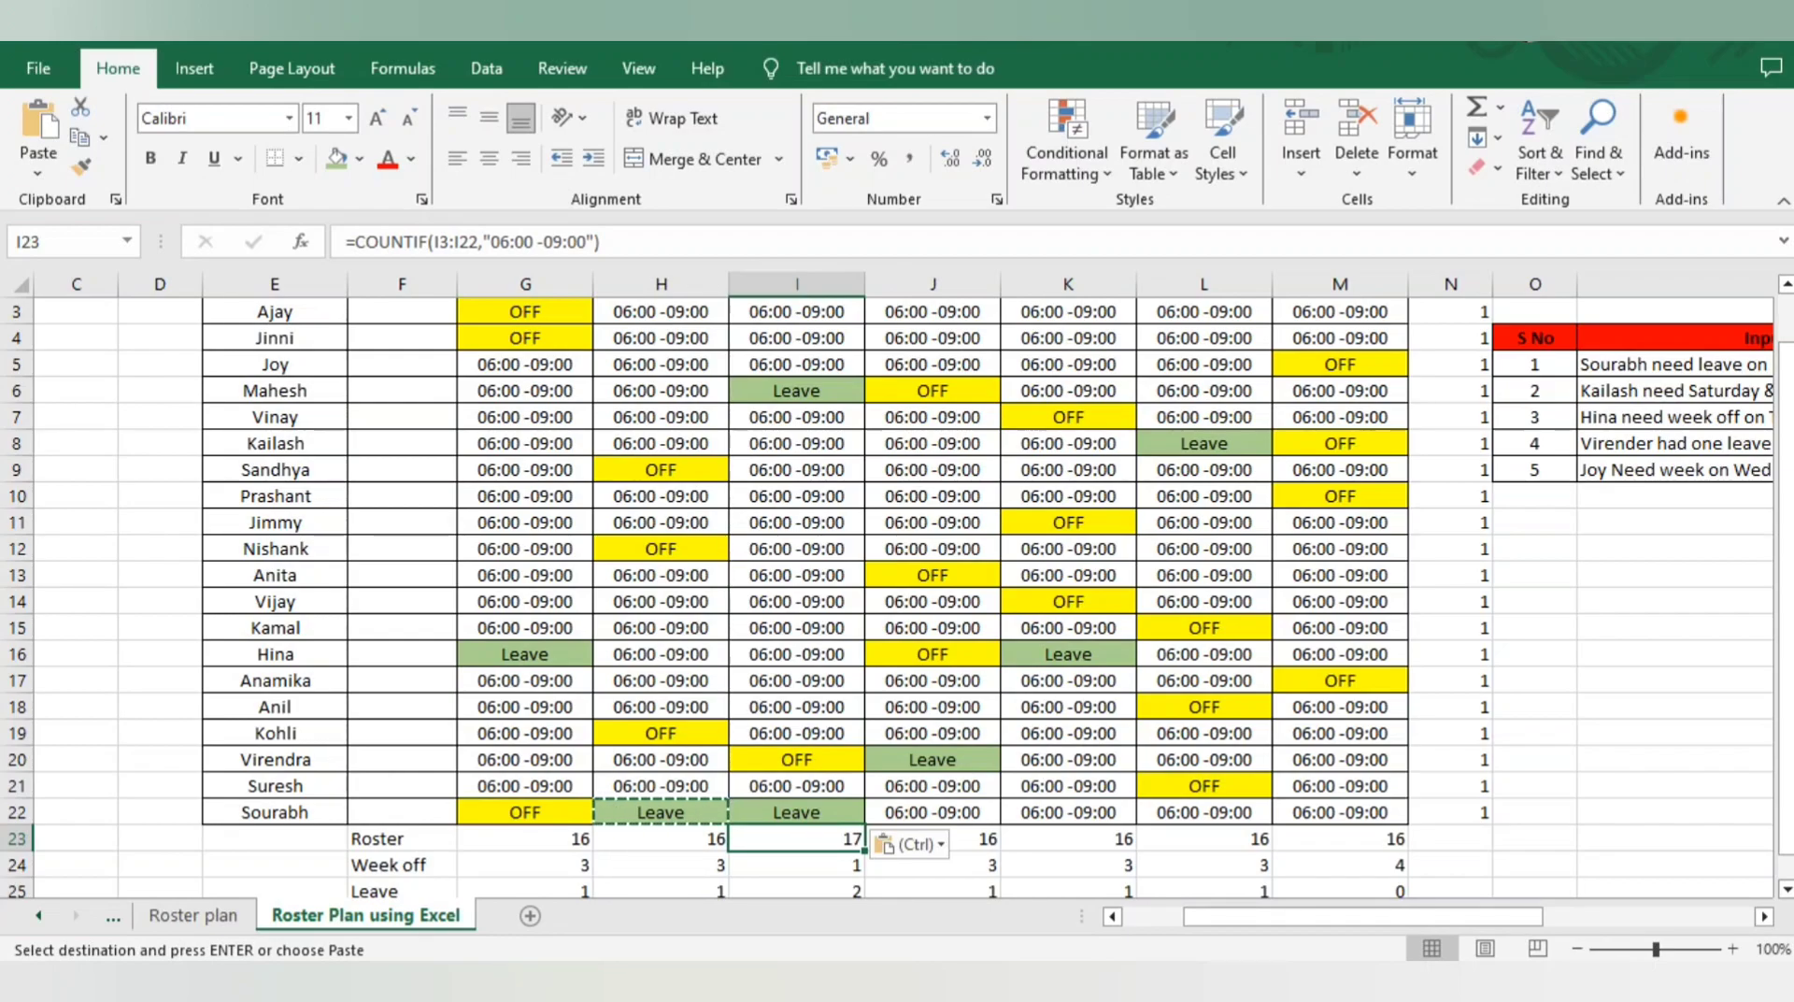
# Step: Examine the week off count for every employee in N3:N22
pyautogui.click(1341, 681)
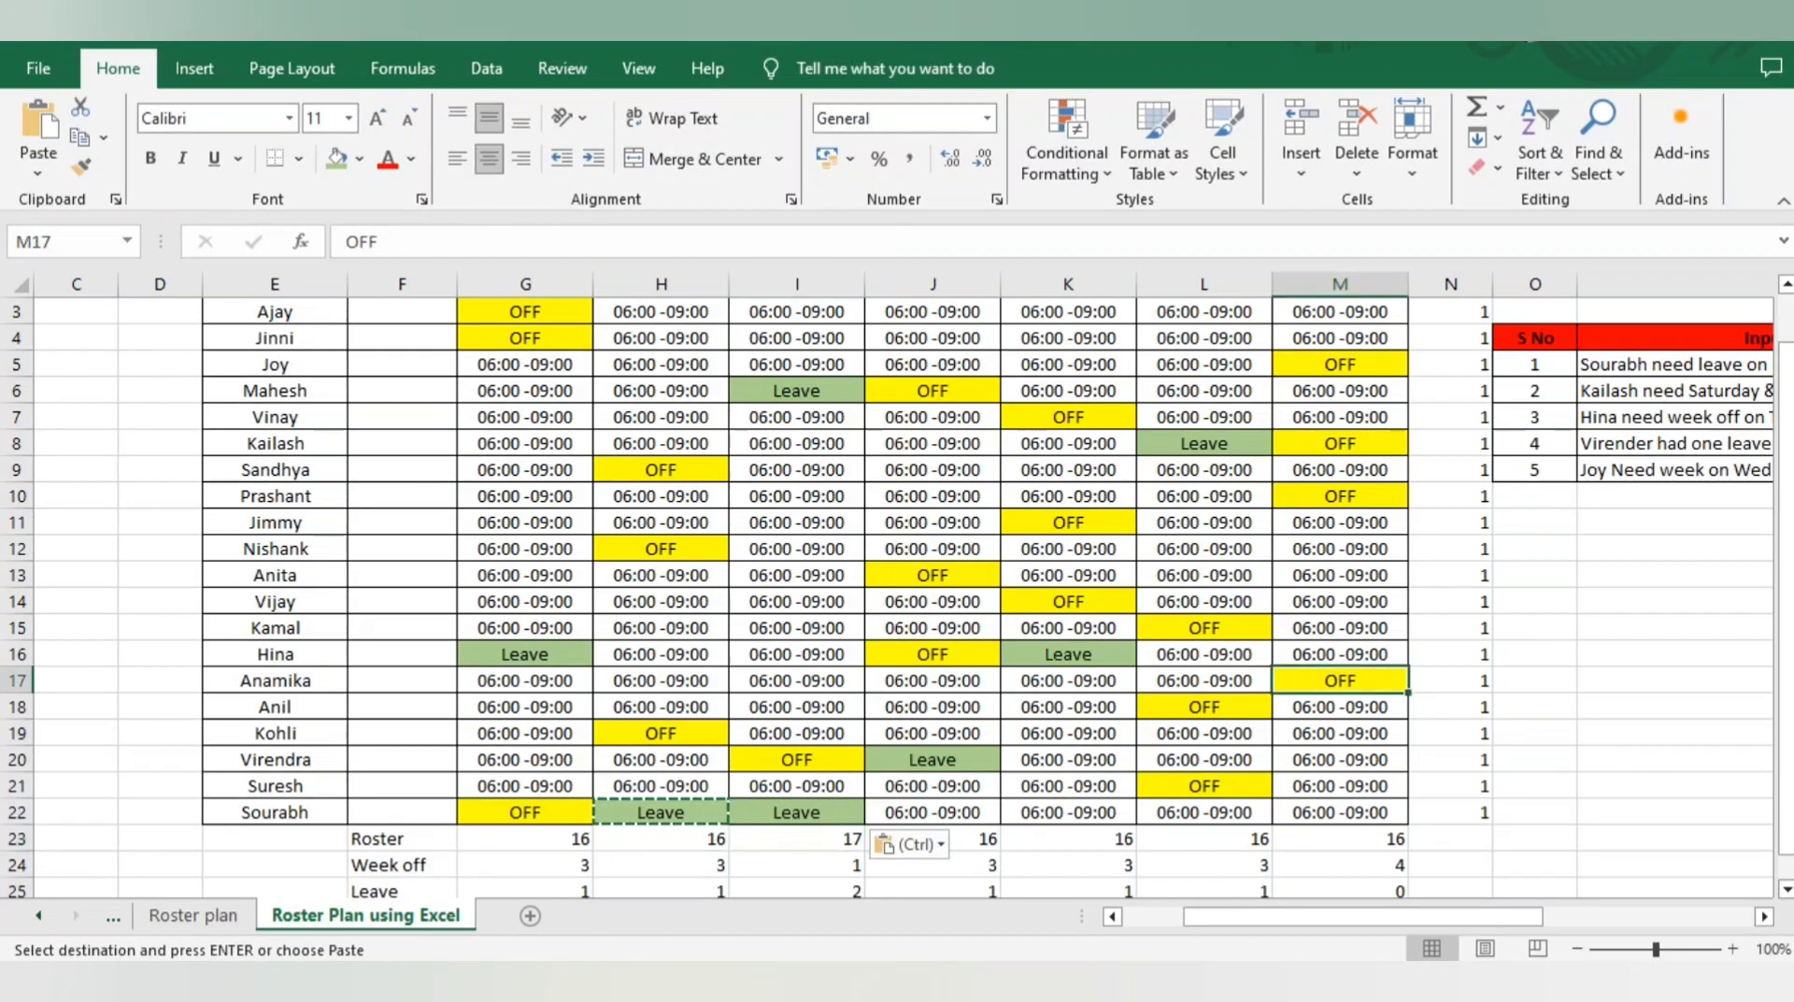
pyautogui.hotkey('ctrl', 'Up')
pyautogui.press('Down')
pyautogui.press('Down')
pyautogui.press('Right')
pyautogui.hotkey('ctrl', 'shift', 'Down')
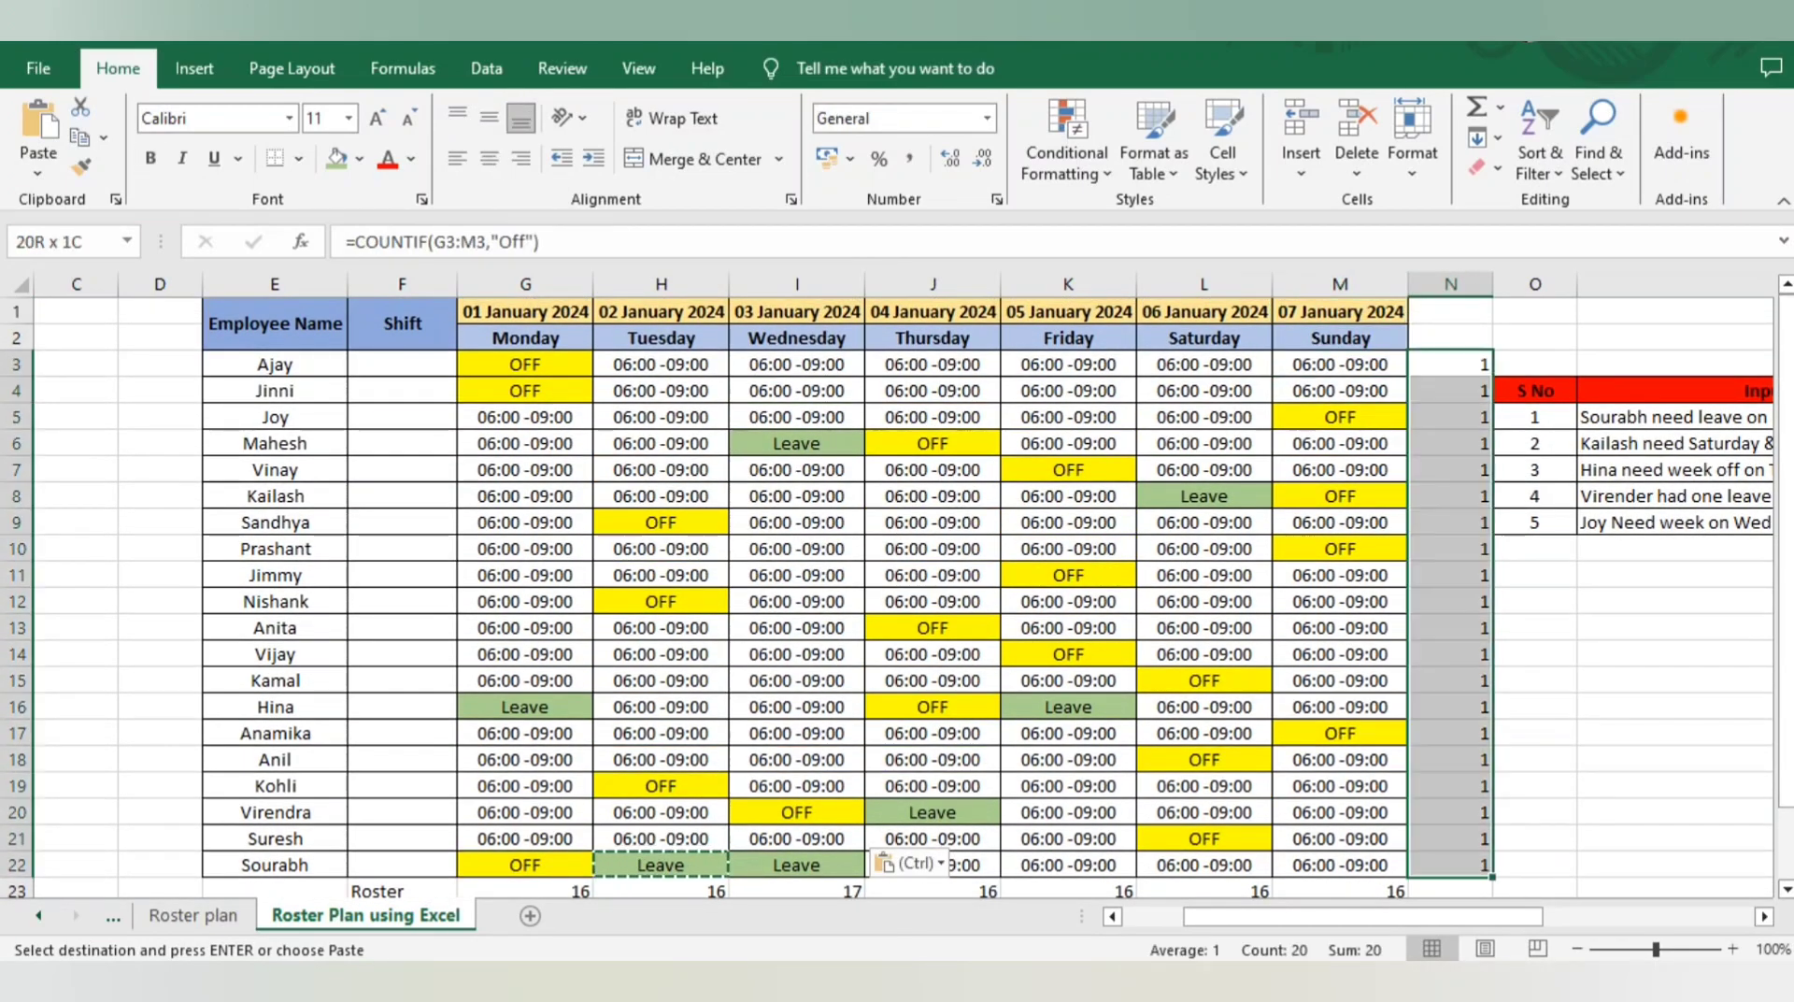
pyautogui.press('Left')
pyautogui.press('Right')
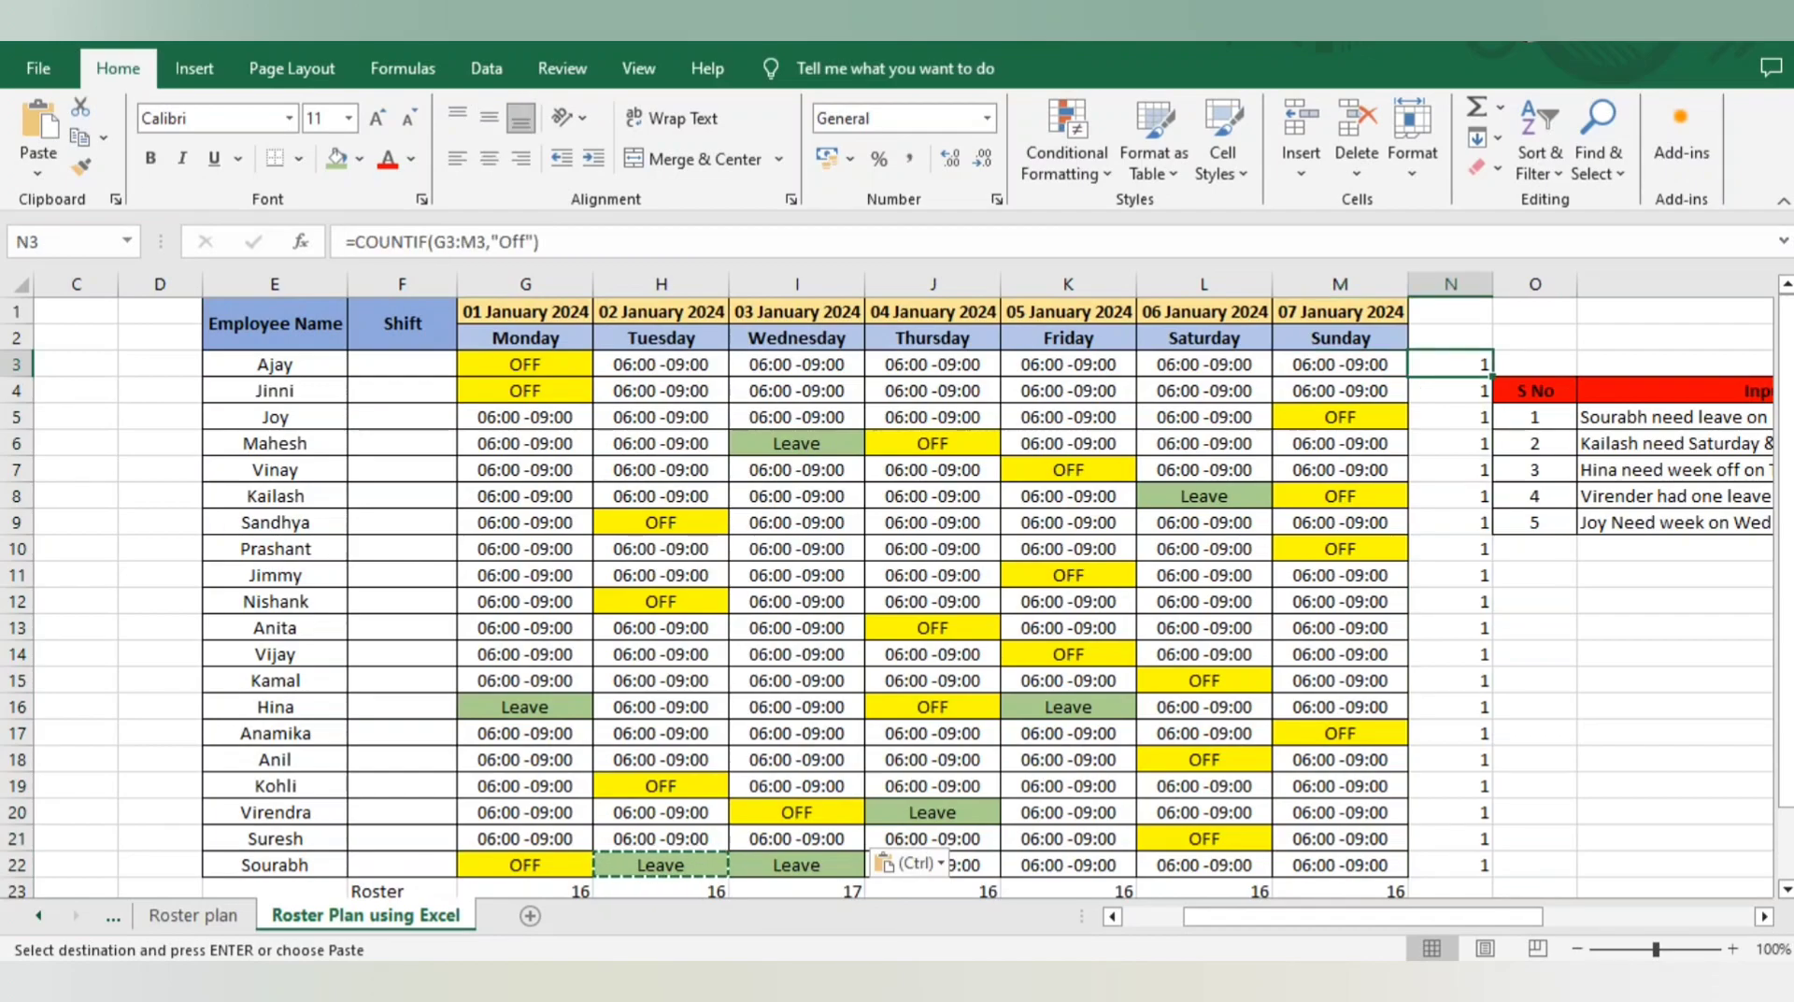
pyautogui.press('Left')
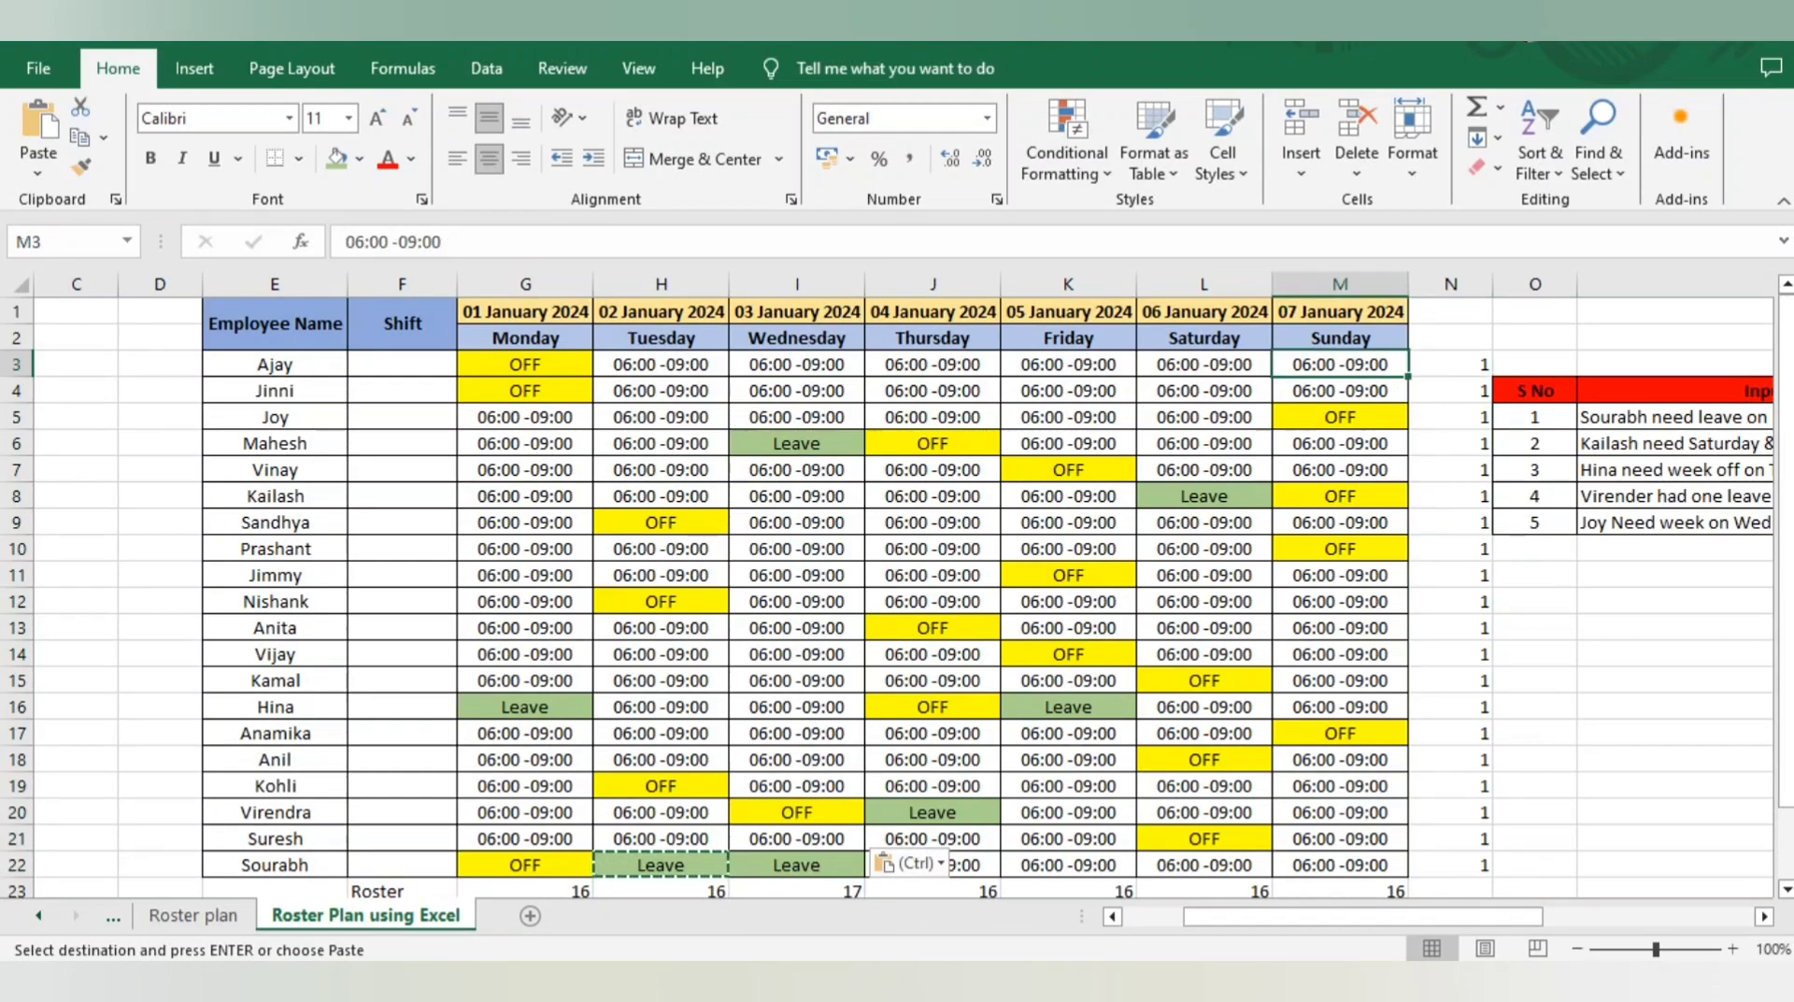
pyautogui.press('Right')
pyautogui.hotkey('ctrl', 'shift', 'Down')
pyautogui.press('Left')
pyautogui.press('Right')
pyautogui.hotkey('ctrl', 'shift', 'Down')
pyautogui.press('Left')
pyautogui.press('Right')
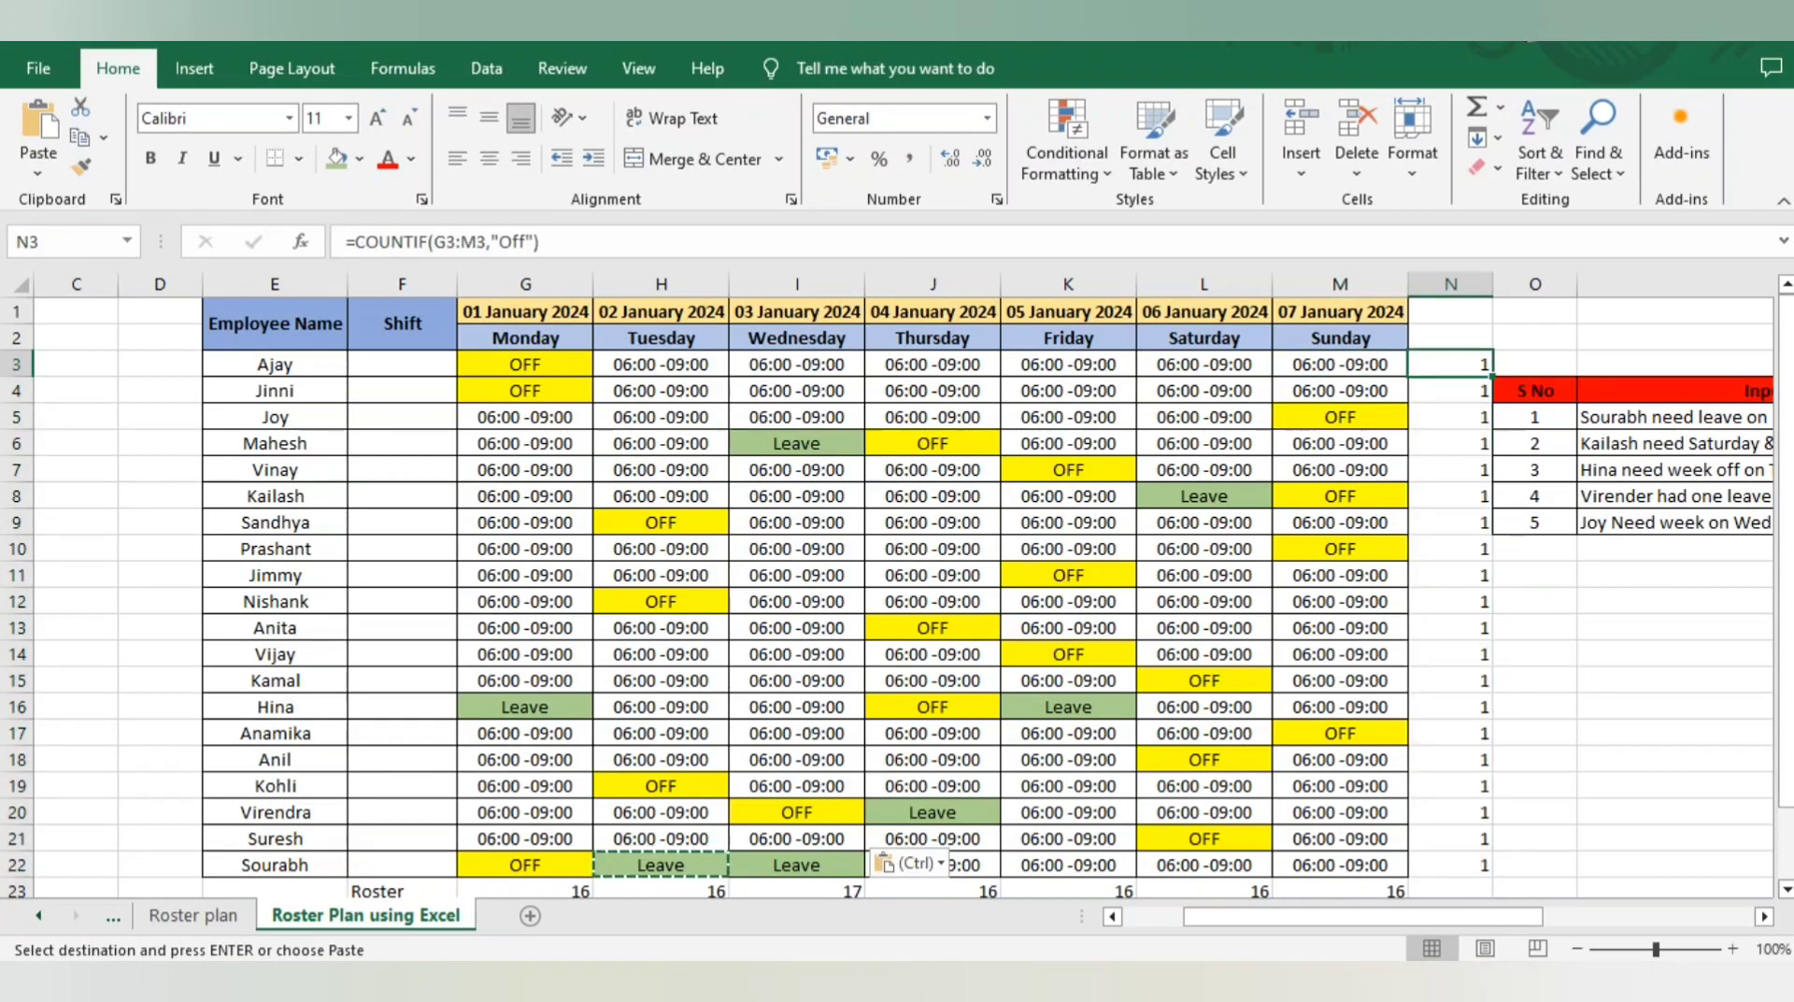
pyautogui.hotkey('ctrl', 'shift', 'Down')
pyautogui.press('Left')
pyautogui.press('Right')
pyautogui.hotkey('ctrl', 'shift', 'Down')
pyautogui.press('Left')
pyautogui.press('Right')
pyautogui.hotkey('ctrl', 'shift', 'Down')
pyautogui.press('Left')
pyautogui.press('Right')
pyautogui.hotkey('ctrl', 'shift', 'Down')
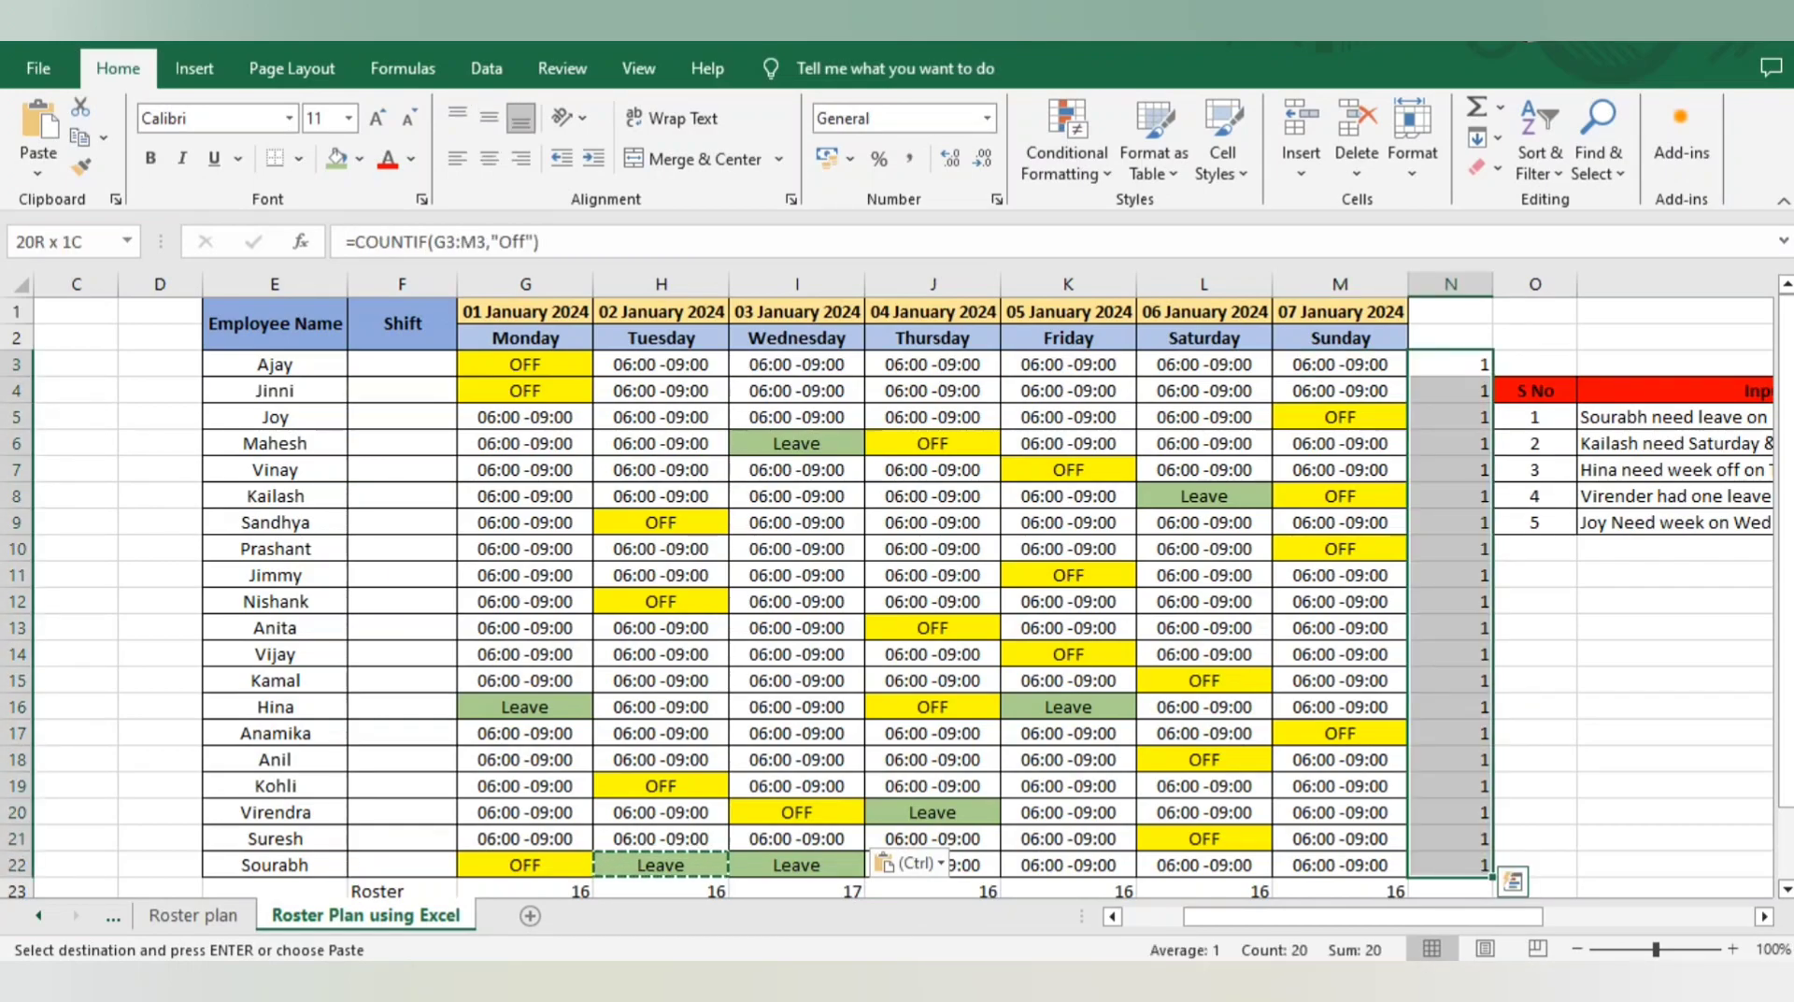
pyautogui.press('Left')
pyautogui.press('Right')
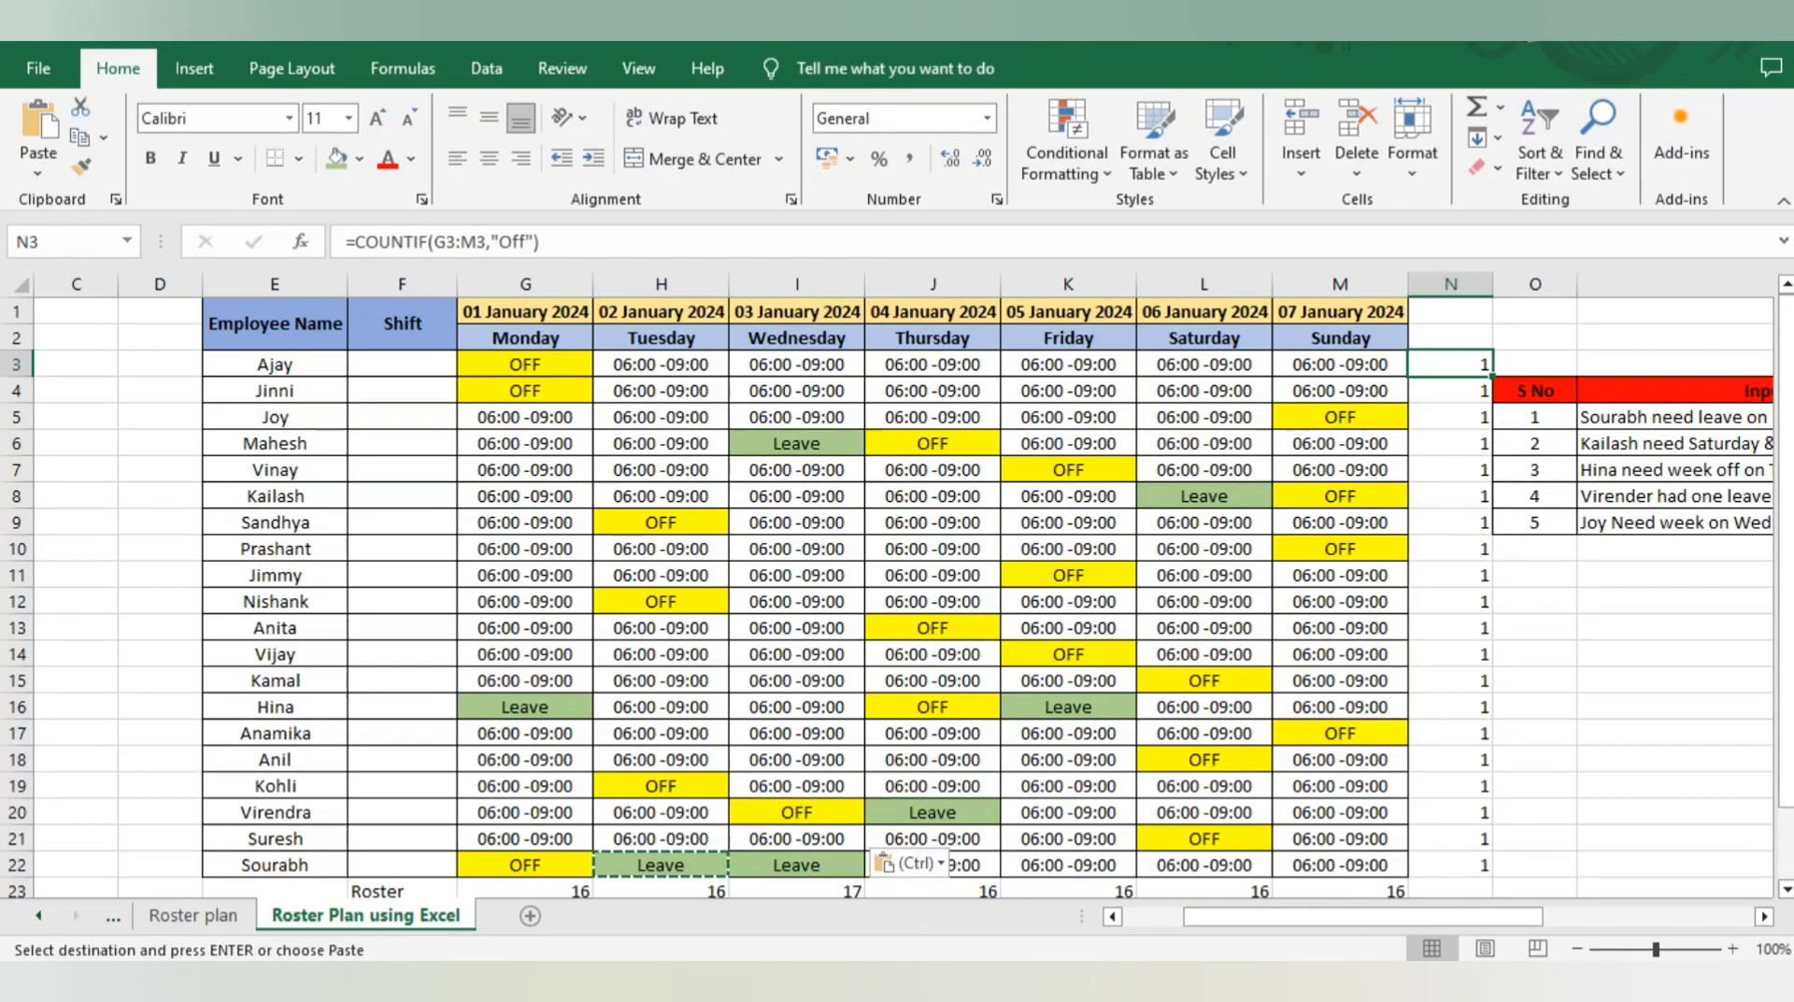
# Step: Review the daily Roster counts from Monday to Sunday in G23:M23
pyautogui.scroll(-2, 897, 598)
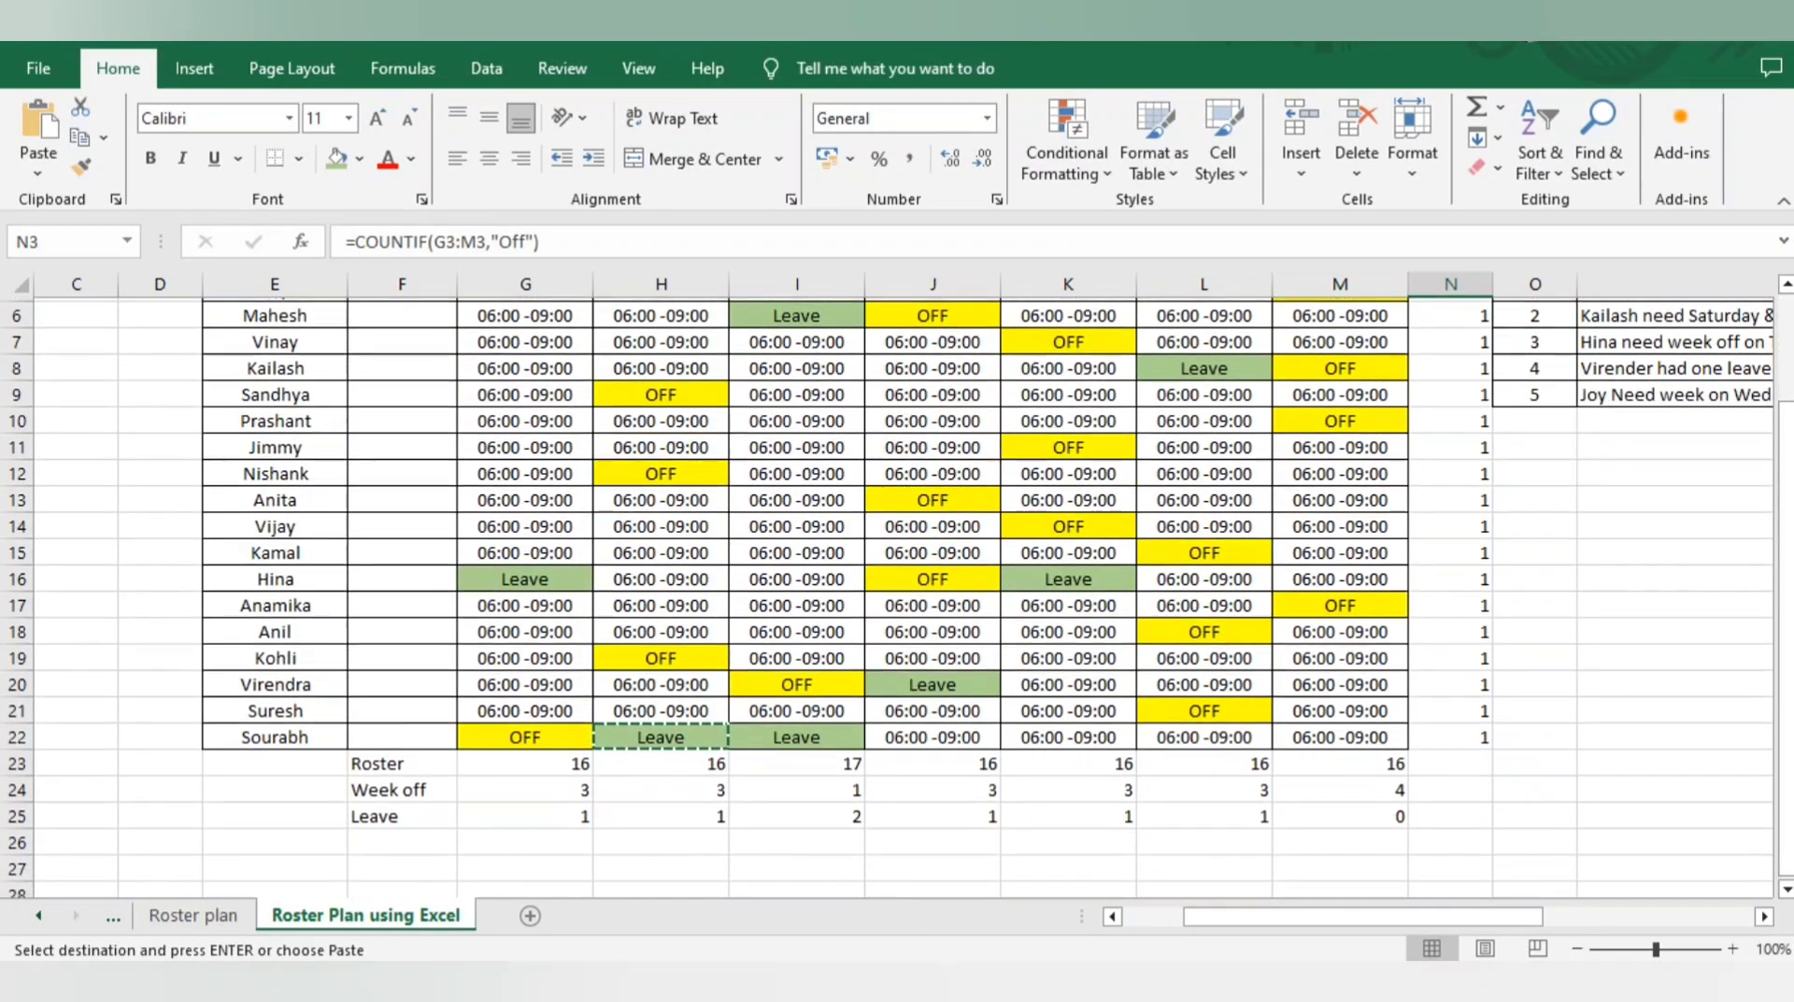
pyautogui.click(525, 760)
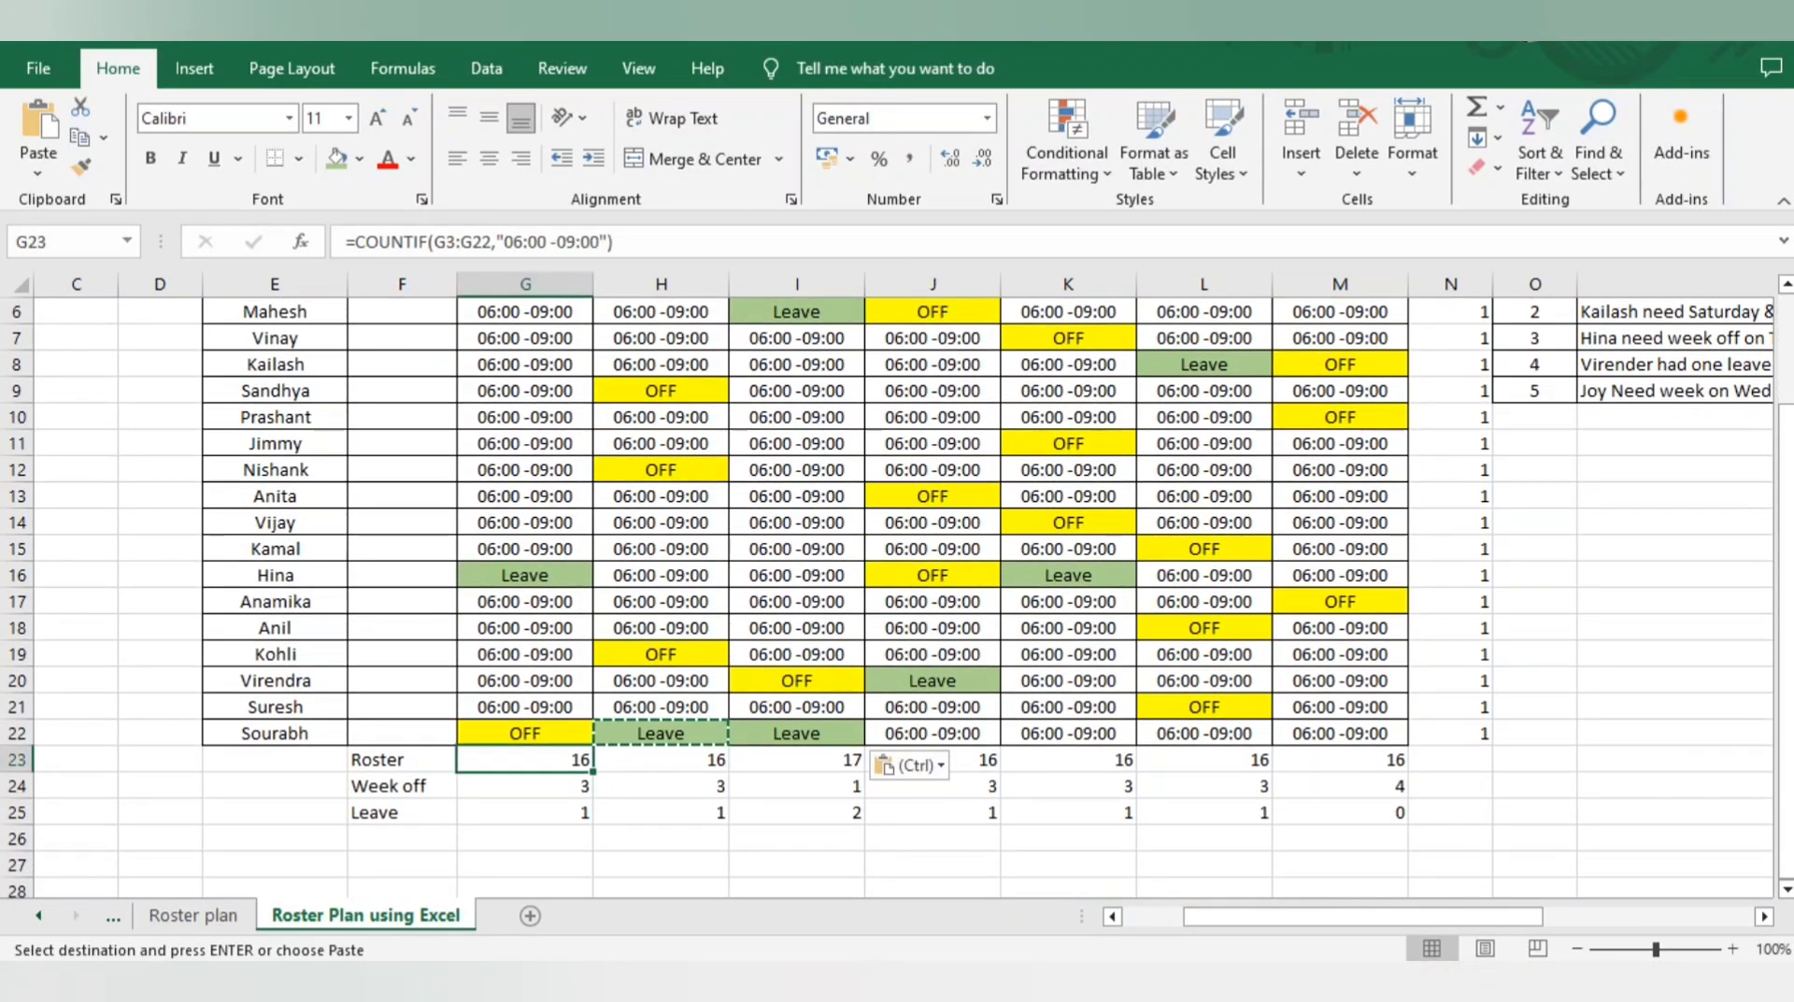
pyautogui.hotkey('ctrl', 'shift', 'Right')
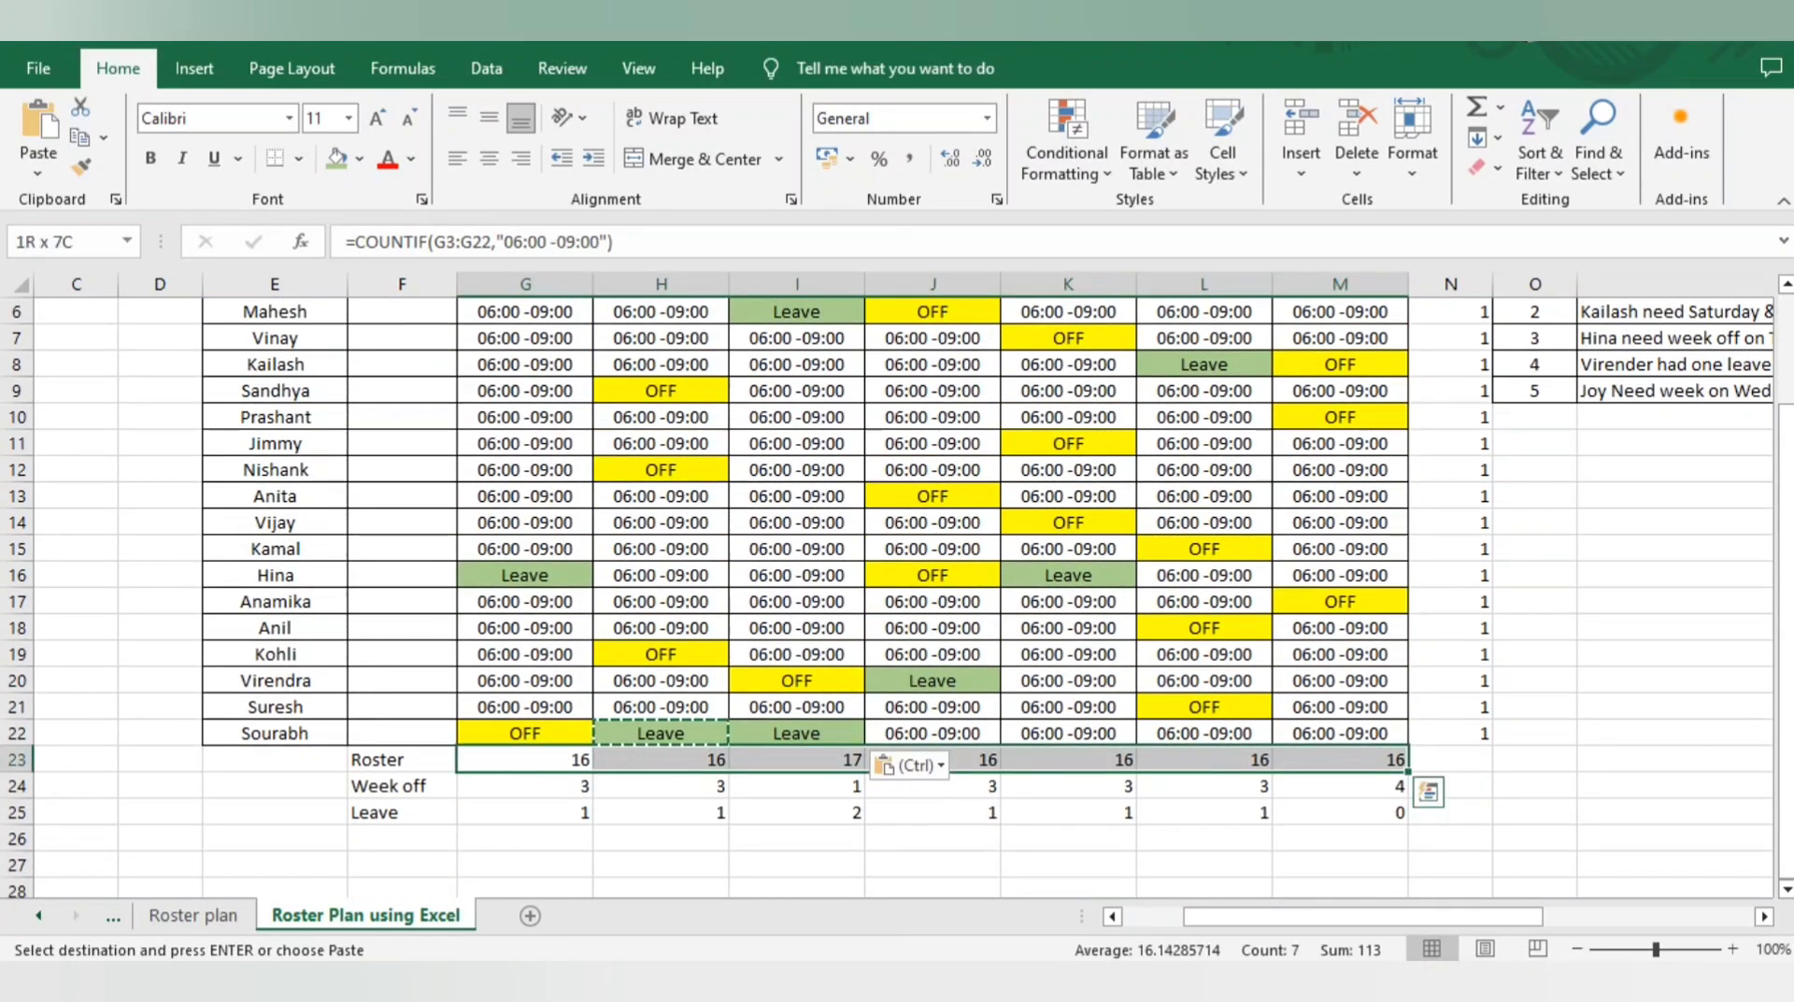
pyautogui.scroll(2, 898, 588)
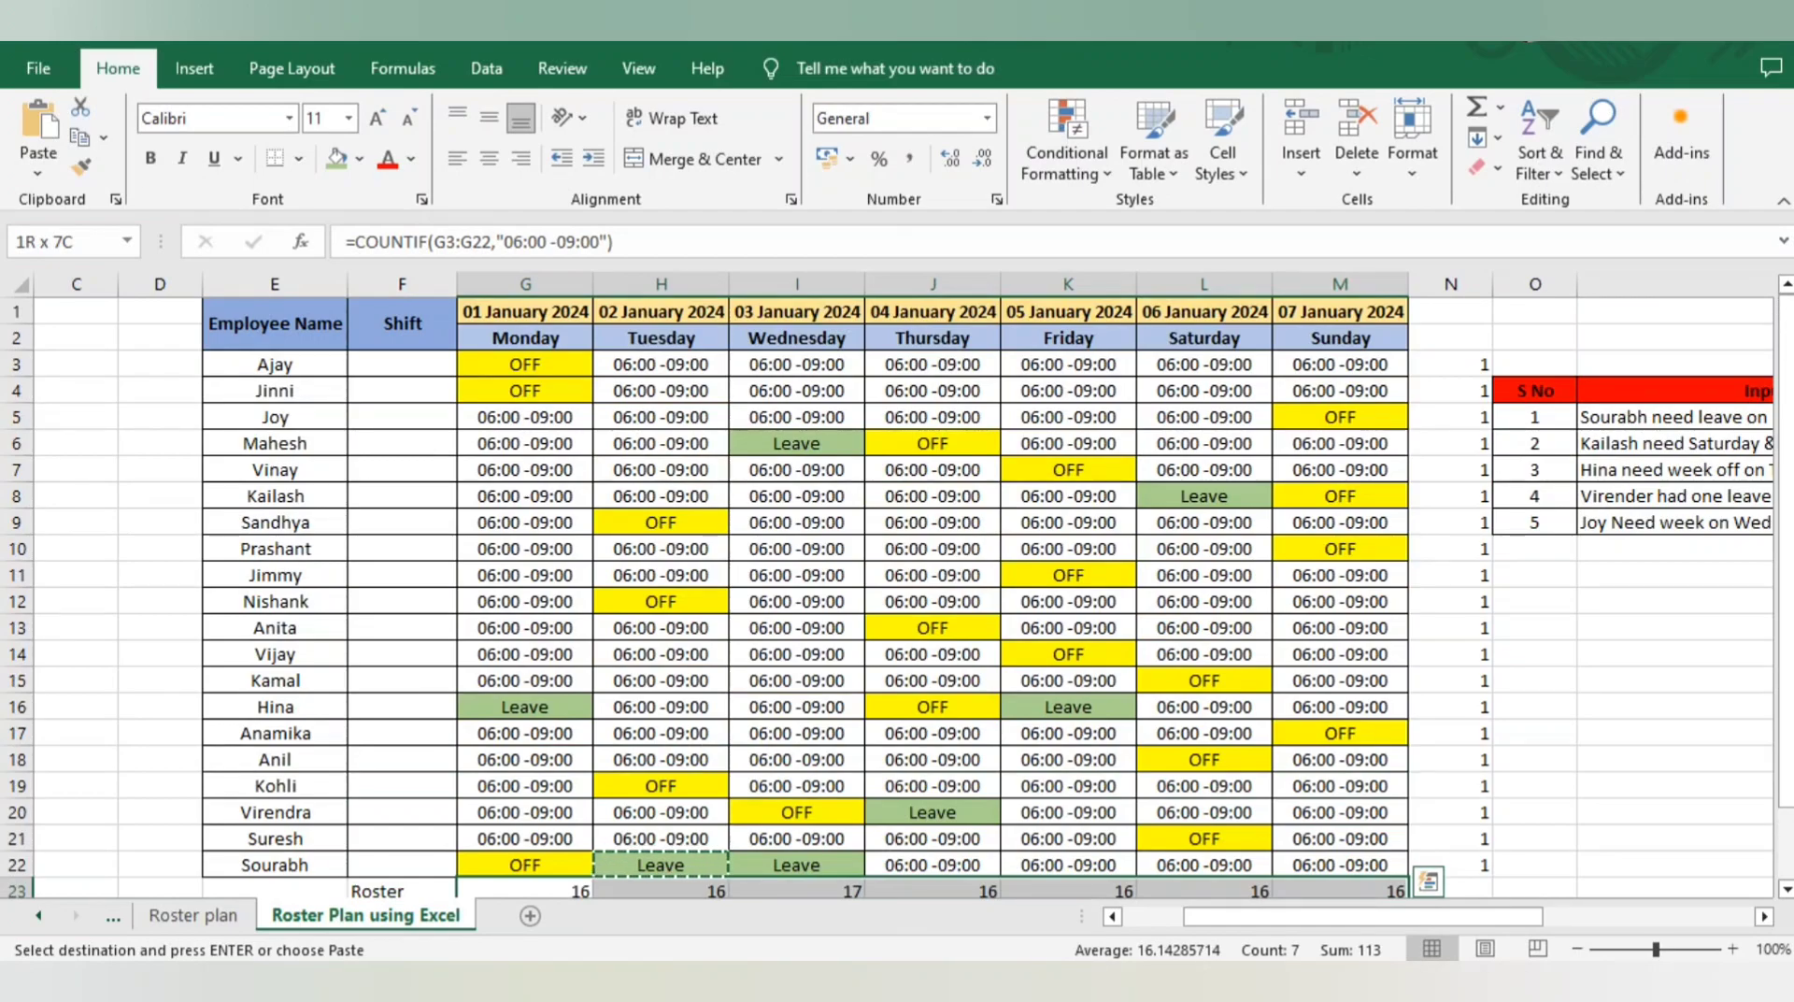